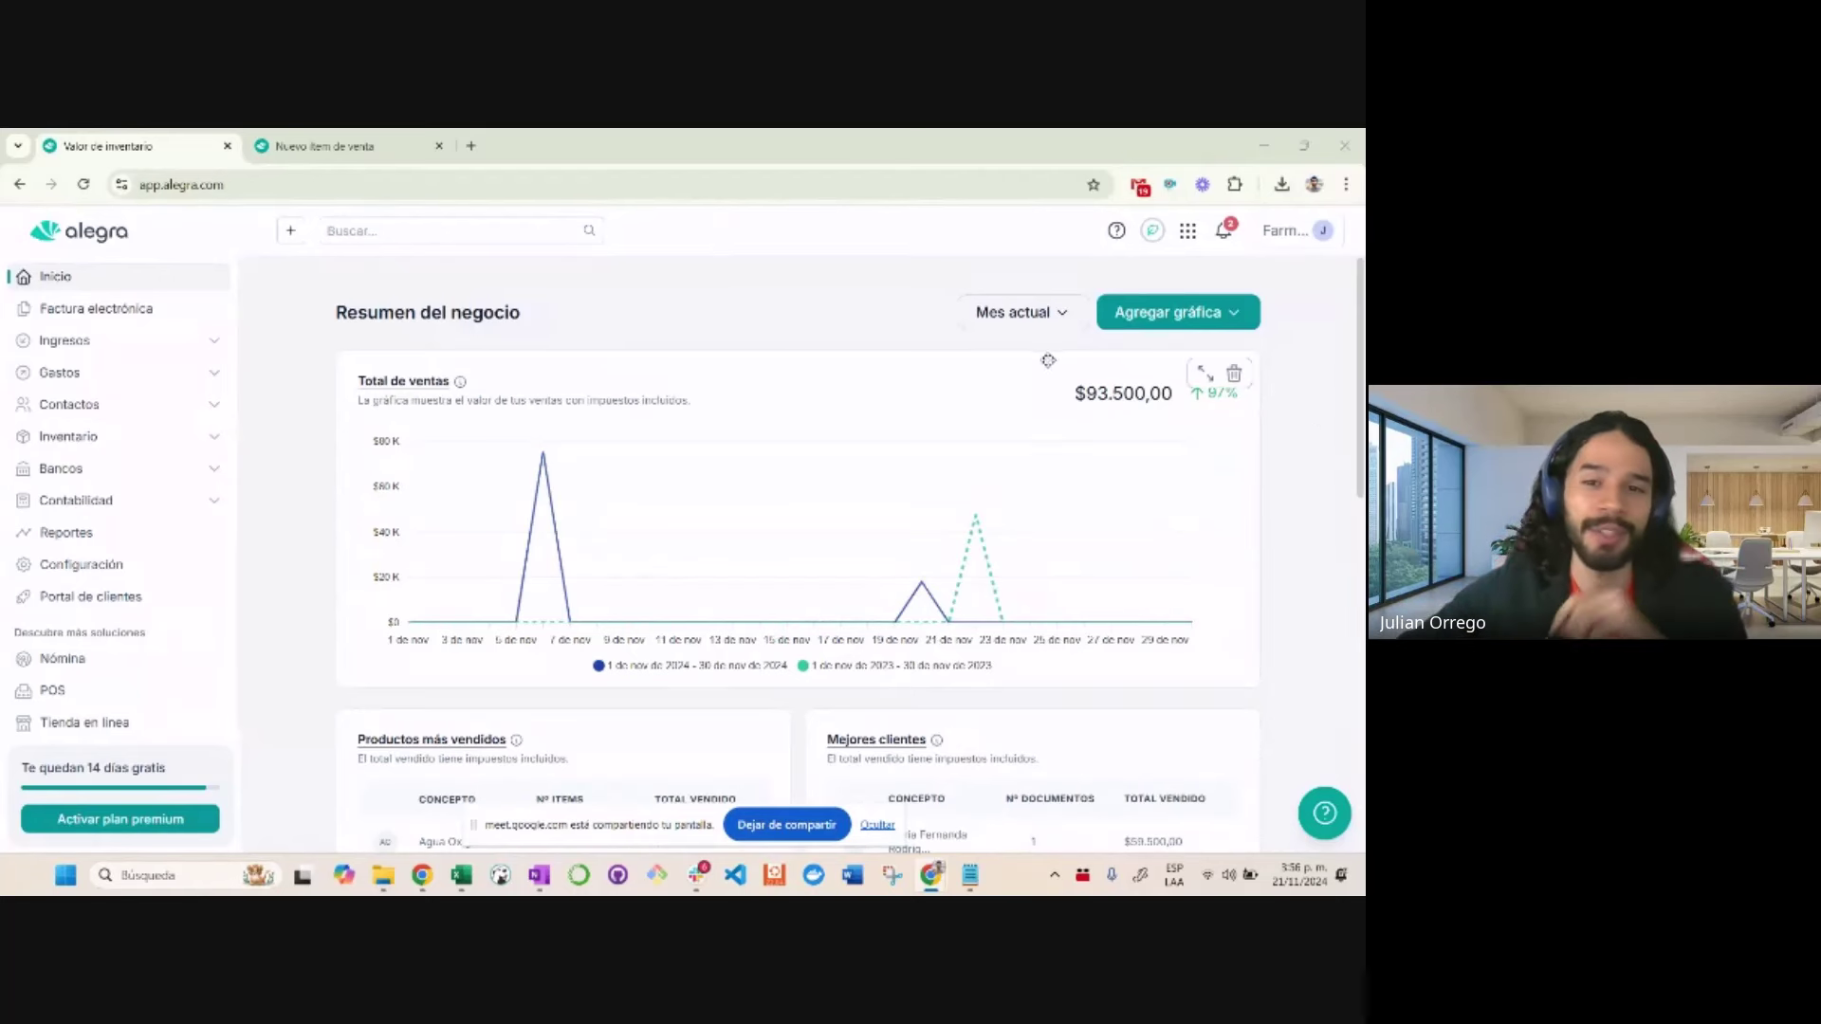
Open the item import page from the inventory's item management section
{"action": "left_click", "coordinate": [226, 446]}
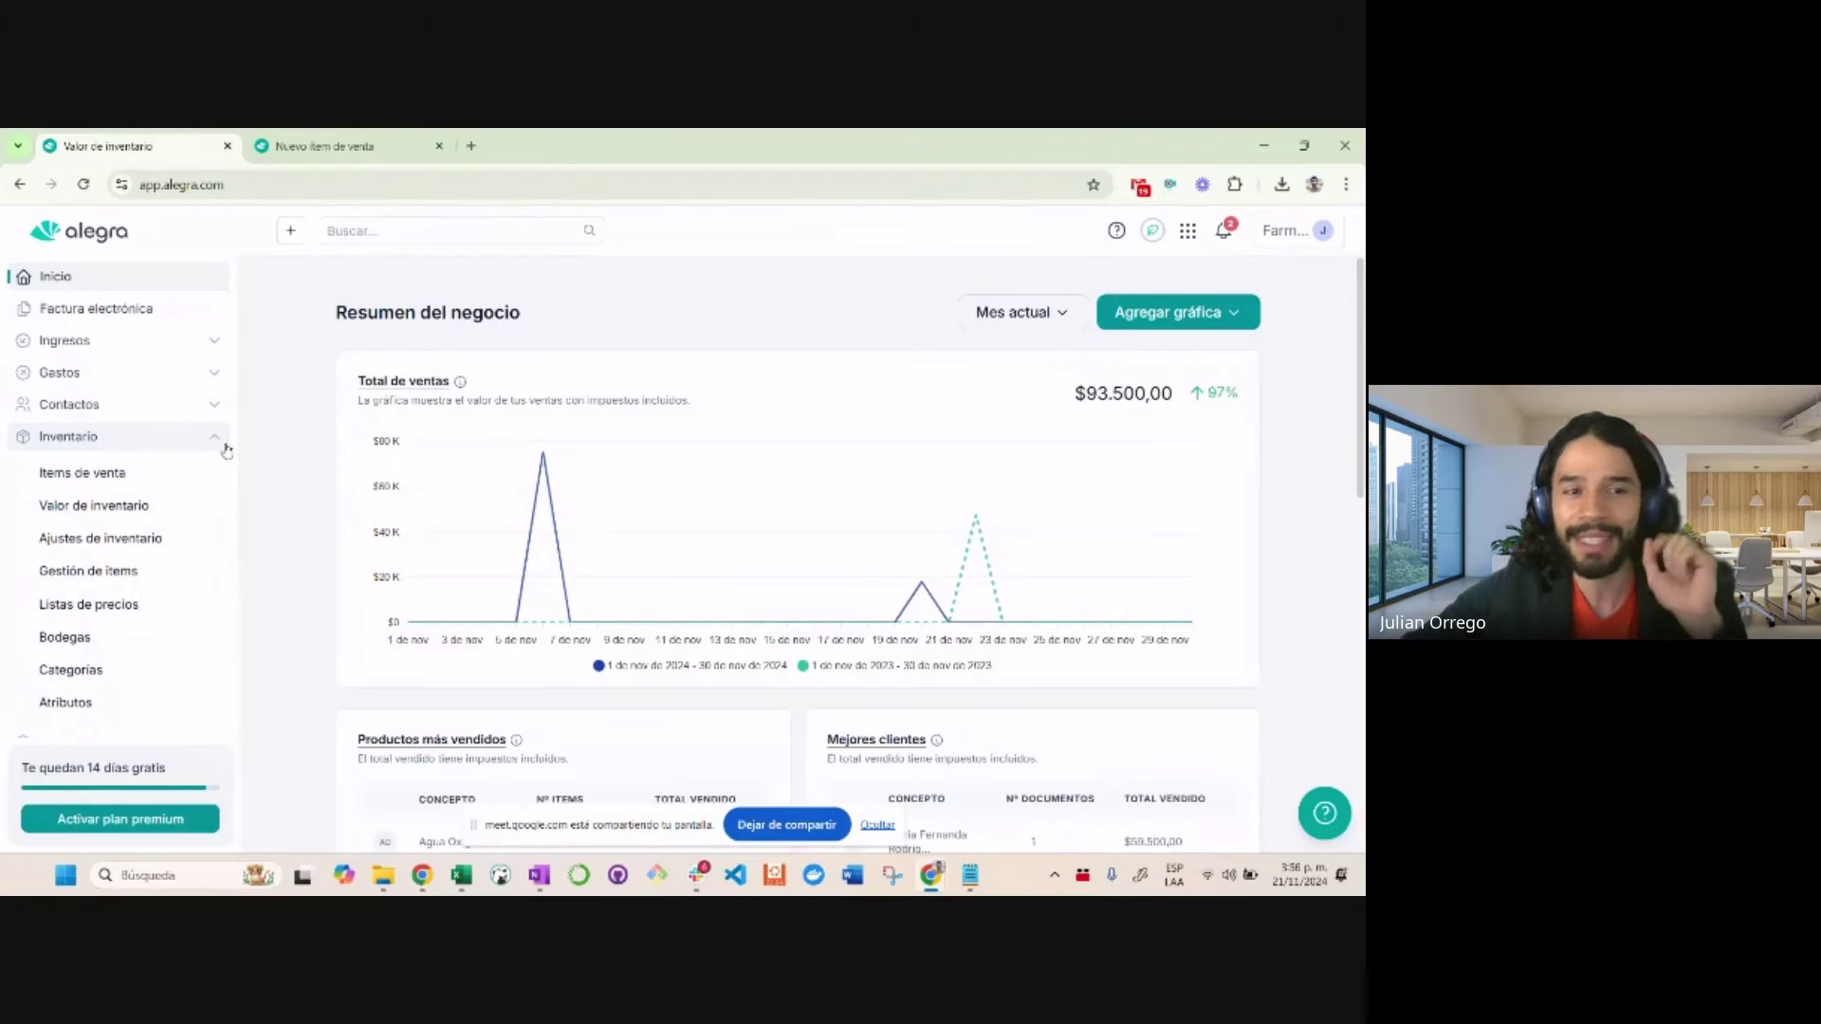
{"action": "left_click", "coordinate": [113, 579]}
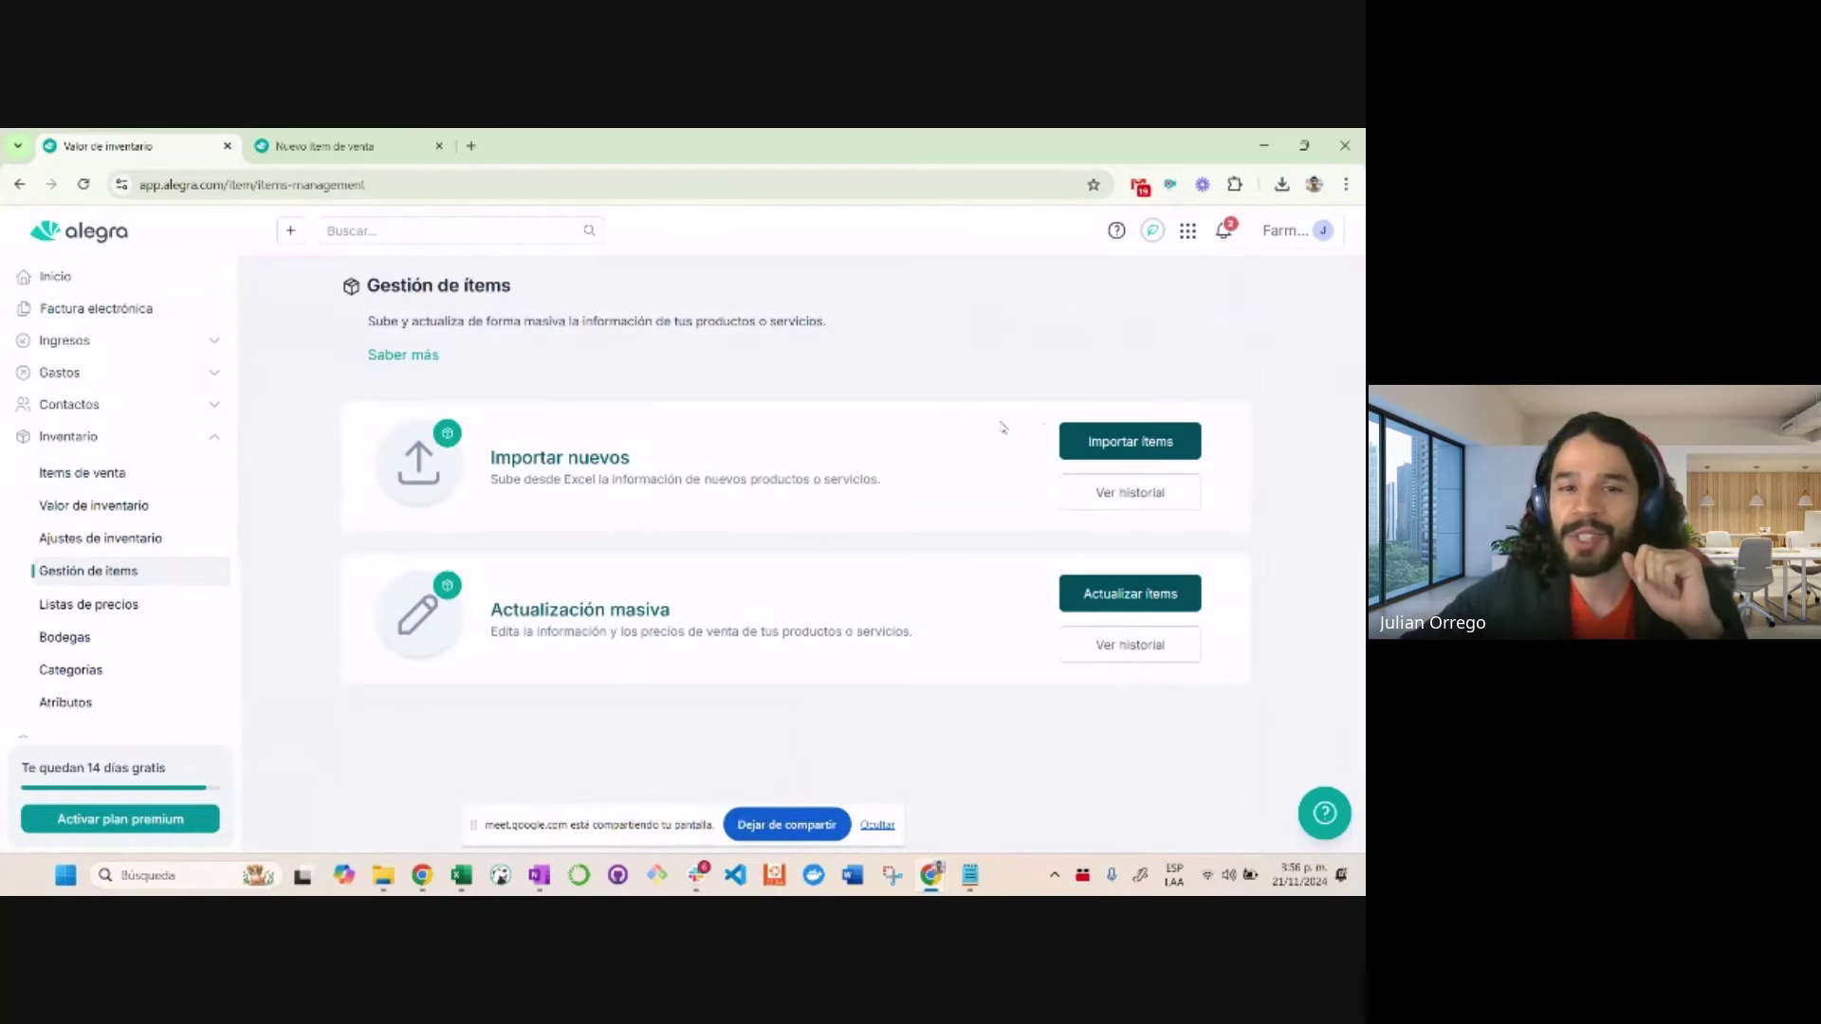
{"action": "left_click", "coordinate": [1106, 444]}
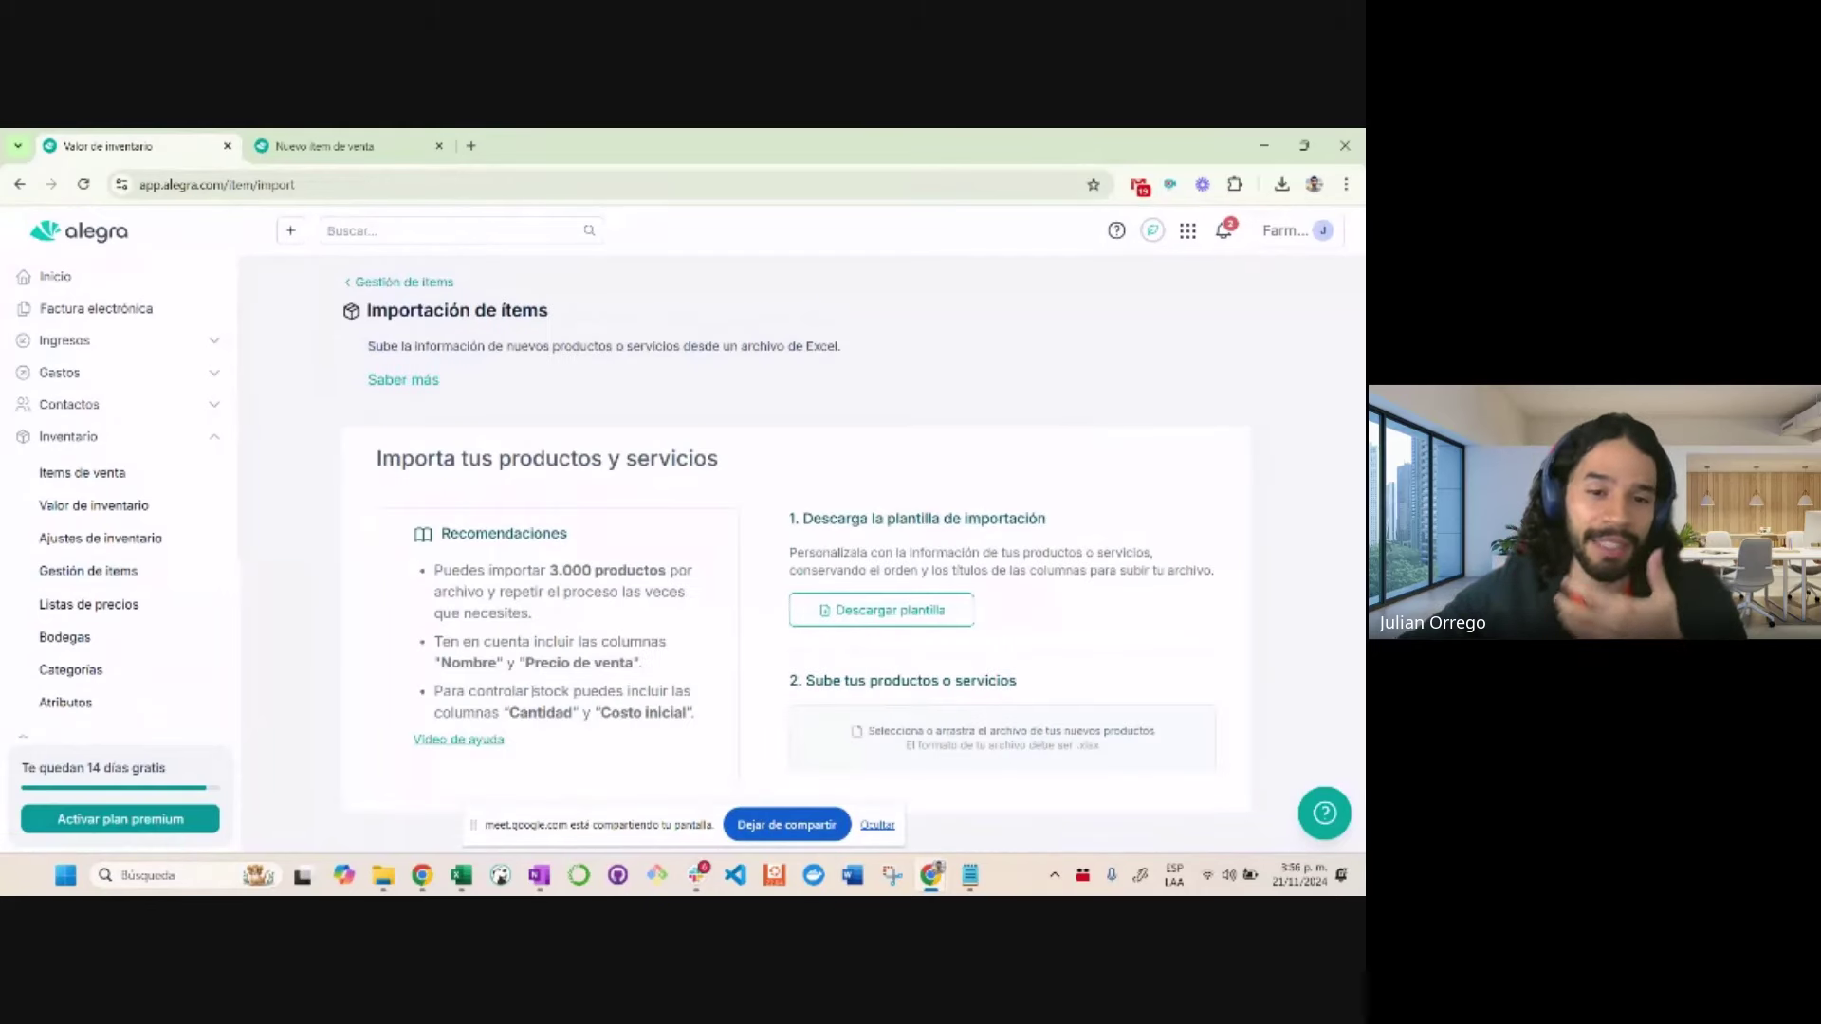
Switch to the product import template workbook in Excel and review the product names down to the base price in row 10
{"action": "mouse_move", "coordinate": [464, 880]}
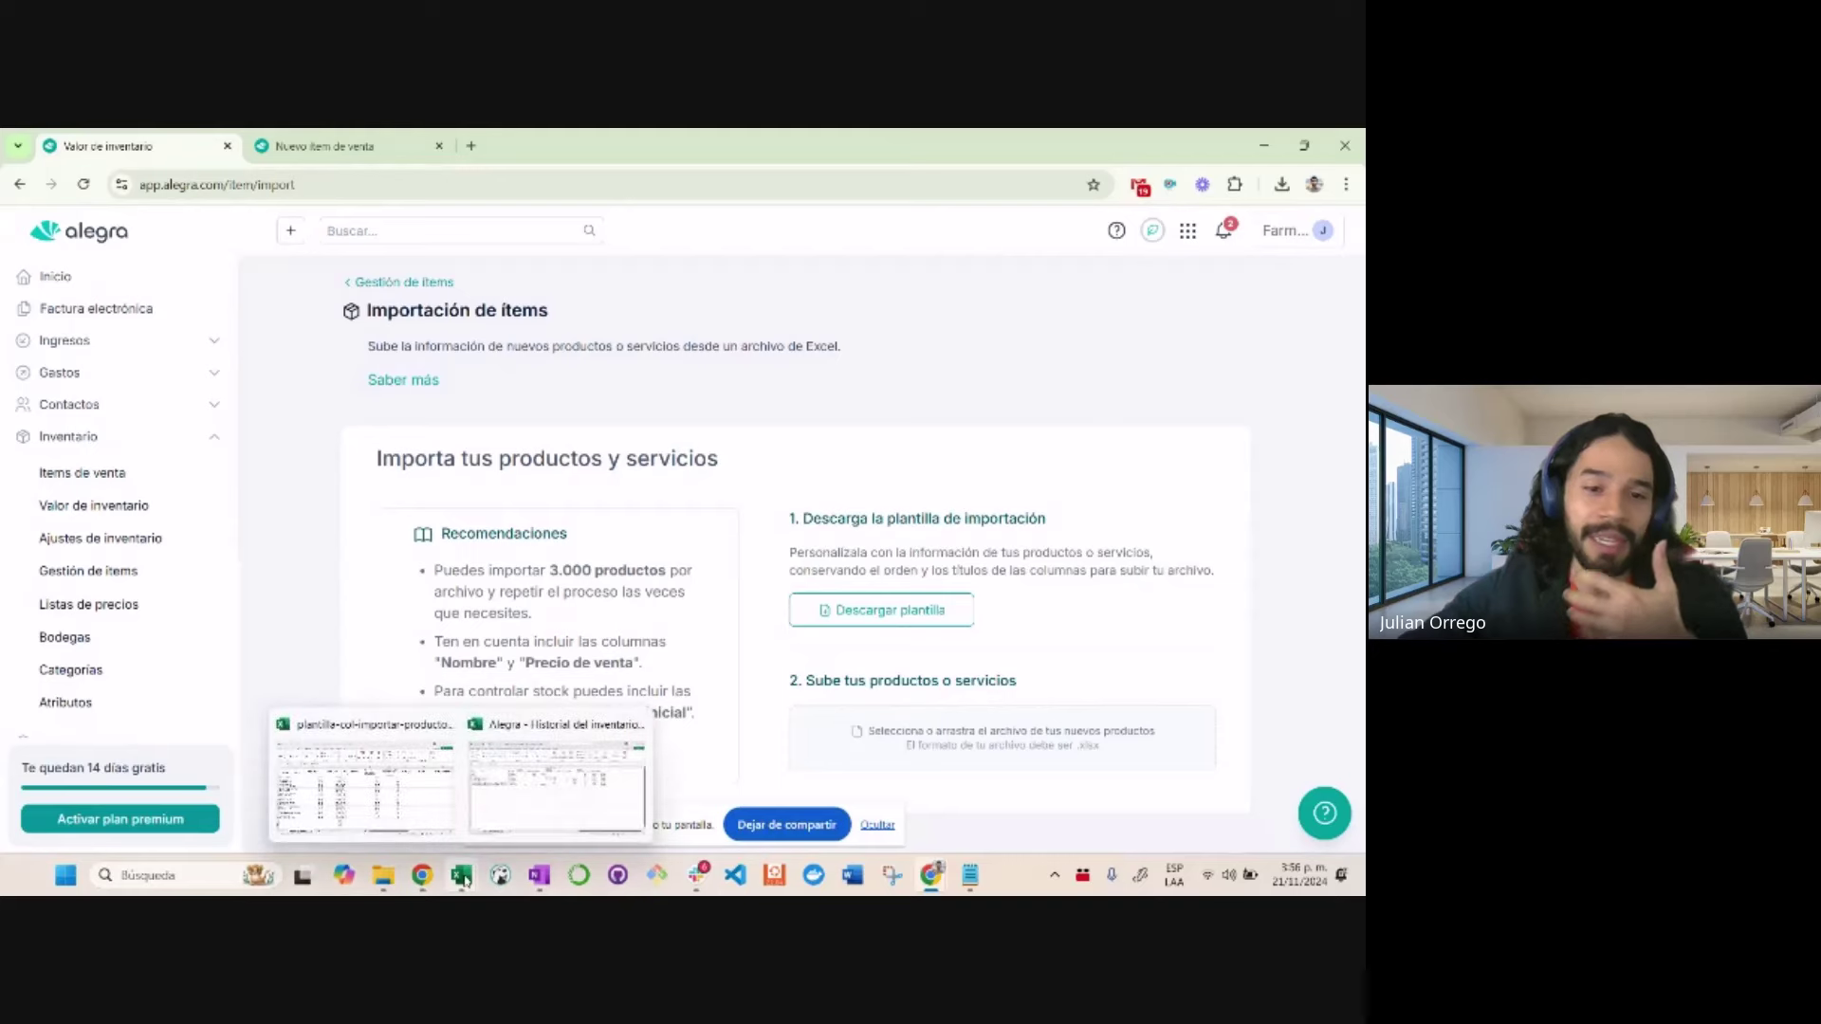
{"action": "left_click", "coordinate": [378, 793]}
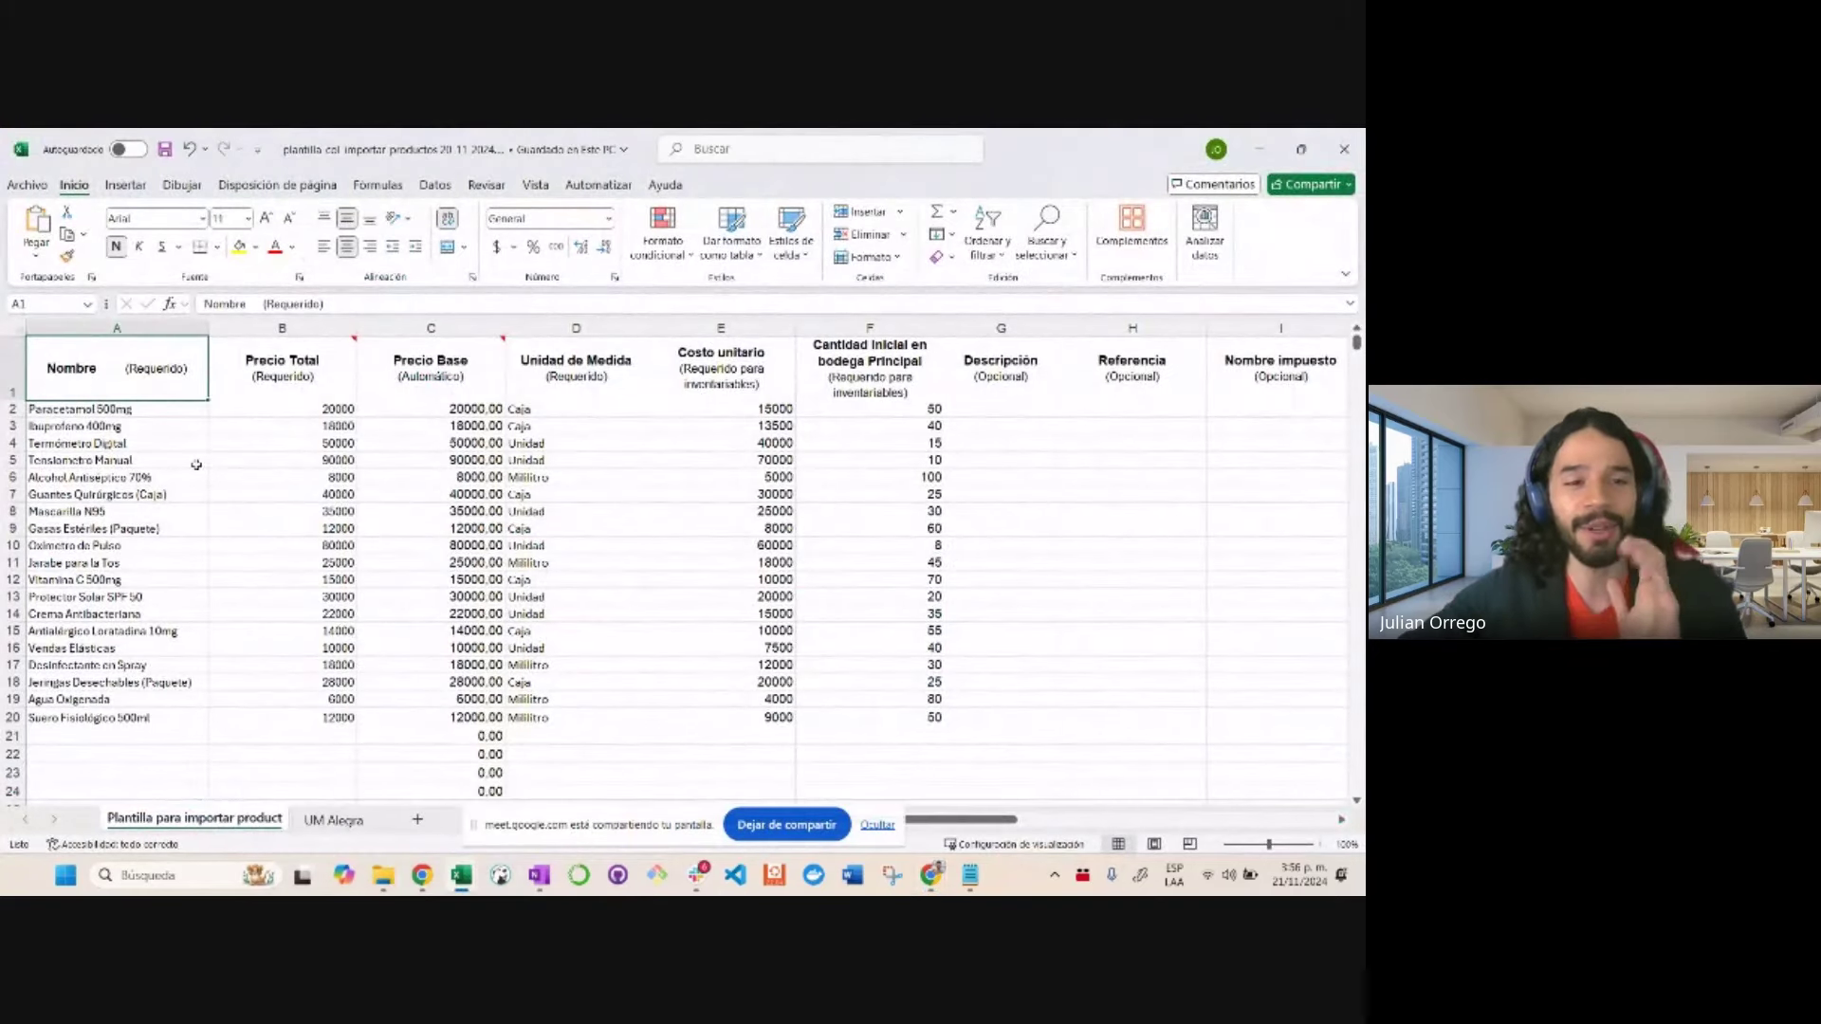
{"action": "key", "text": "Down"}
{"action": "key", "text": "Down"}
{"action": "key", "text": "Down"}
{"action": "key", "text": "Down"}
{"action": "key", "text": "Down"}
{"action": "key", "text": "Down"}
{"action": "key", "text": "Down"}
{"action": "key", "text": "Down"}
{"action": "key", "text": "Down"}
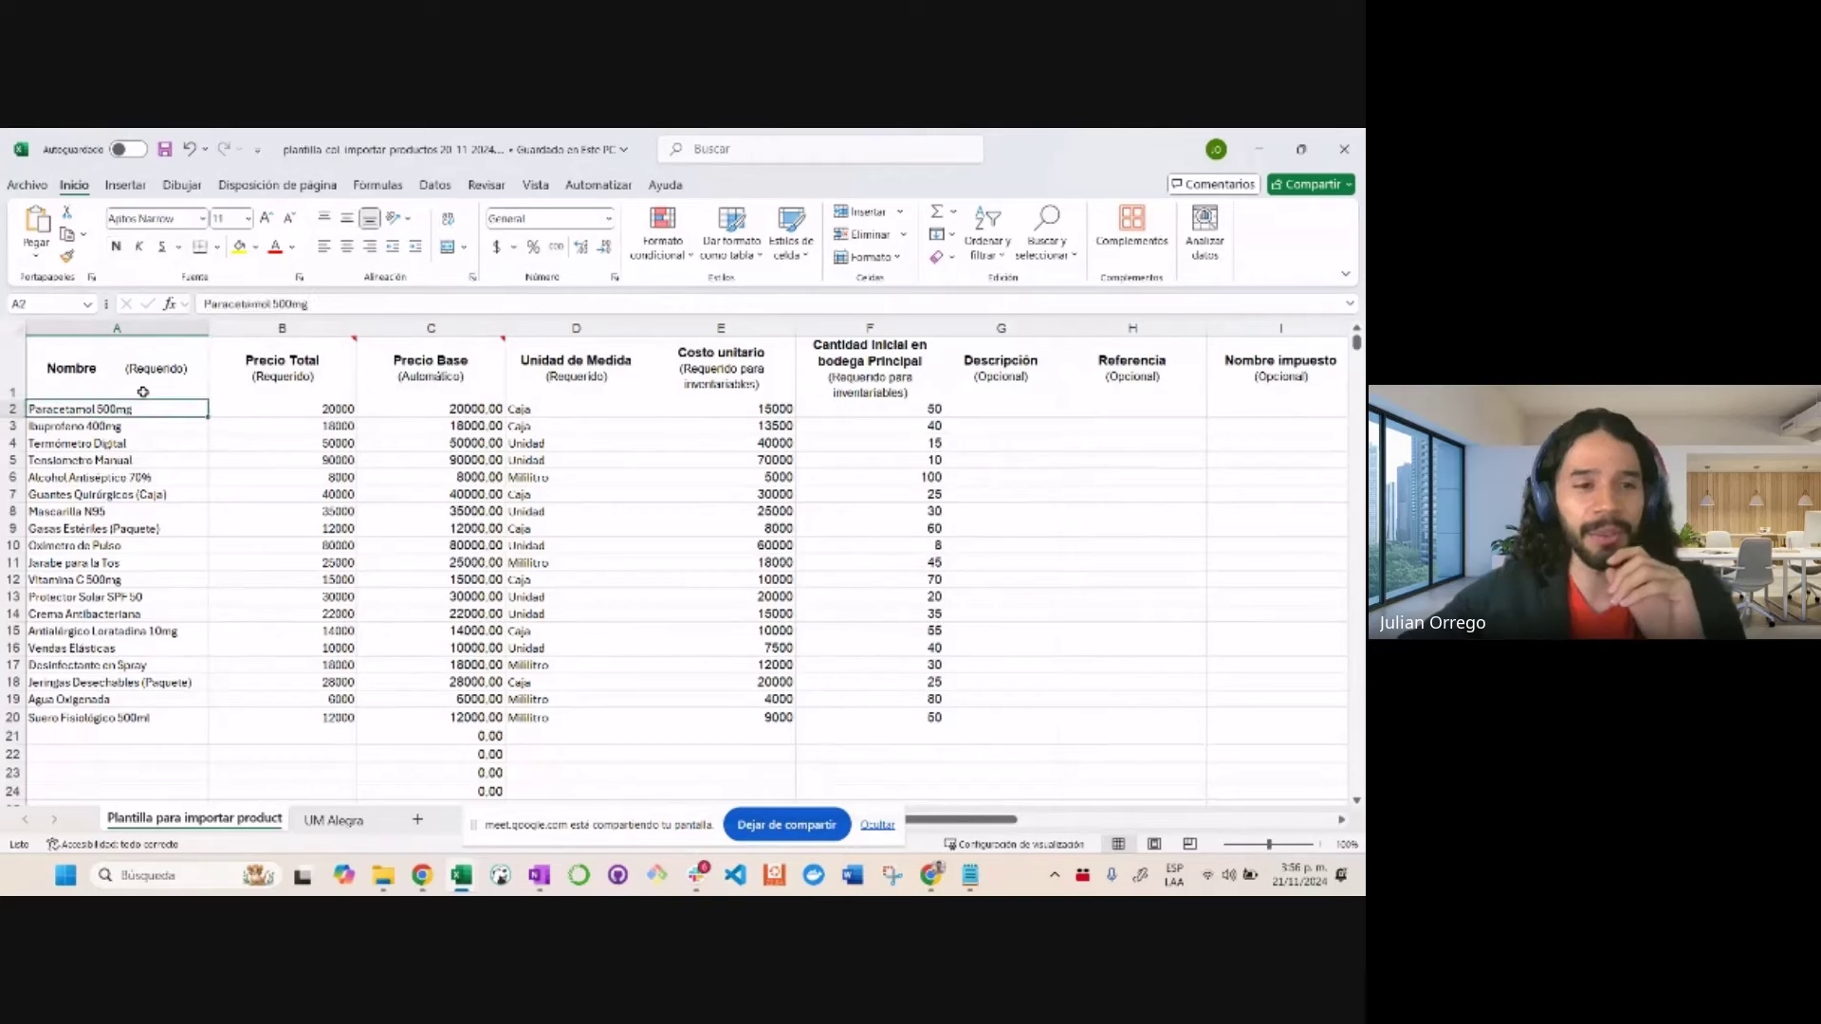
{"action": "key", "text": "Right"}
{"action": "key", "text": "Right"}
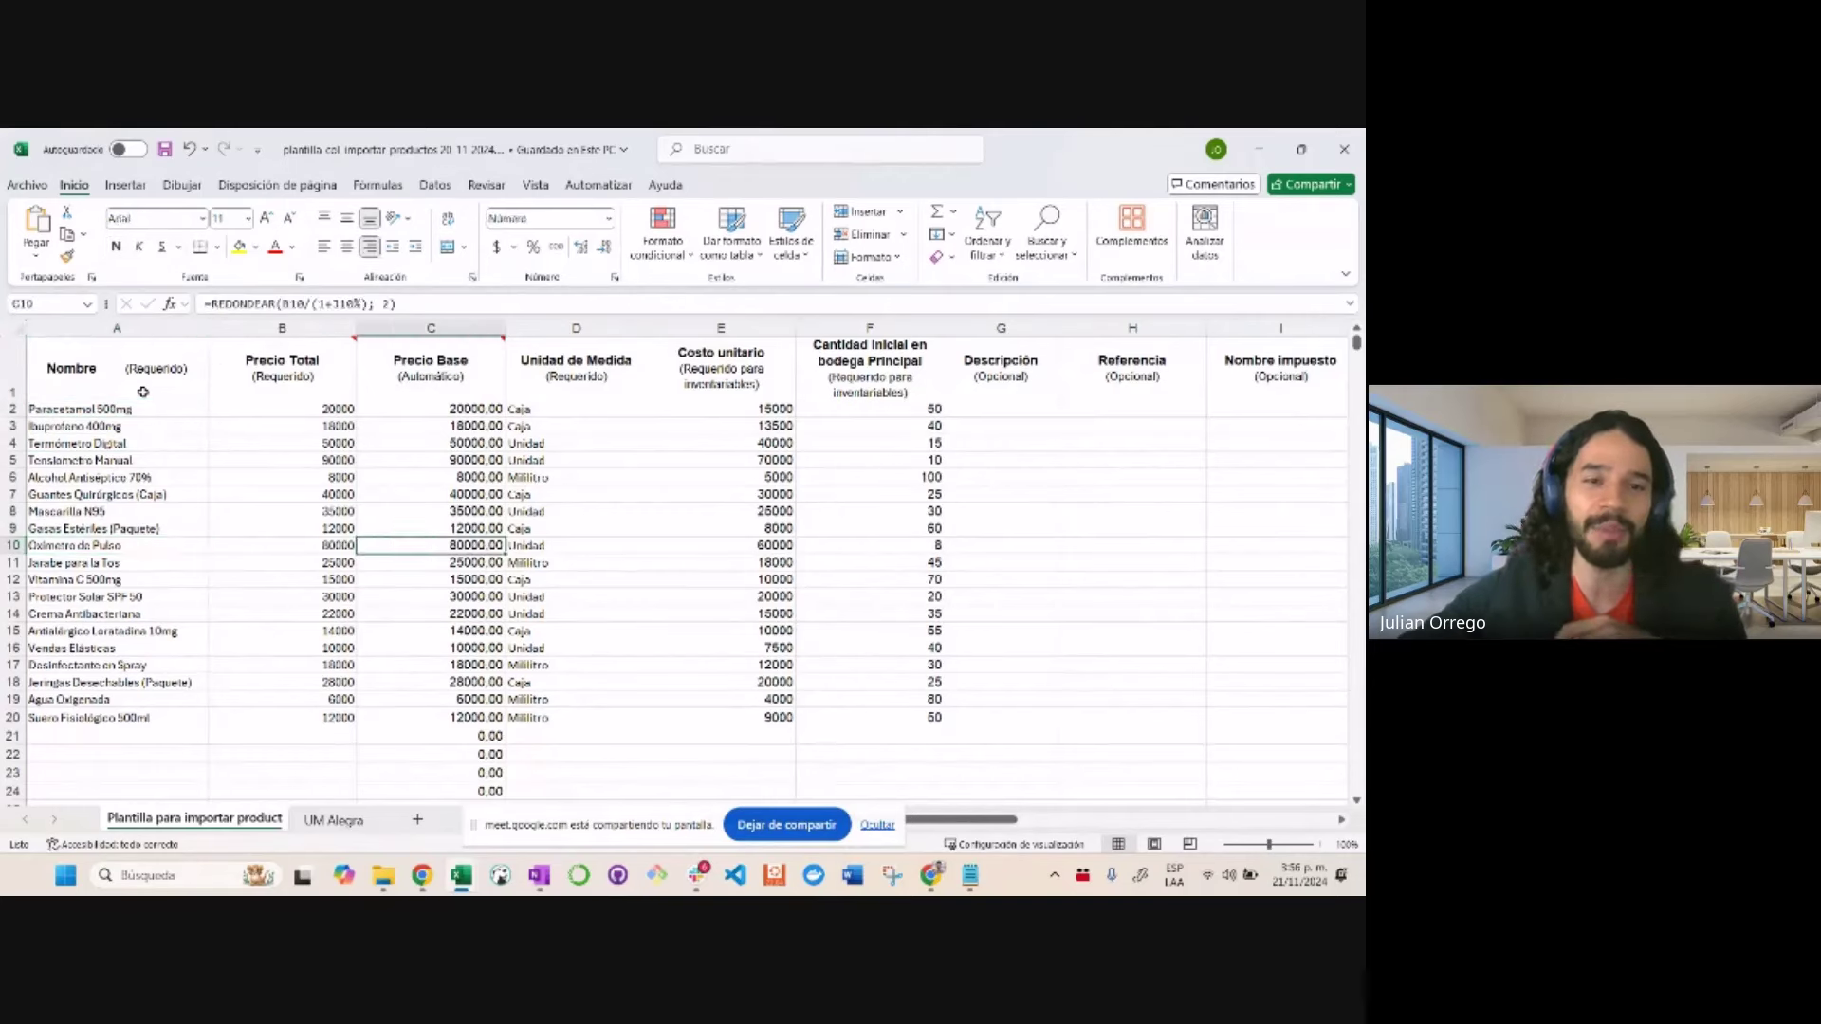
Review the template headers from Precio Base to Cantidad inicial en bodega Principal, and minimize the workbook to return to Alegra
{"action": "key", "text": "Up"}
{"action": "key", "text": "Up"}
{"action": "key", "text": "Up"}
{"action": "key", "text": "Up"}
{"action": "key", "text": "Up"}
{"action": "key", "text": "Up"}
{"action": "key", "text": "Up"}
{"action": "key", "text": "Up"}
{"action": "key", "text": "Up"}
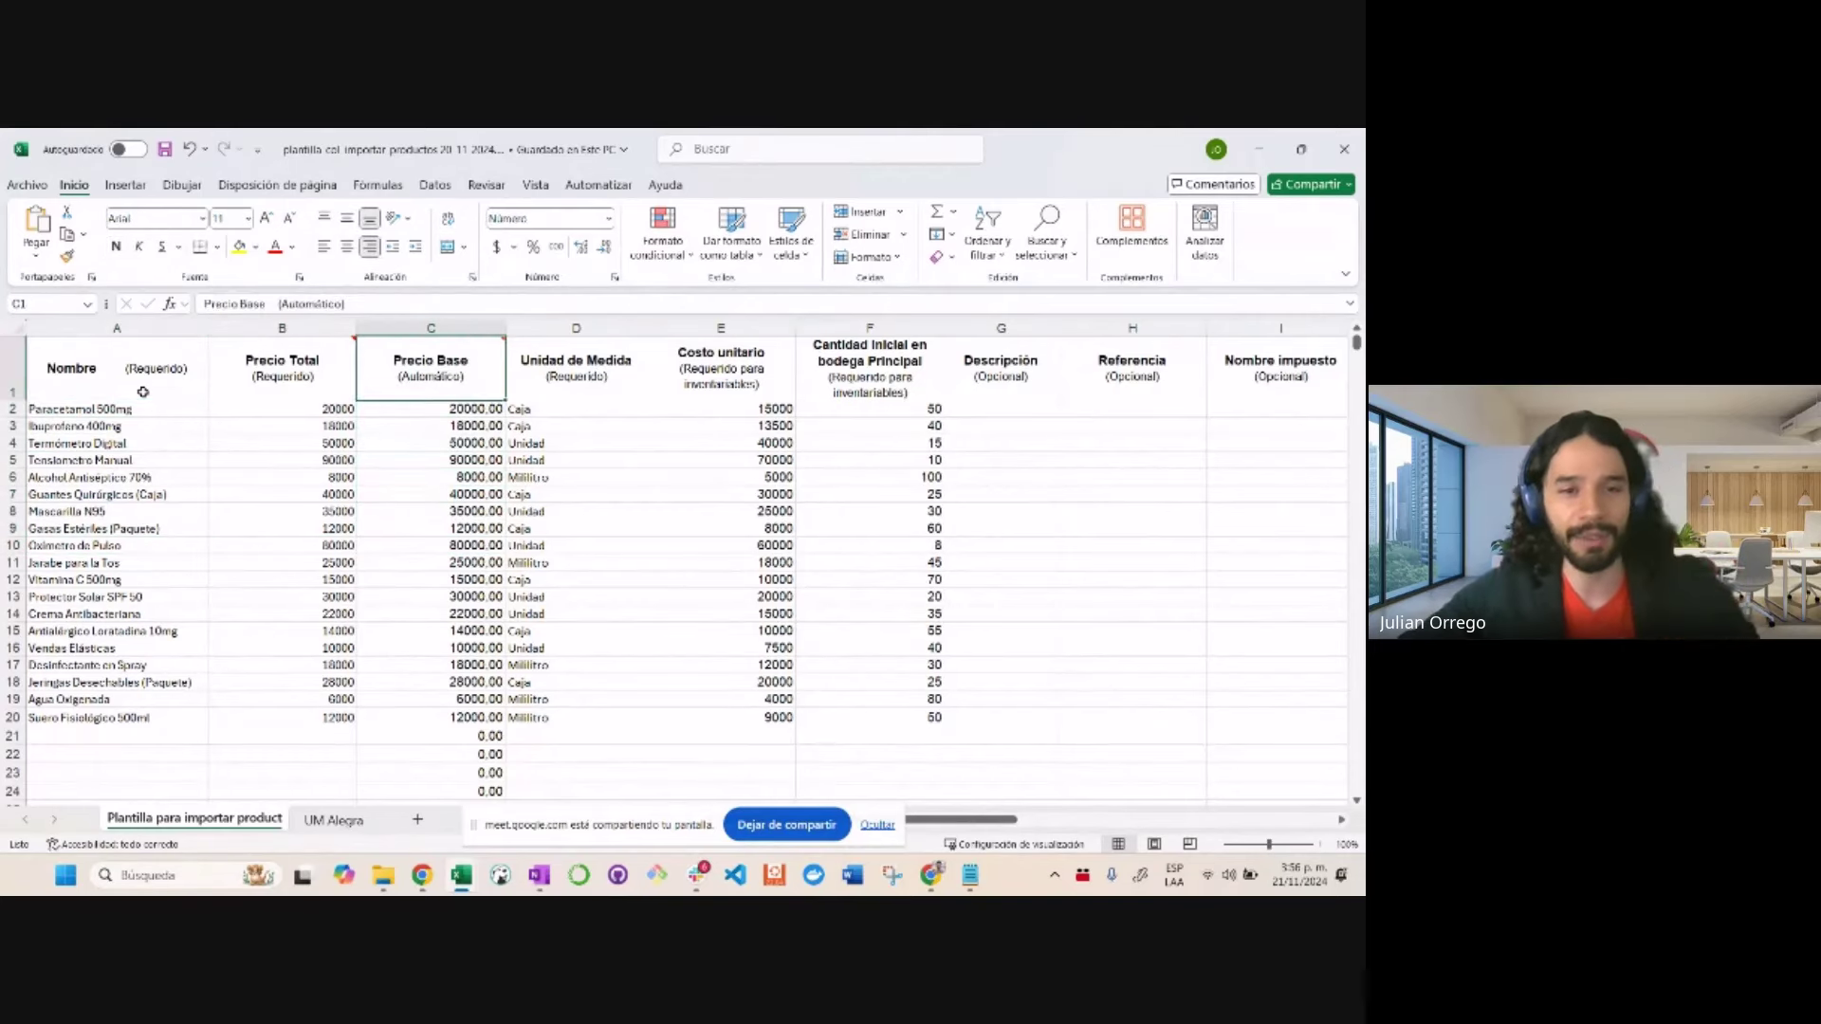
{"action": "key", "text": "Right"}
{"action": "key", "text": "Right"}
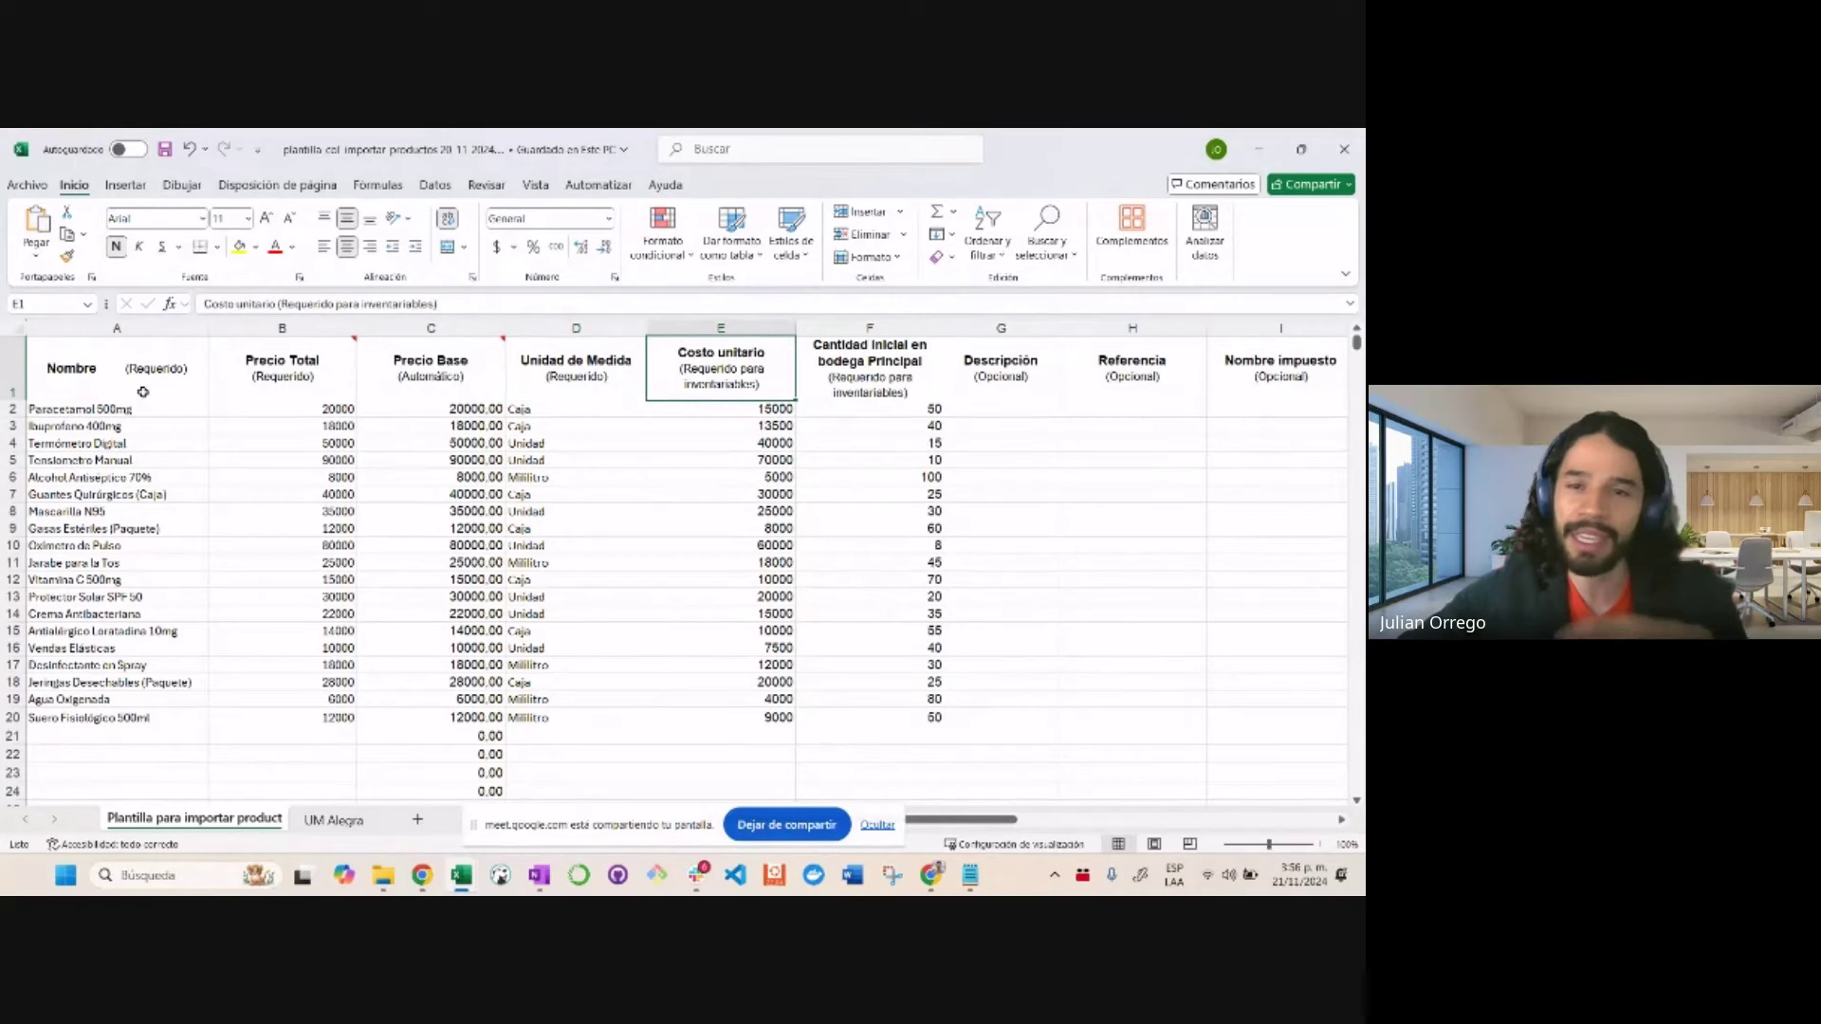
{"action": "key", "text": "Right"}
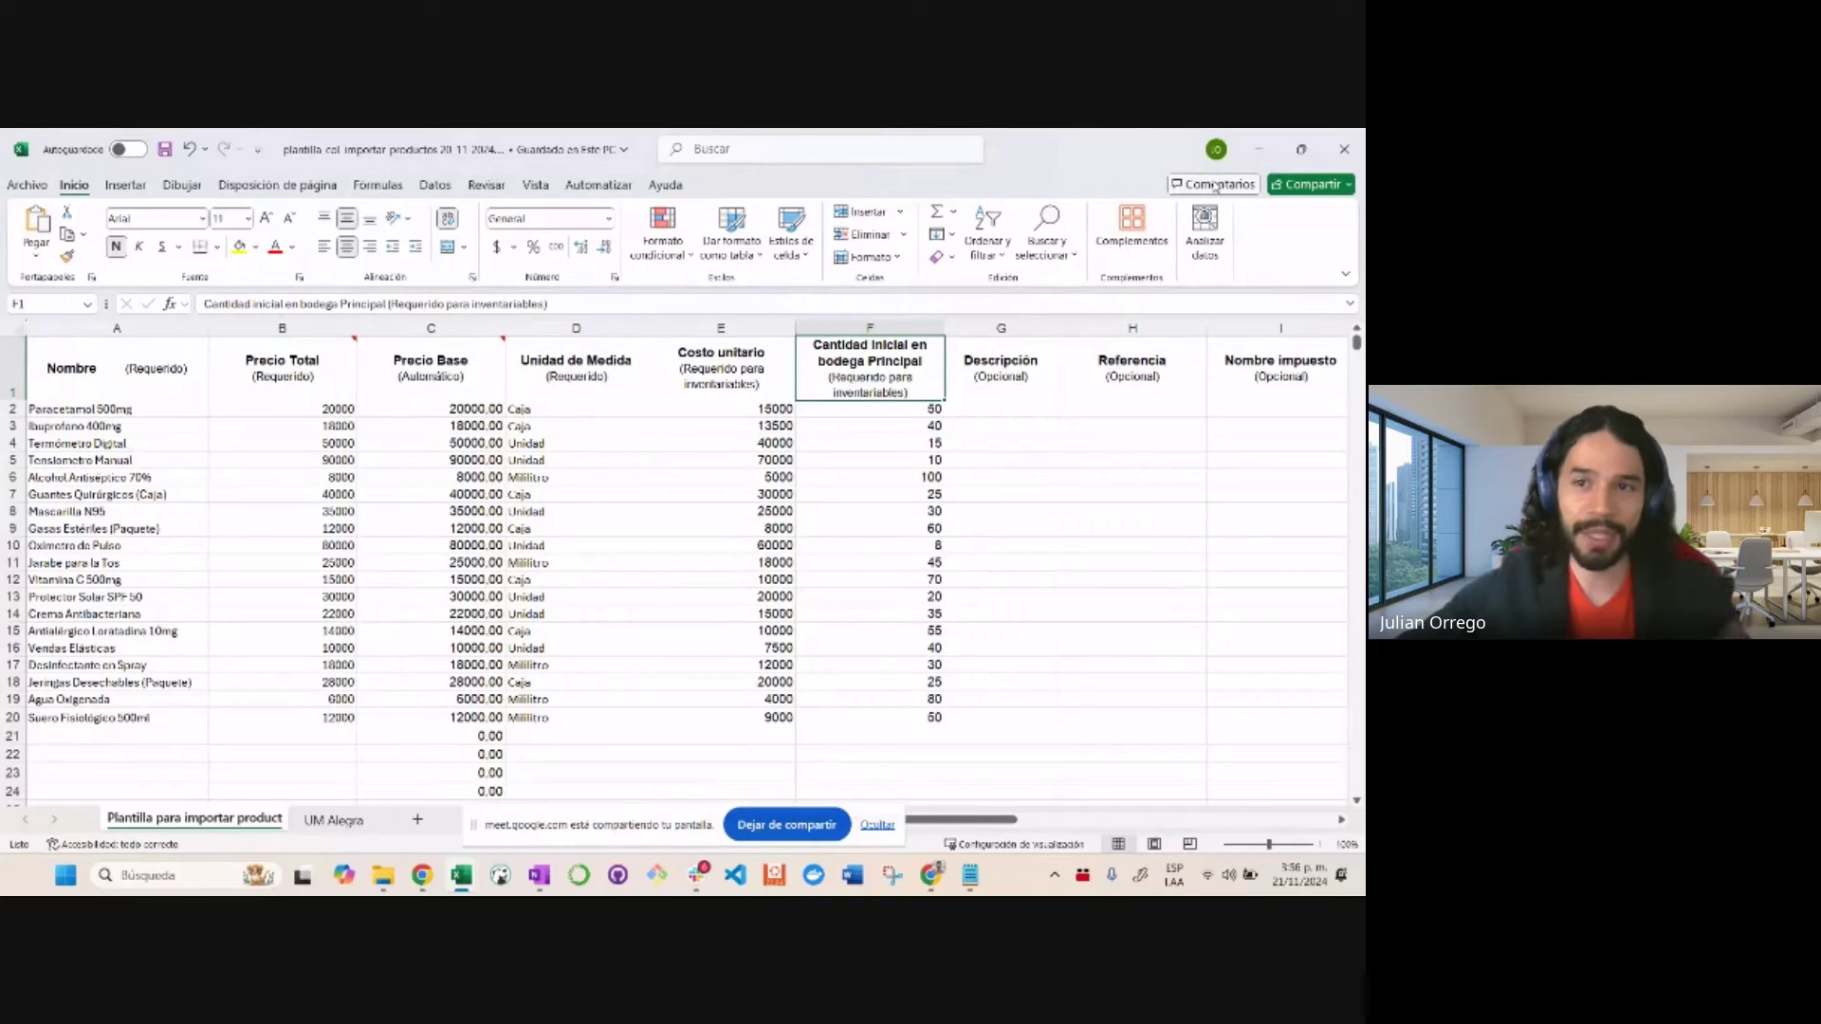
{"action": "left_click", "coordinate": [1254, 154]}
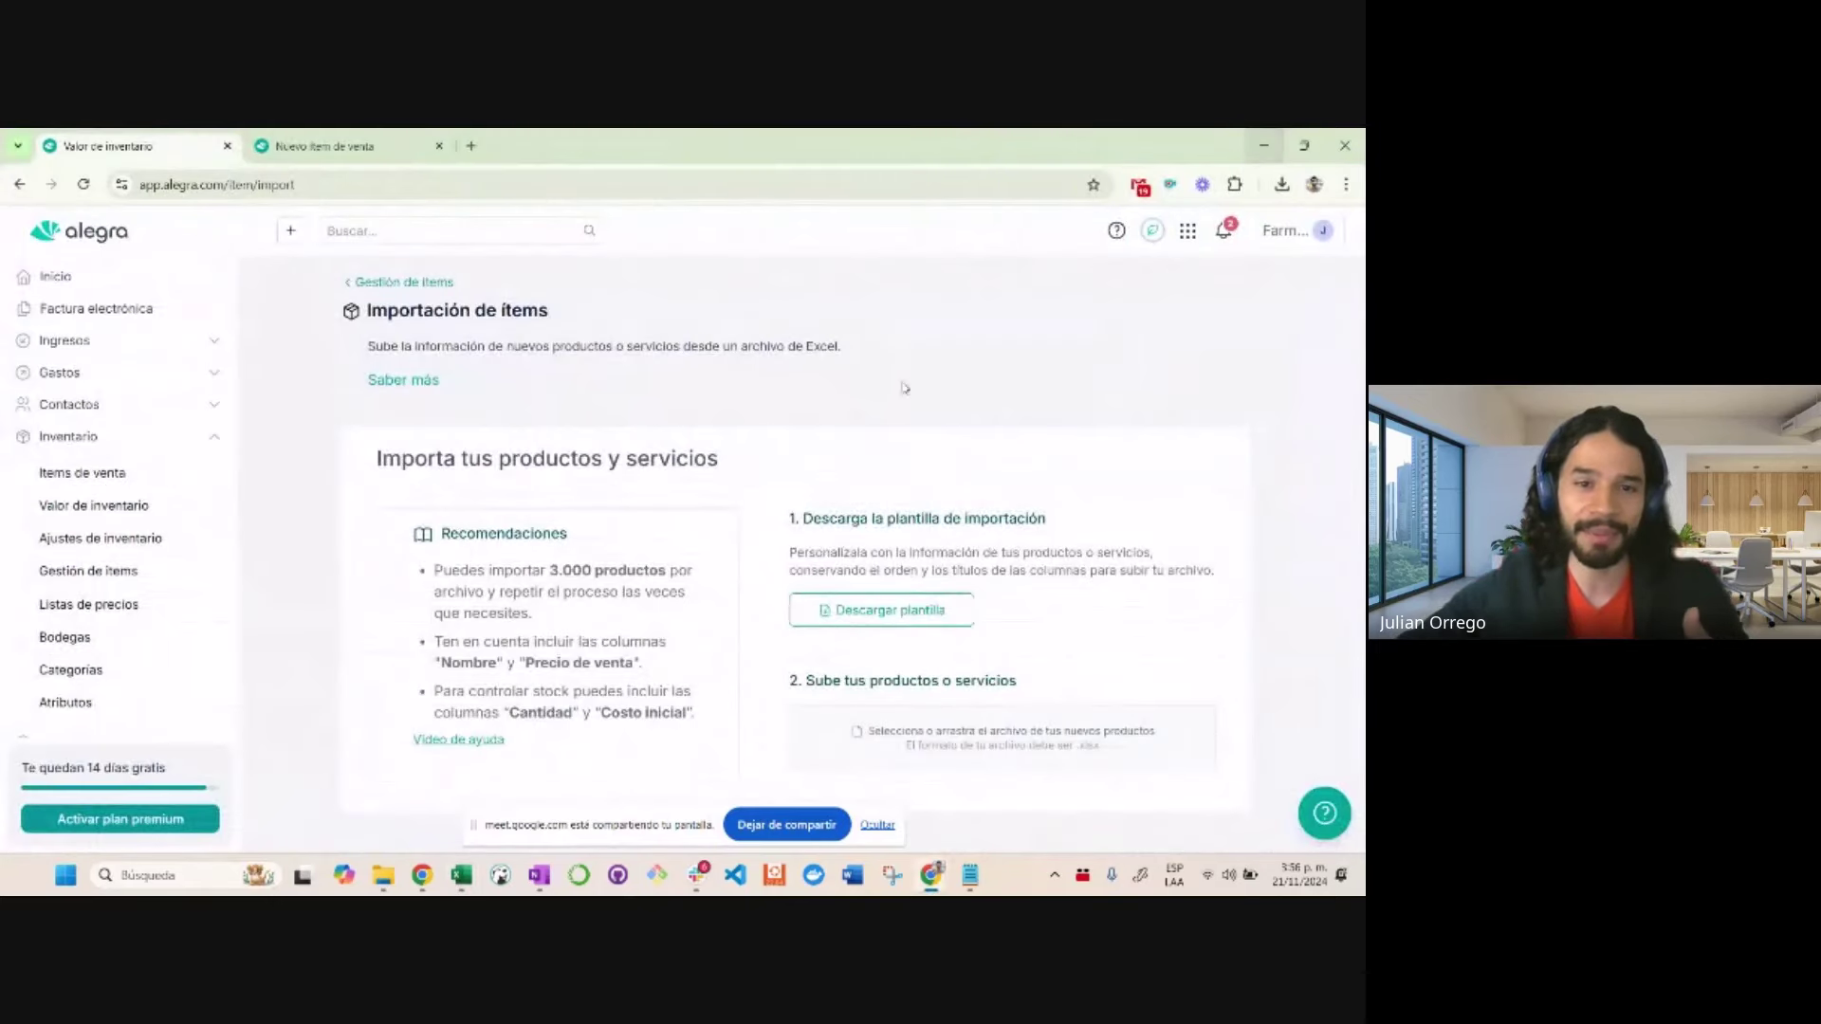
Open the inventory value report and examine its cutoff date filter and each item's quantity, average cost and total
{"action": "left_click", "coordinate": [171, 506]}
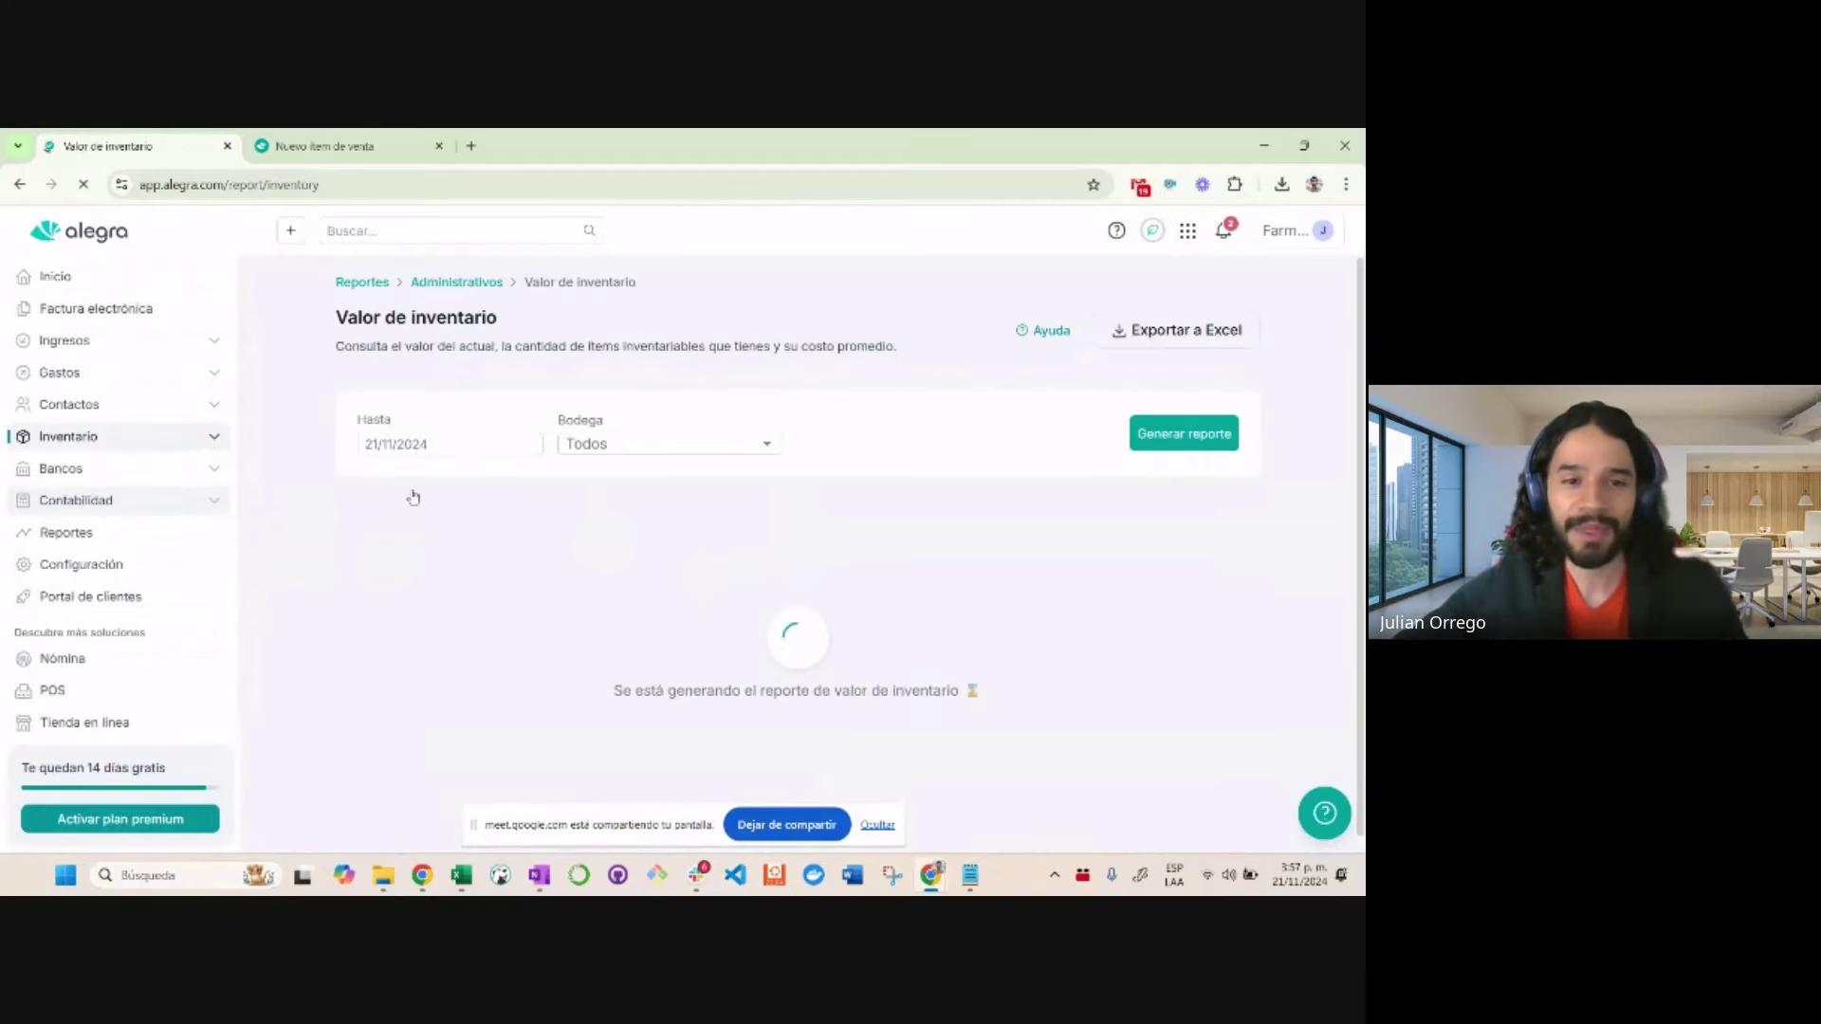
{"action": "left_click", "coordinate": [437, 446]}
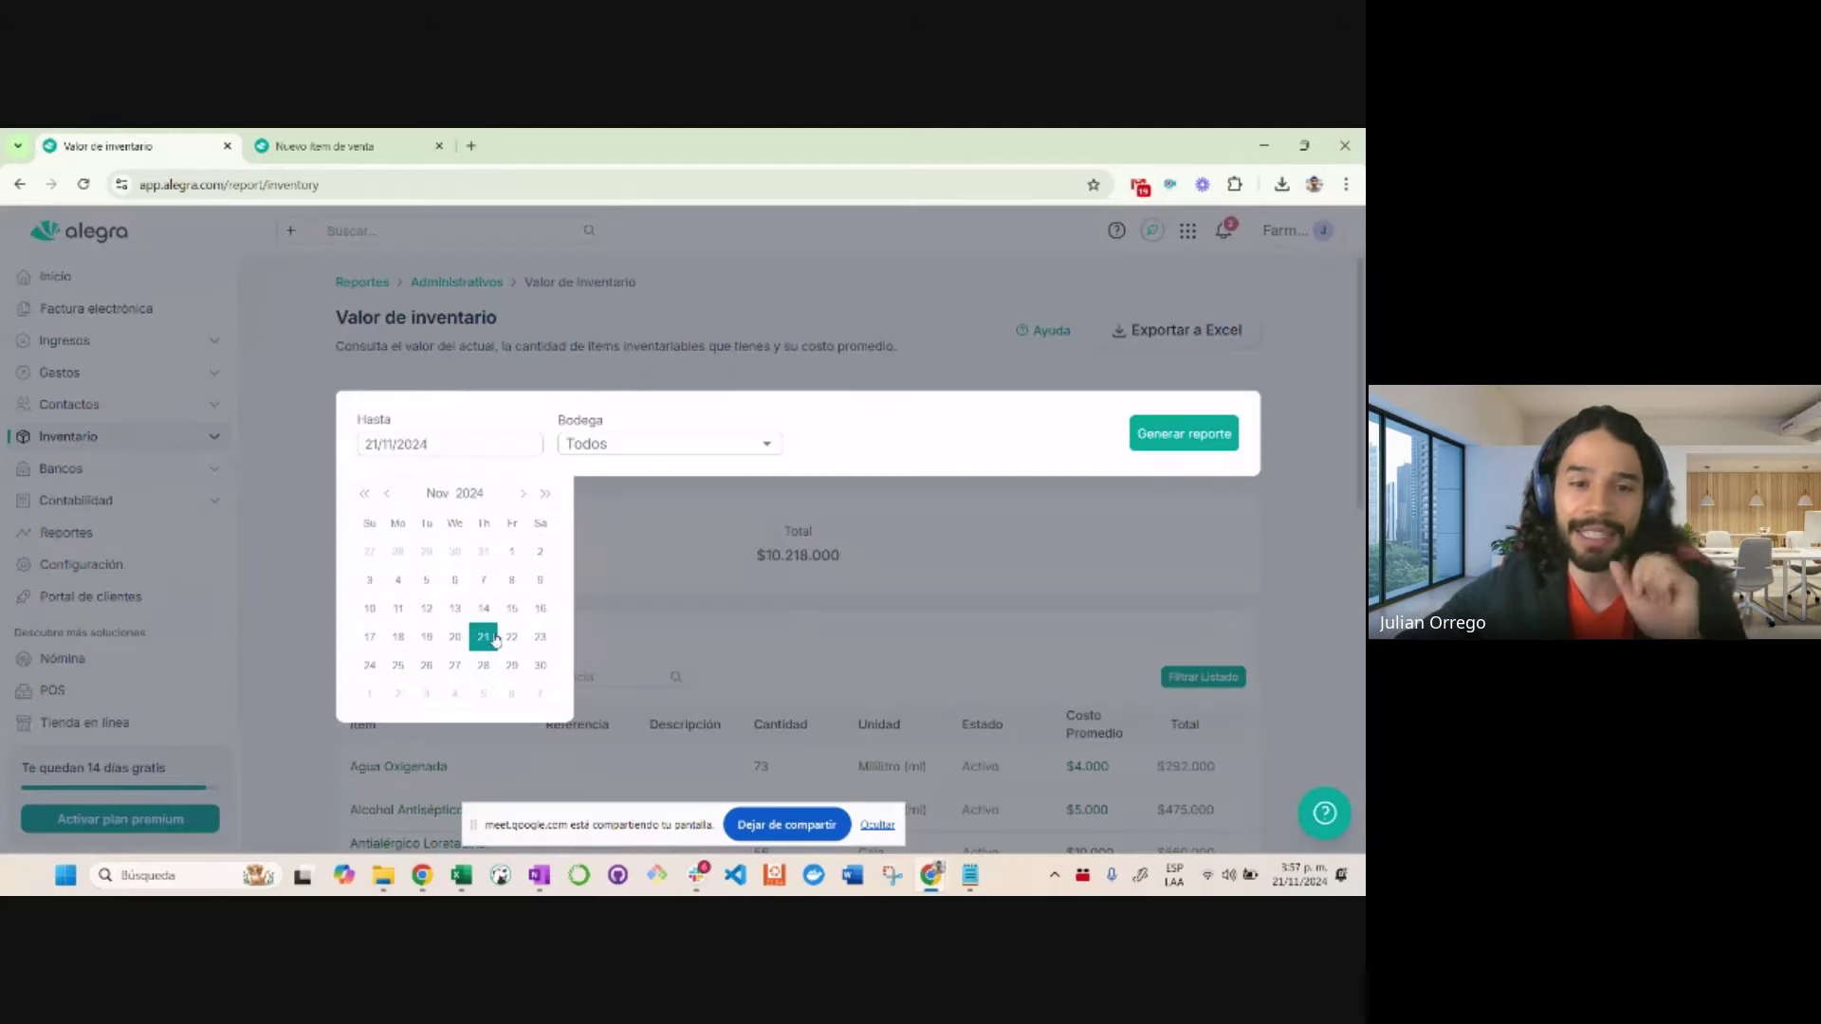
{"action": "left_click", "coordinate": [611, 569]}
{"action": "scroll", "coordinate": [1023, 558], "scroll_direction": "down", "scroll_amount": 3}
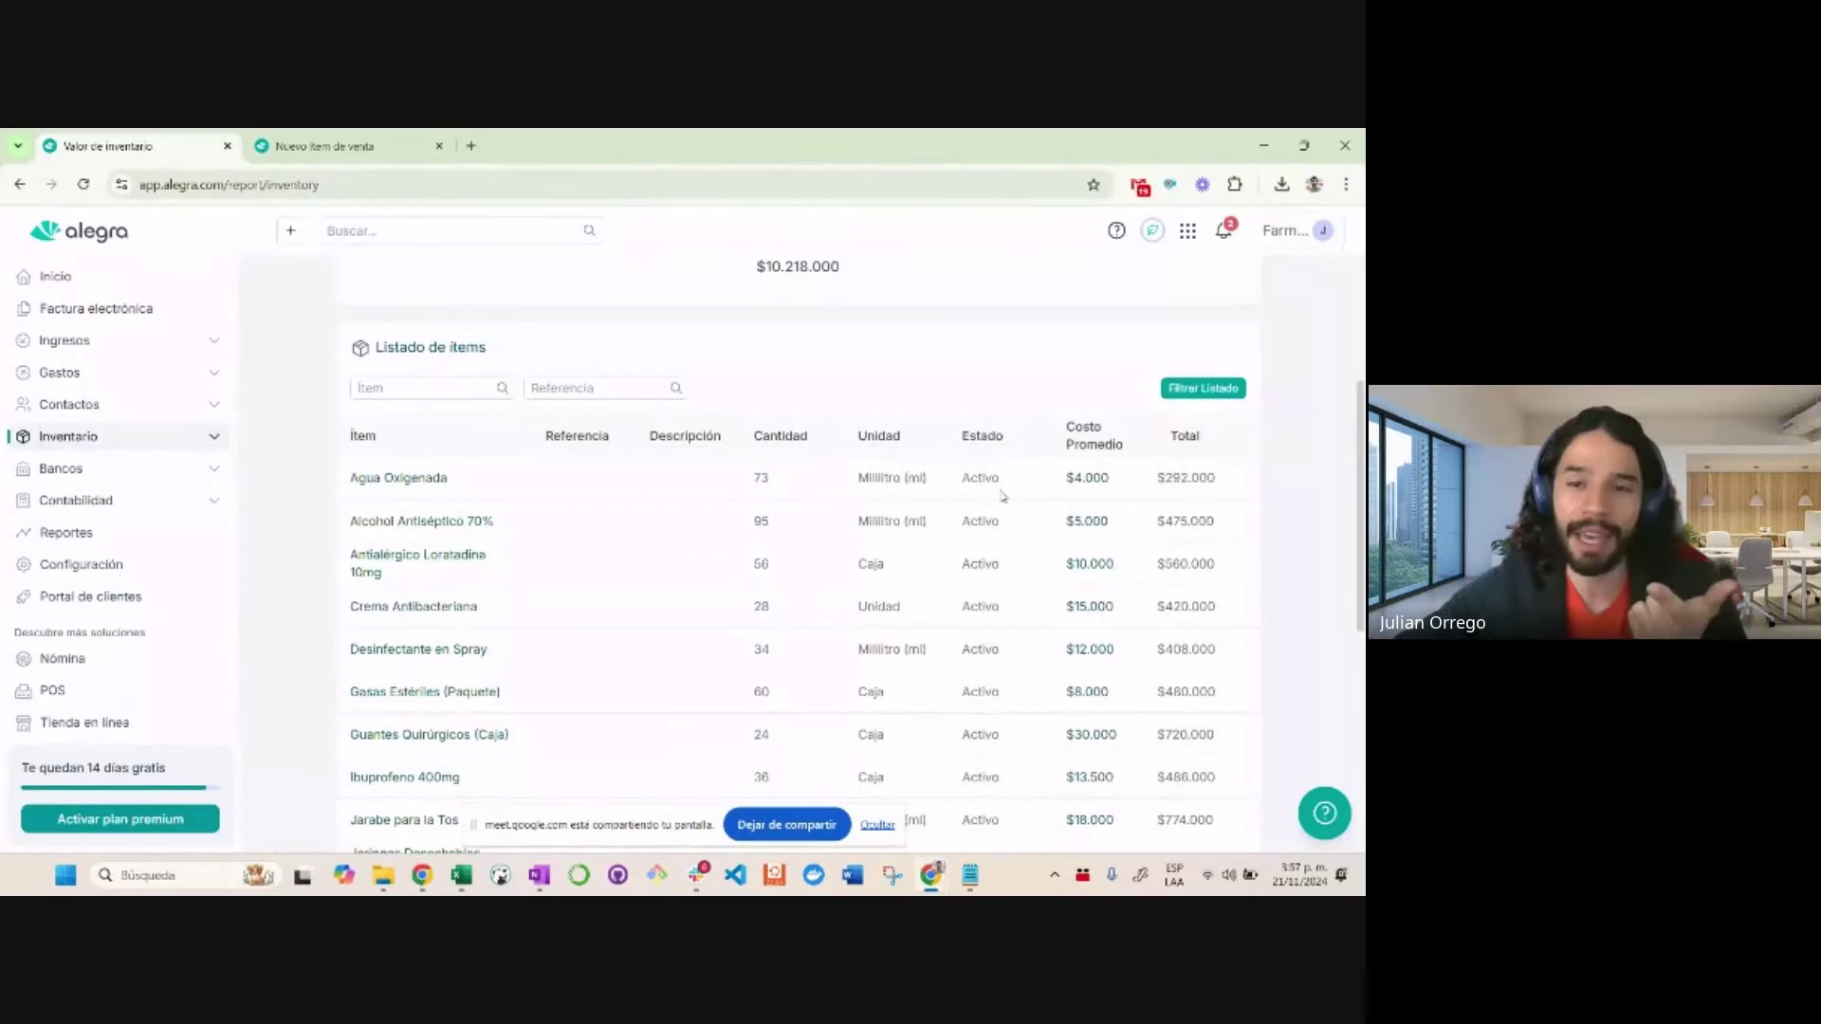
{"action": "mouse_move", "coordinate": [1105, 484]}
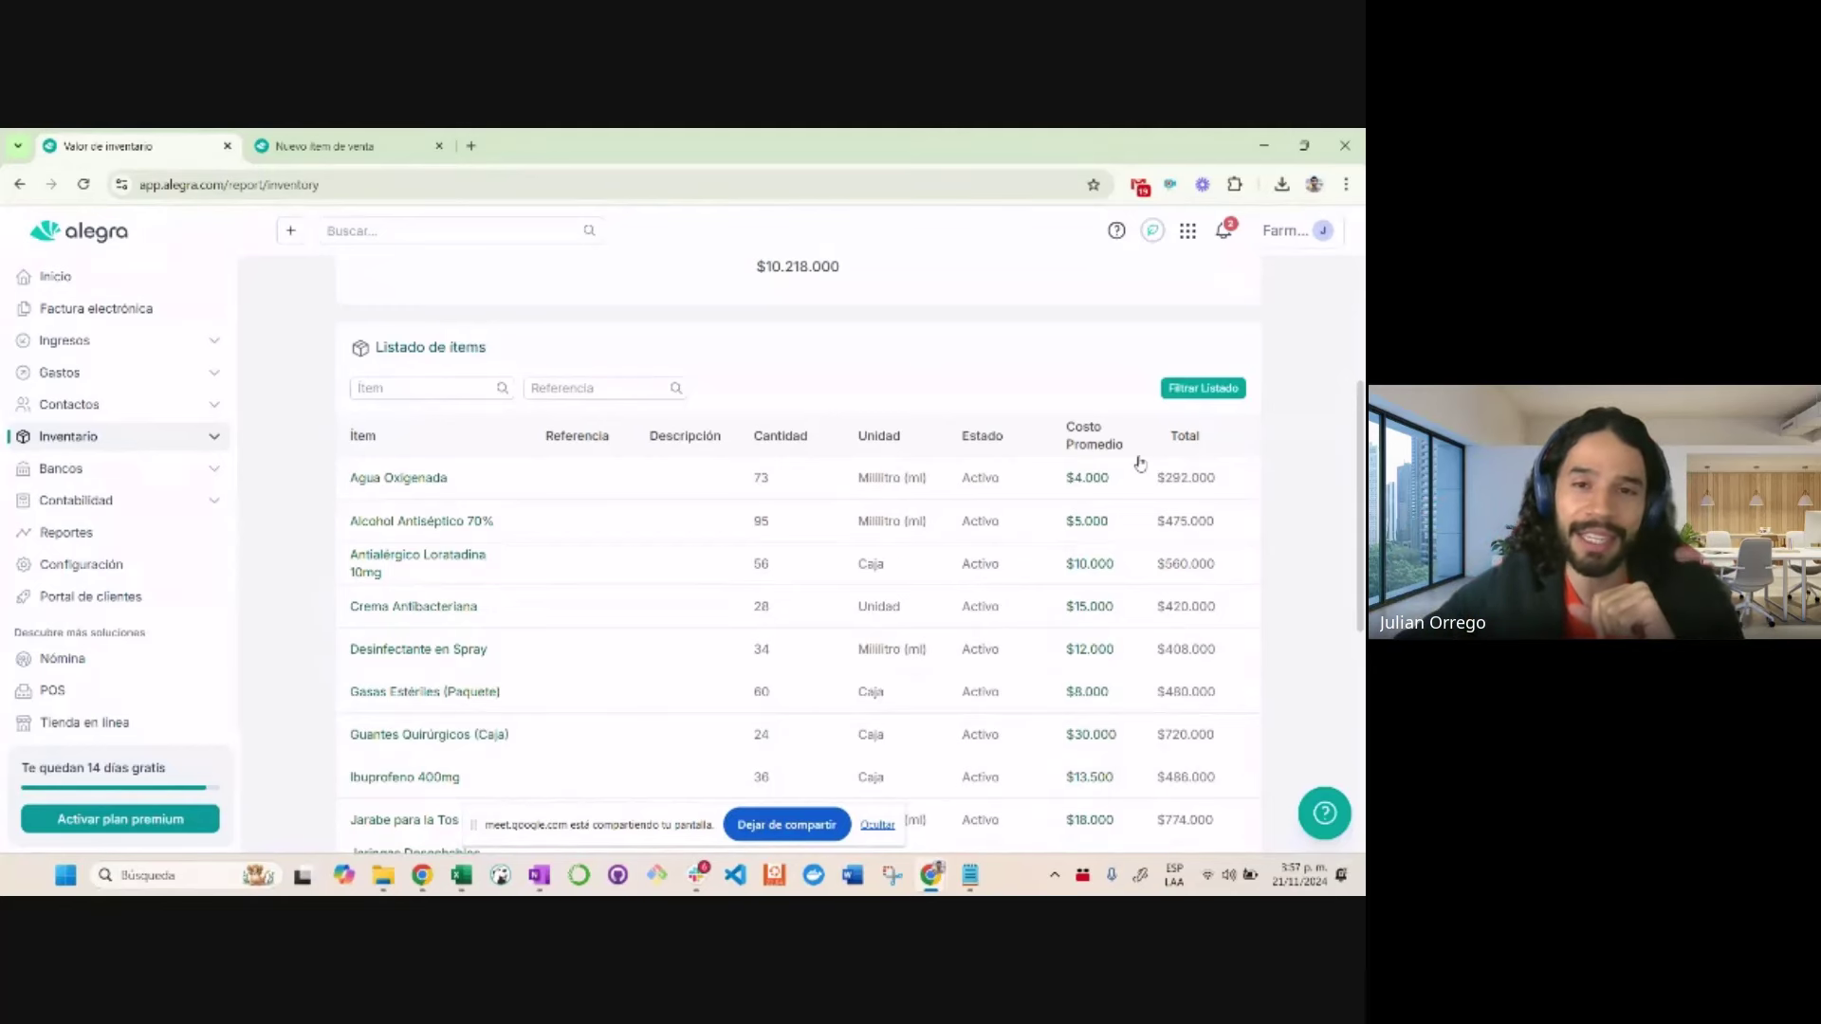
{"action": "scroll", "coordinate": [732, 353], "scroll_direction": "up", "scroll_amount": 2}
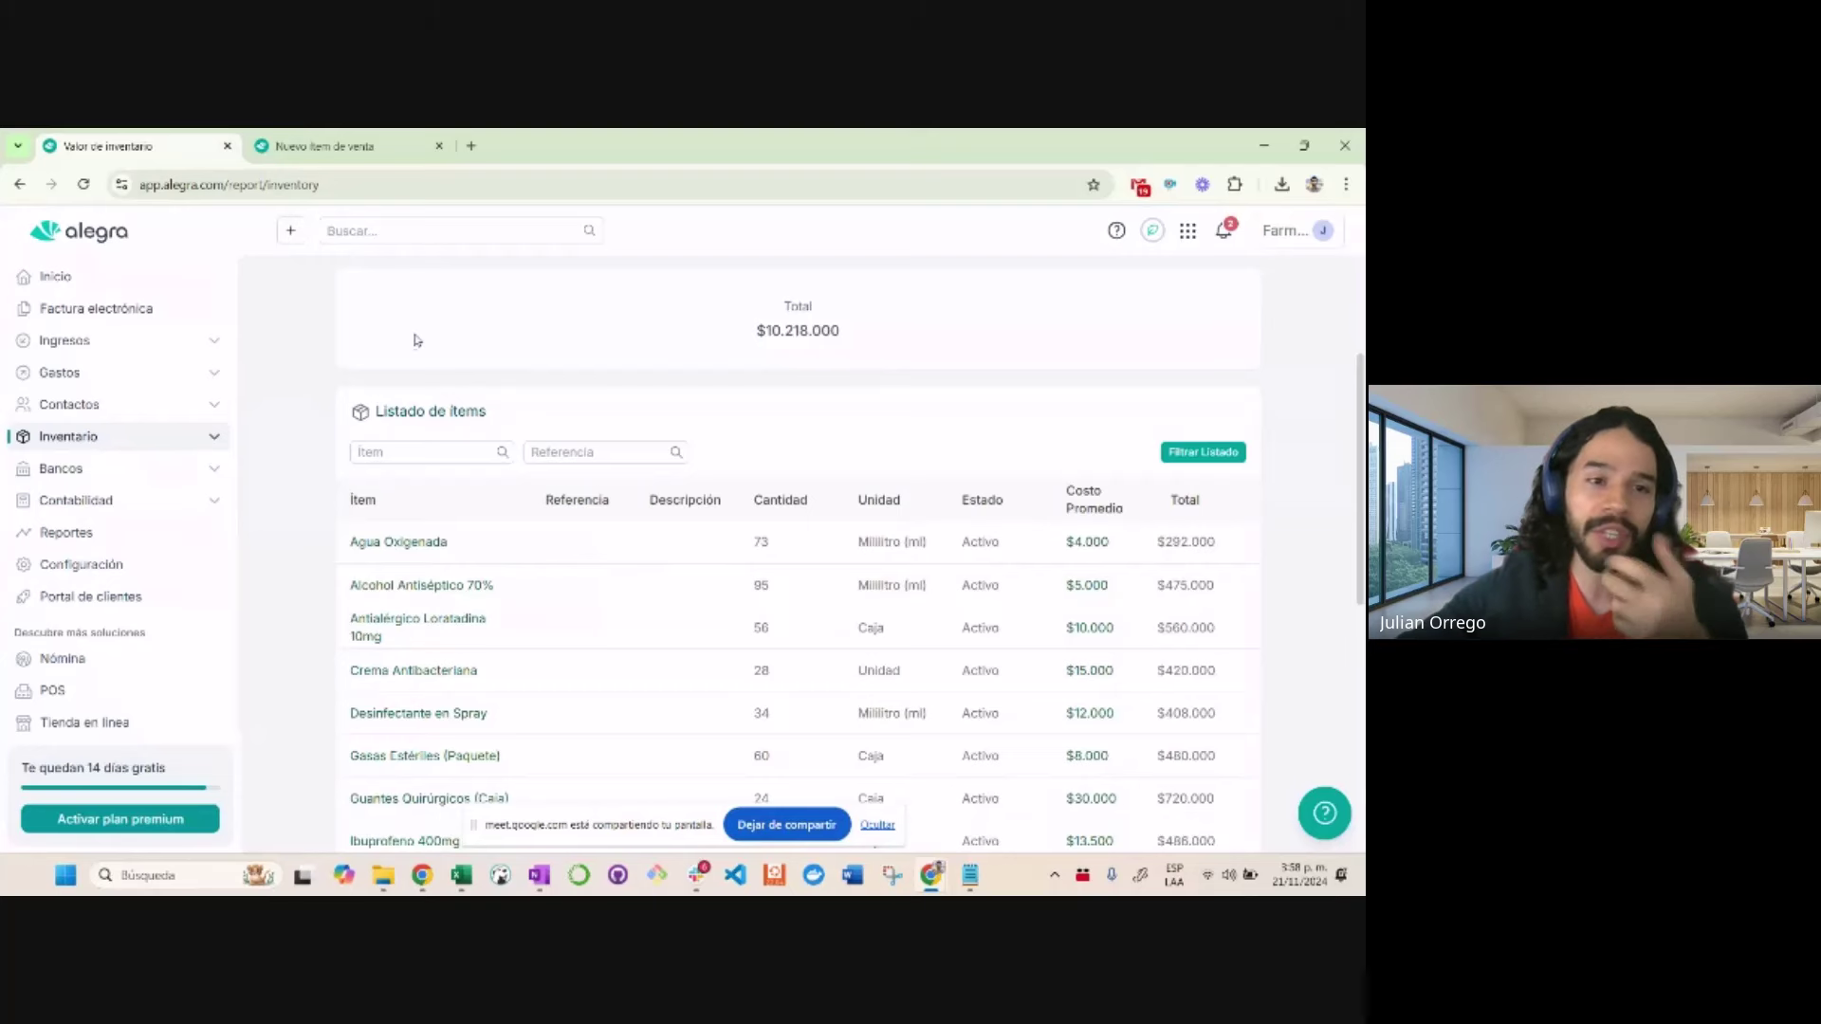
Switch to the new sales item form and examine its general information, price and inventory detail fields
{"action": "left_click", "coordinate": [142, 437]}
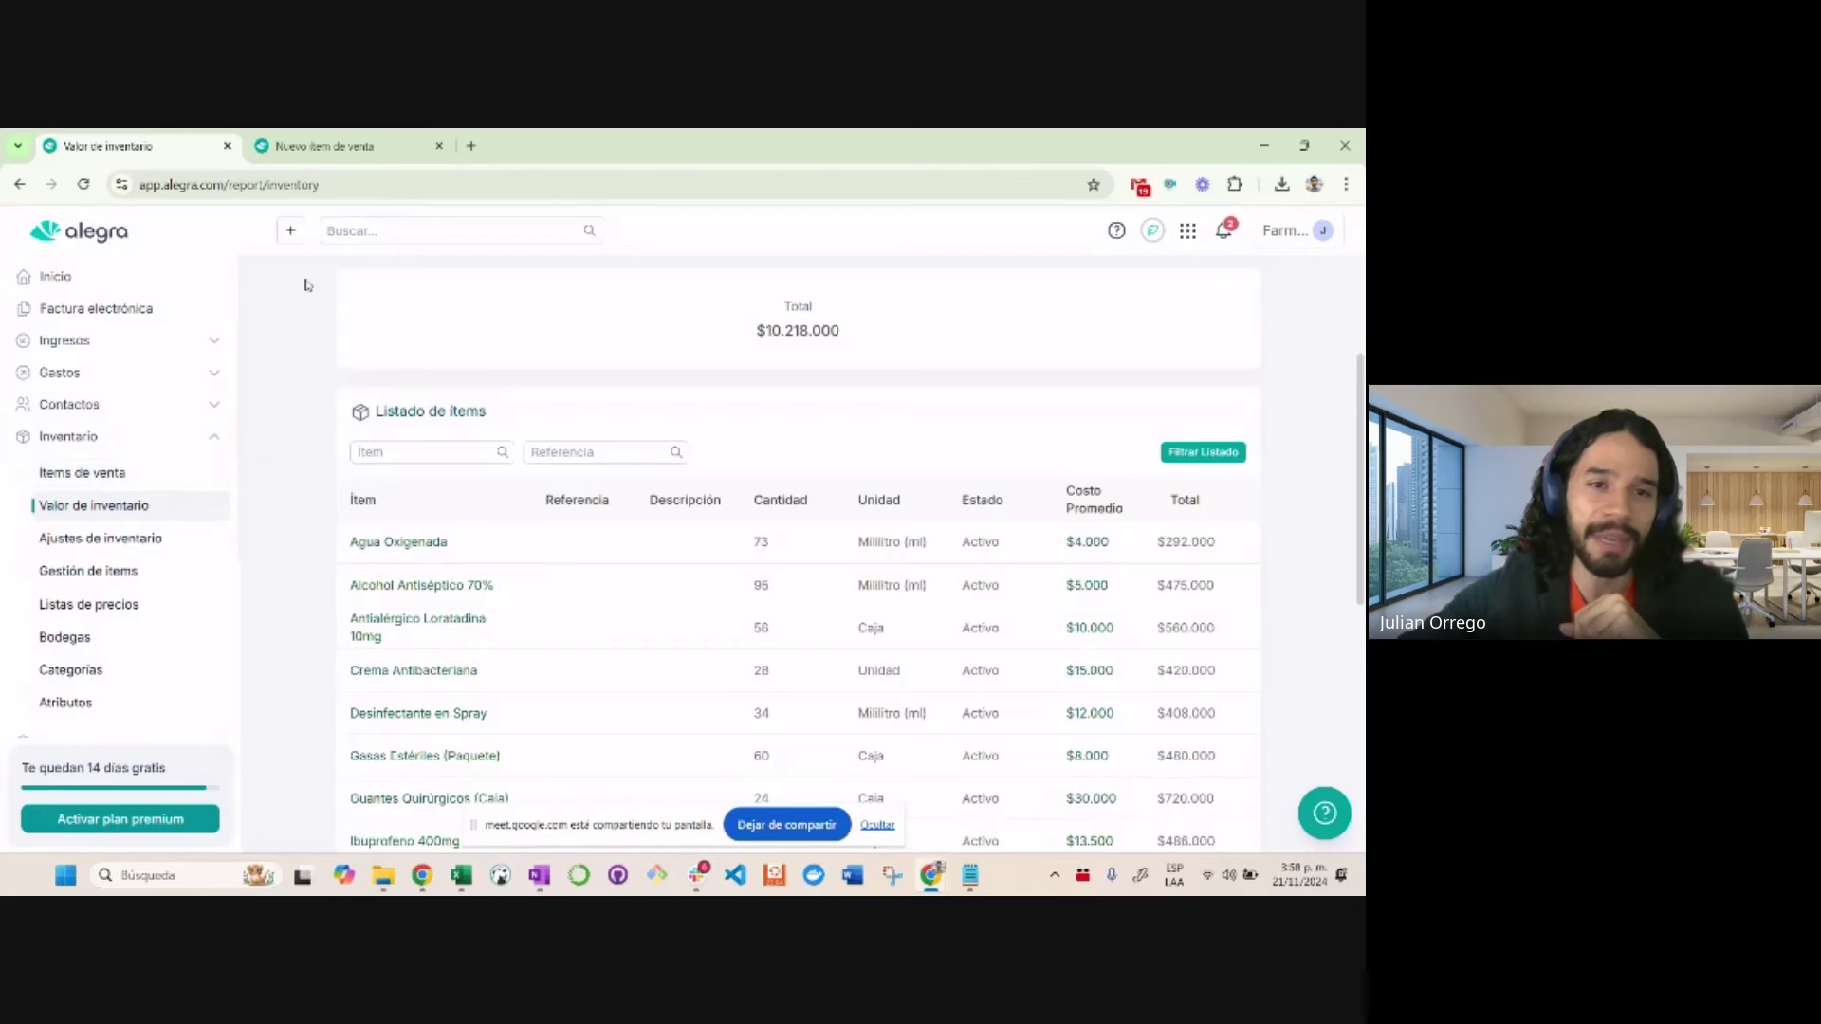
{"action": "left_click", "coordinate": [359, 154]}
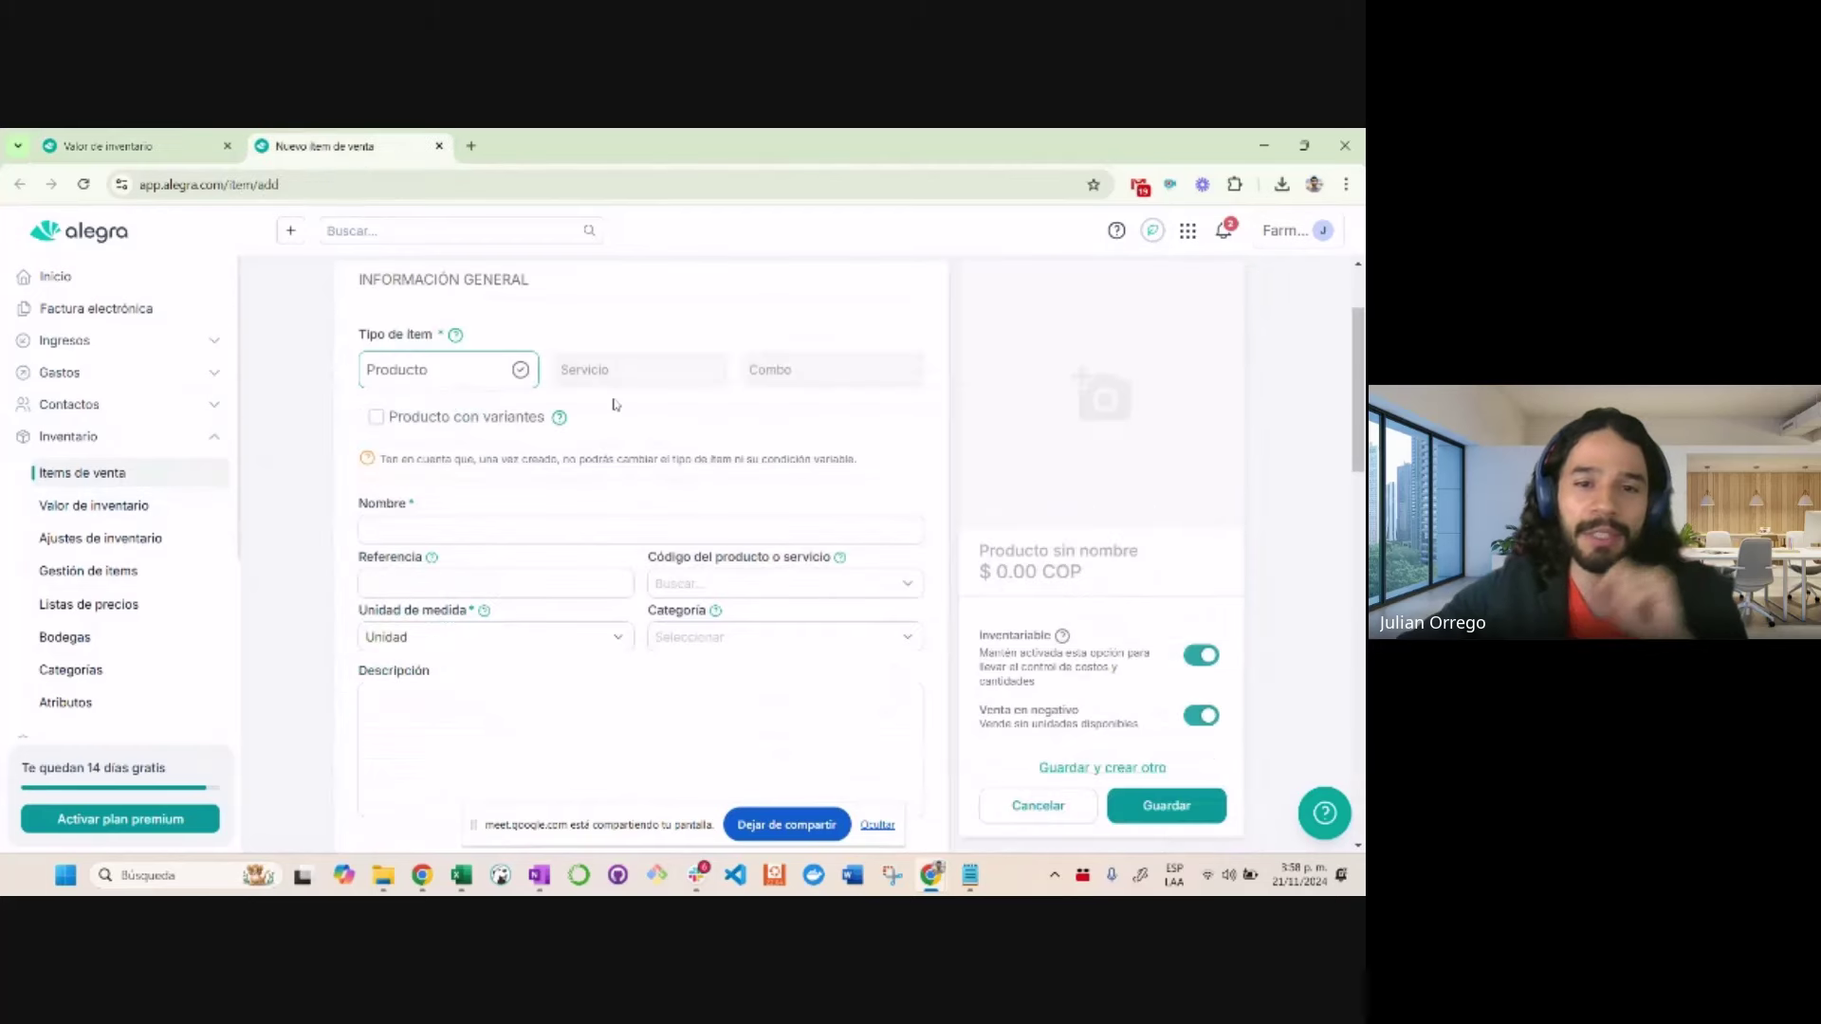
{"action": "scroll", "coordinate": [614, 405], "scroll_direction": "down", "scroll_amount": 1}
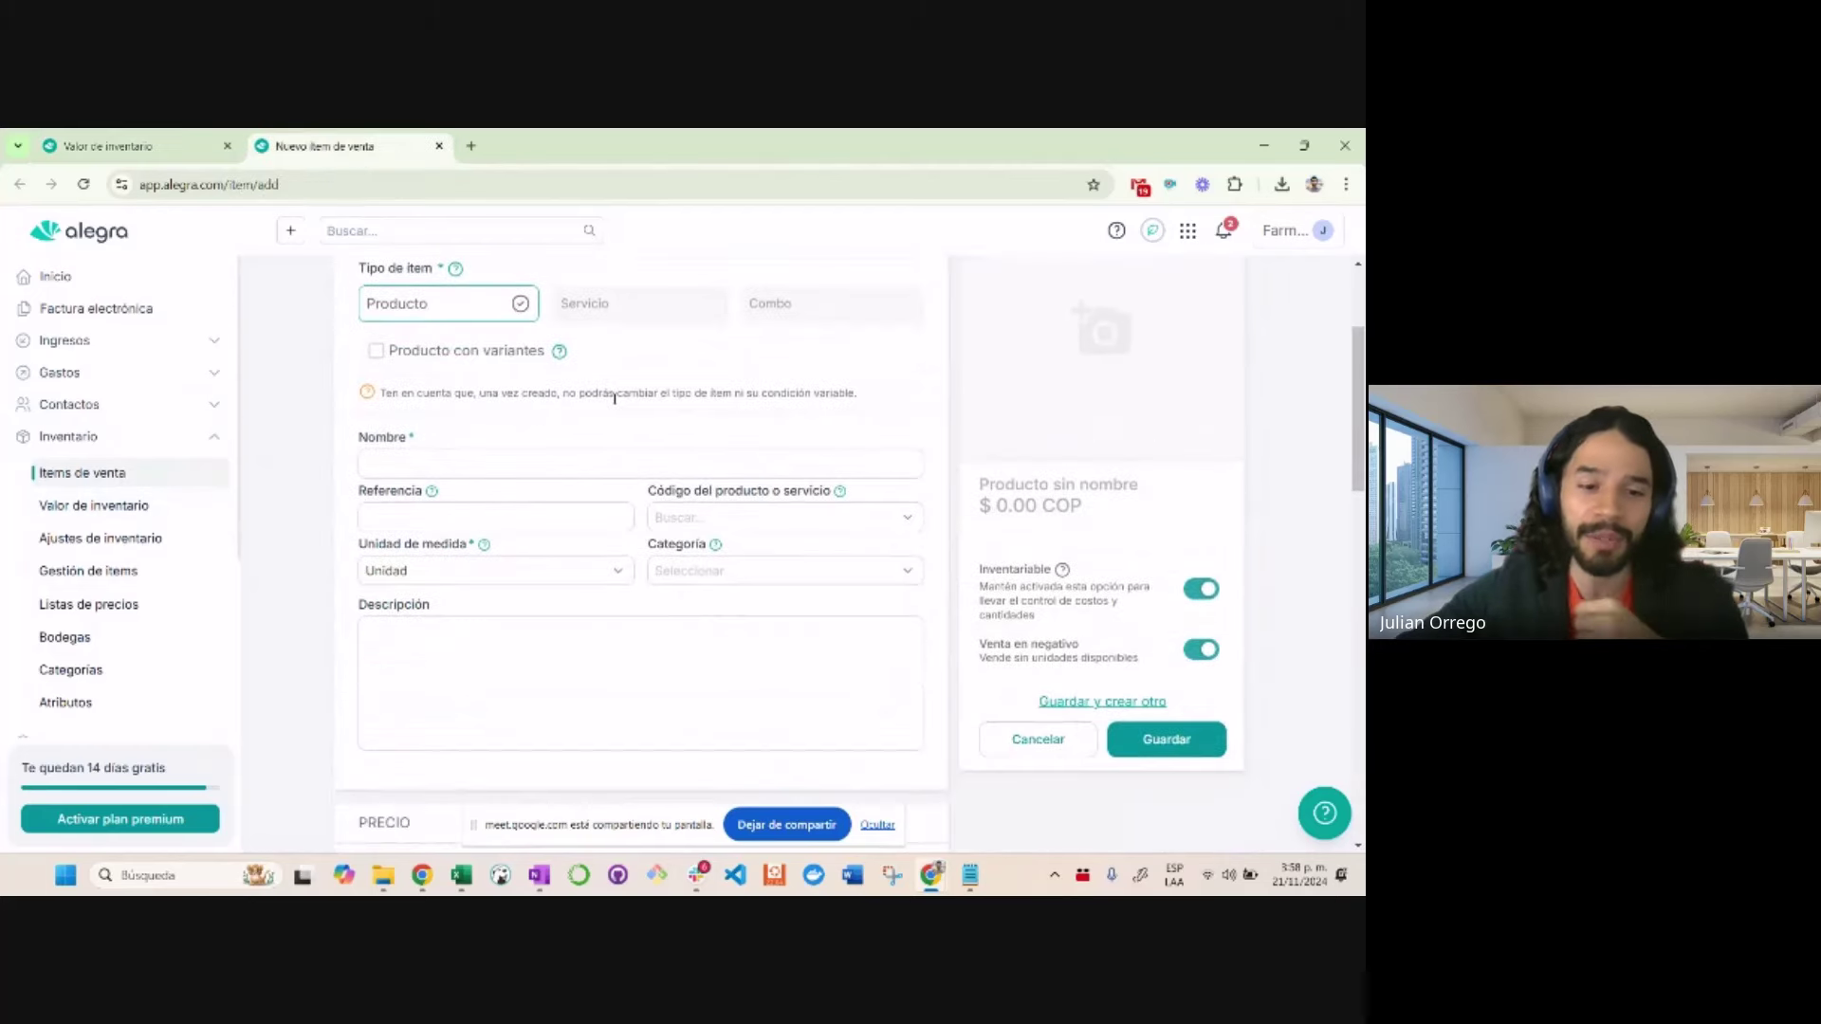
{"action": "scroll", "coordinate": [615, 399], "scroll_direction": "down", "scroll_amount": 3}
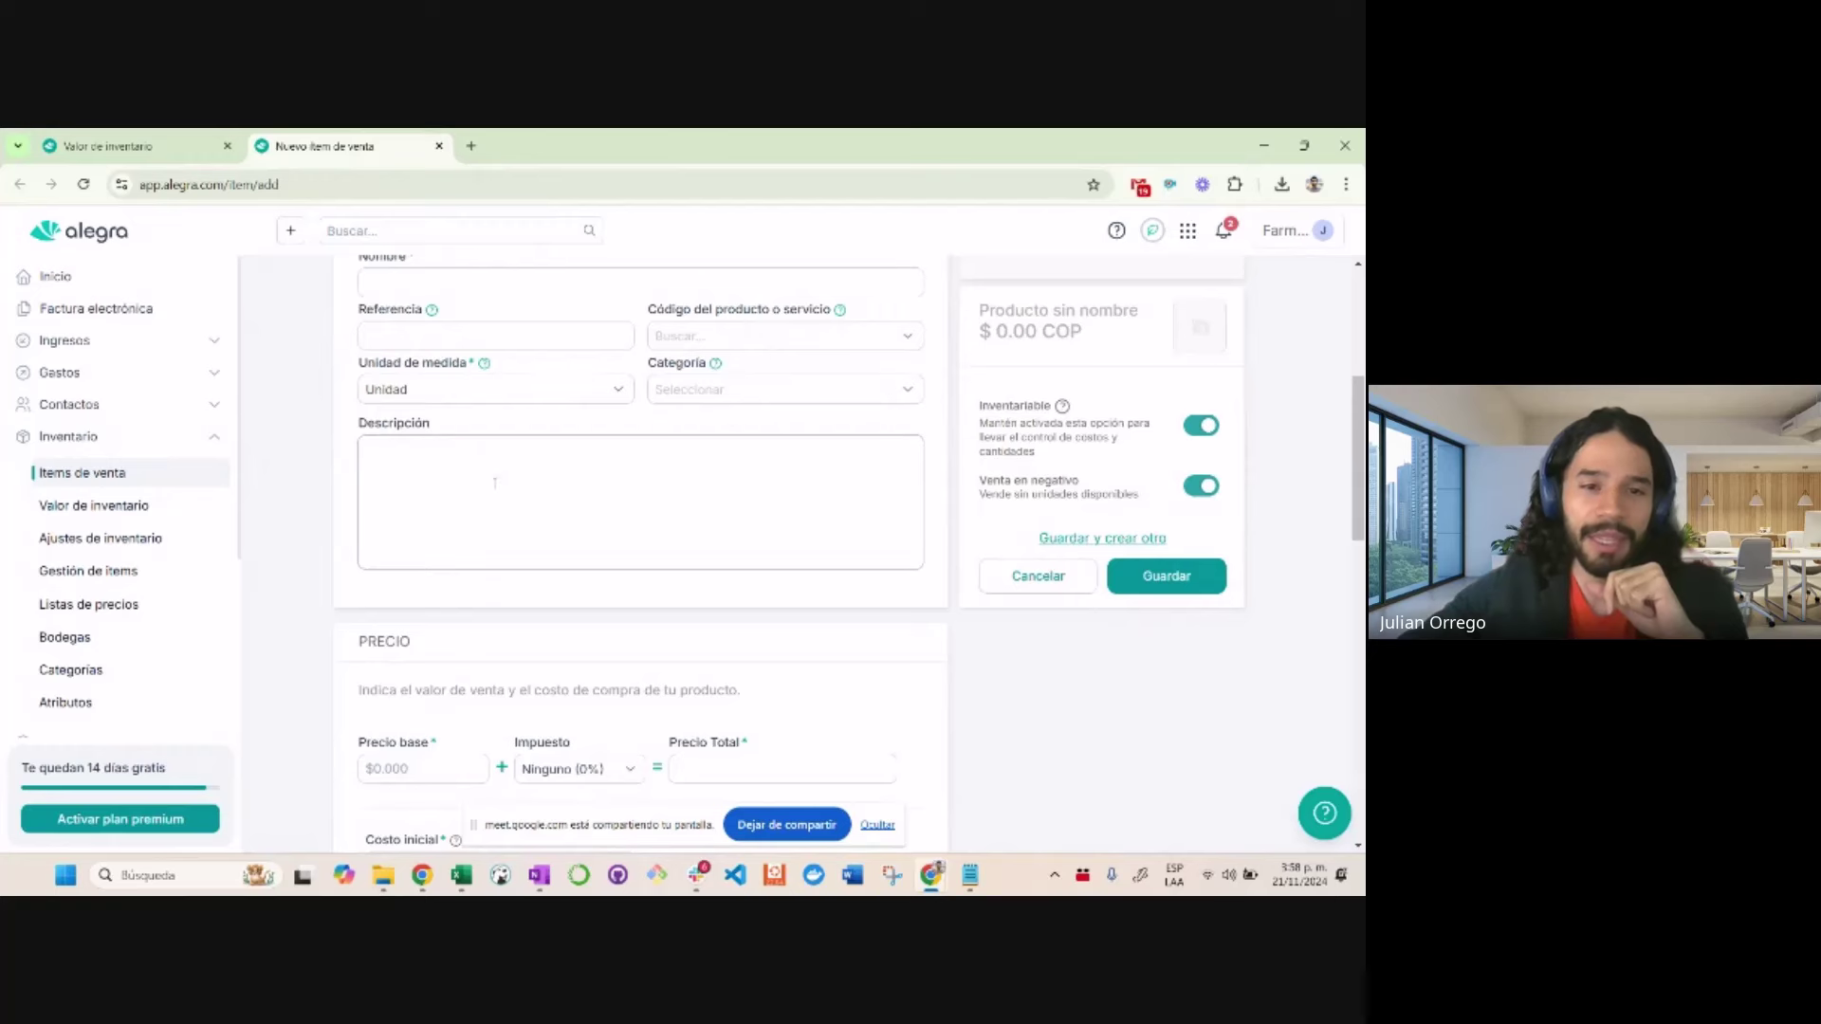
{"action": "scroll", "coordinate": [493, 484], "scroll_direction": "up", "scroll_amount": 4}
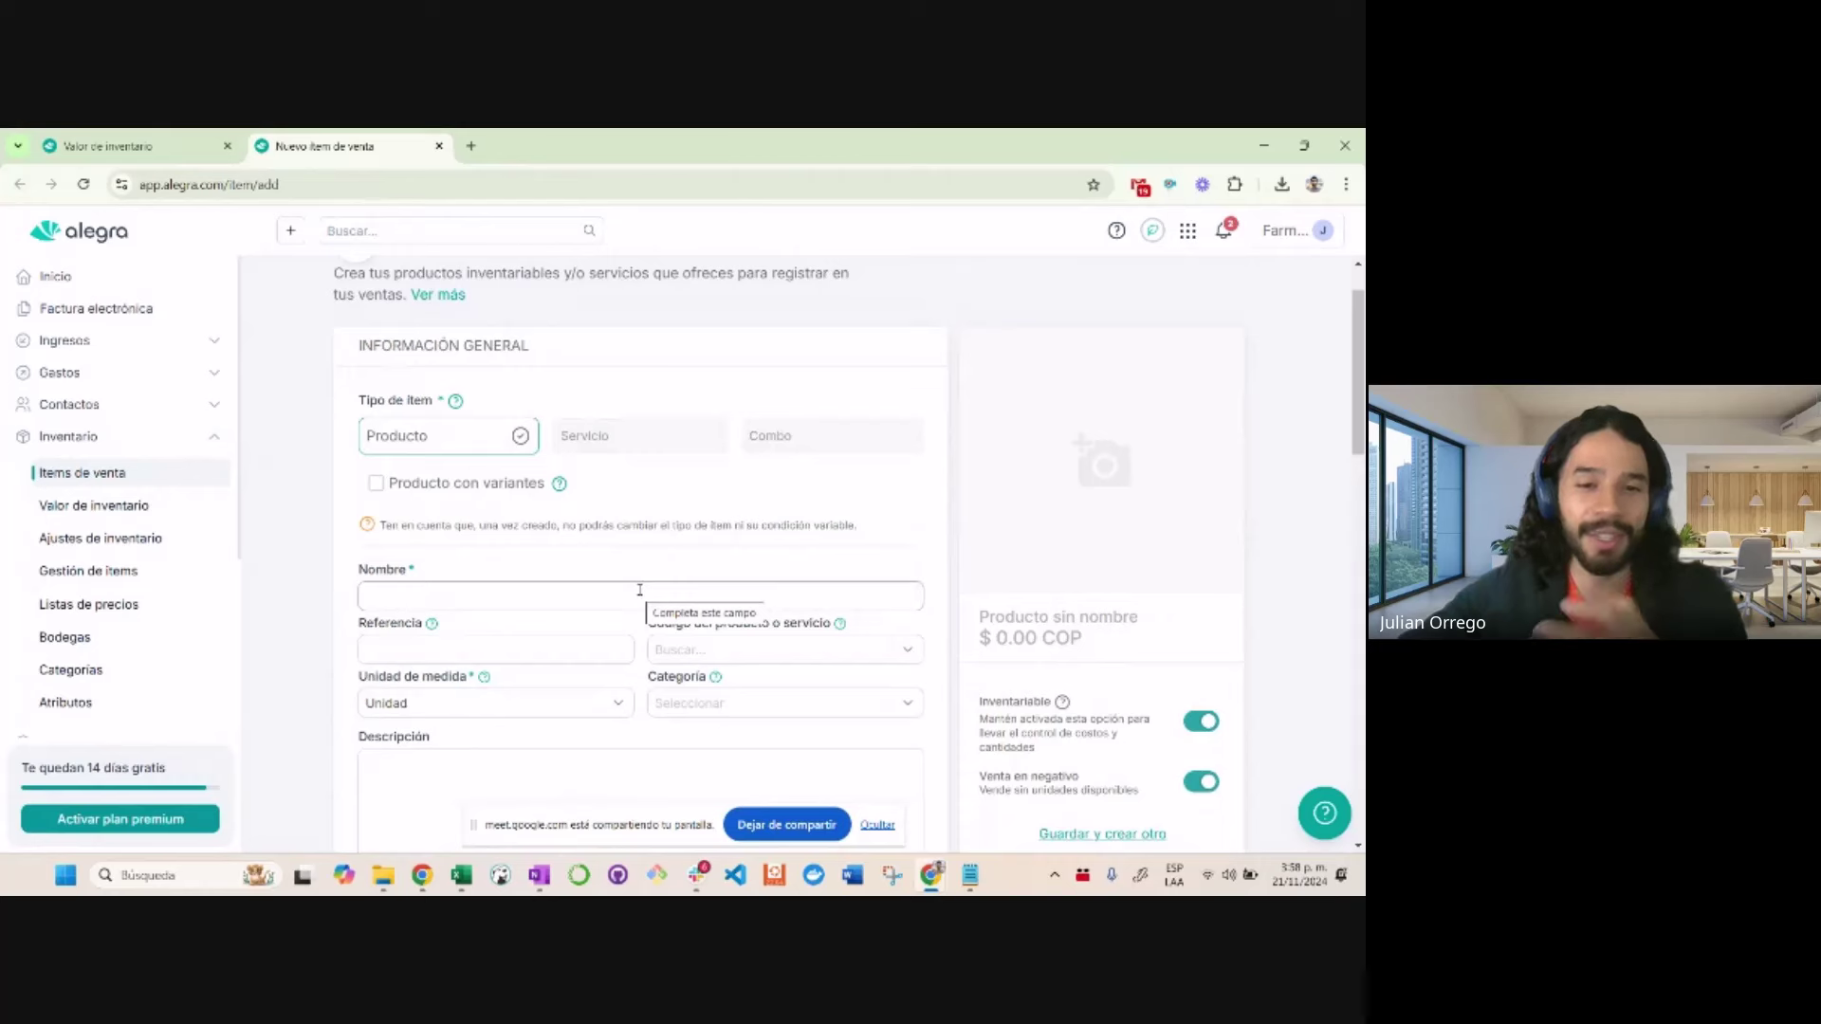
{"action": "scroll", "coordinate": [640, 590], "scroll_direction": "down", "scroll_amount": 6}
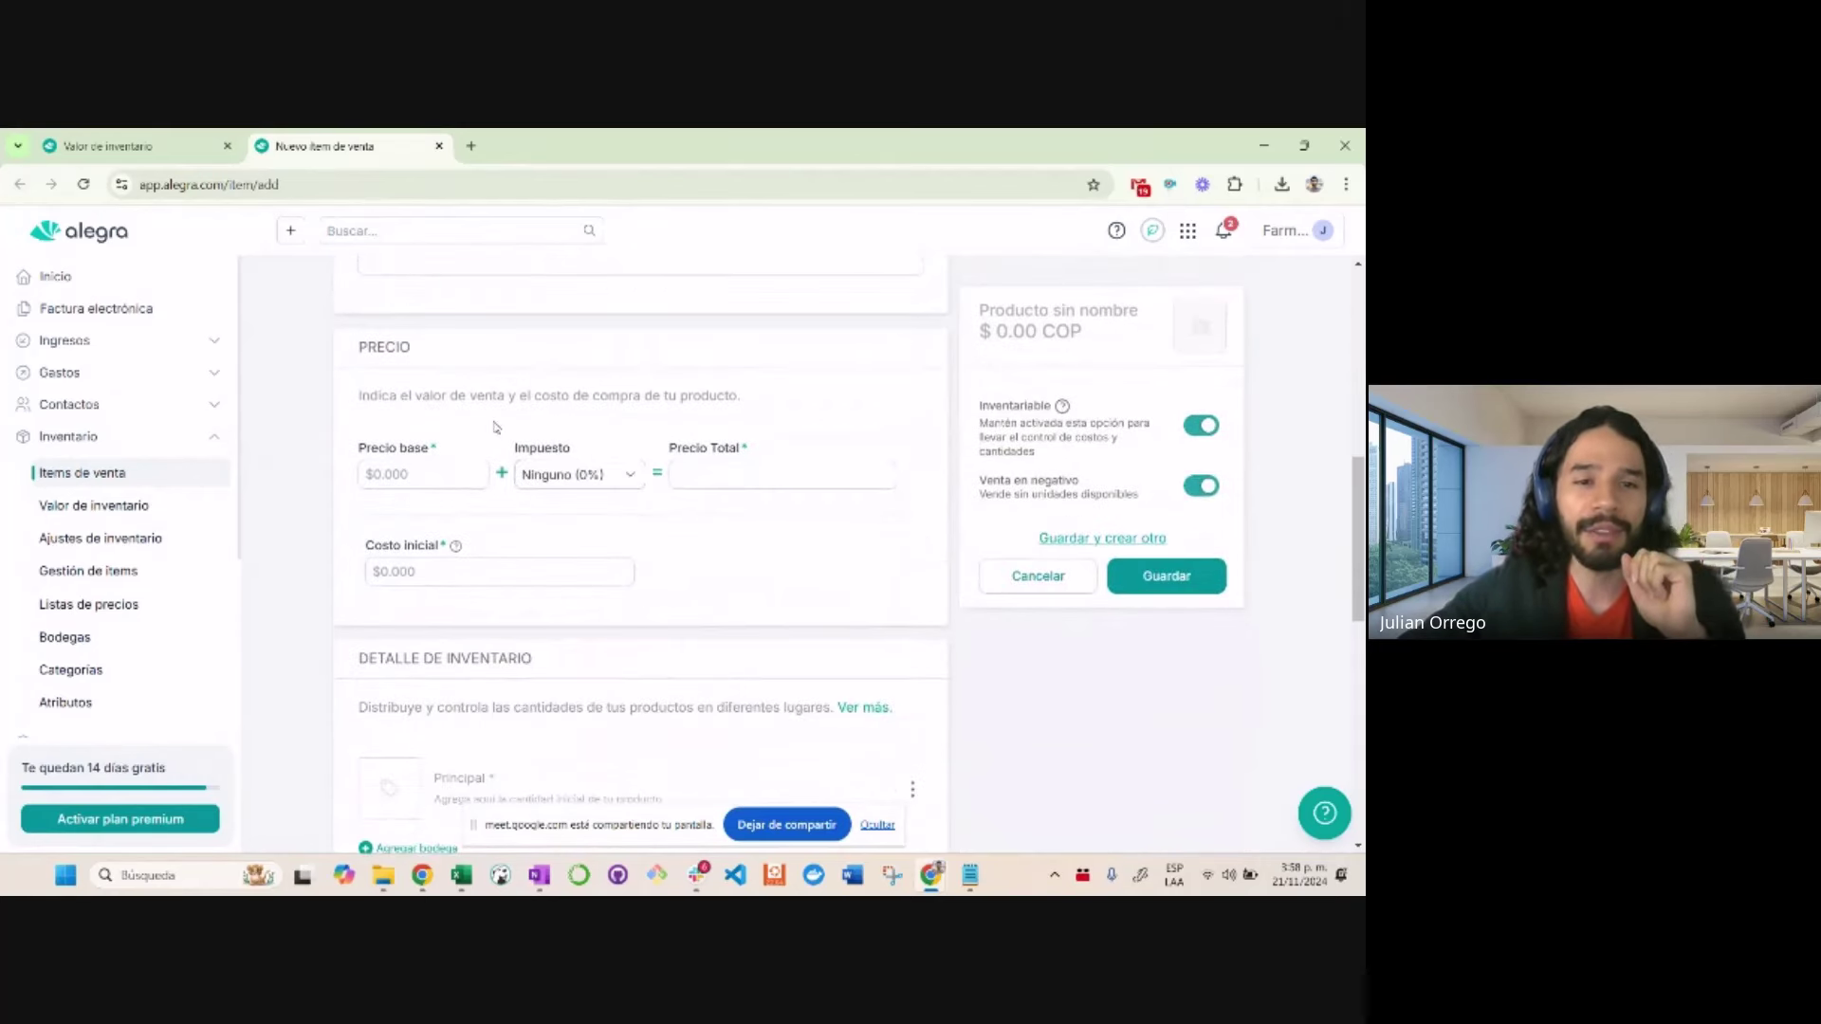
Check the tax options offered for the new item's price, and return to the beginning of the form
{"action": "left_click", "coordinate": [633, 478]}
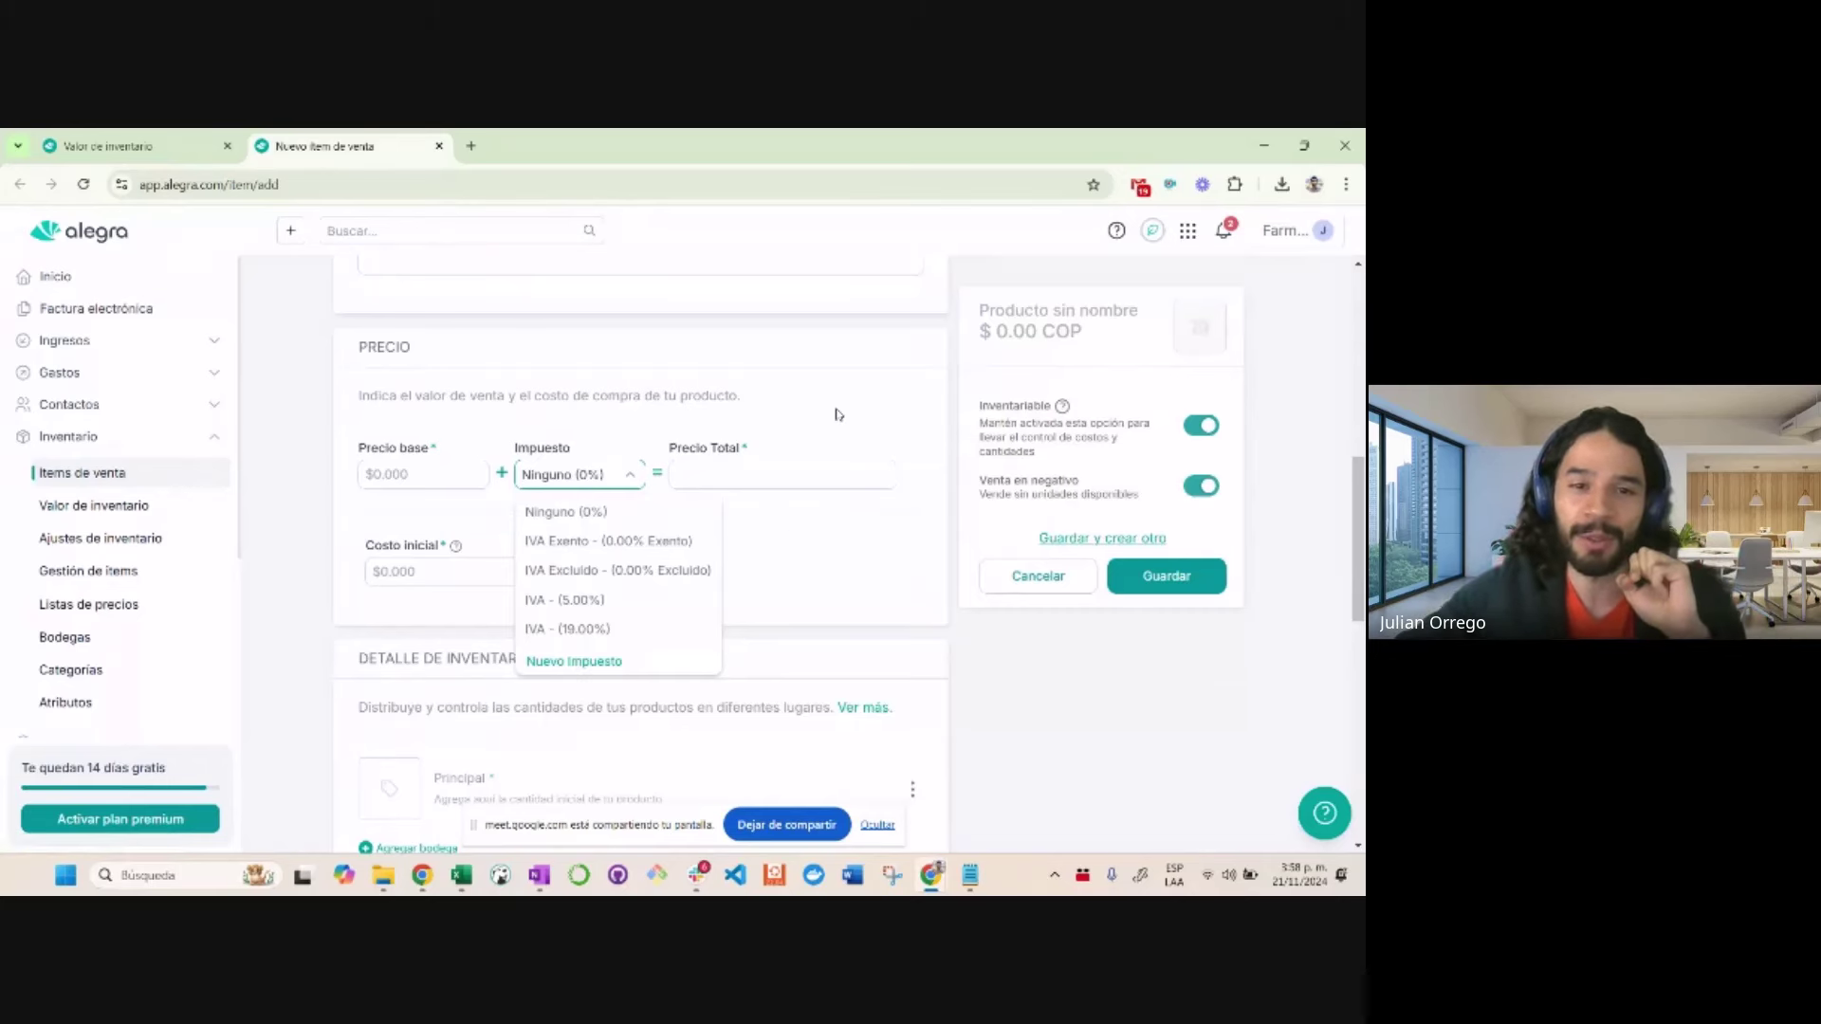
{"action": "left_click", "coordinate": [814, 476]}
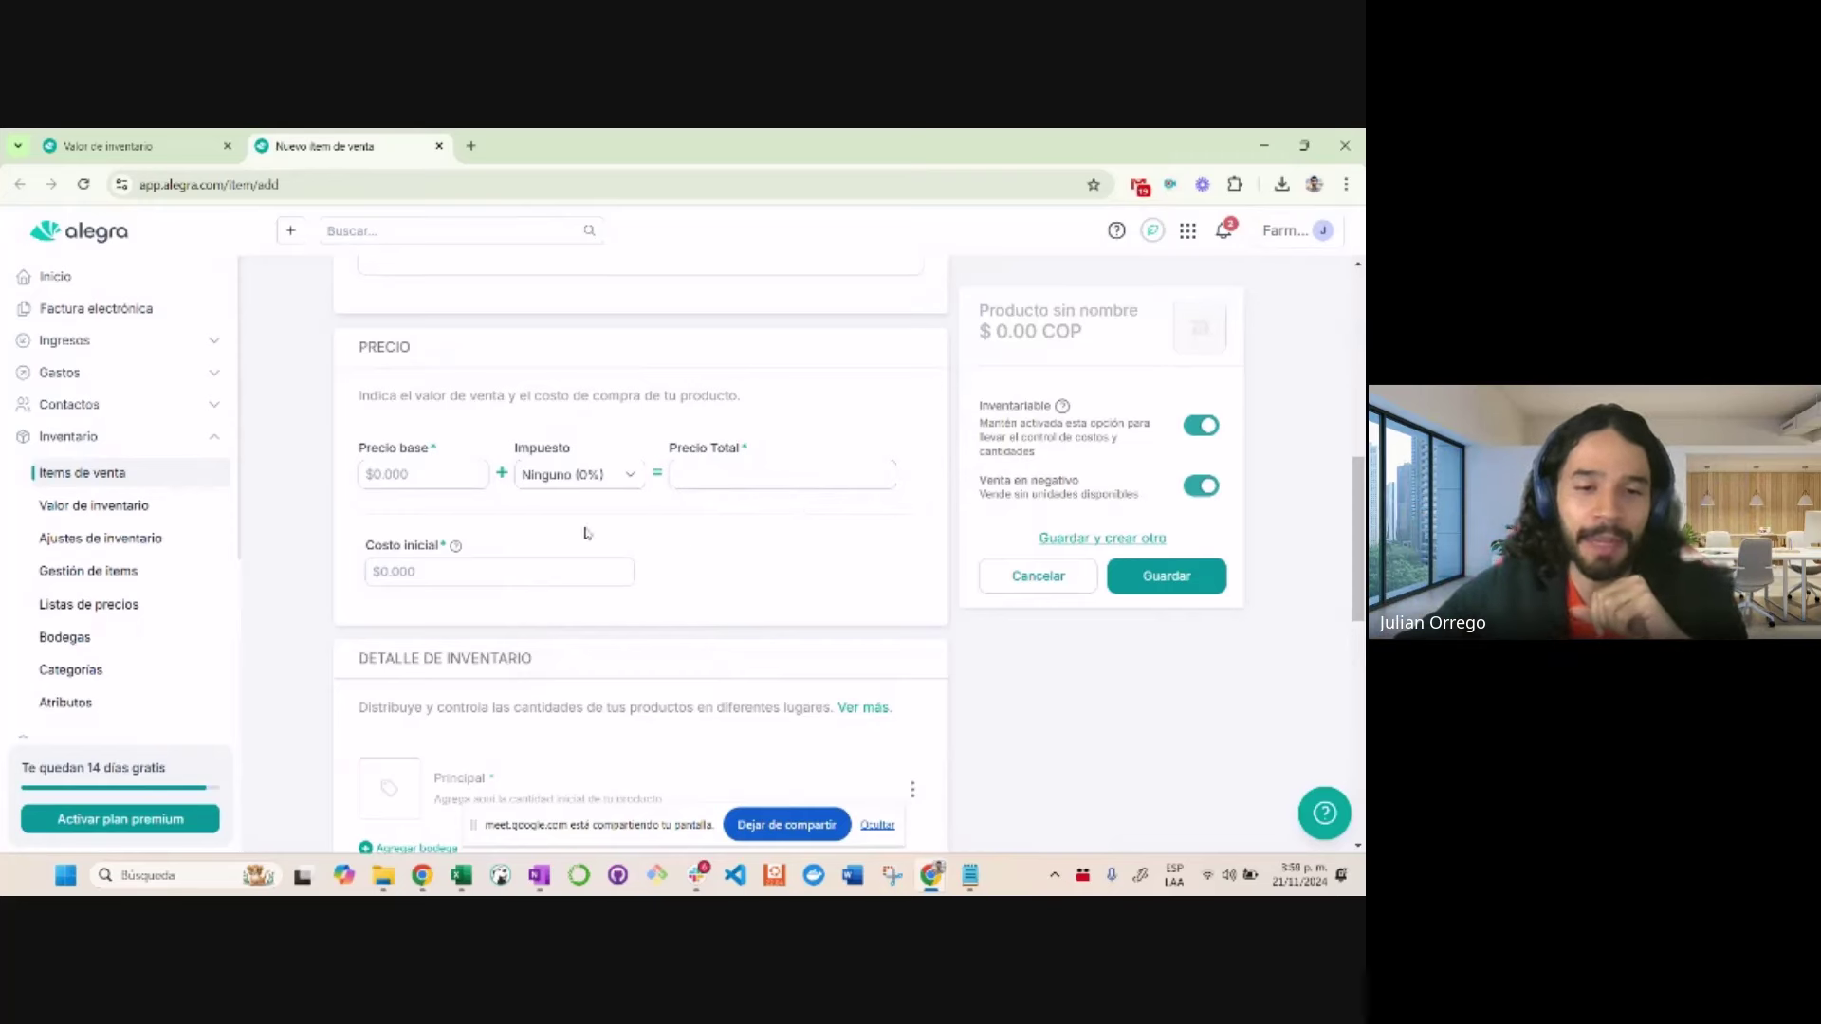
{"action": "scroll", "coordinate": [568, 353], "scroll_direction": "up", "scroll_amount": 3}
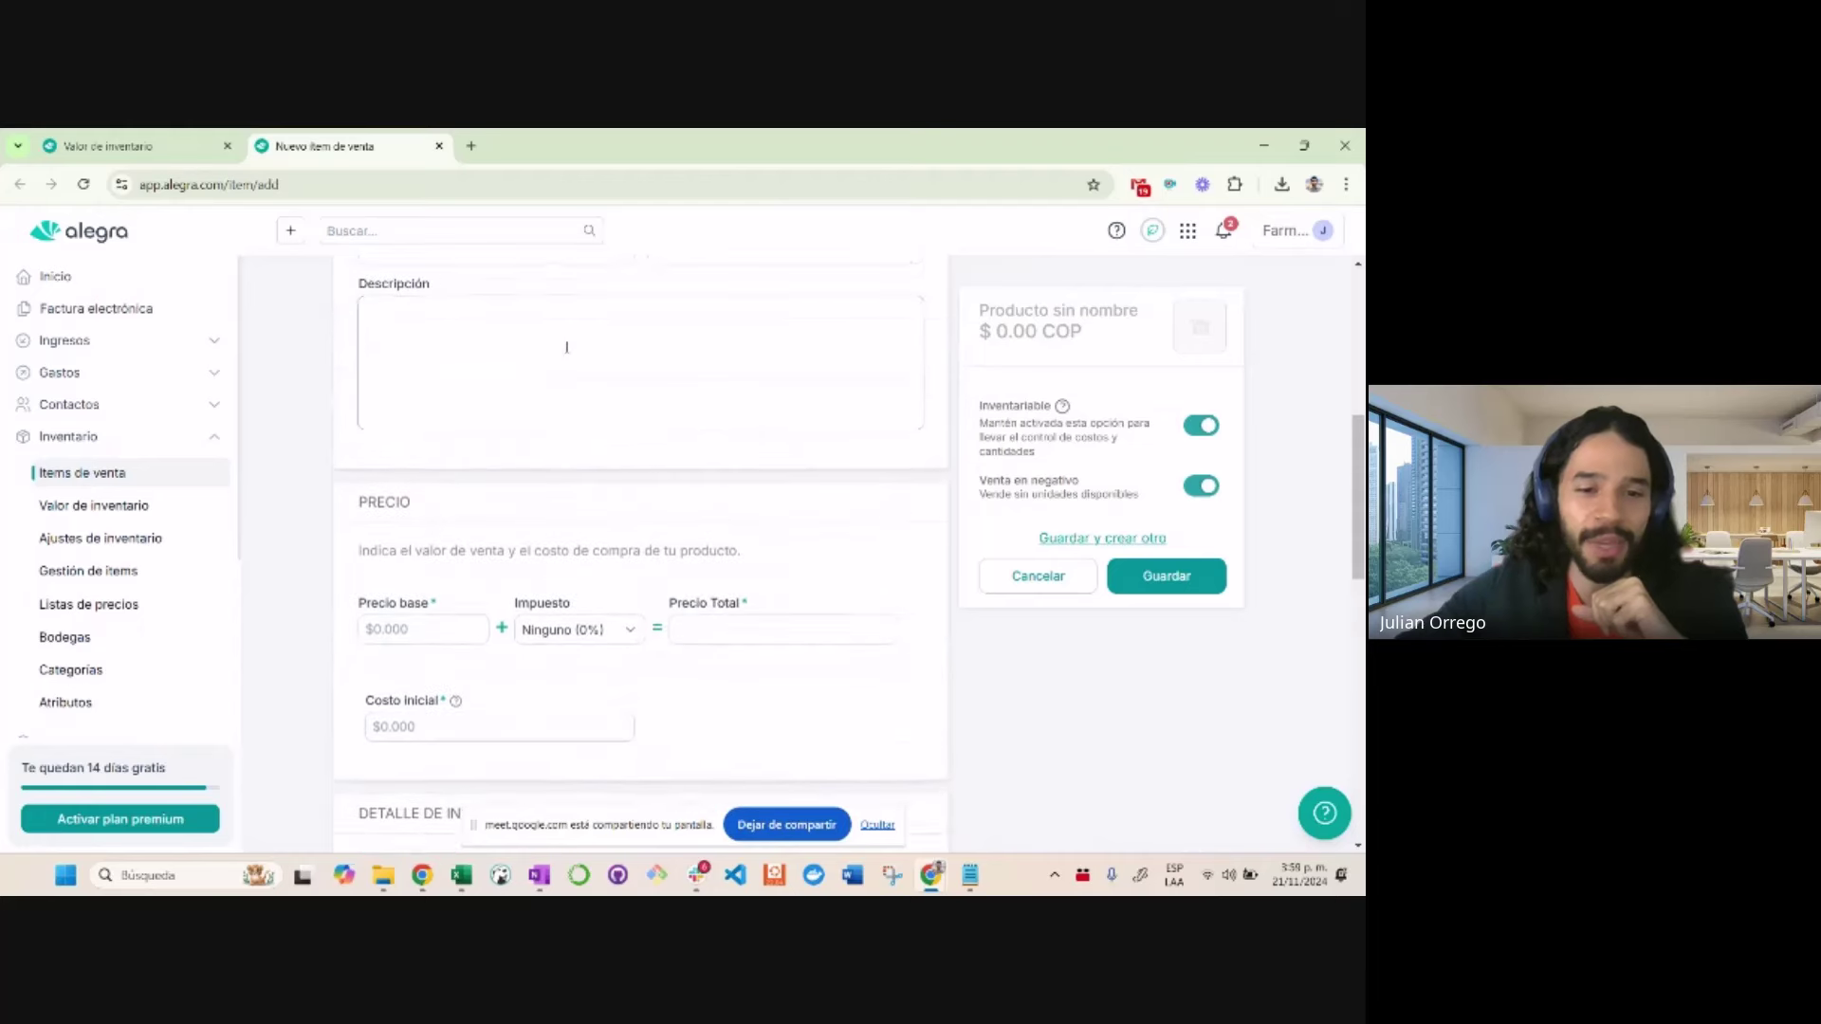
{"action": "left_click", "coordinate": [217, 442]}
{"action": "scroll", "coordinate": [305, 442], "scroll_direction": "up", "scroll_amount": 4}
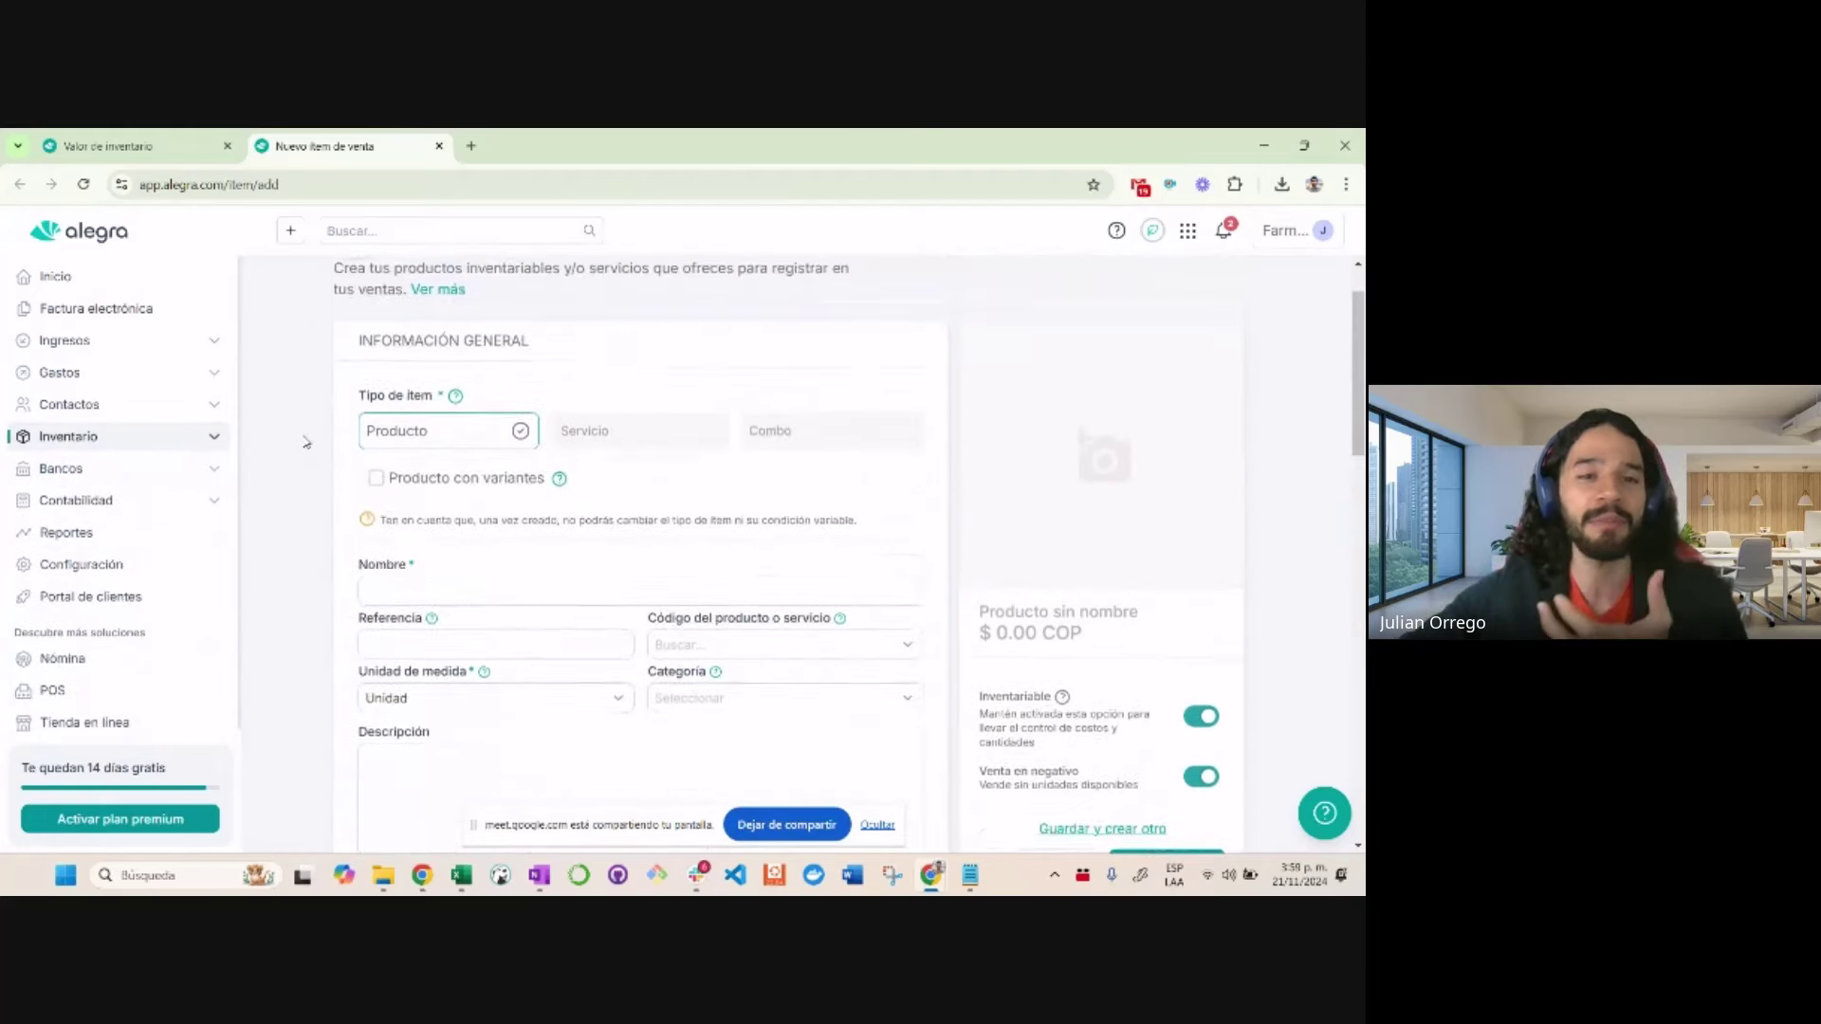
{"action": "scroll", "coordinate": [306, 442], "scroll_direction": "up", "scroll_amount": 1}
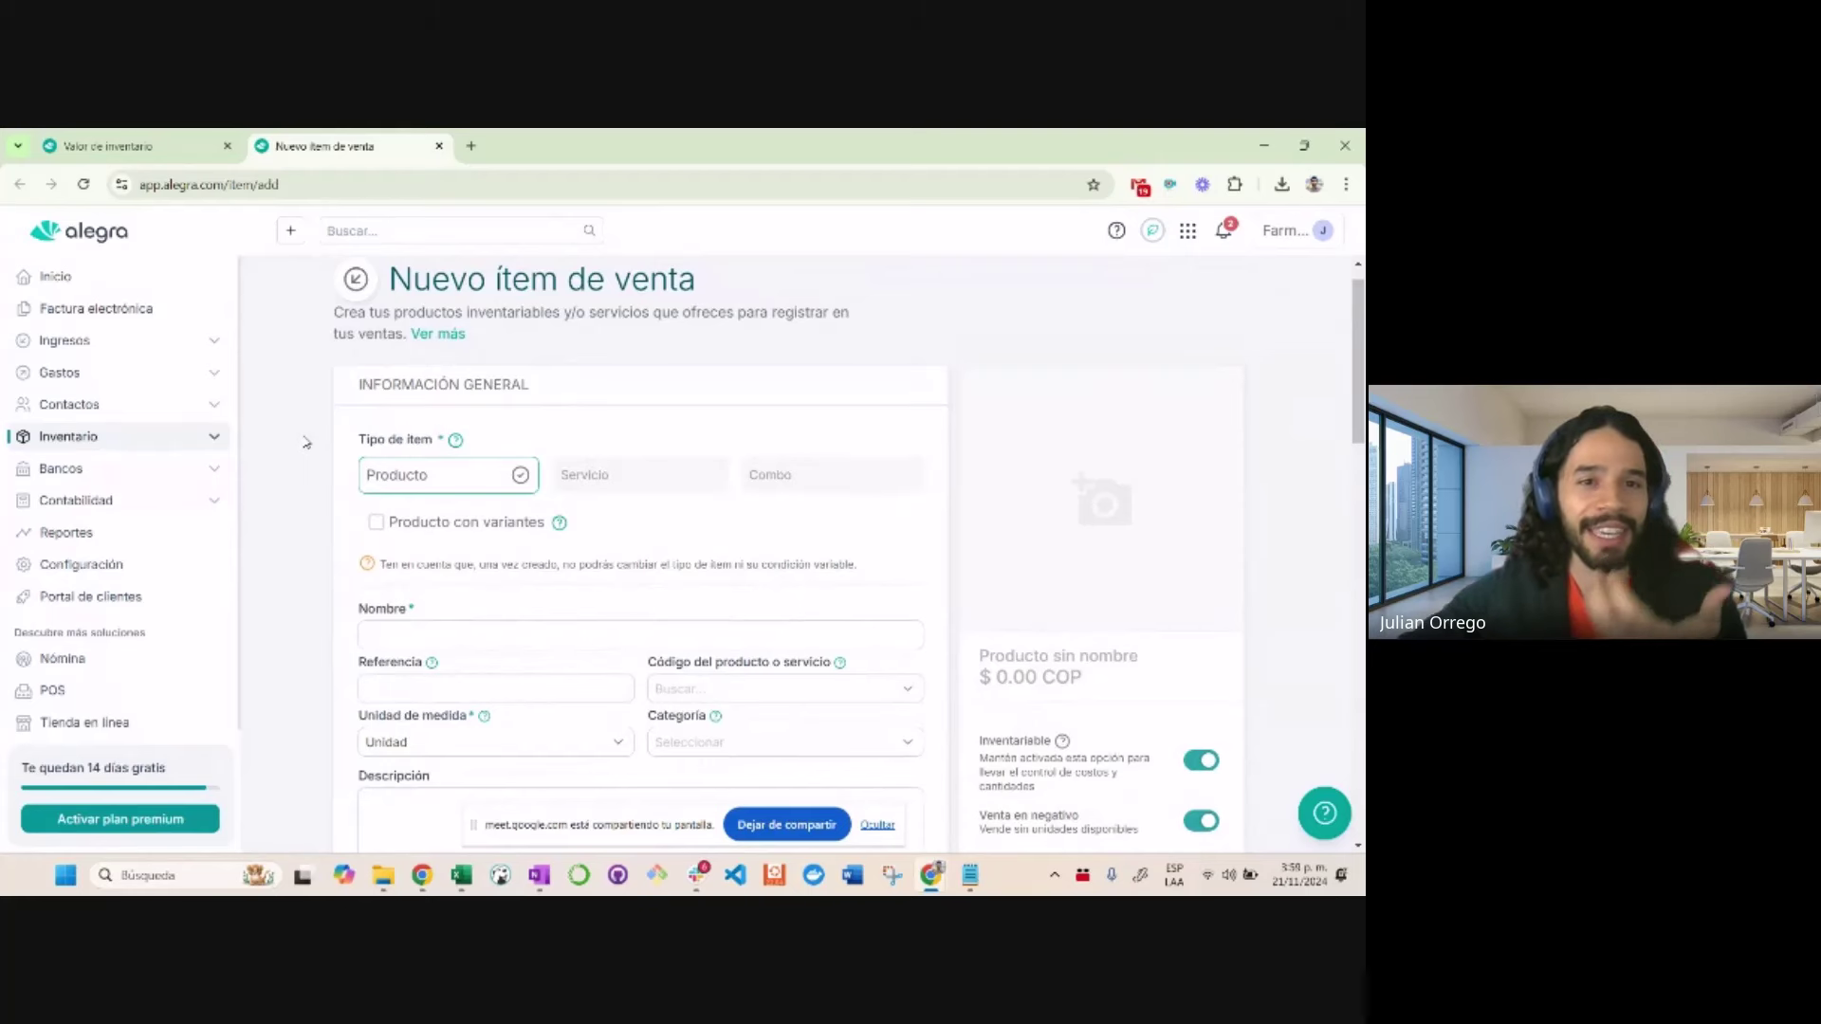
{"action": "scroll", "coordinate": [306, 442], "scroll_direction": "up", "scroll_amount": 1}
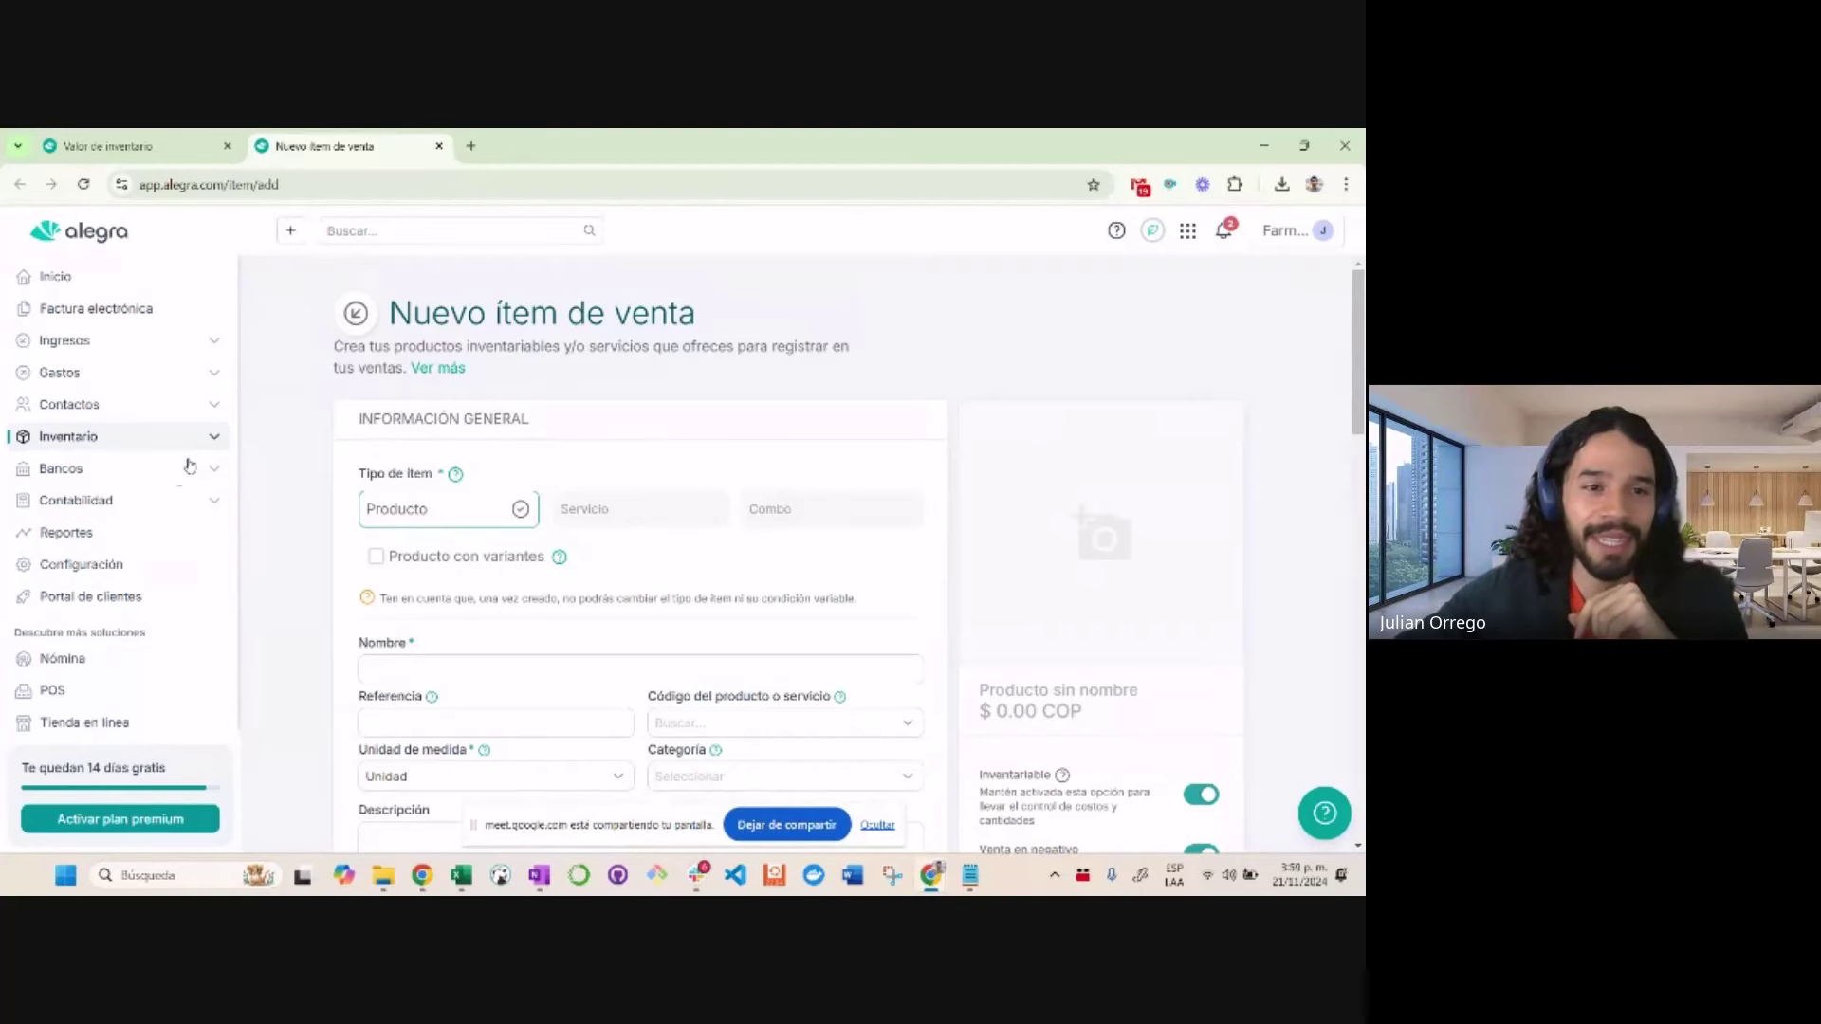
Return to the home dashboard from the inventory value report and look over the total sales, top products and best customers charts
{"action": "left_click", "coordinate": [188, 150]}
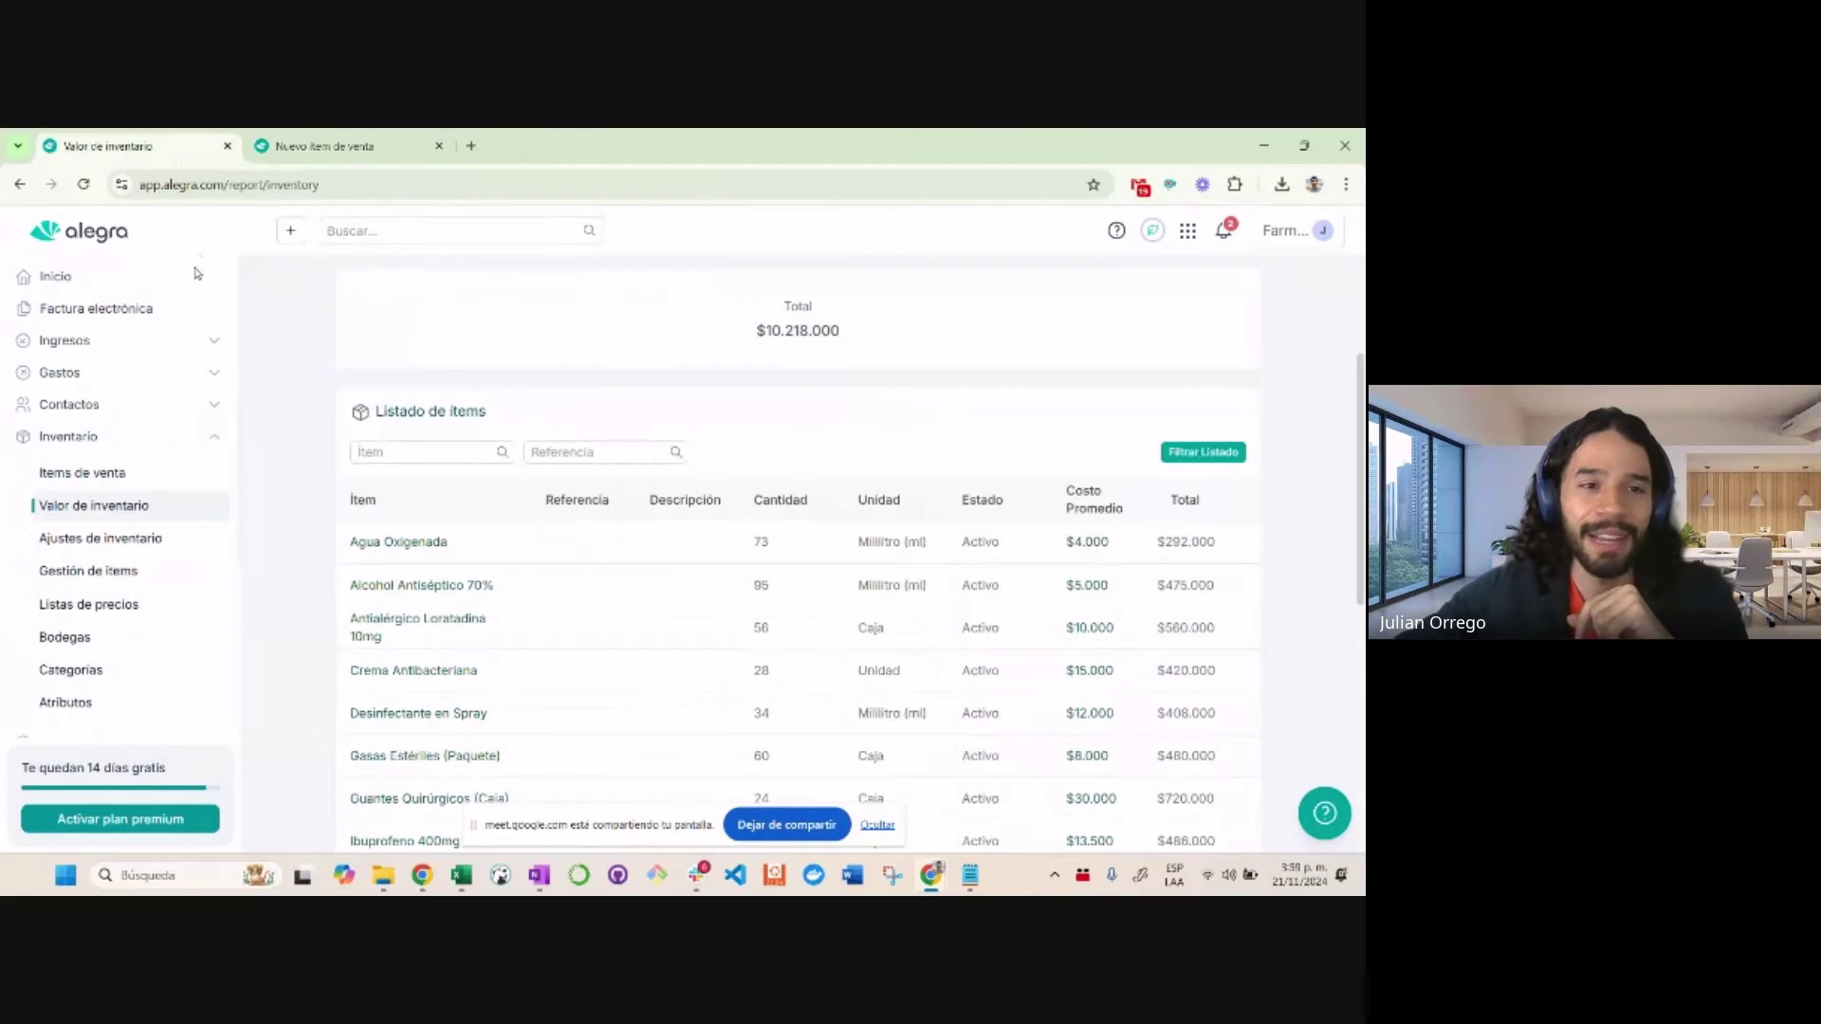
{"action": "left_click", "coordinate": [122, 276]}
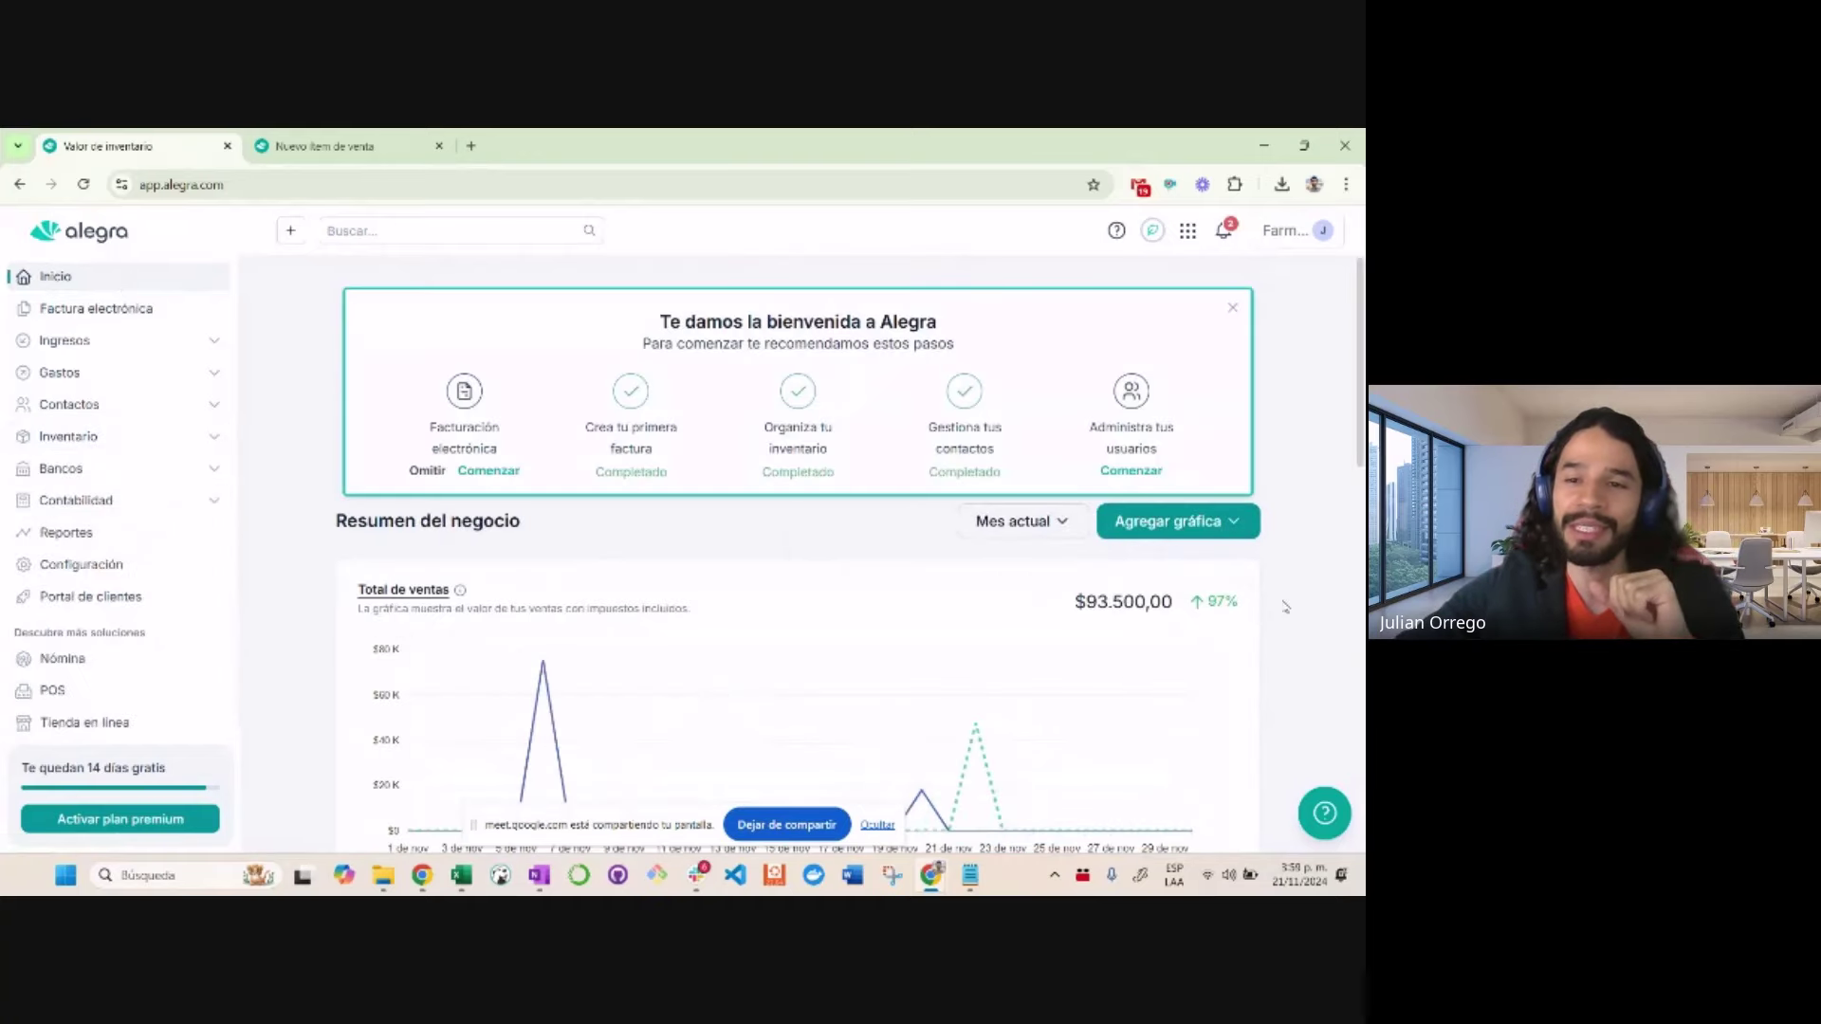
{"action": "scroll", "coordinate": [1285, 607], "scroll_direction": "down", "scroll_amount": 3}
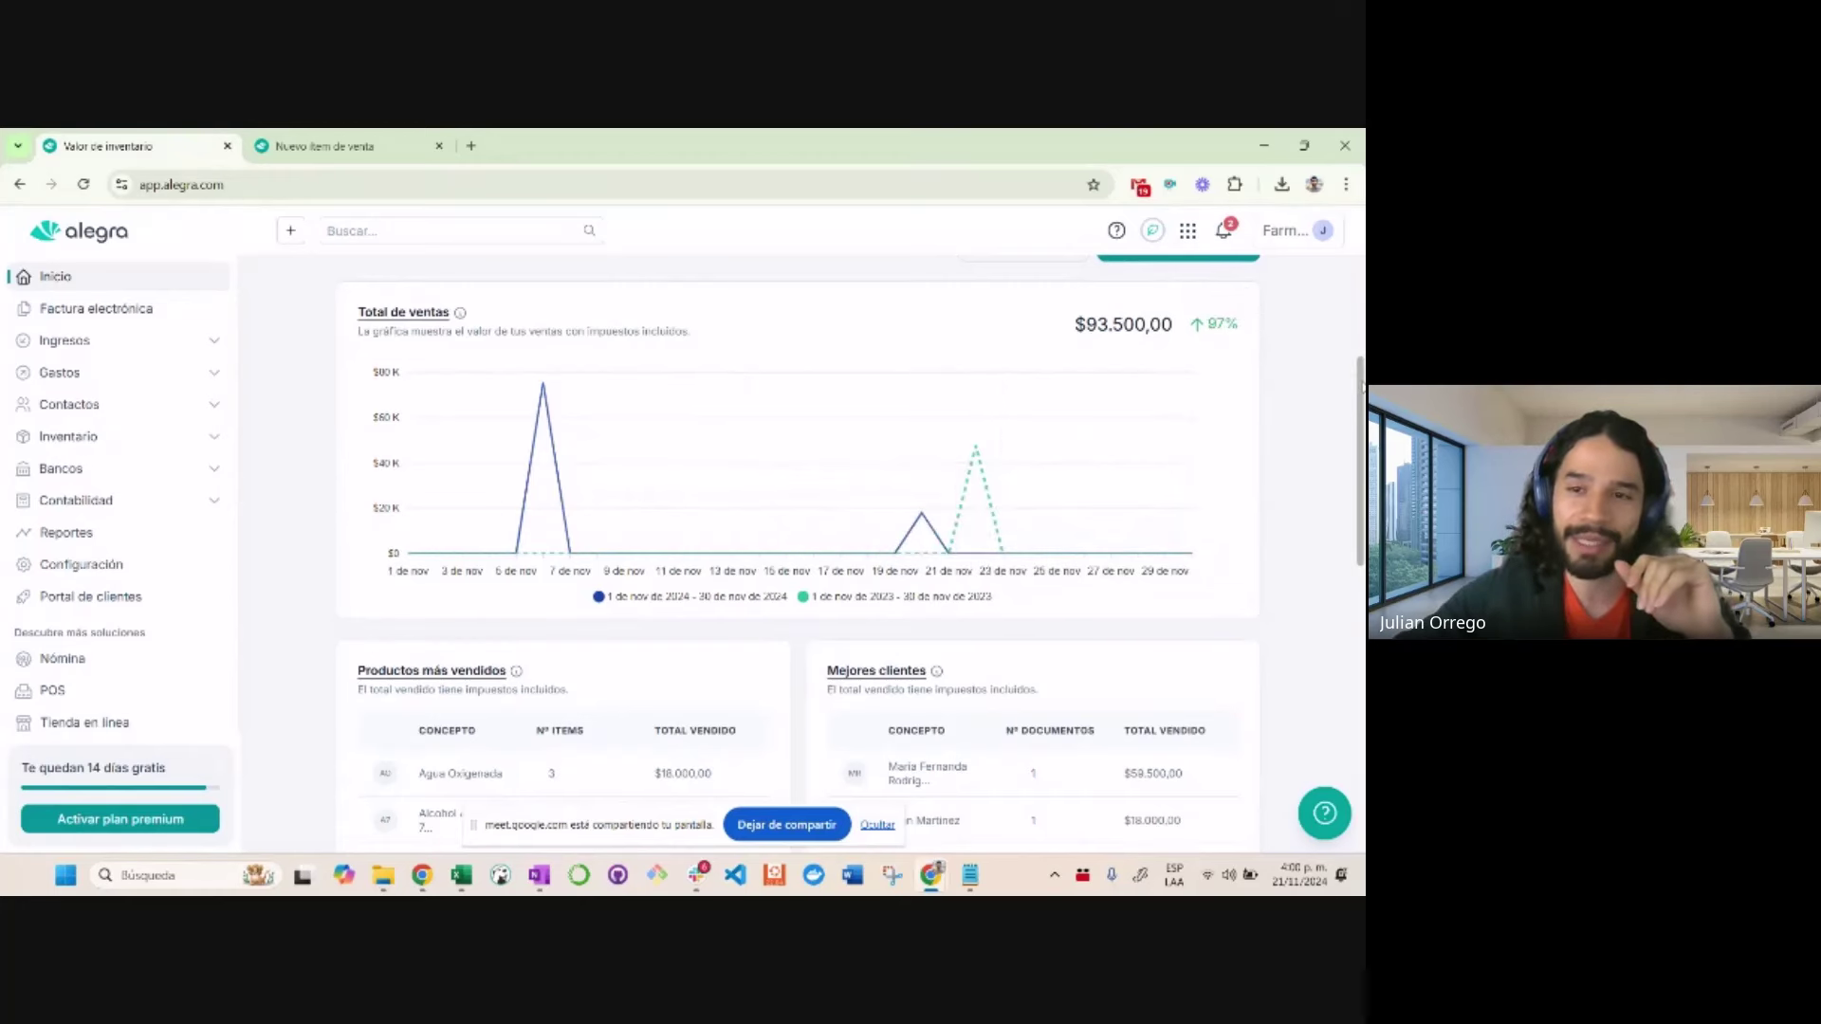
{"action": "scroll", "coordinate": [1362, 384], "scroll_direction": "up", "scroll_amount": 2}
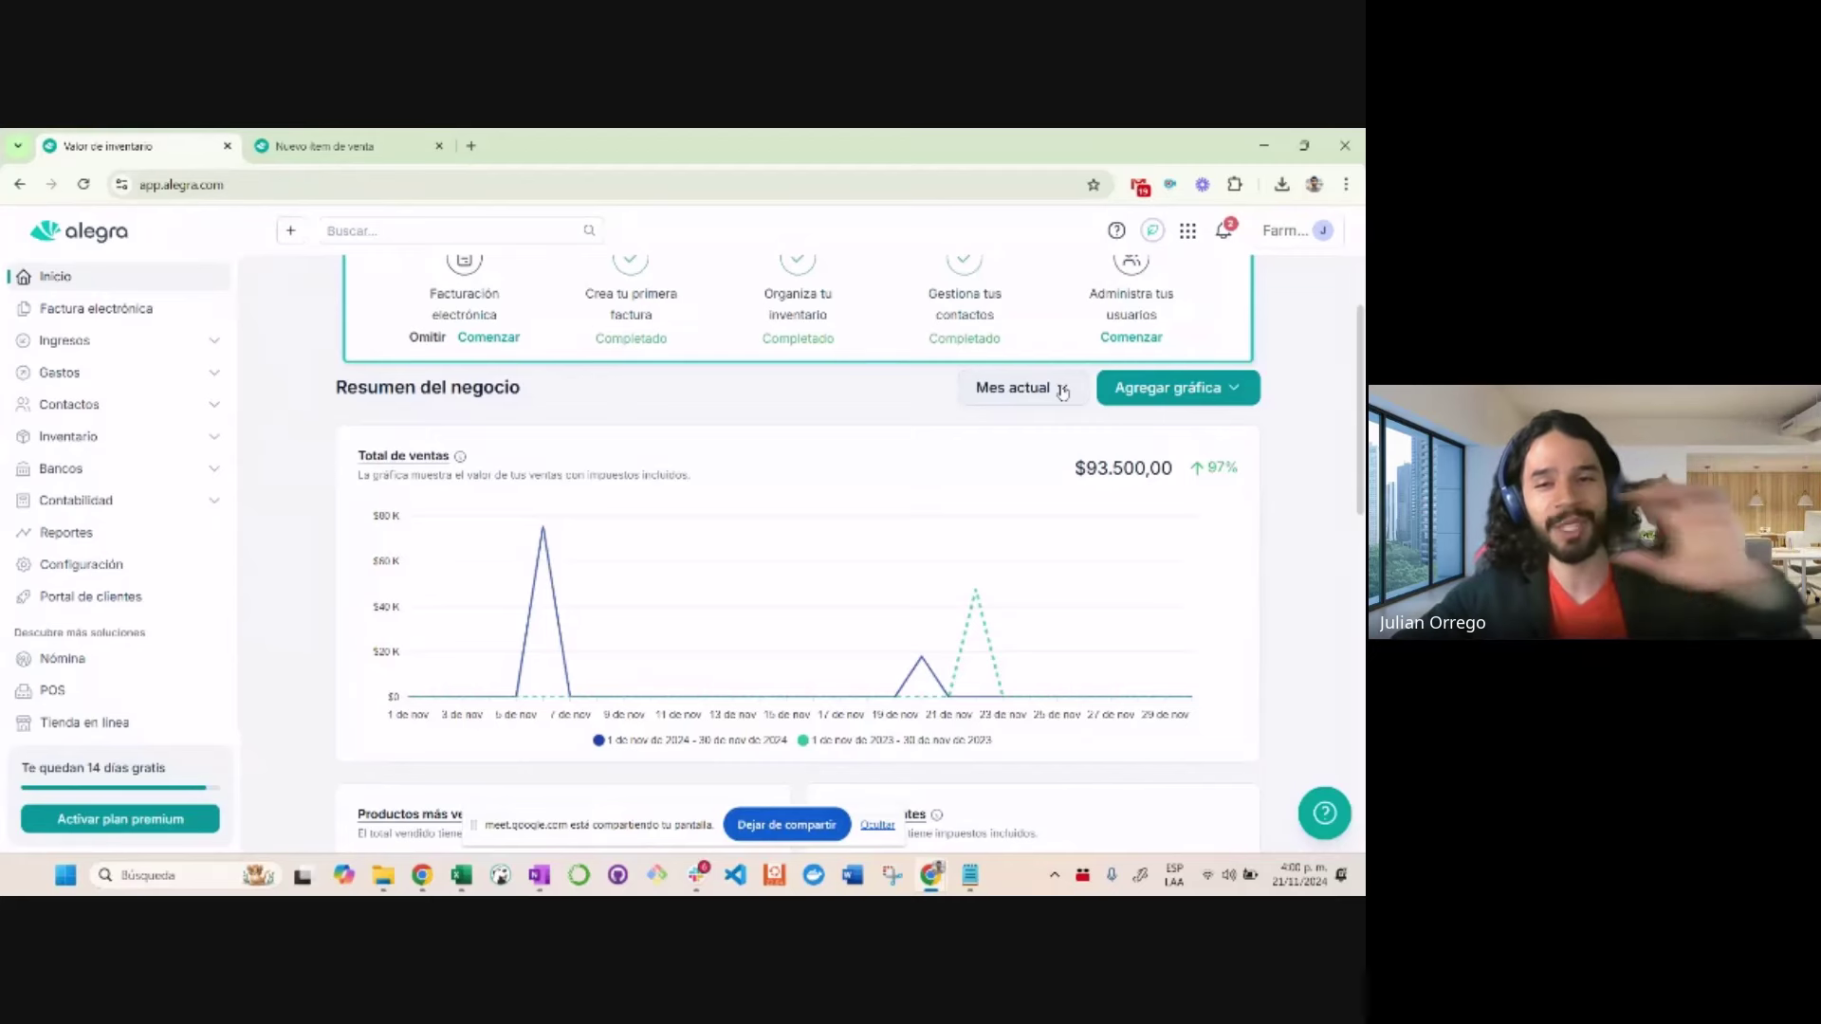
Set the business summary period to the last 3 months and inspect the October 2024 sales bar
{"action": "left_click", "coordinate": [1062, 392]}
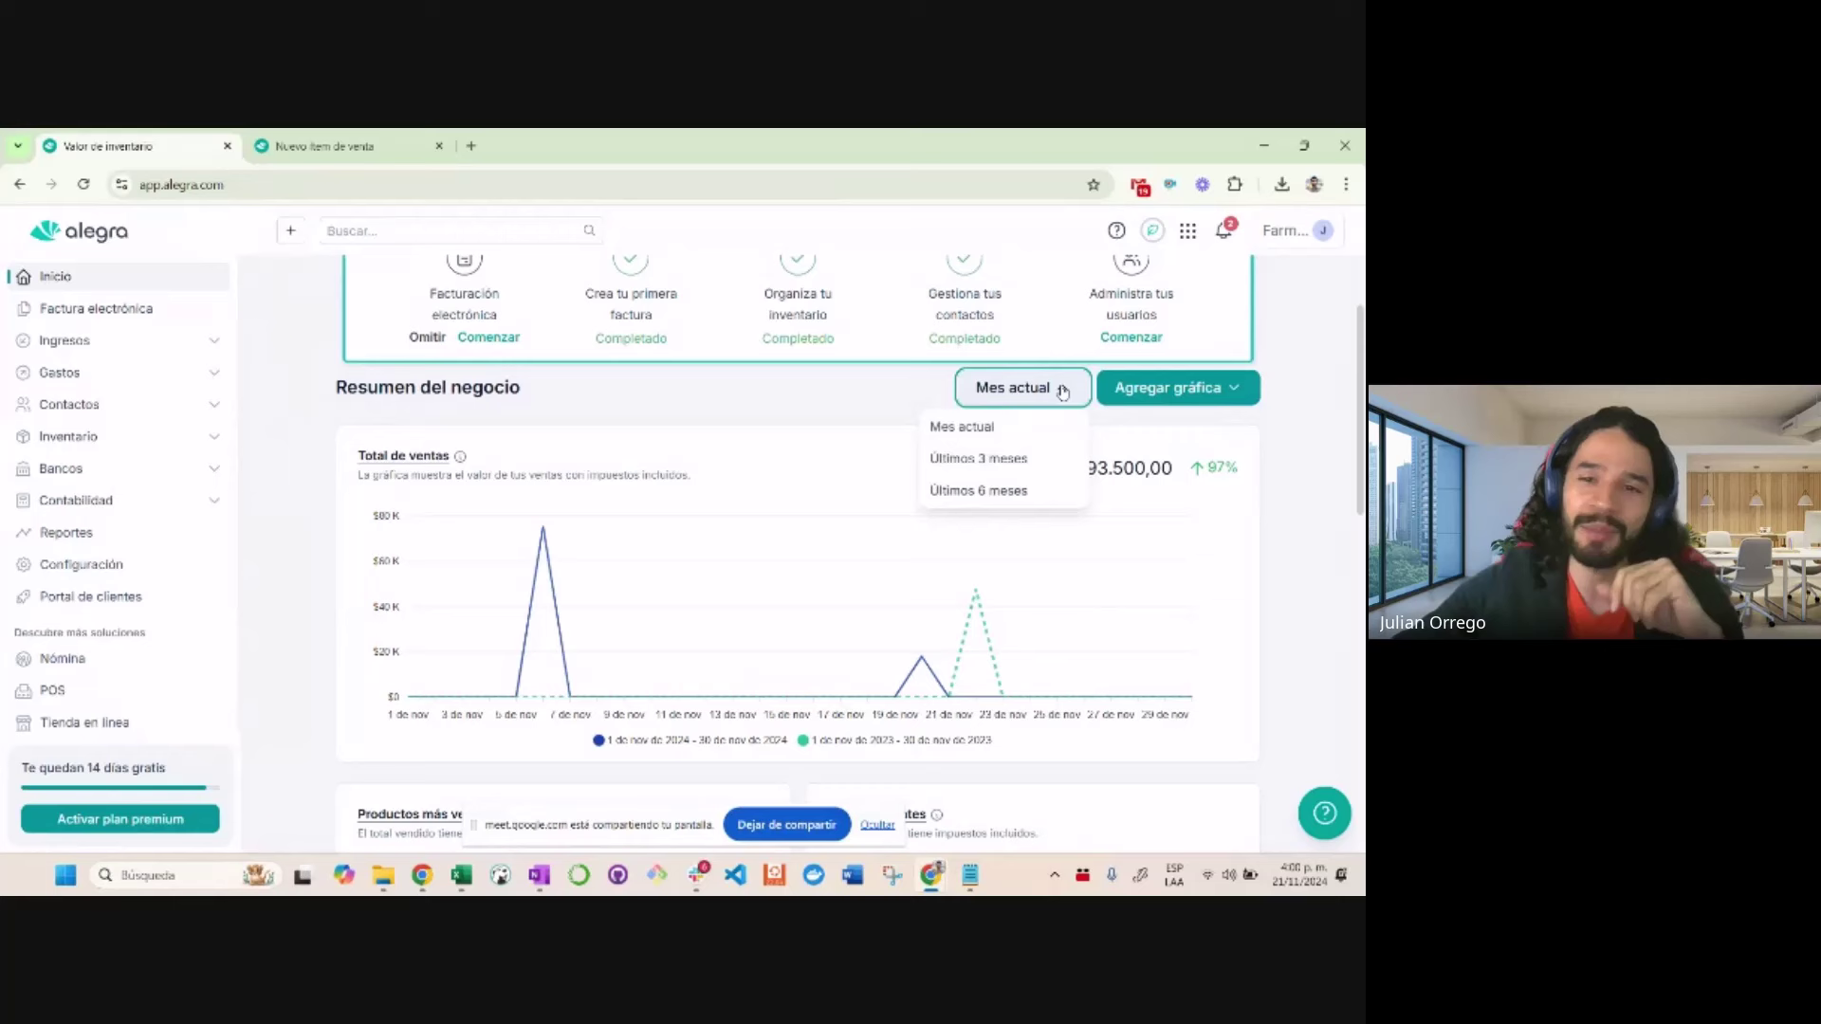
{"action": "left_click", "coordinate": [994, 470]}
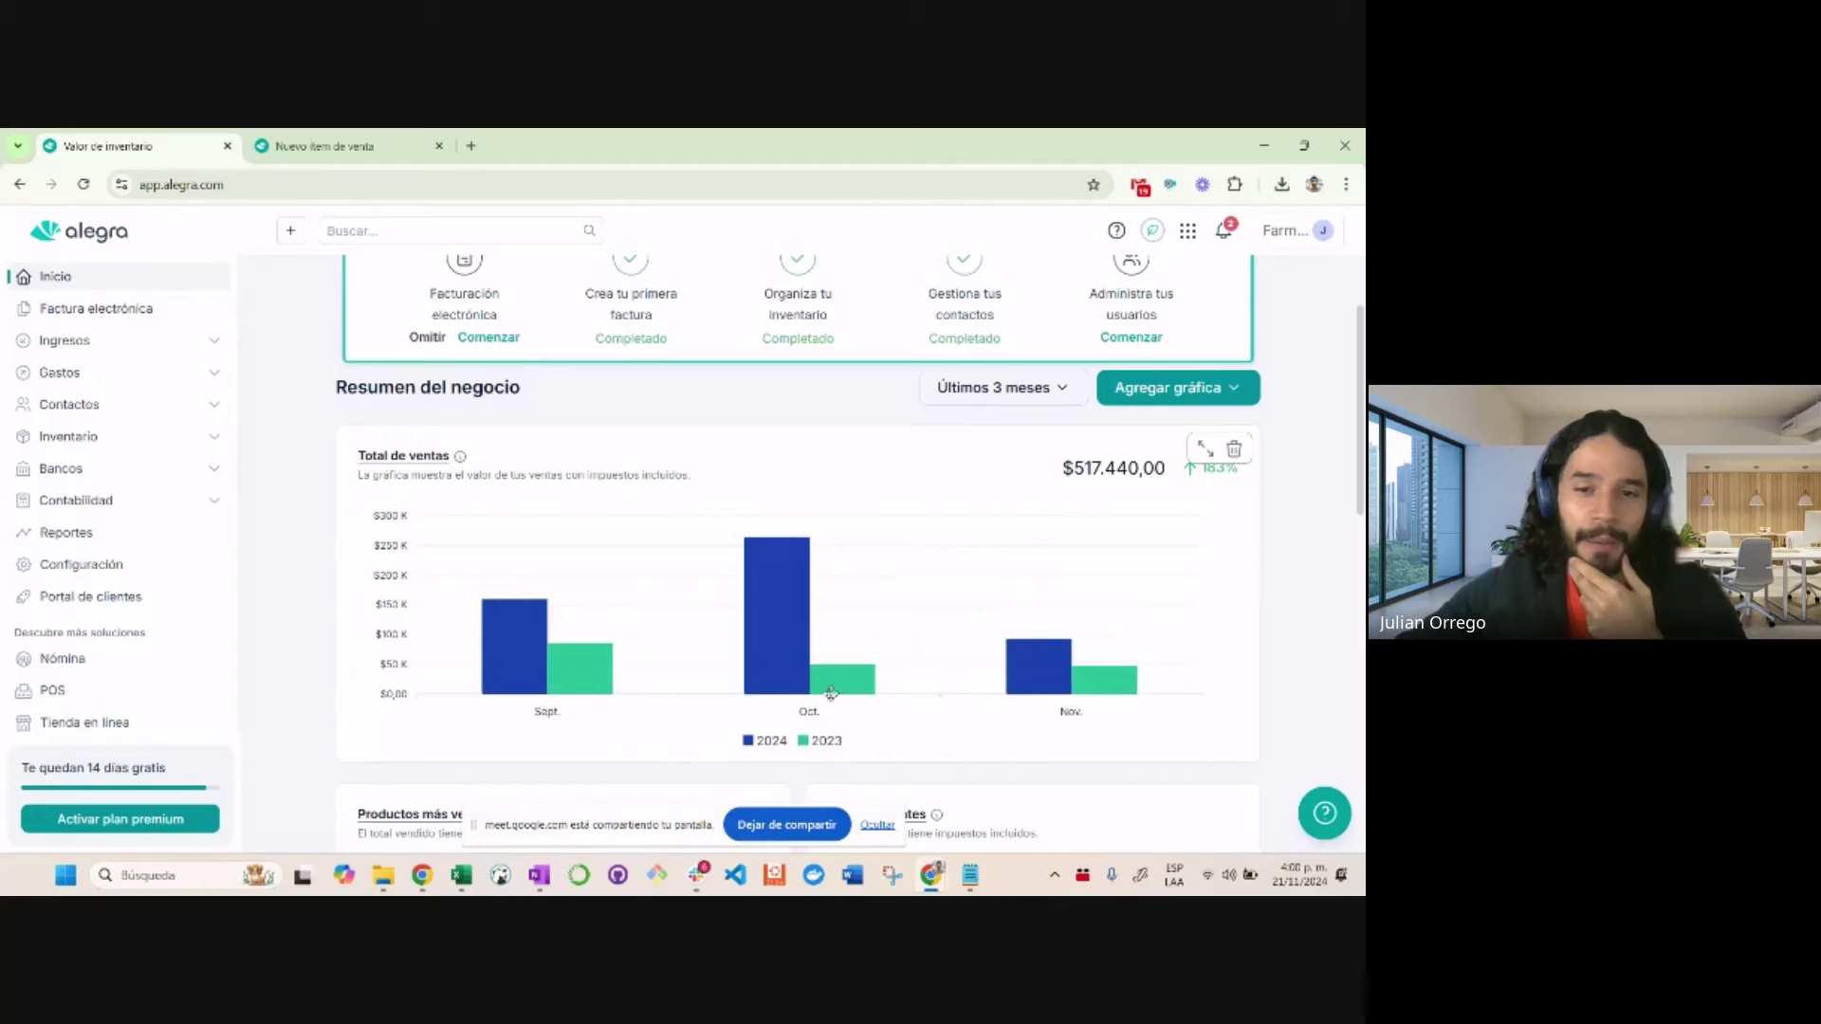
{"action": "mouse_move", "coordinate": [789, 654]}
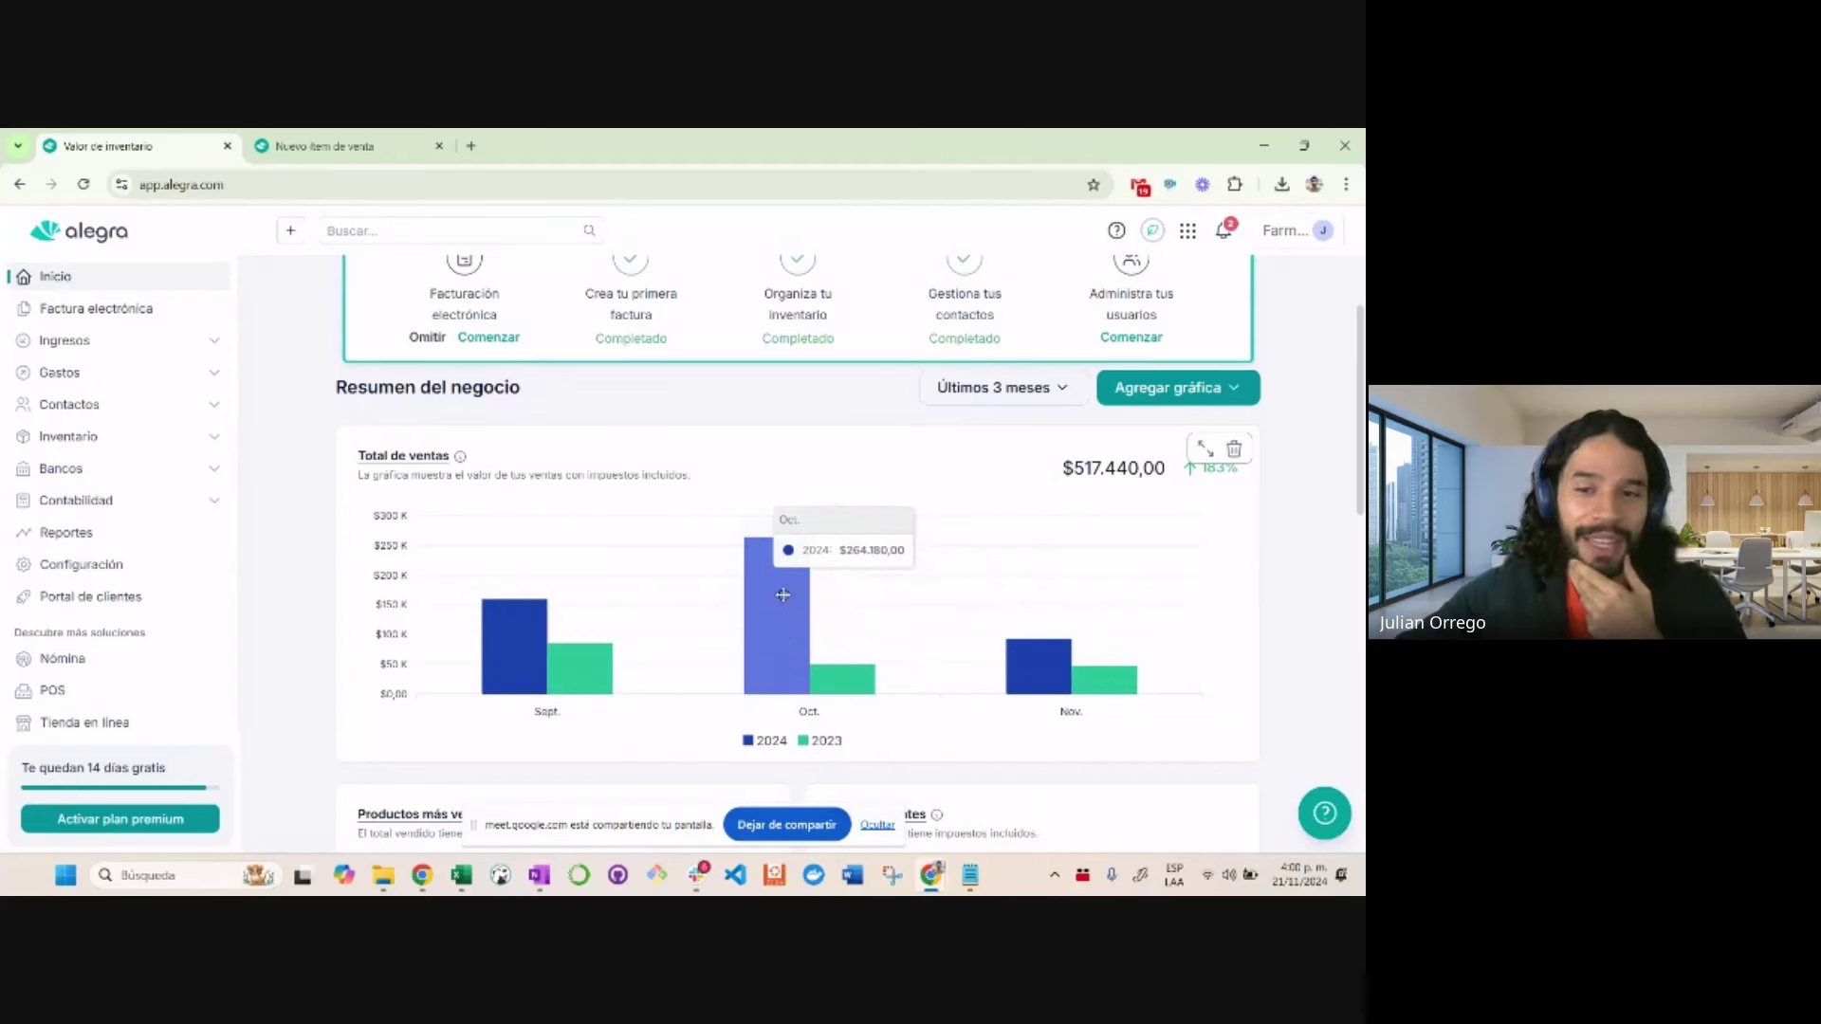
Inspect the September and November 2024 sales bars, and review the top-selling products and best customers tables
{"action": "mouse_move", "coordinate": [527, 636]}
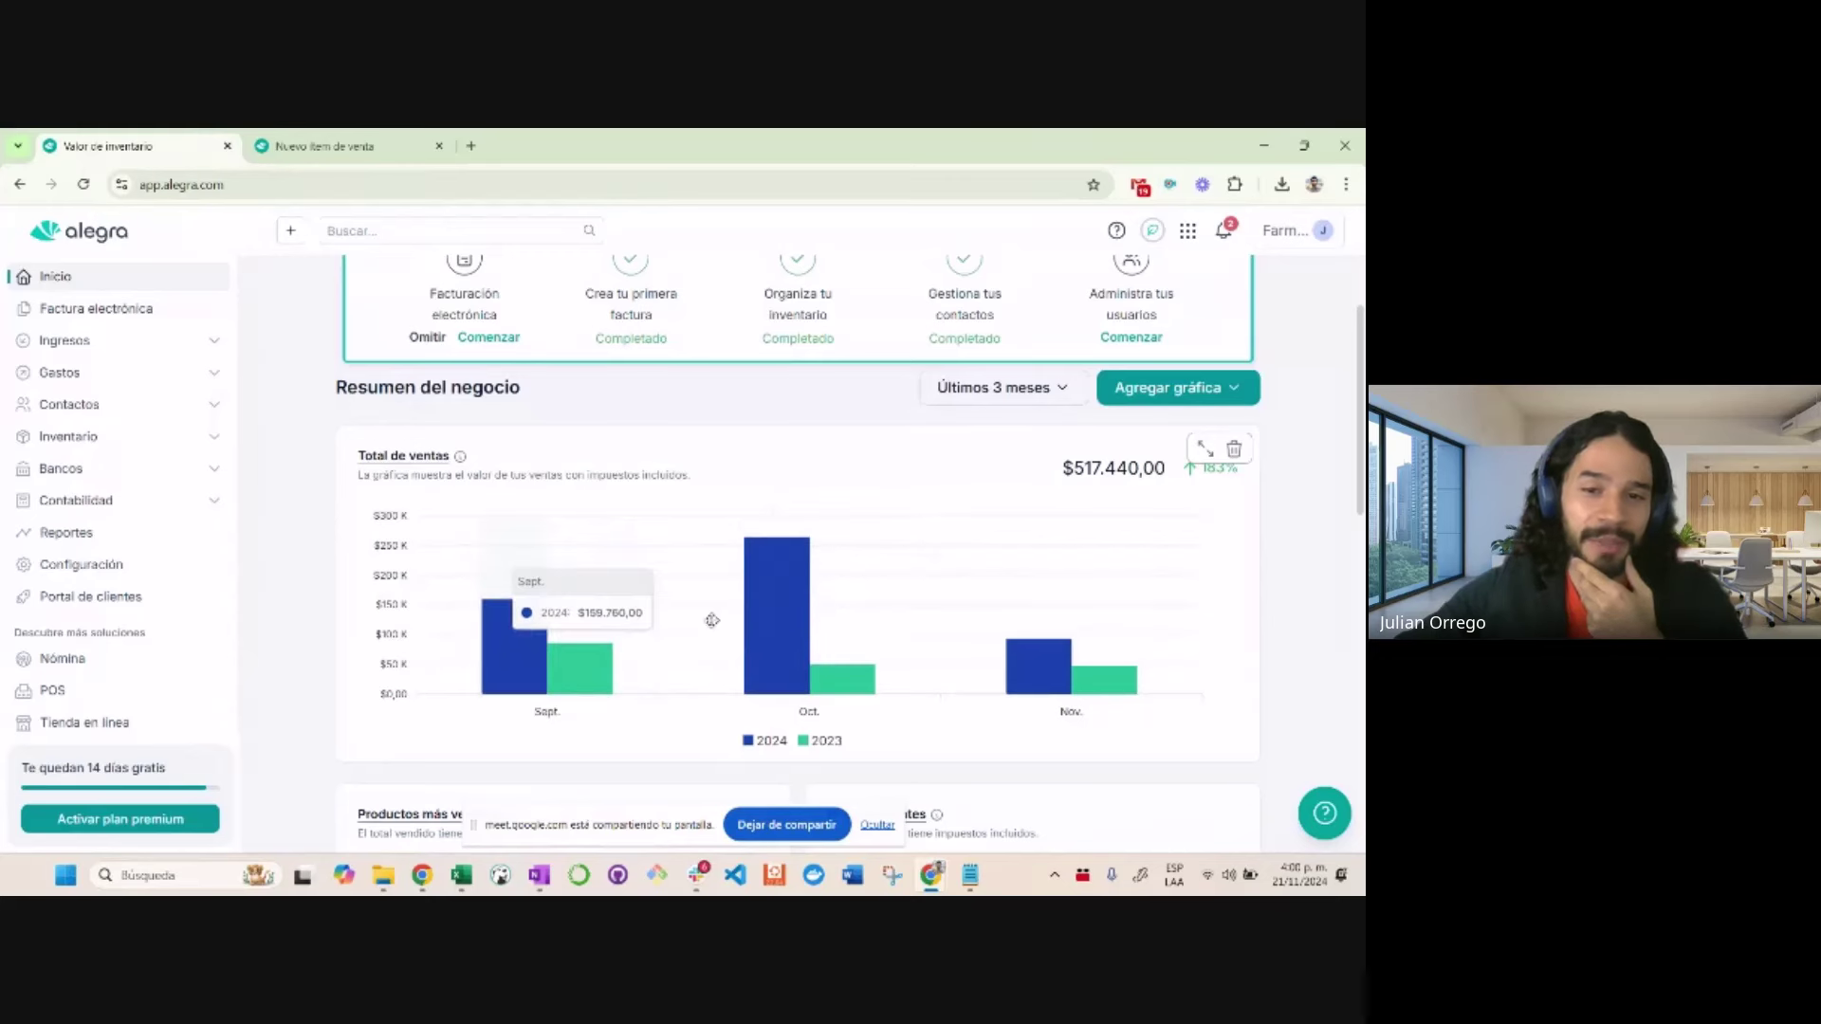
{"action": "mouse_move", "coordinate": [1047, 672]}
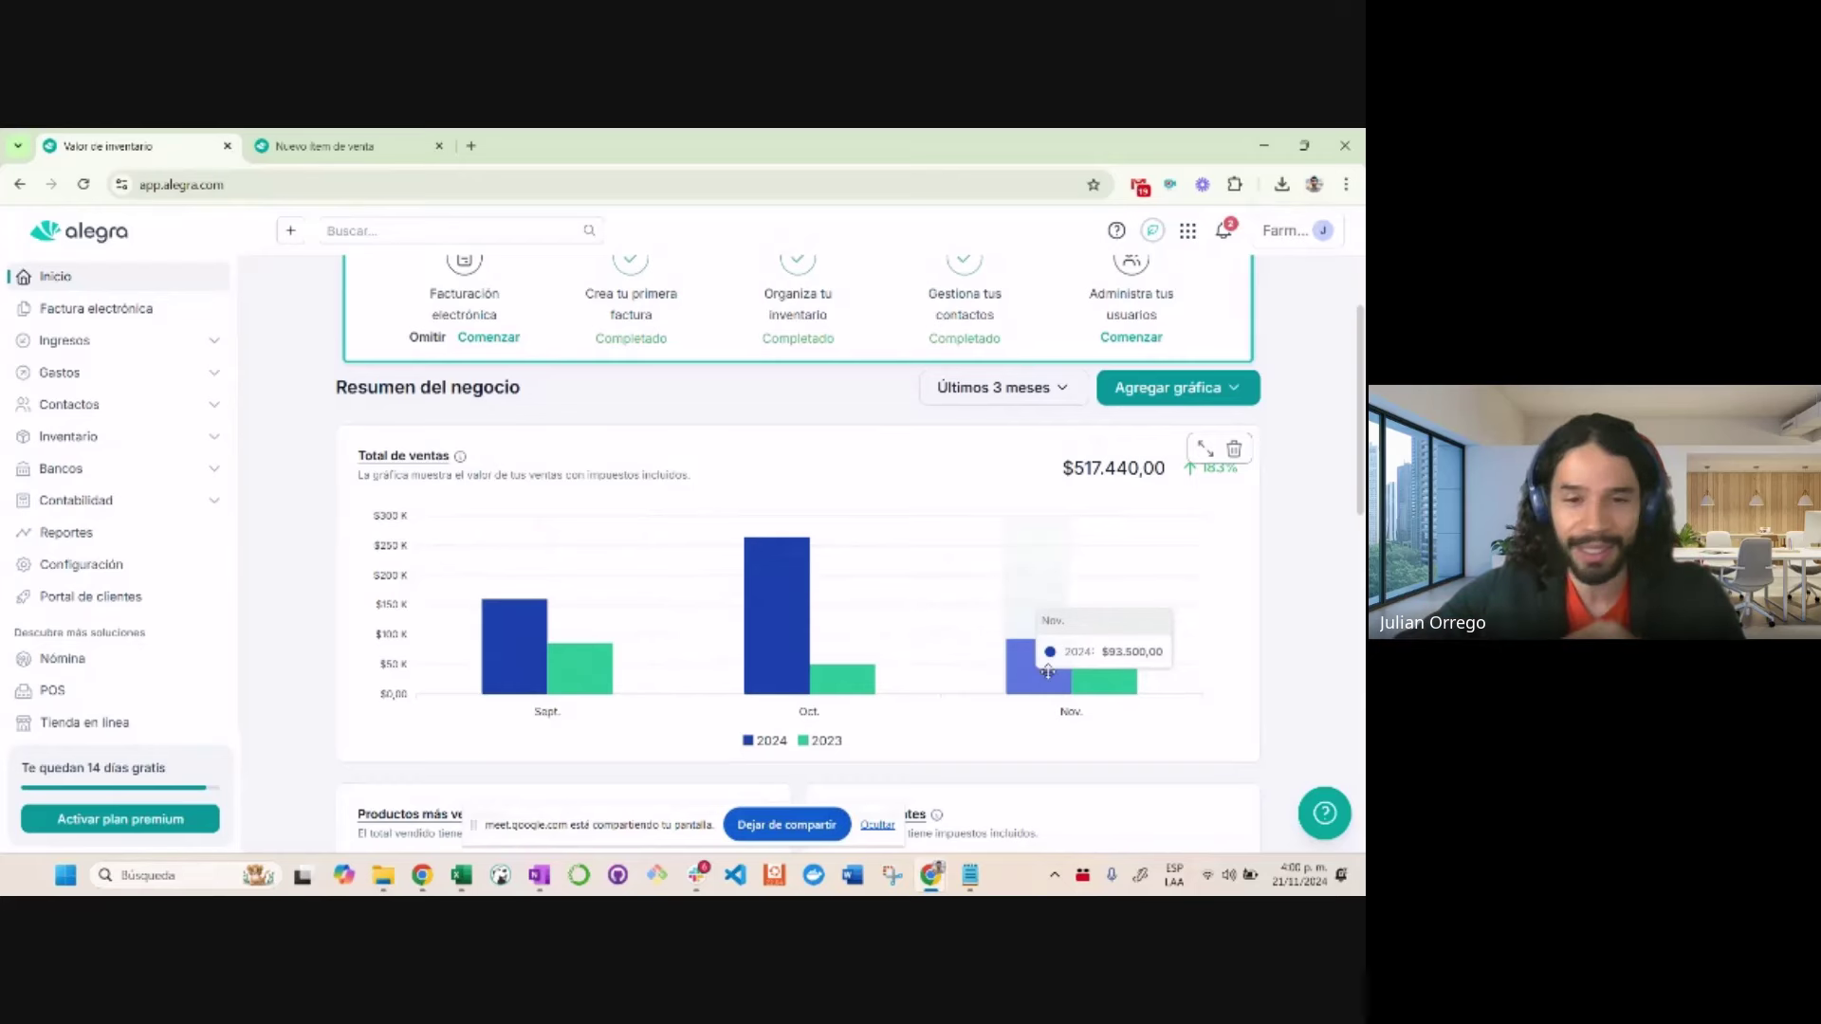
{"action": "scroll", "coordinate": [741, 502], "scroll_direction": "down", "scroll_amount": 3}
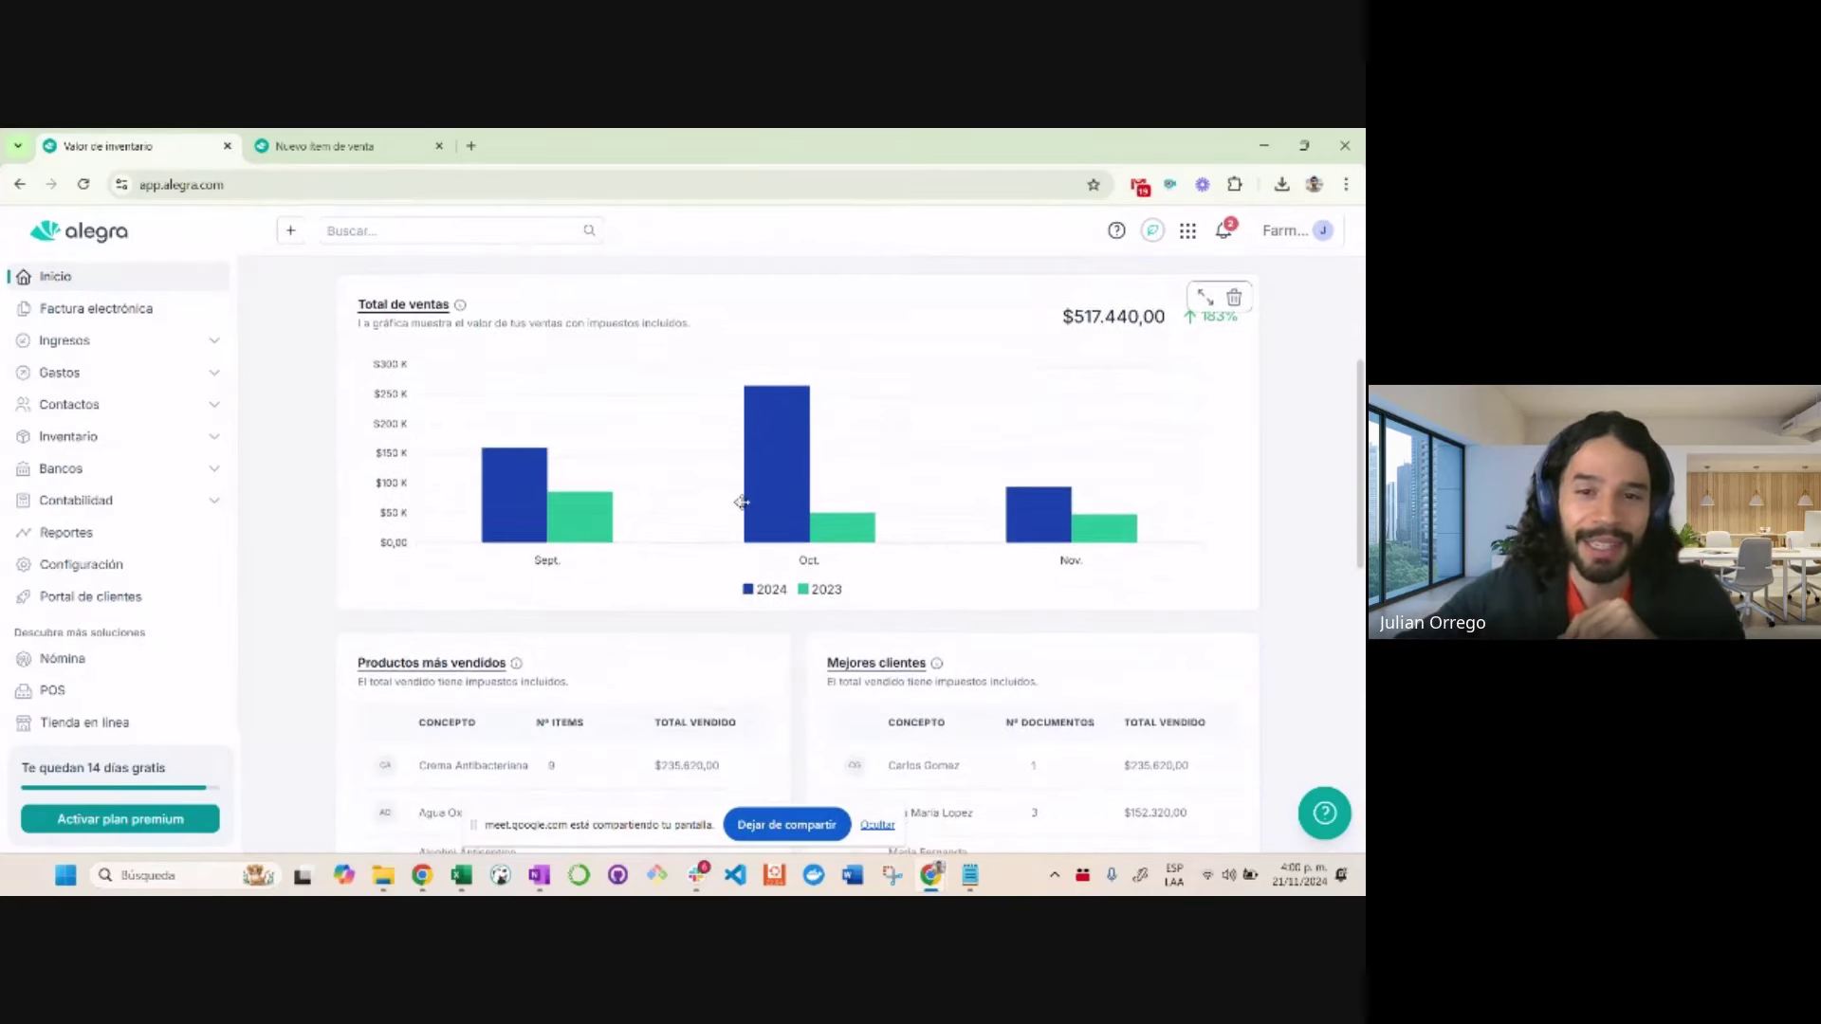
{"action": "scroll", "coordinate": [742, 501], "scroll_direction": "down", "scroll_amount": 1}
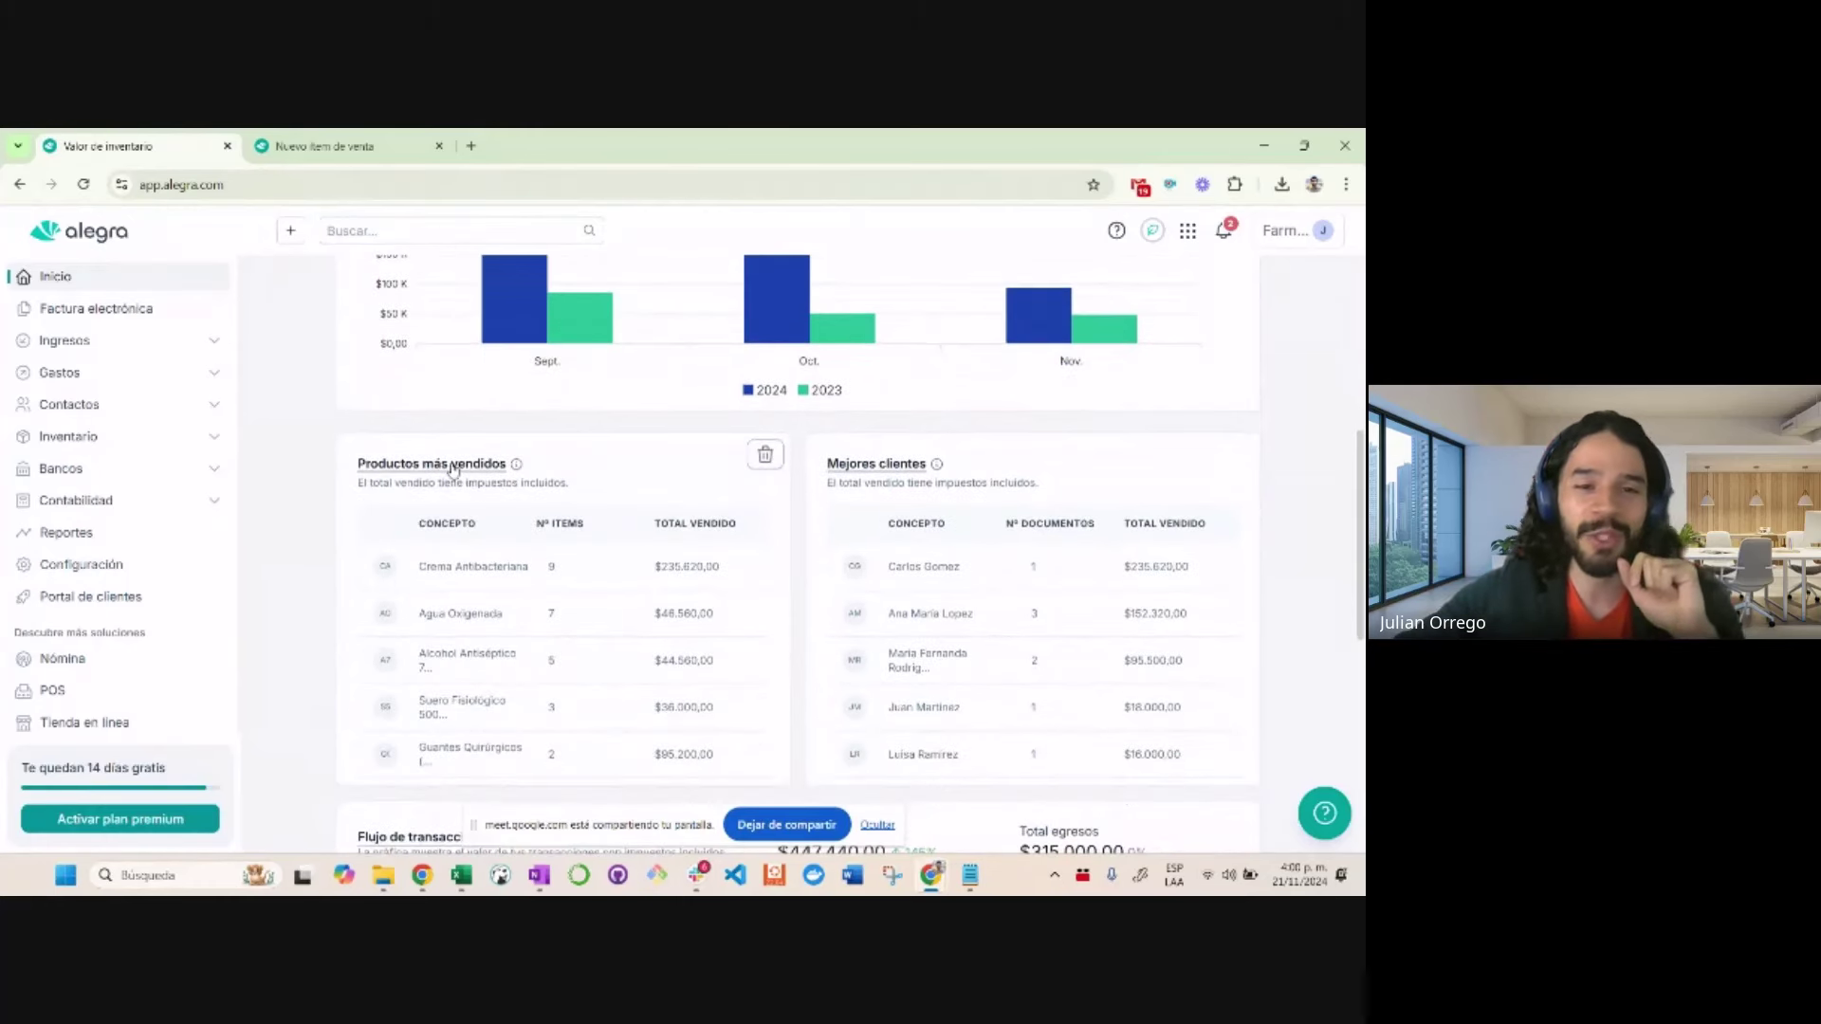
{"action": "mouse_move", "coordinate": [516, 464]}
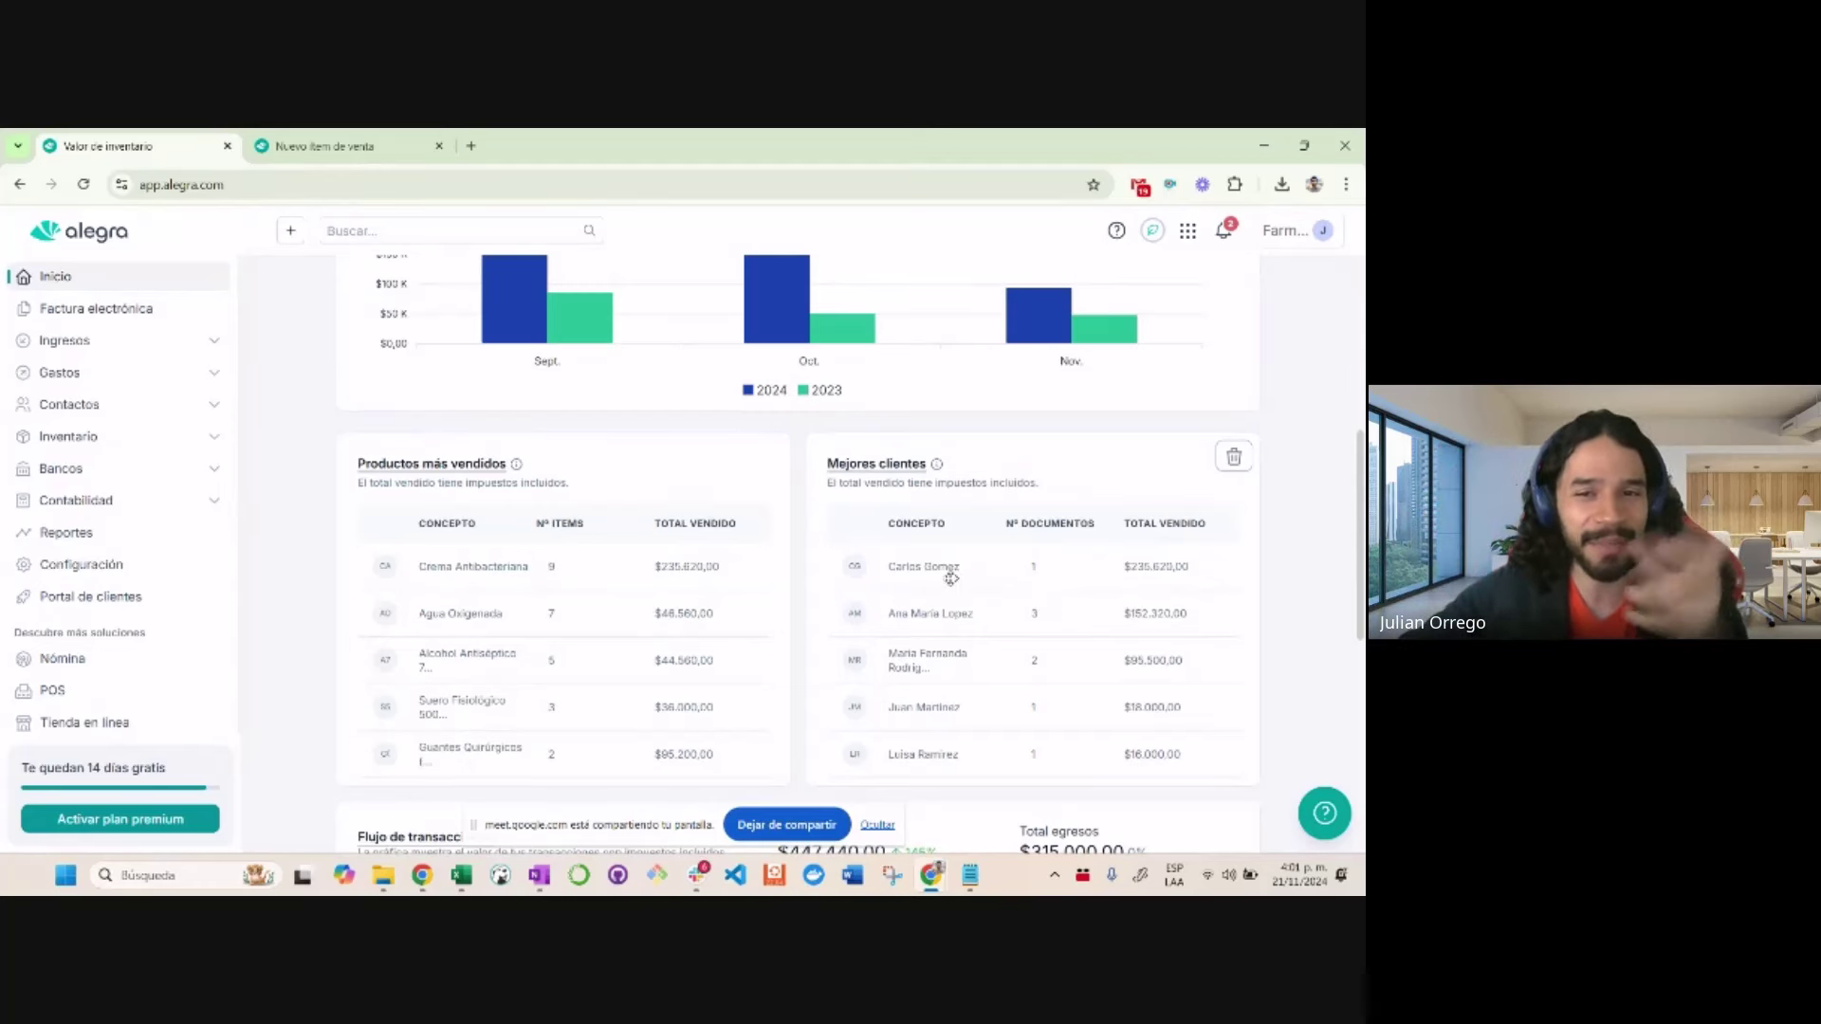
{"action": "scroll", "coordinate": [811, 489], "scroll_direction": "up", "scroll_amount": 3}
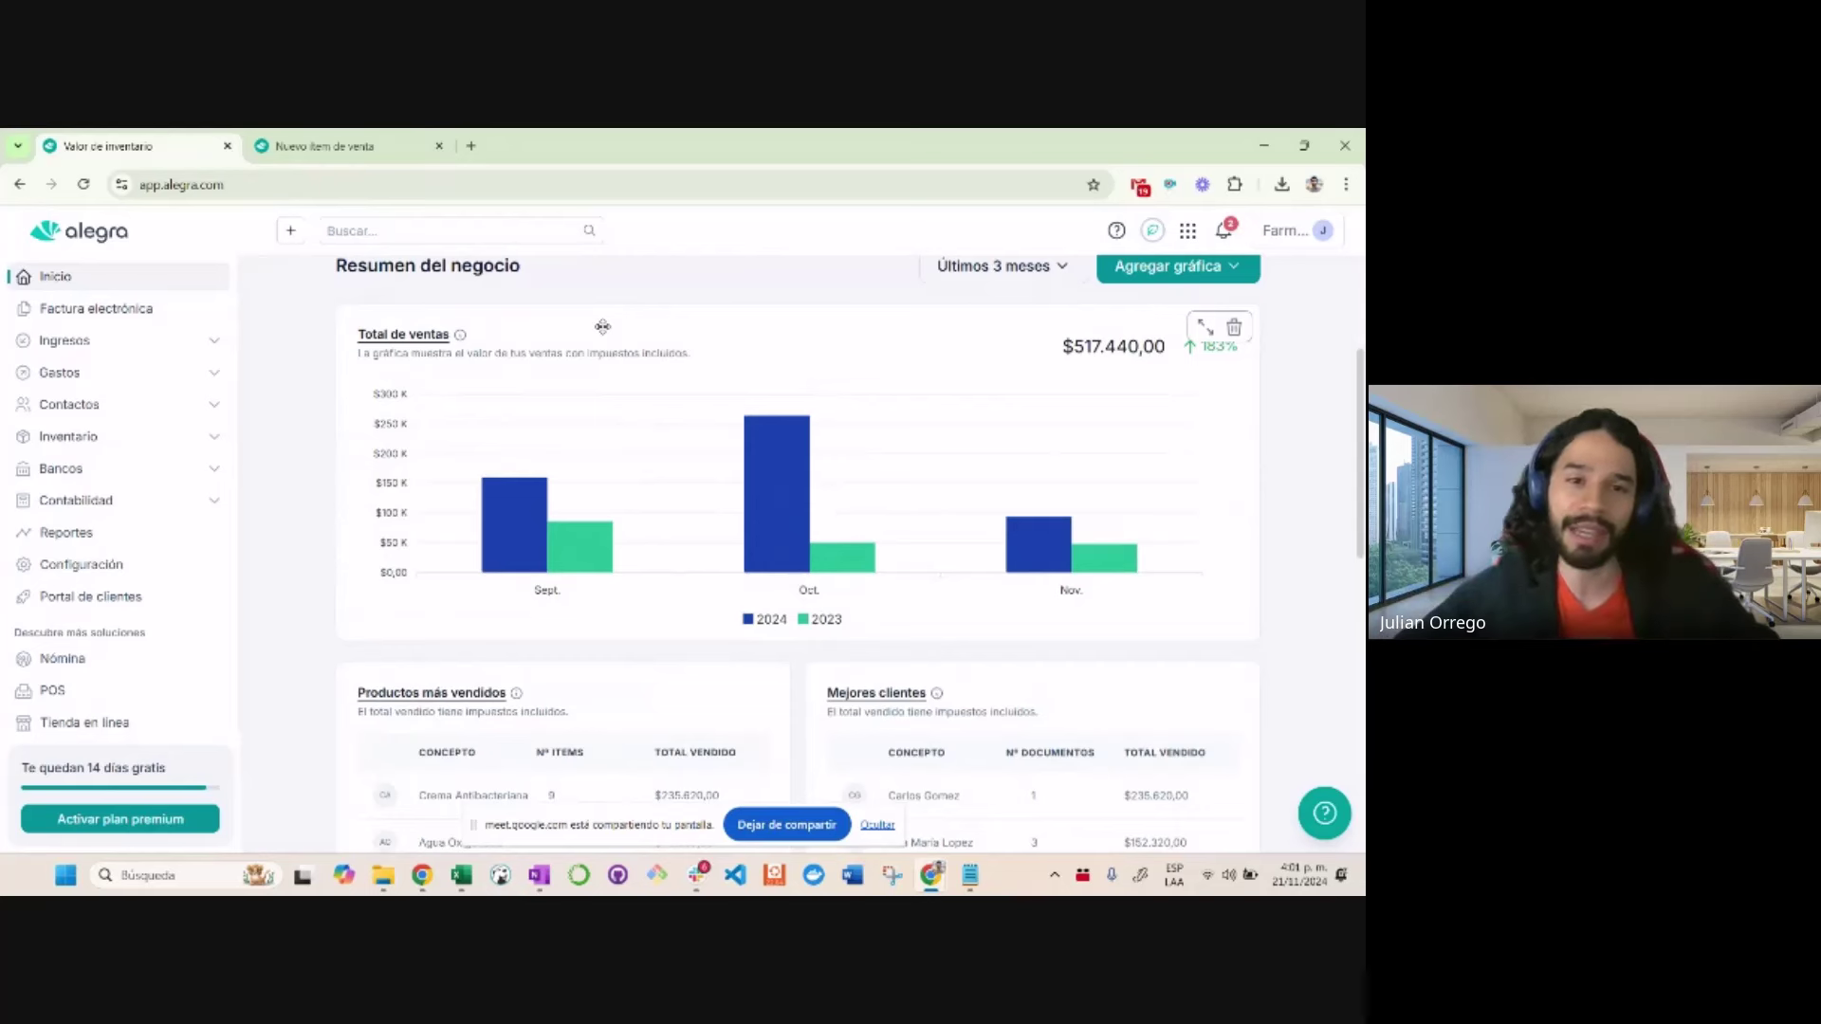
Open the general sales report from the total sales chart and look over its comparison graph, totals and invoice list
{"action": "left_click", "coordinate": [422, 338]}
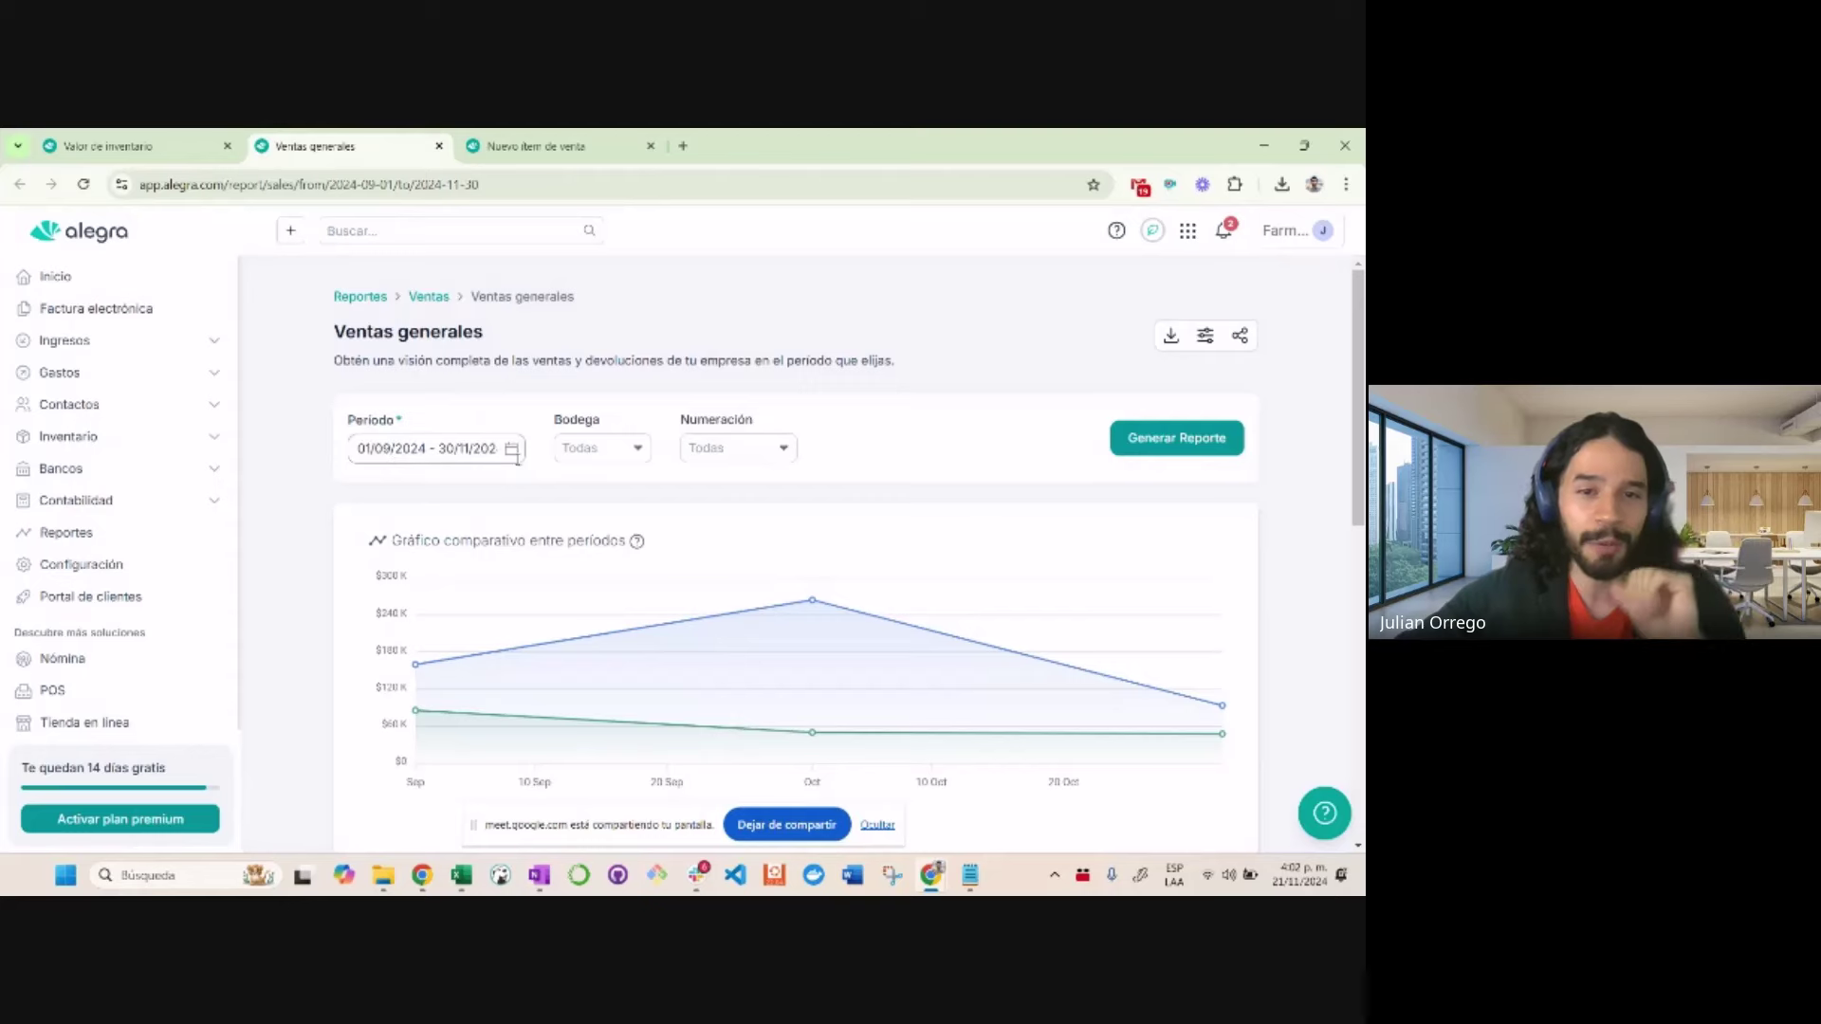
{"action": "scroll", "coordinate": [826, 465], "scroll_direction": "down", "scroll_amount": 5}
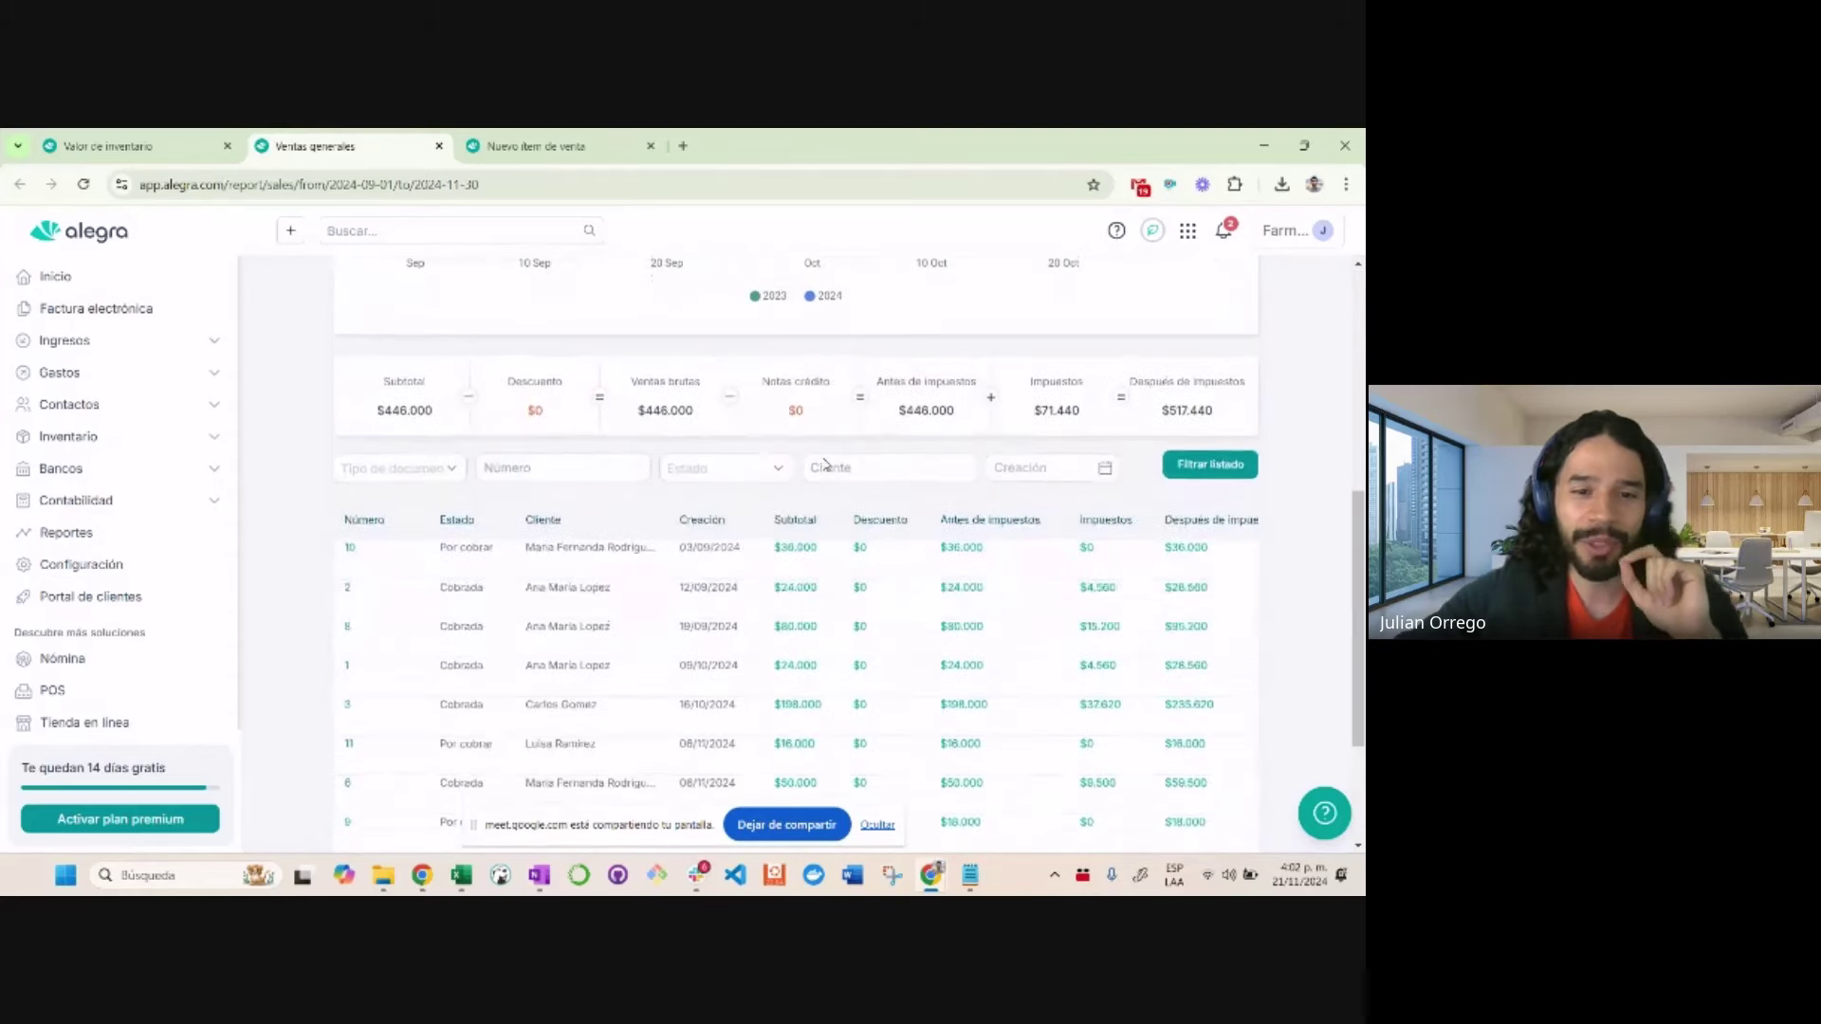
{"action": "scroll", "coordinate": [825, 465], "scroll_direction": "up", "scroll_amount": 5}
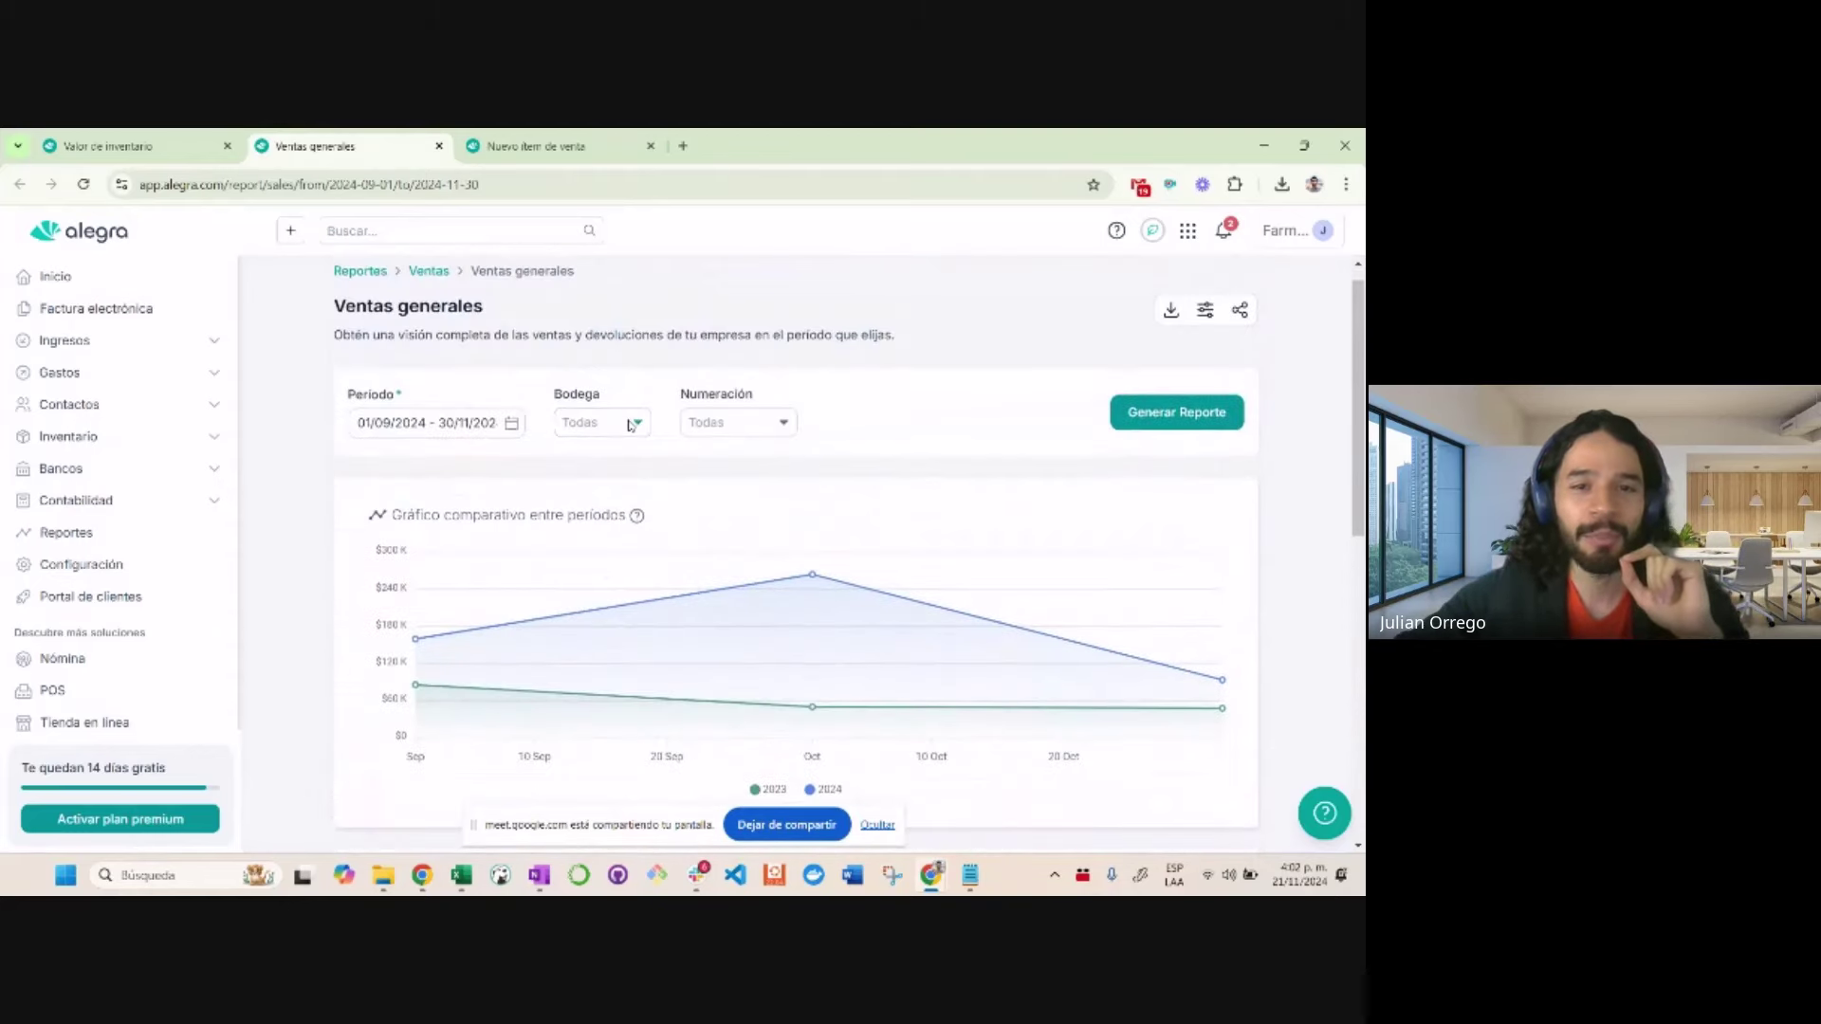
Filter the general sales report by the Principal warehouse and generate it again
{"action": "left_click", "coordinate": [630, 425]}
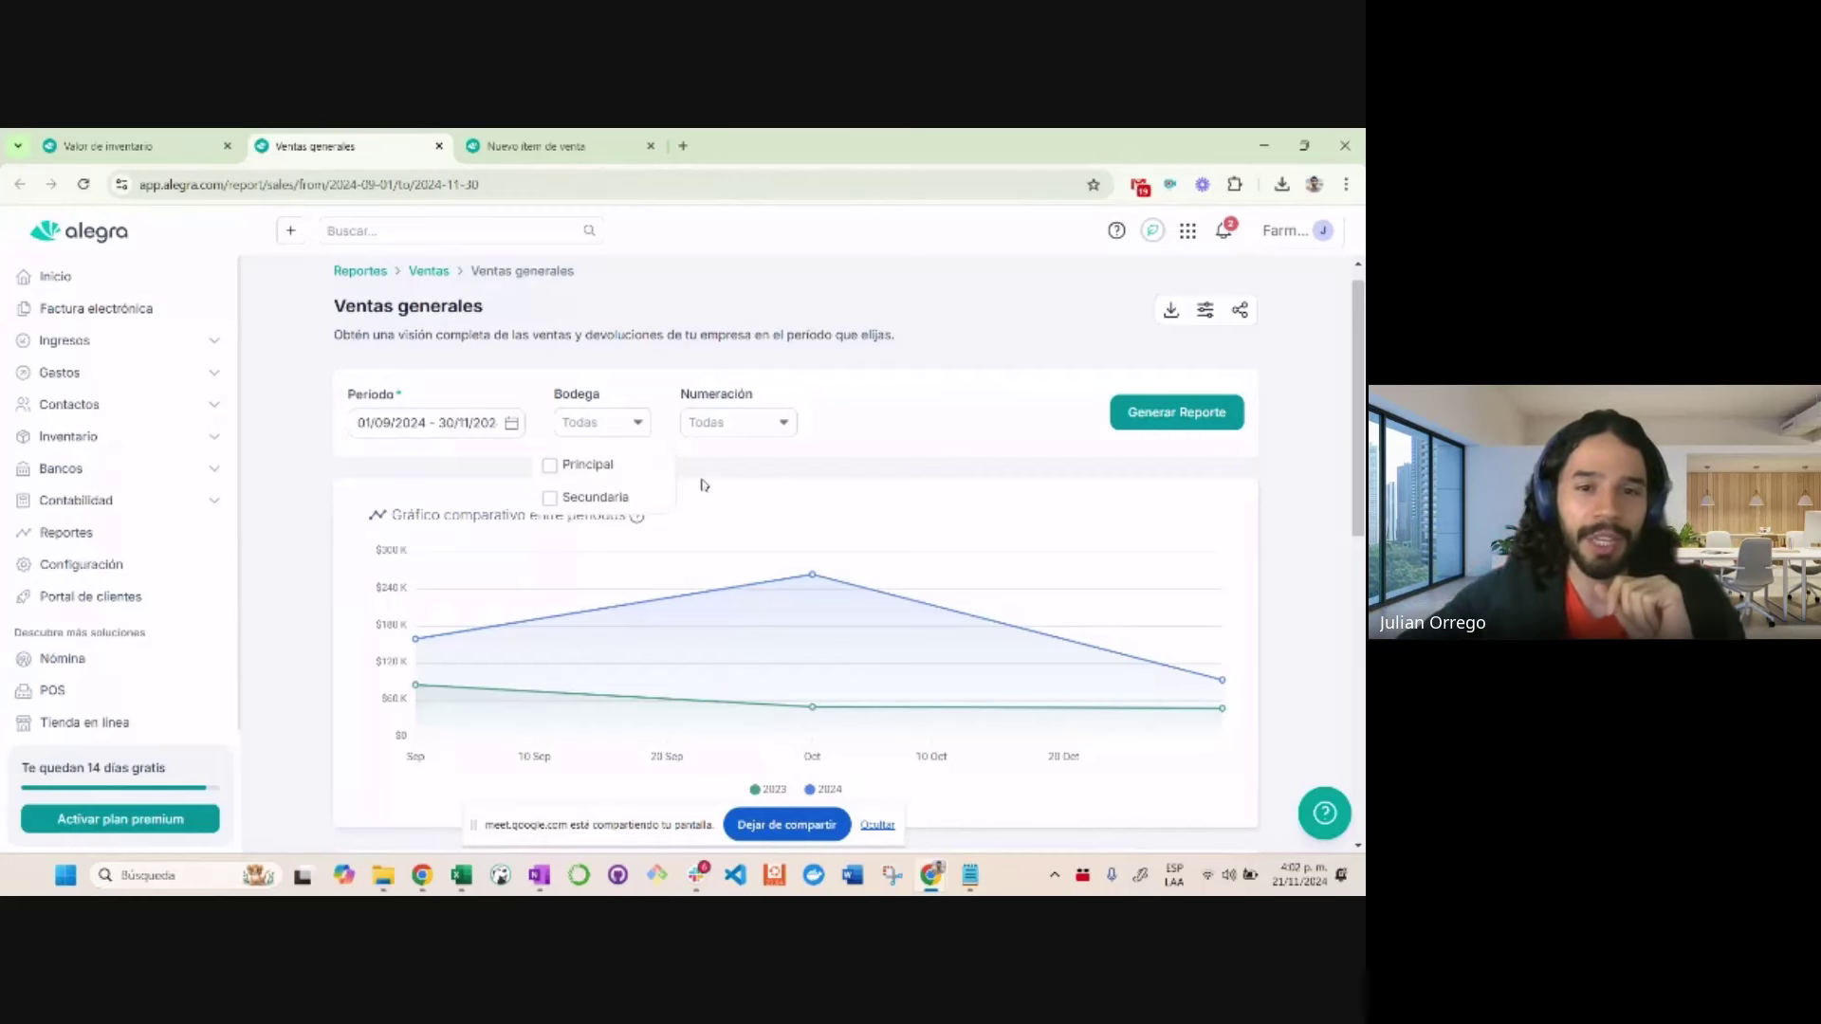
{"action": "left_click", "coordinate": [618, 470]}
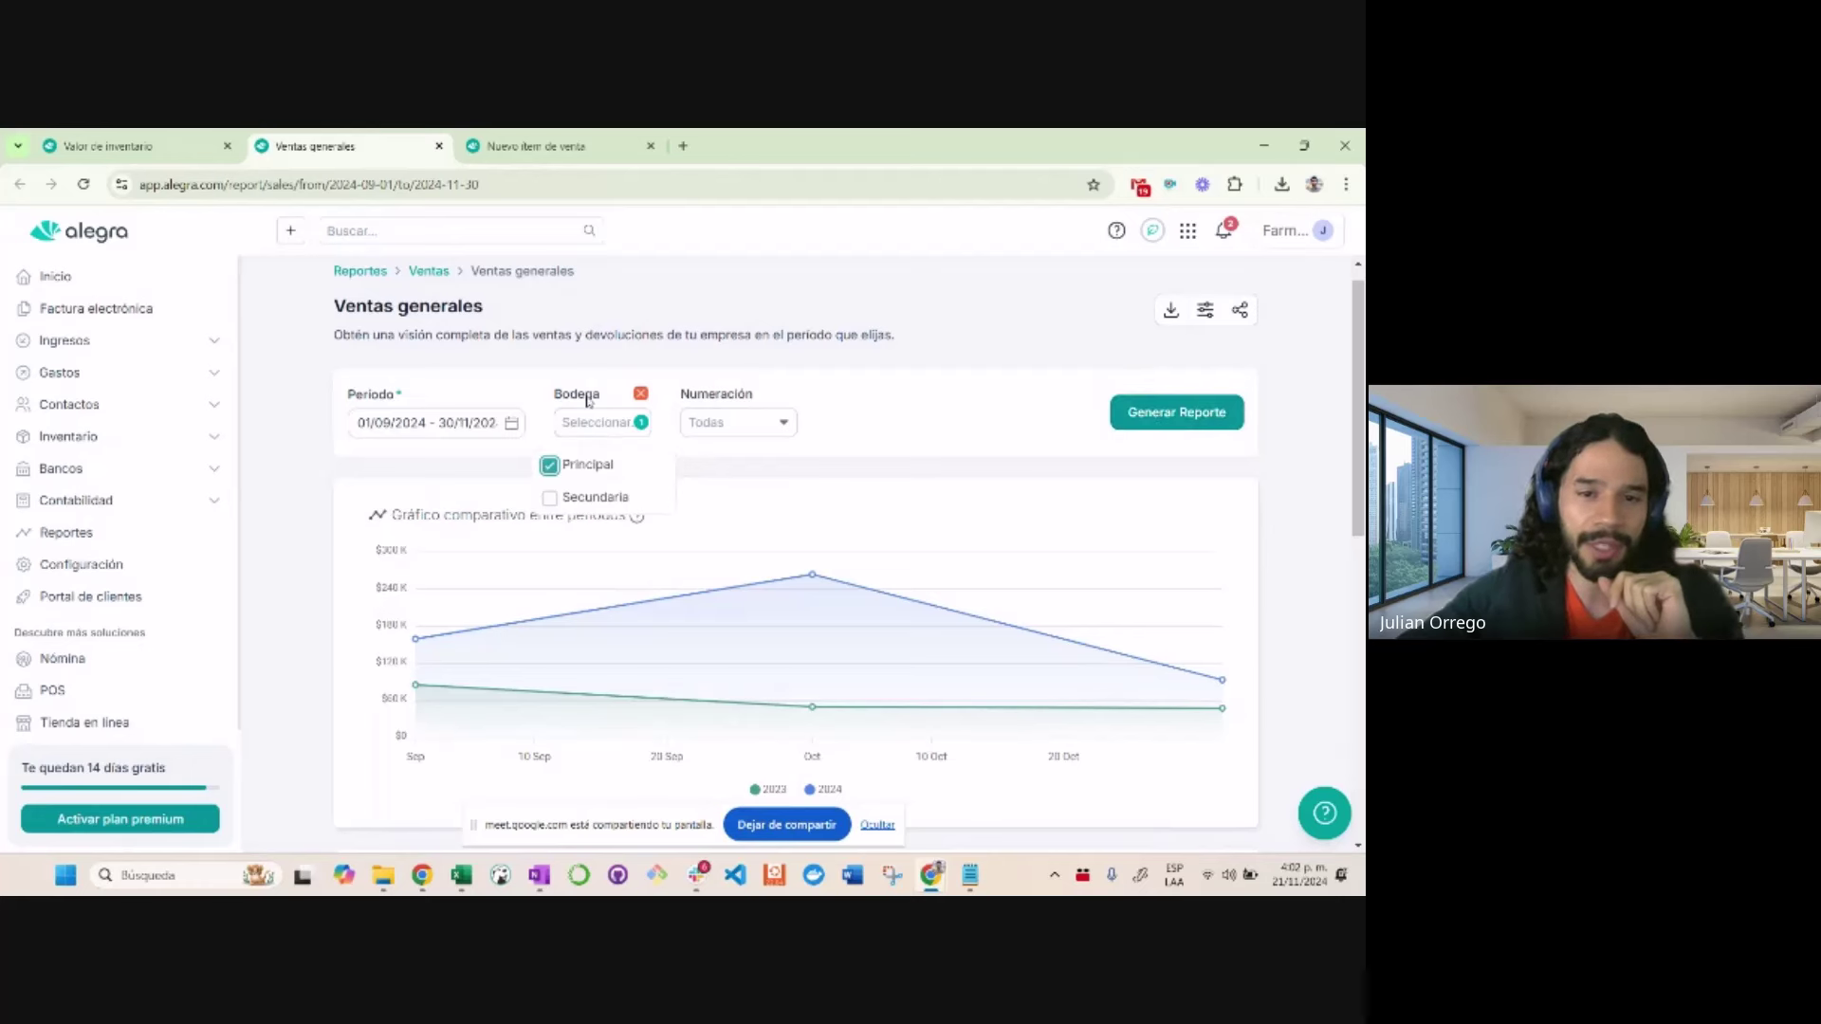
{"action": "left_click", "coordinate": [1149, 419]}
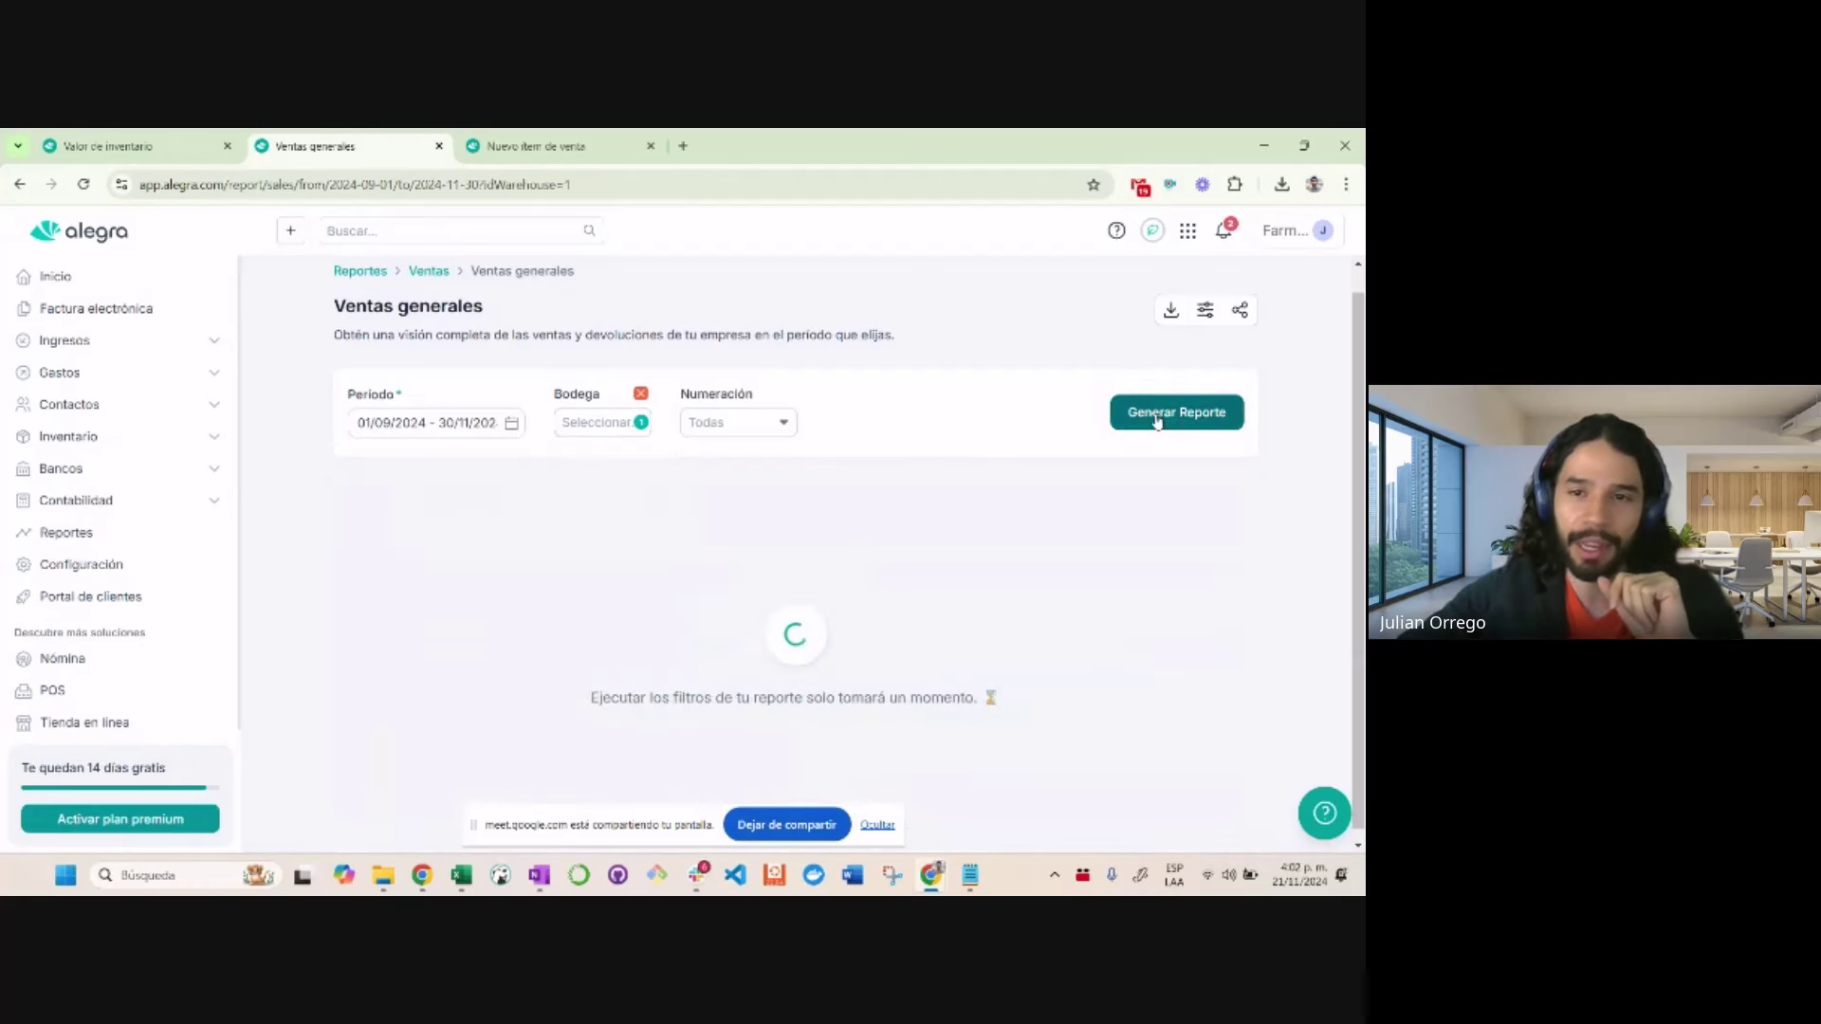
Review the totals and invoice list for the Principal warehouse, and open sales invoice 3 to examine its details and items
{"action": "scroll", "coordinate": [935, 493], "scroll_direction": "down", "scroll_amount": 5}
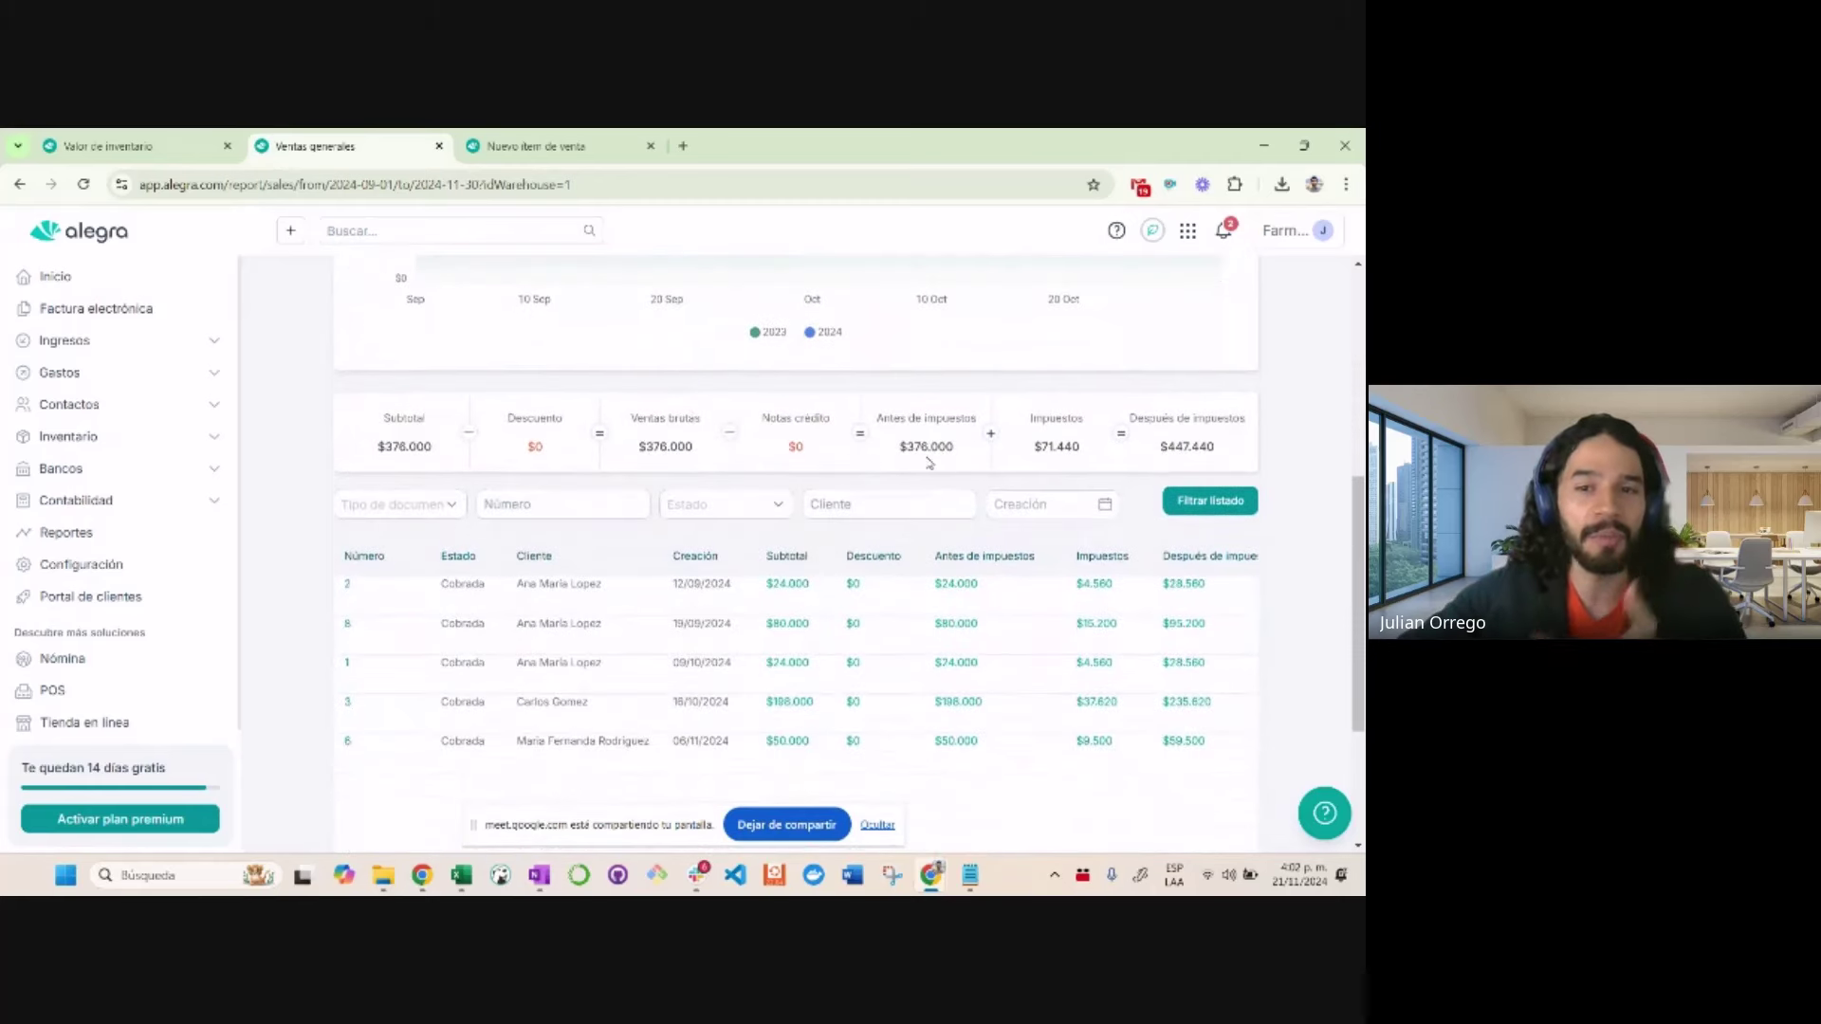
{"action": "scroll", "coordinate": [934, 649], "scroll_direction": "down", "scroll_amount": 1}
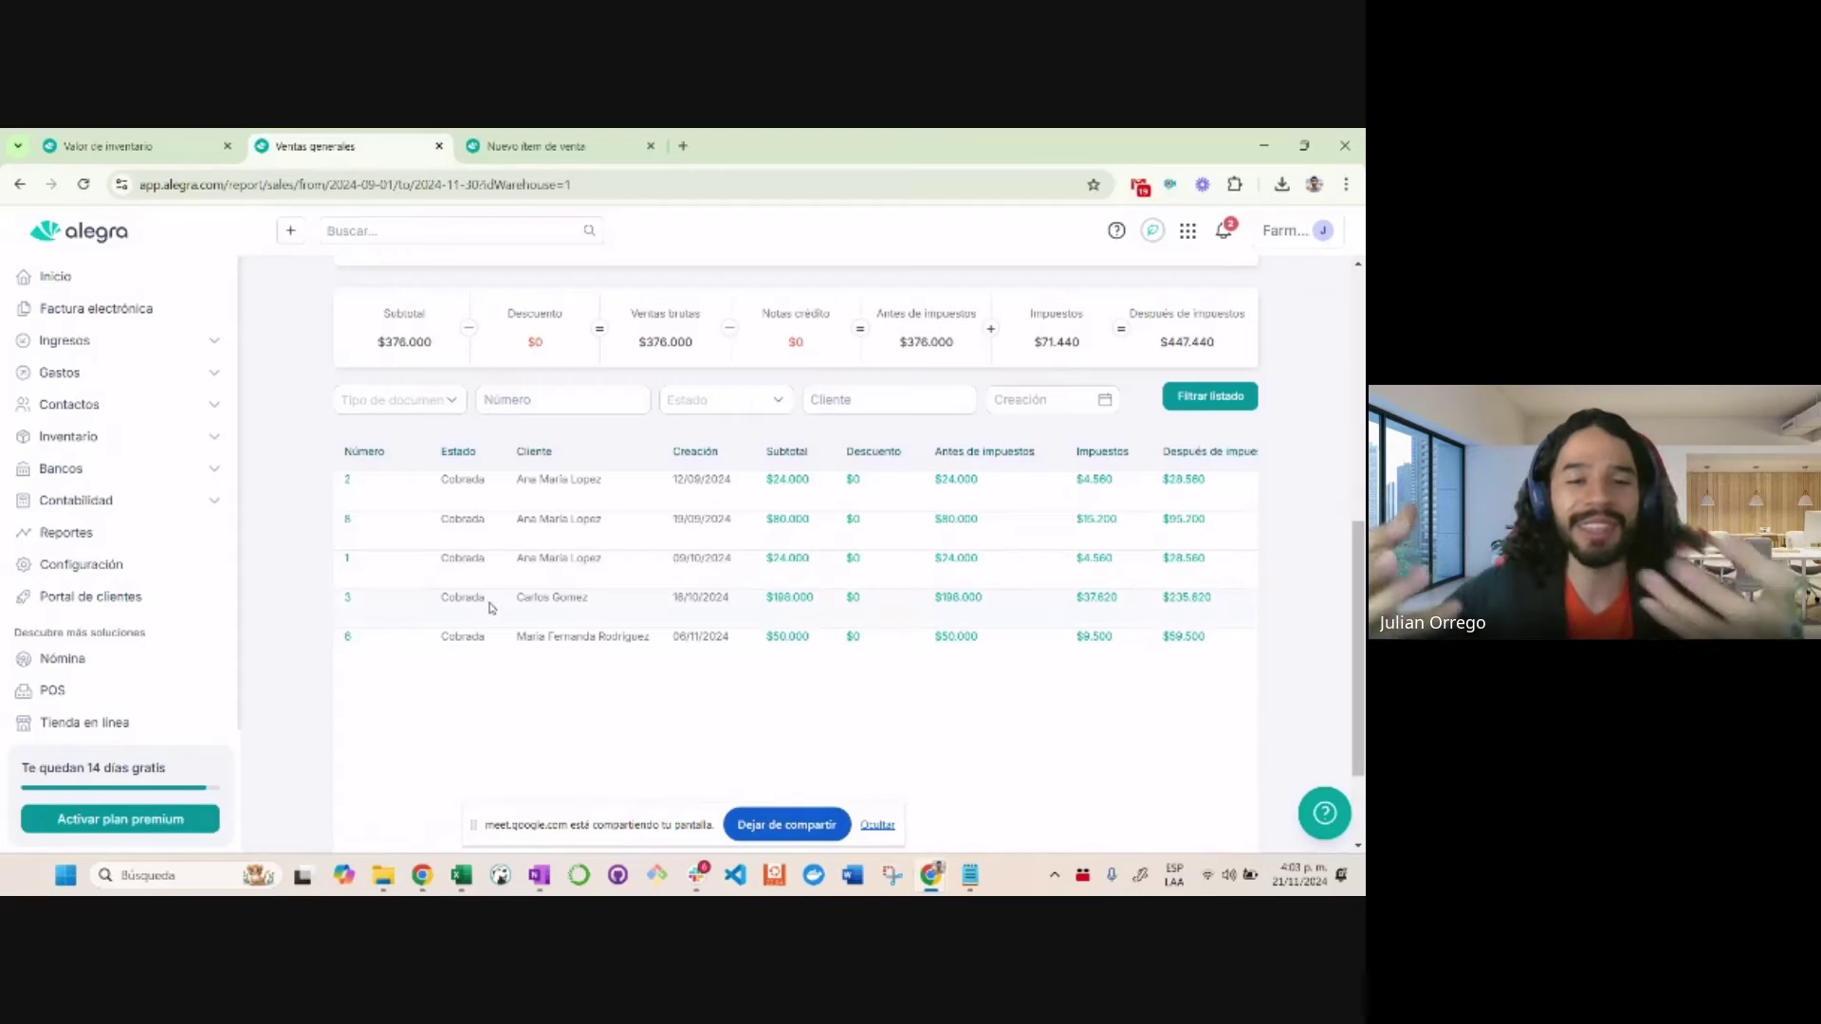
{"action": "left_click", "coordinate": [348, 608]}
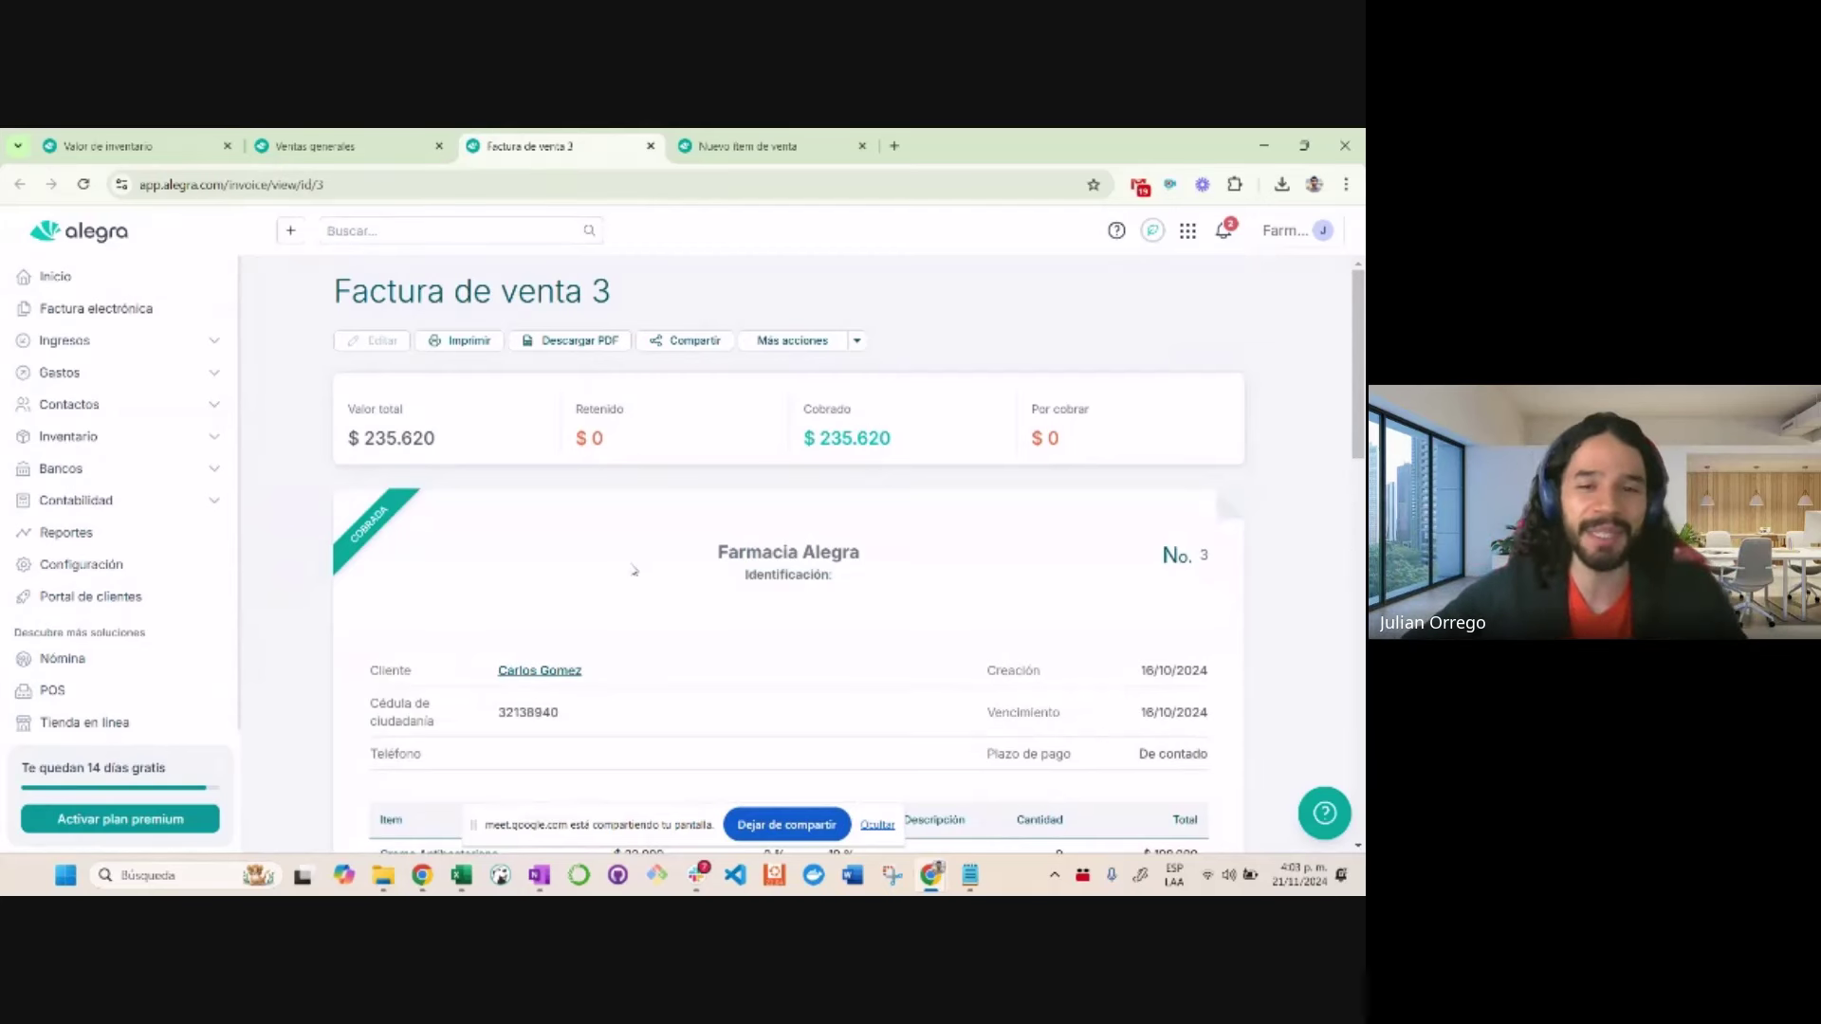
{"action": "scroll", "coordinate": [633, 569], "scroll_direction": "down", "scroll_amount": 2}
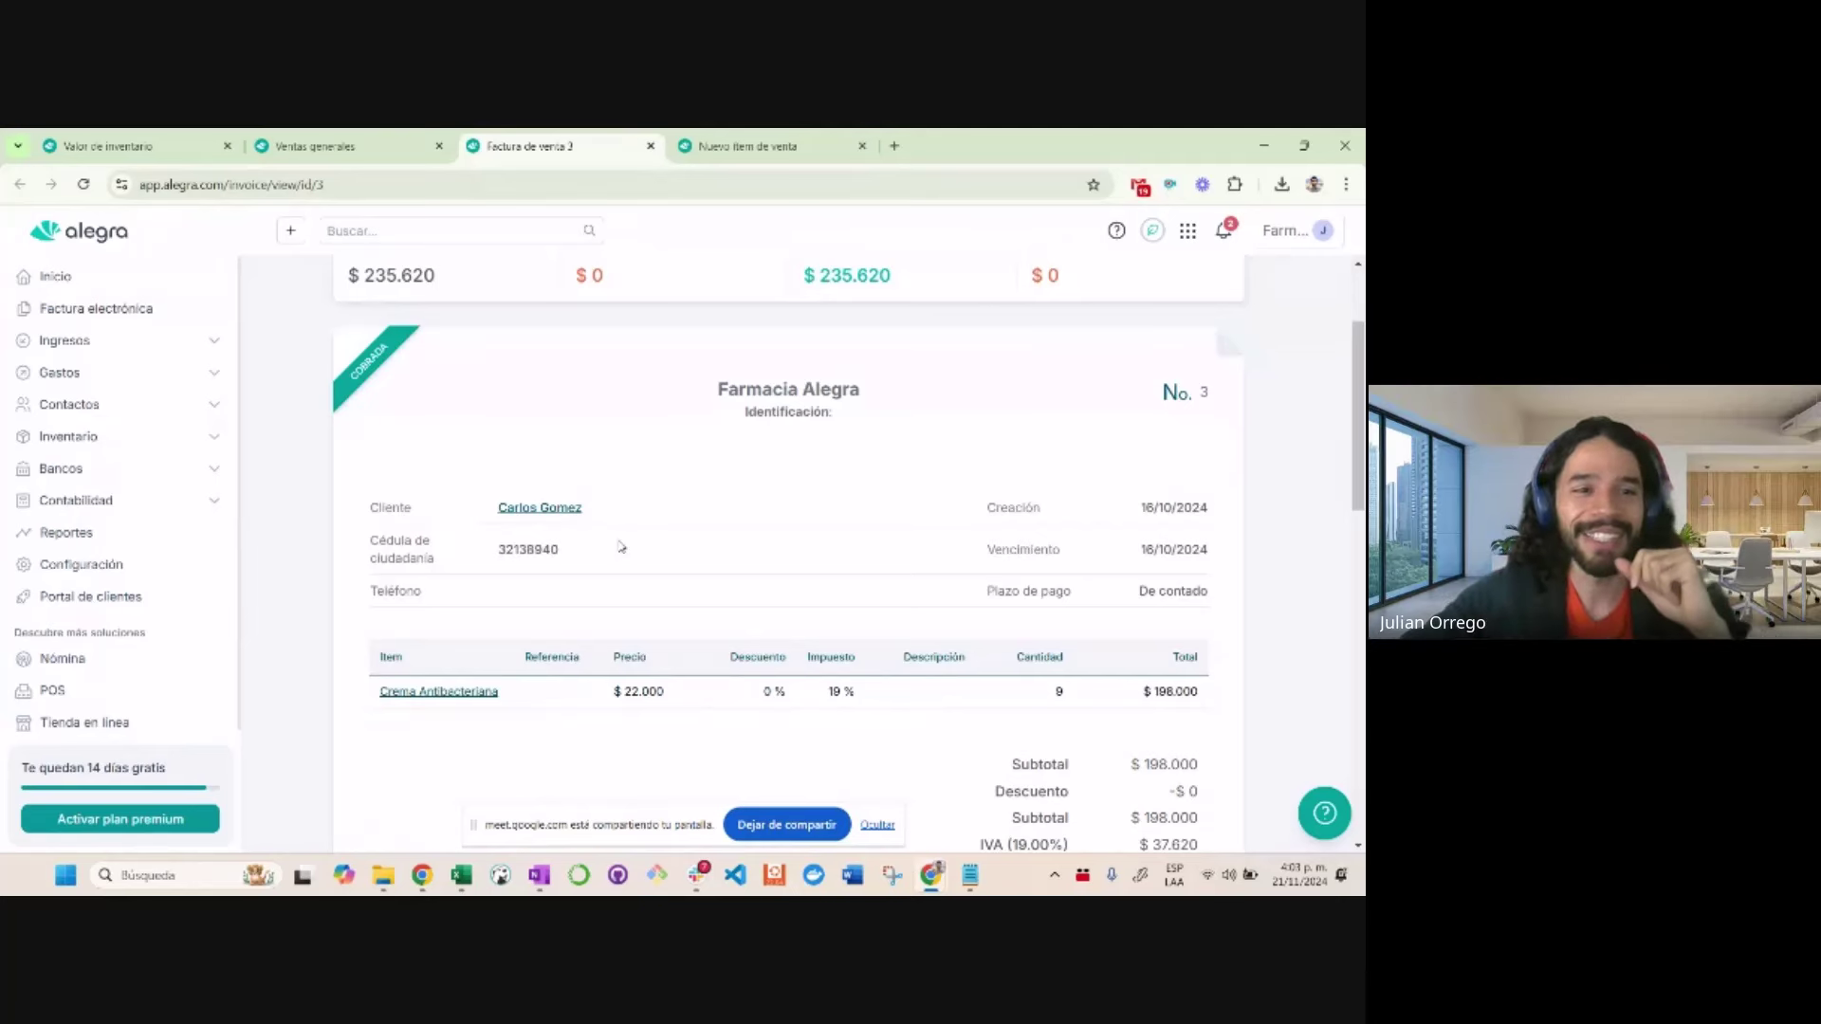
Open the profitability by item report from the sales category of the reports
{"action": "left_click", "coordinate": [219, 441]}
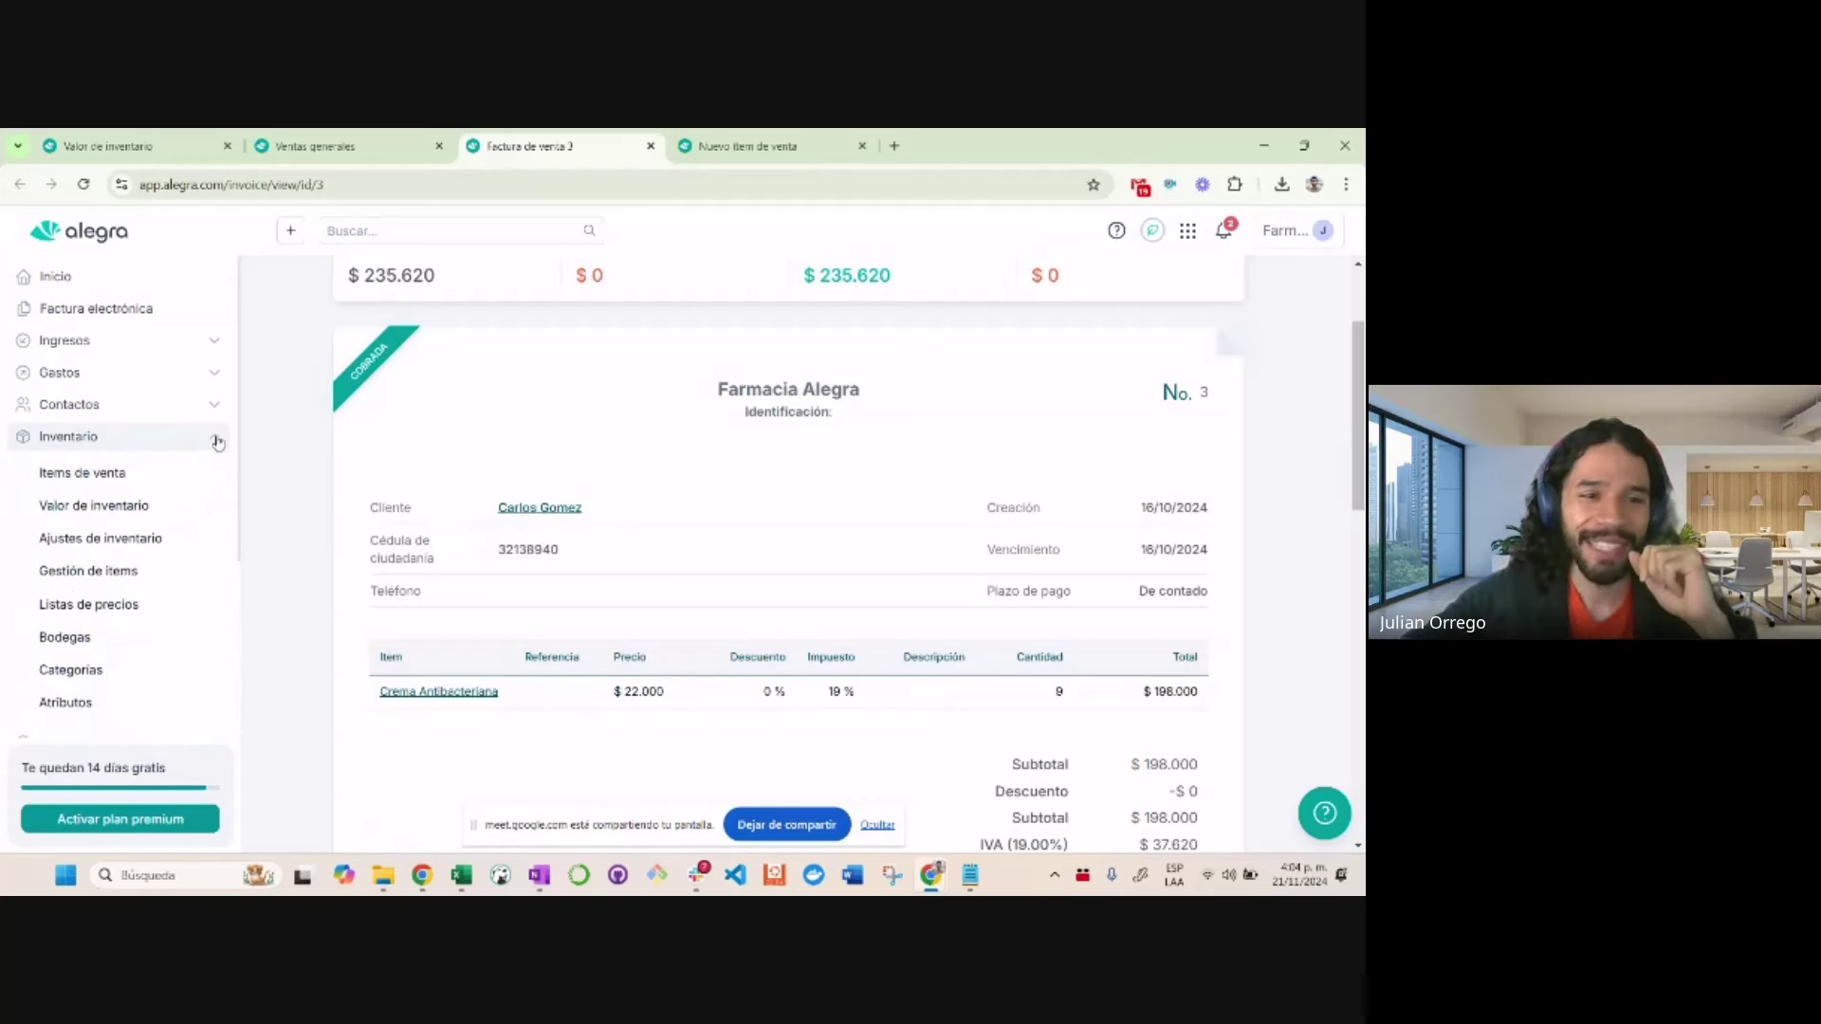
{"action": "left_click", "coordinate": [220, 441]}
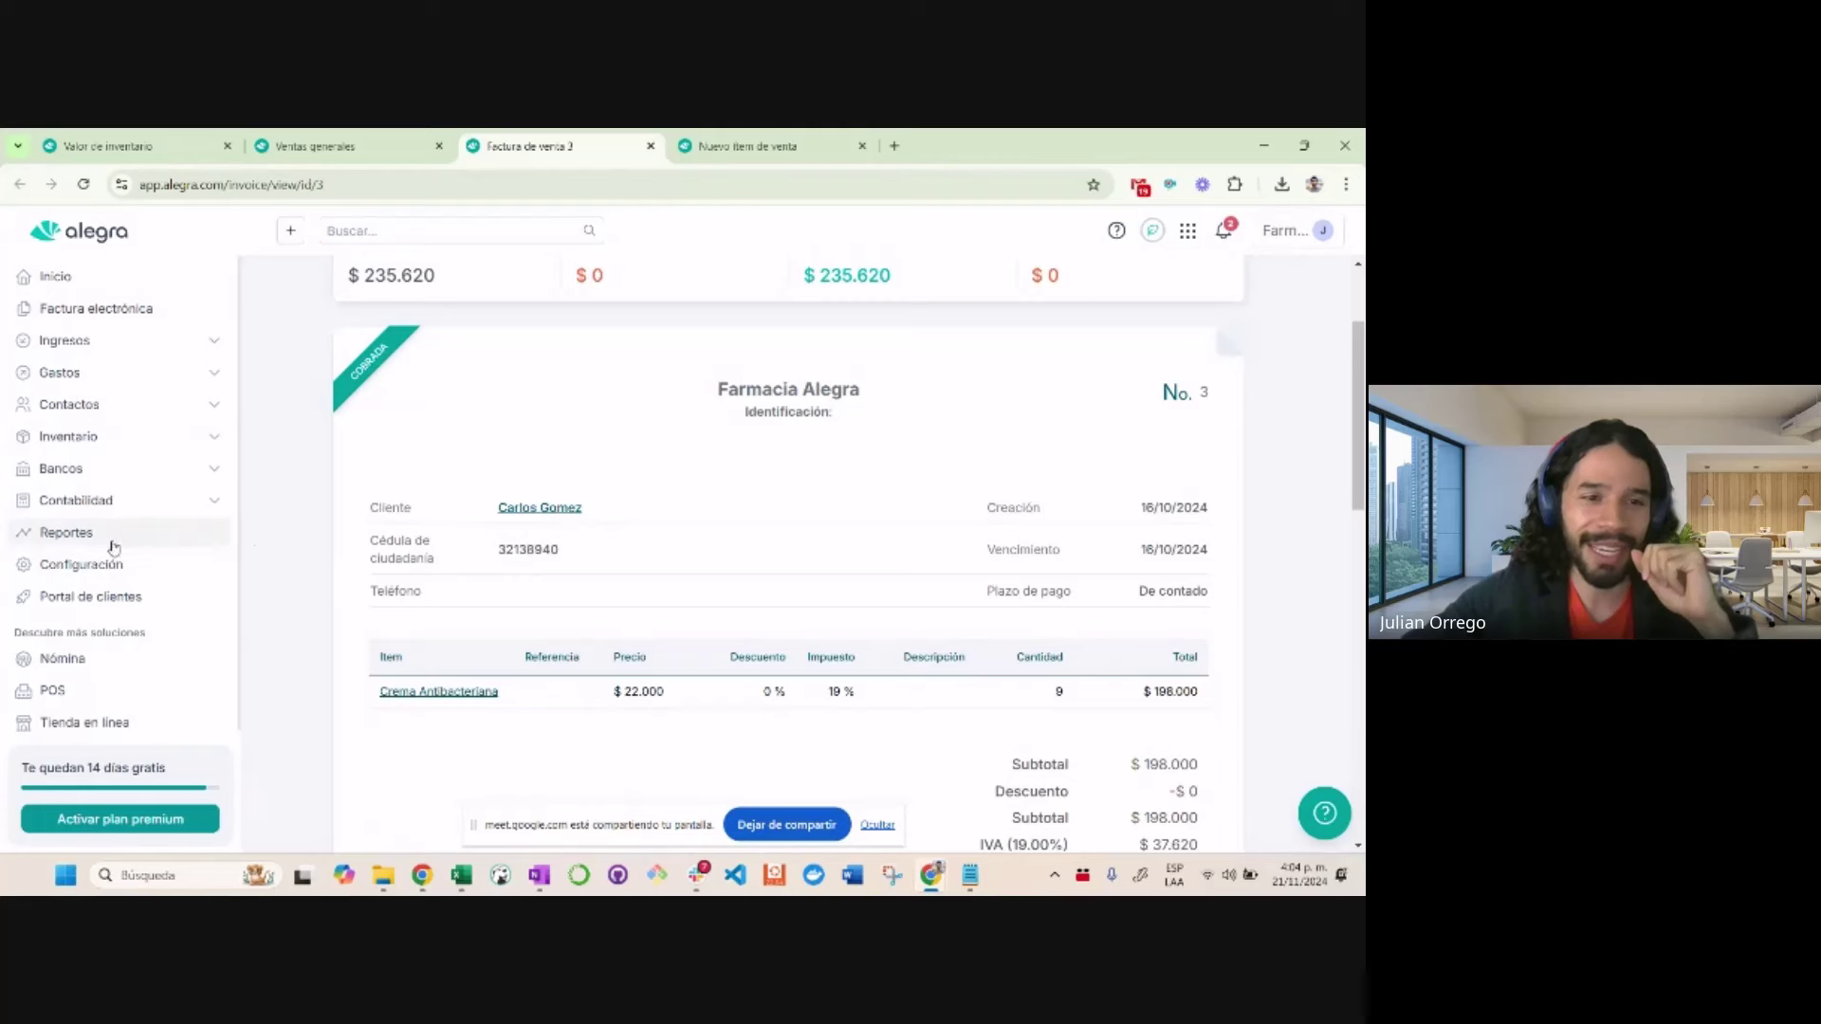
{"action": "left_click", "coordinate": [62, 534]}
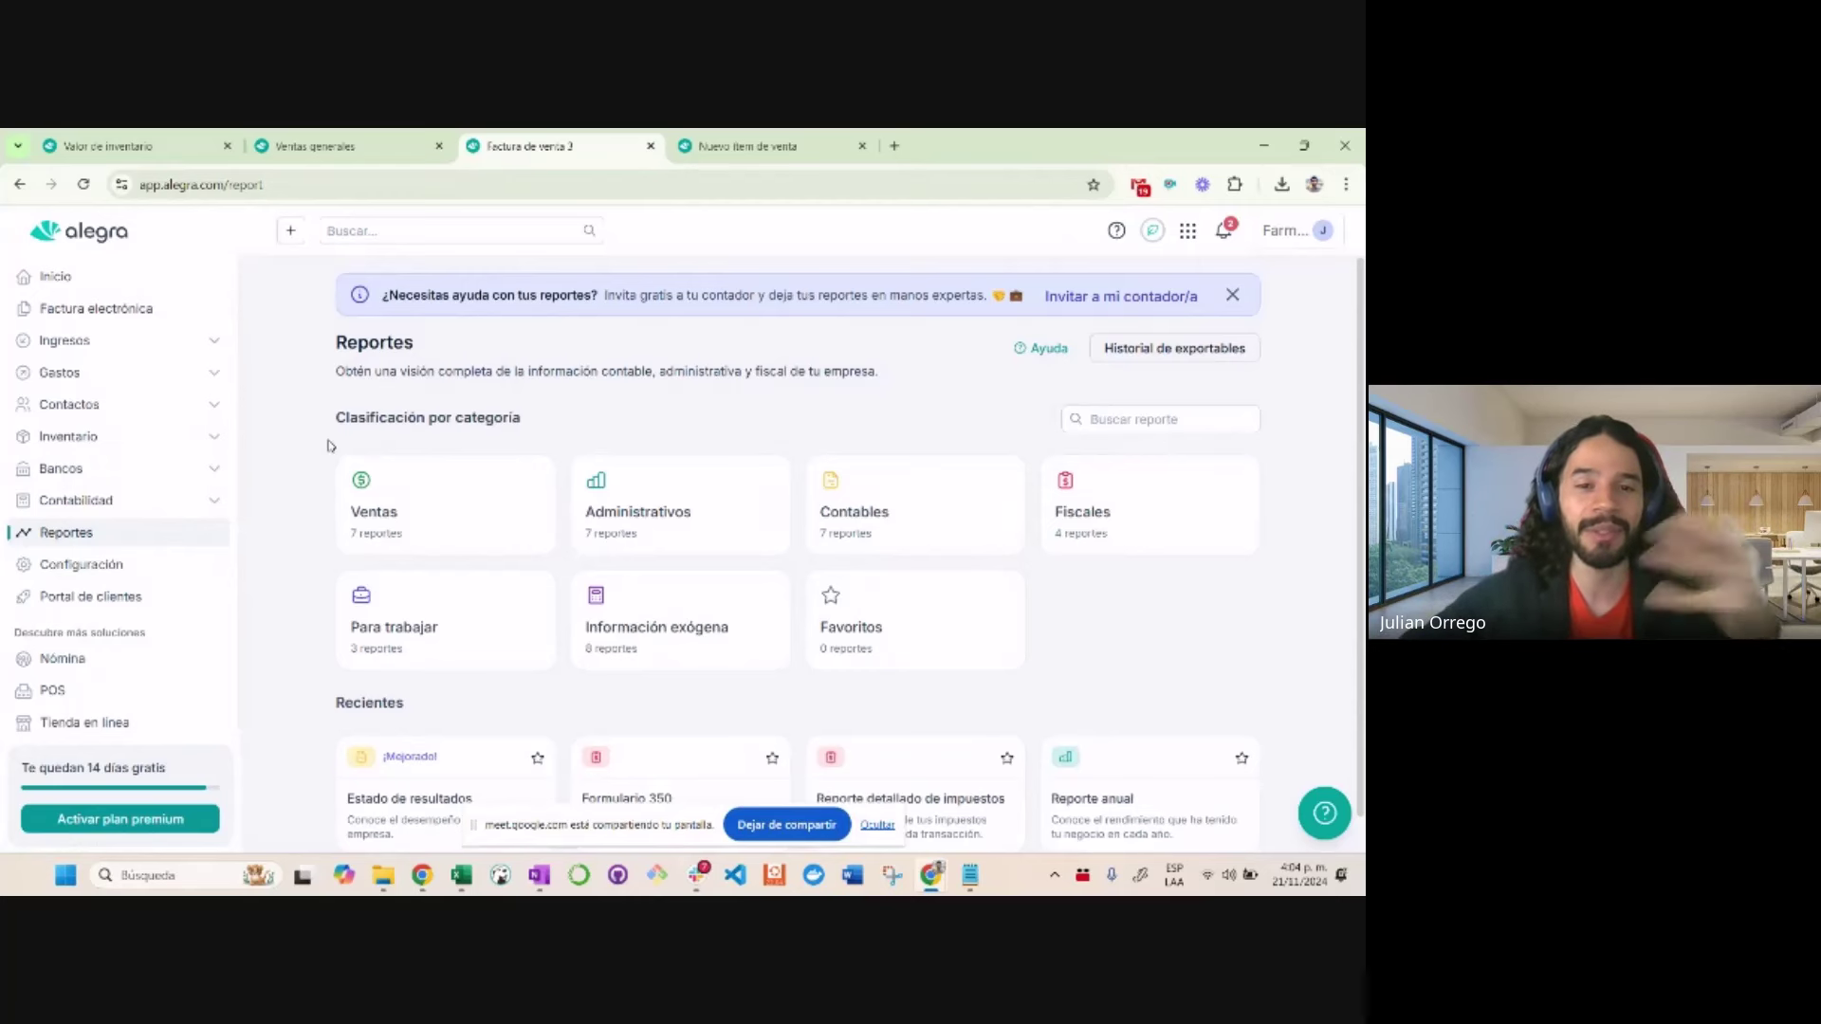
{"action": "left_click", "coordinate": [400, 488]}
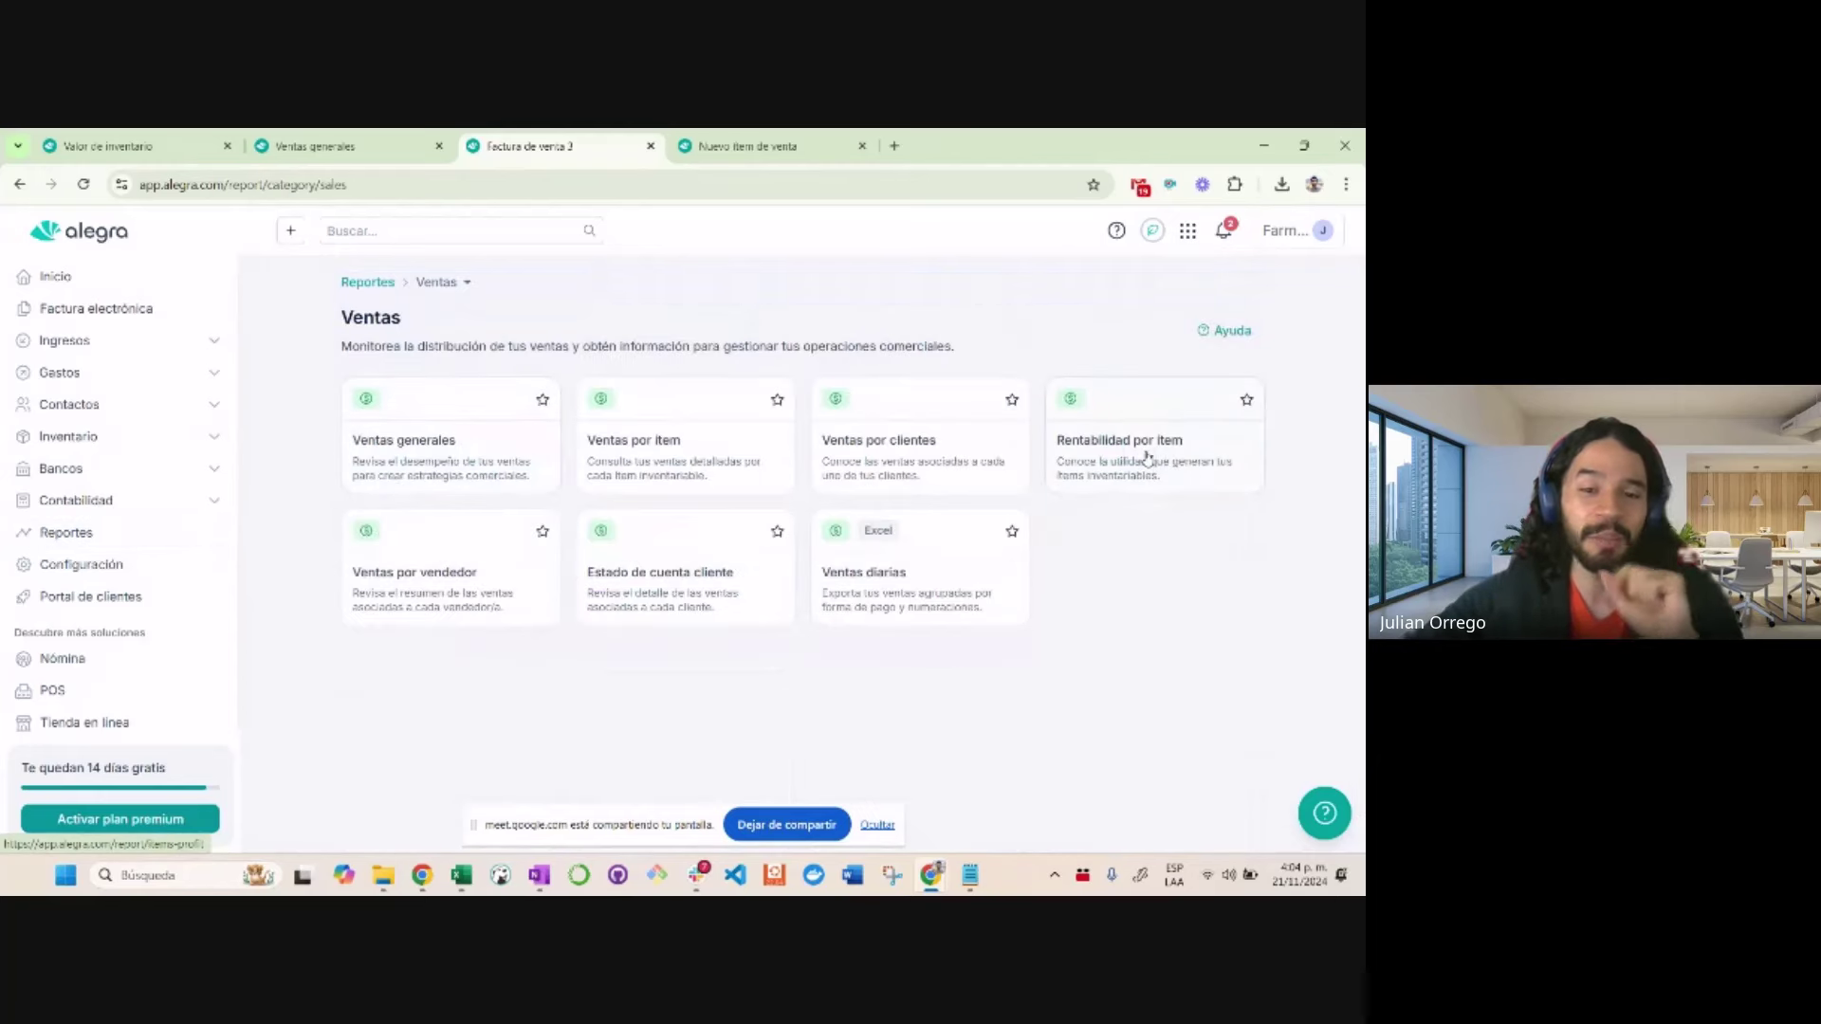
{"action": "left_click", "coordinate": [1148, 459]}
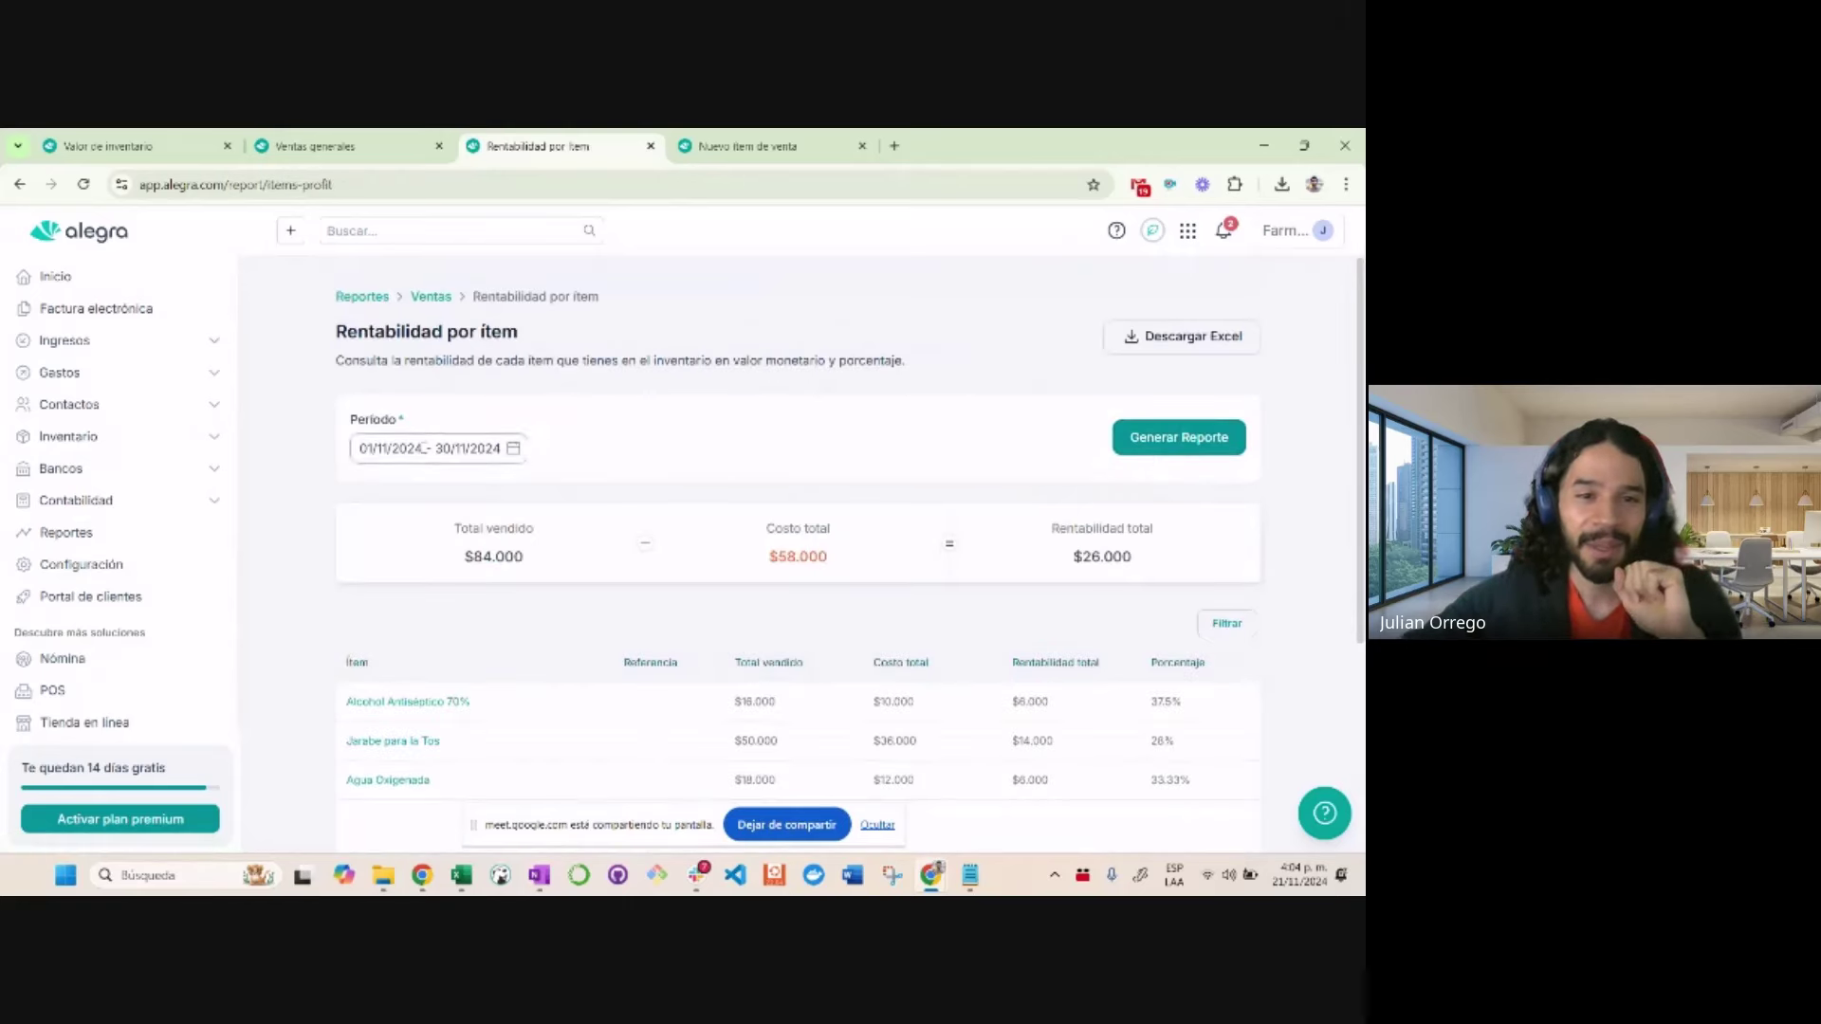
Set the item profitability report's period to 01/09/2024 - 21/11/2024 and generate the report
{"action": "left_click", "coordinate": [493, 449]}
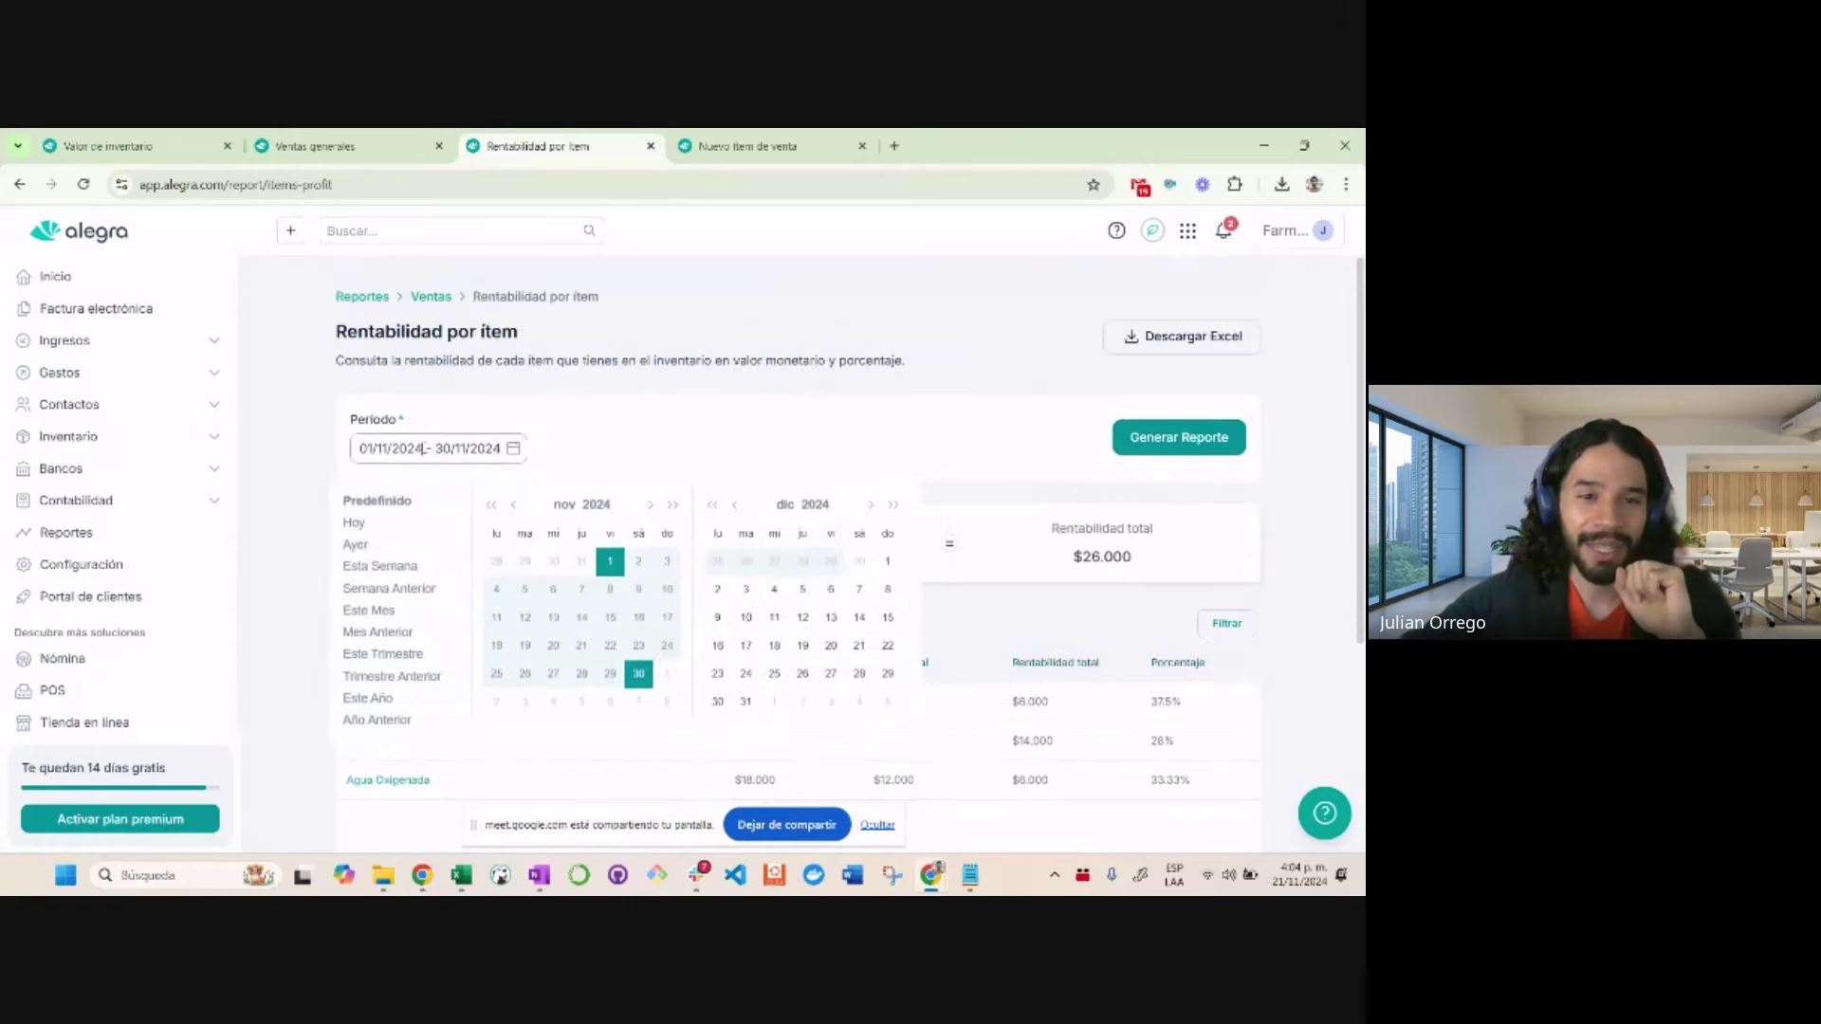
{"action": "left_click", "coordinate": [514, 505]}
{"action": "left_click", "coordinate": [514, 506]}
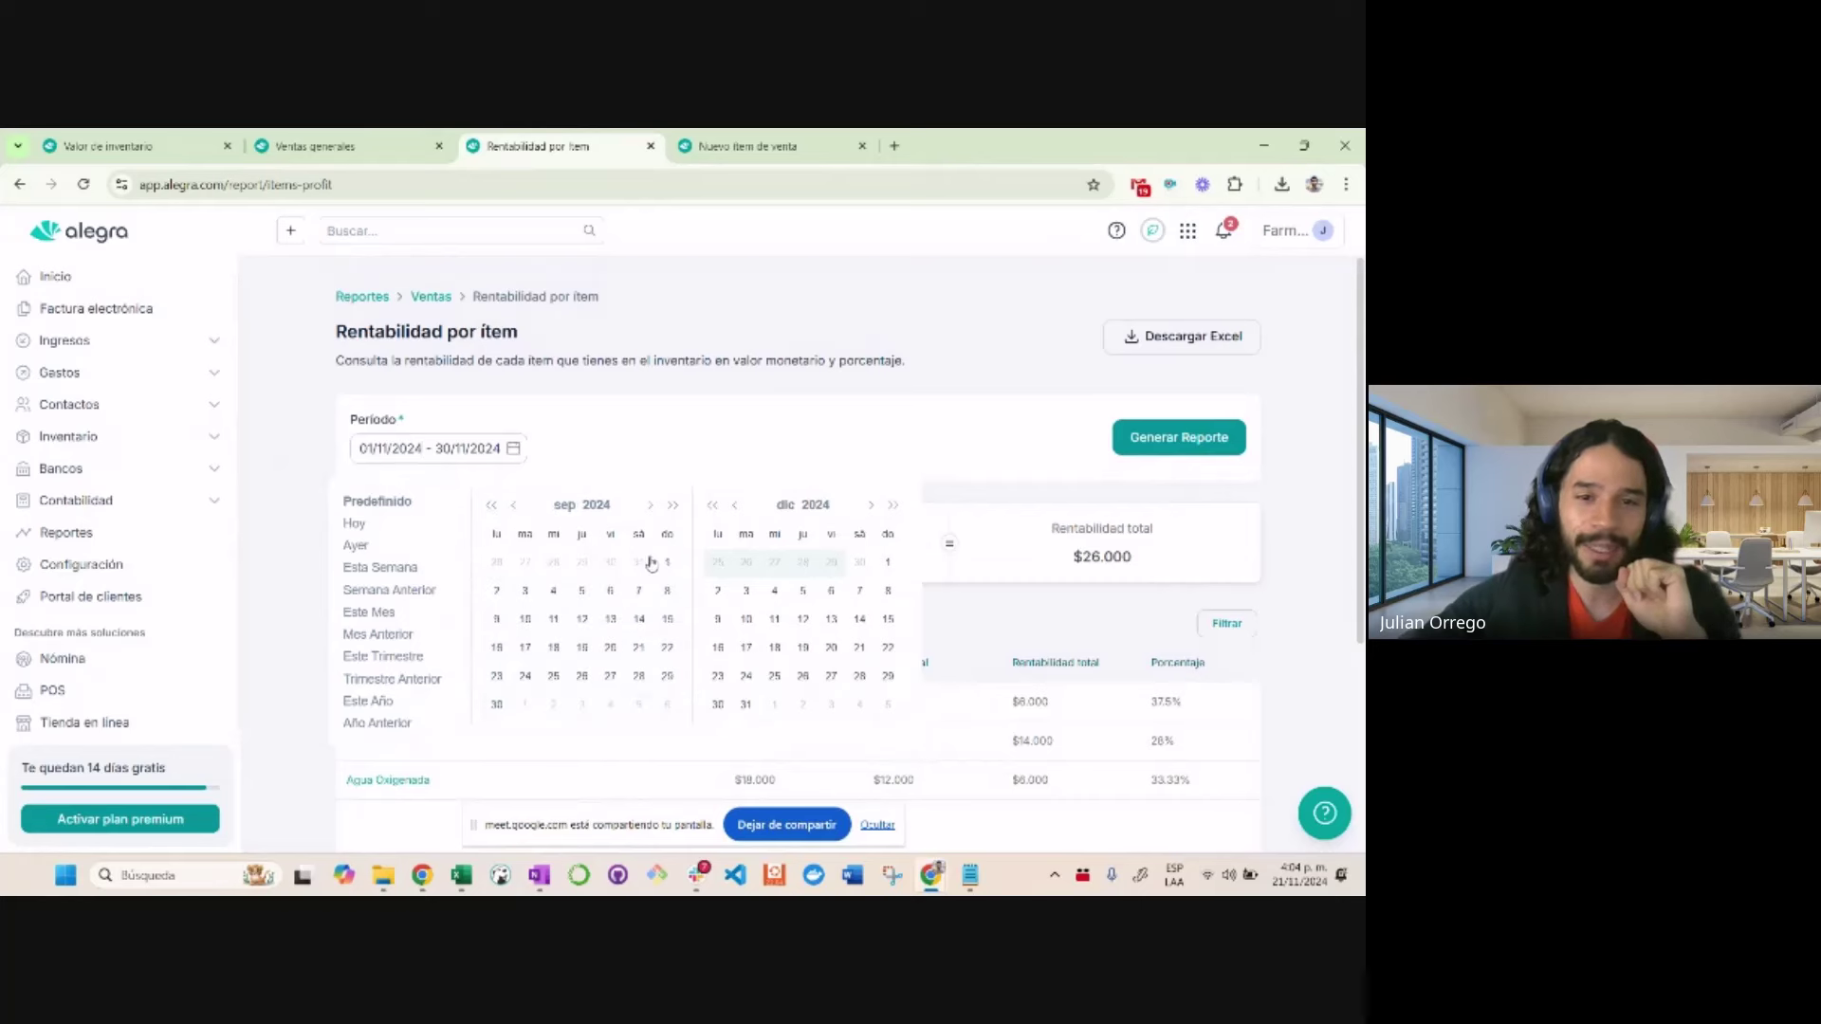
{"action": "left_click", "coordinate": [667, 564]}
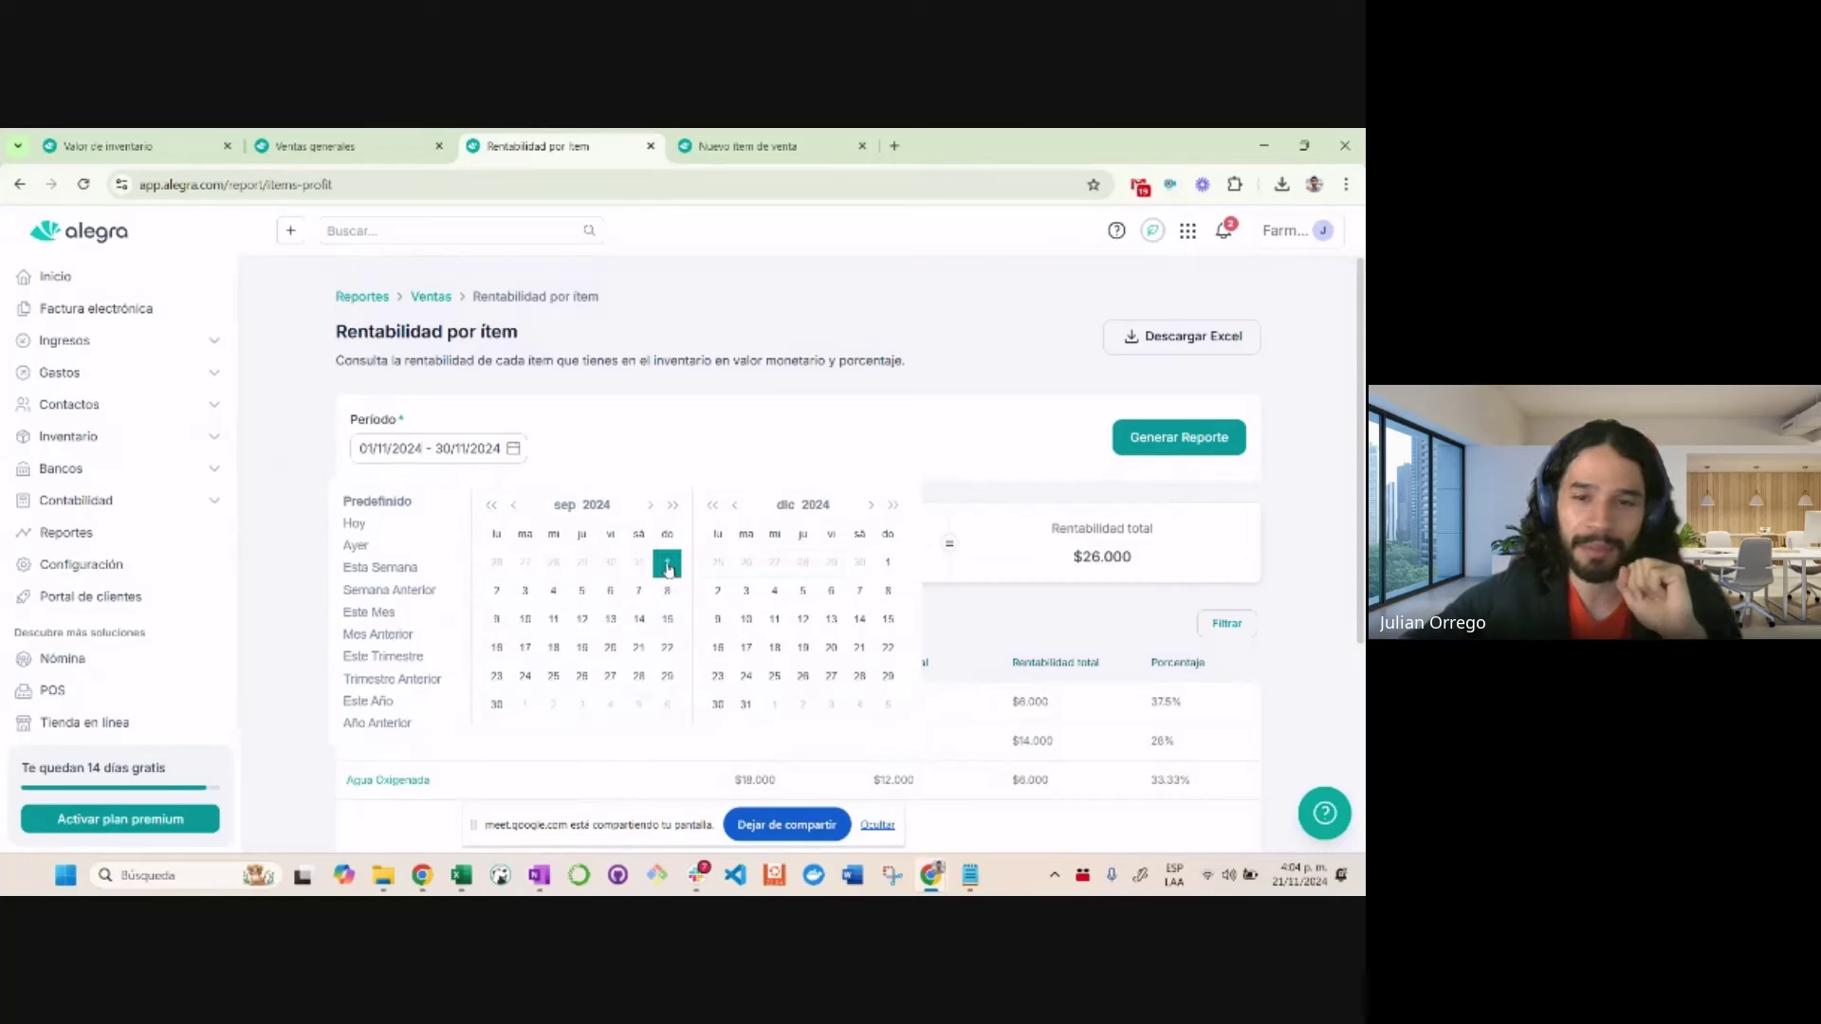
{"action": "left_click", "coordinate": [735, 506]}
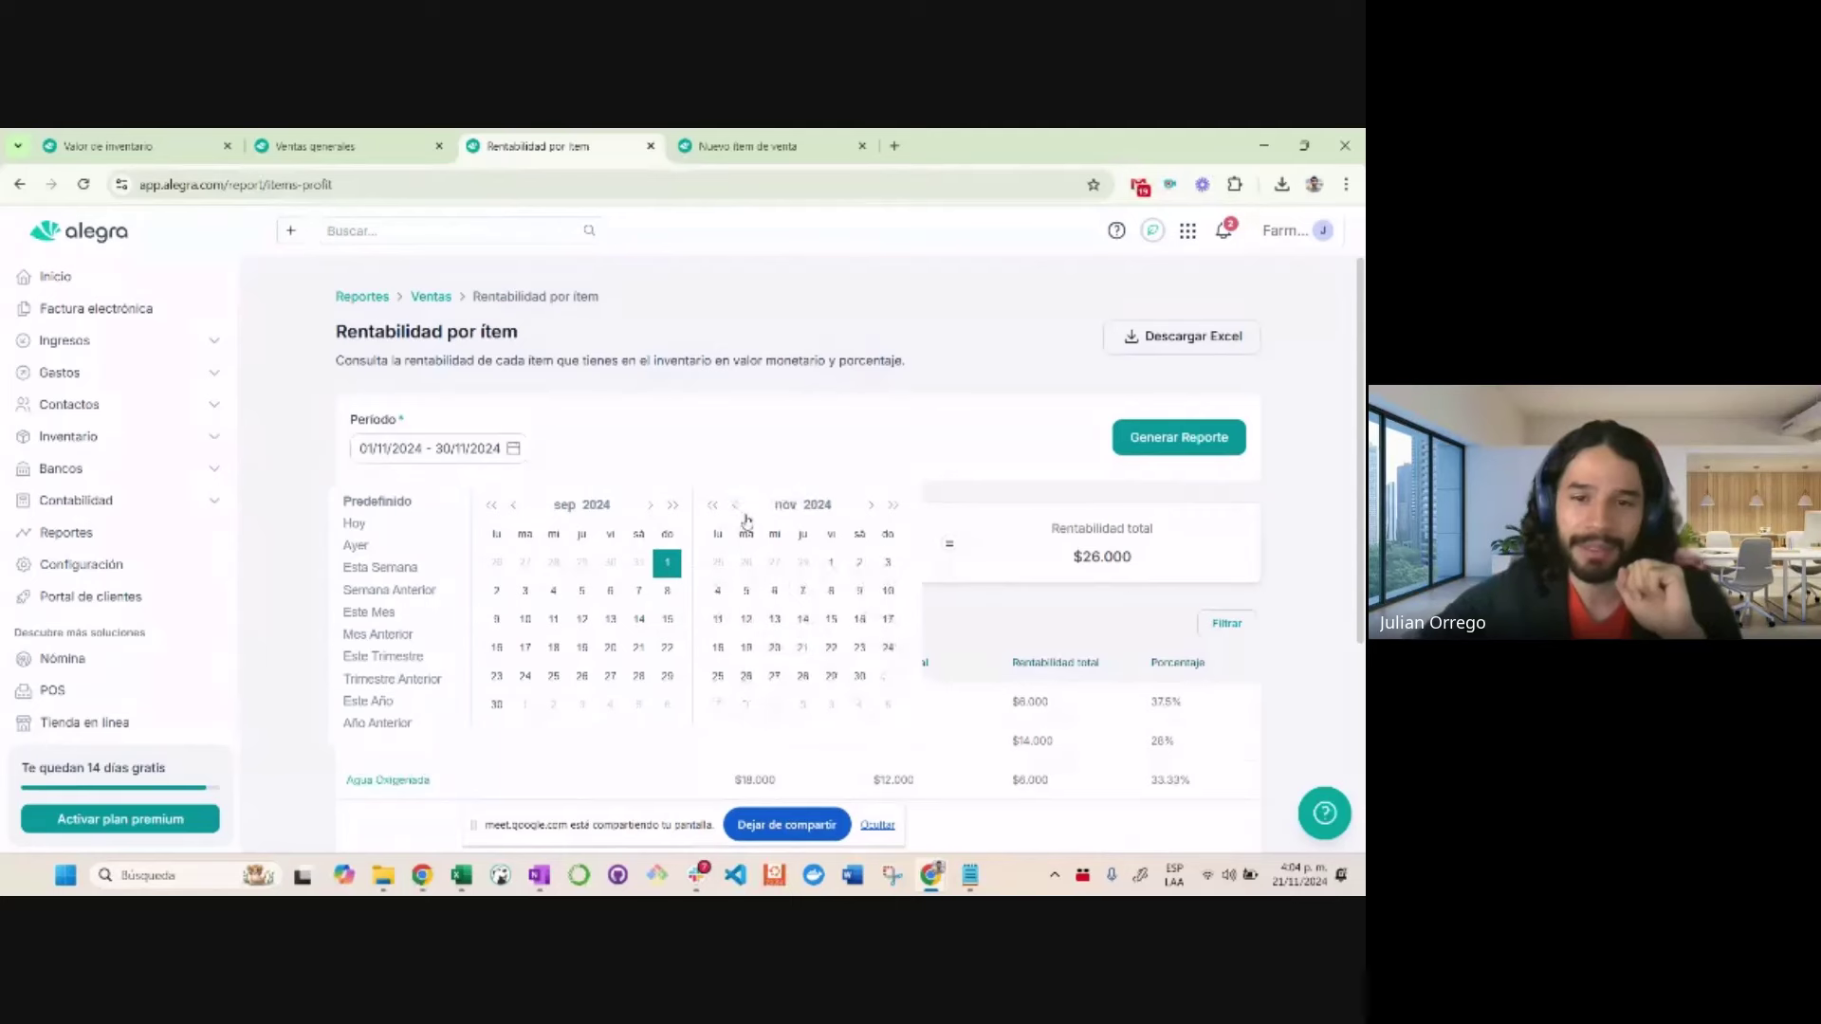
{"action": "left_click", "coordinate": [802, 654]}
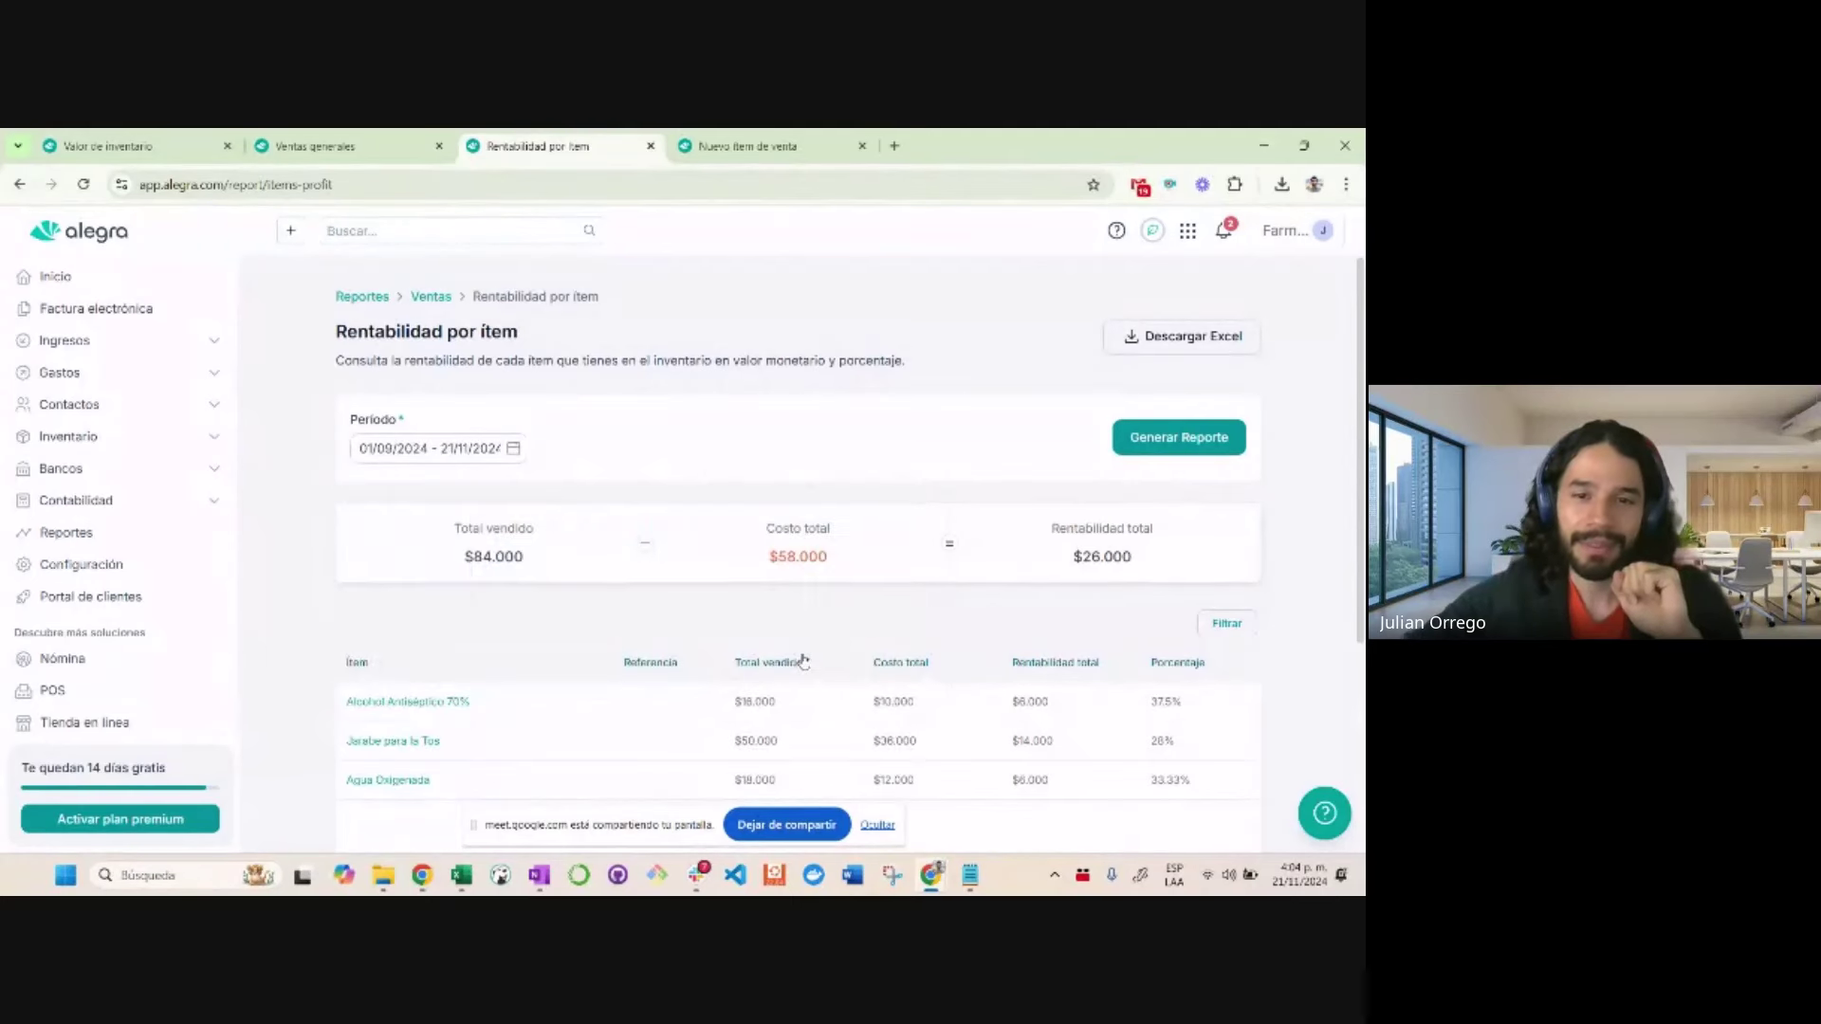
{"action": "left_click", "coordinate": [1148, 458]}
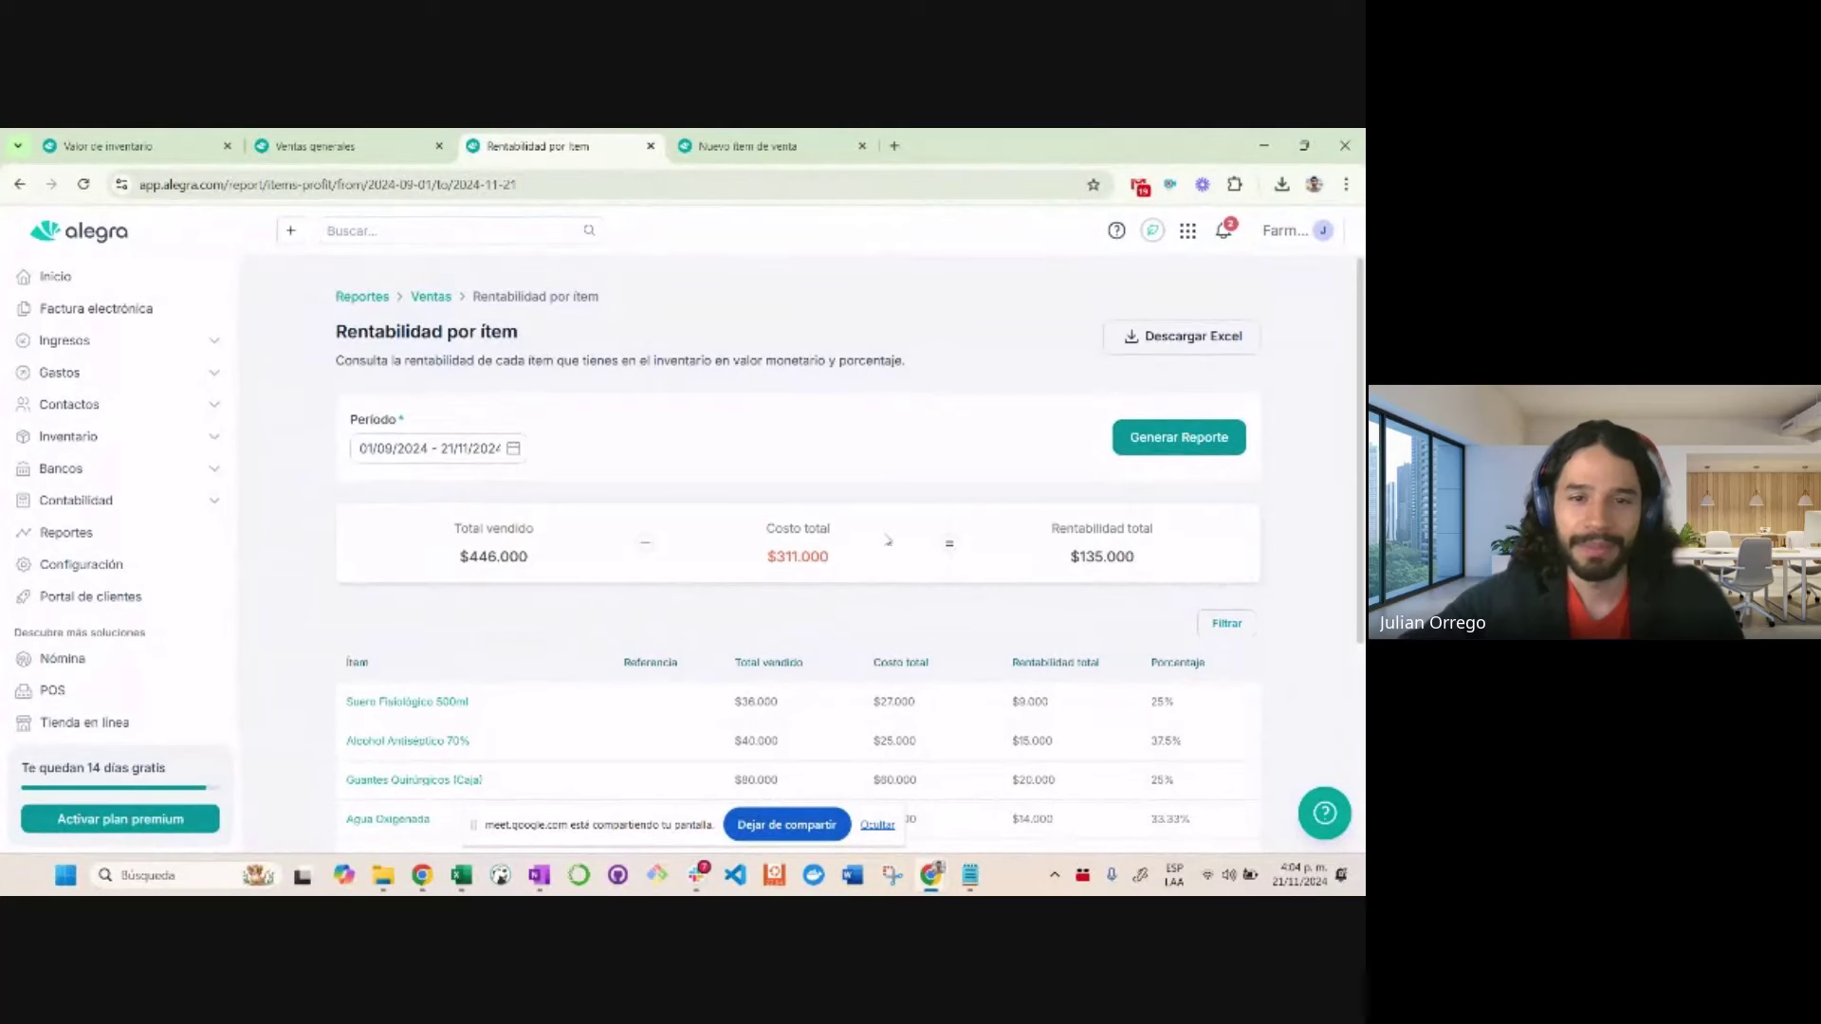
Examine the profitability percentages per item, focusing on Crema Antibacteriana and Alcohol Antiséptico 70%
{"action": "scroll", "coordinate": [888, 541], "scroll_direction": "down", "scroll_amount": 2}
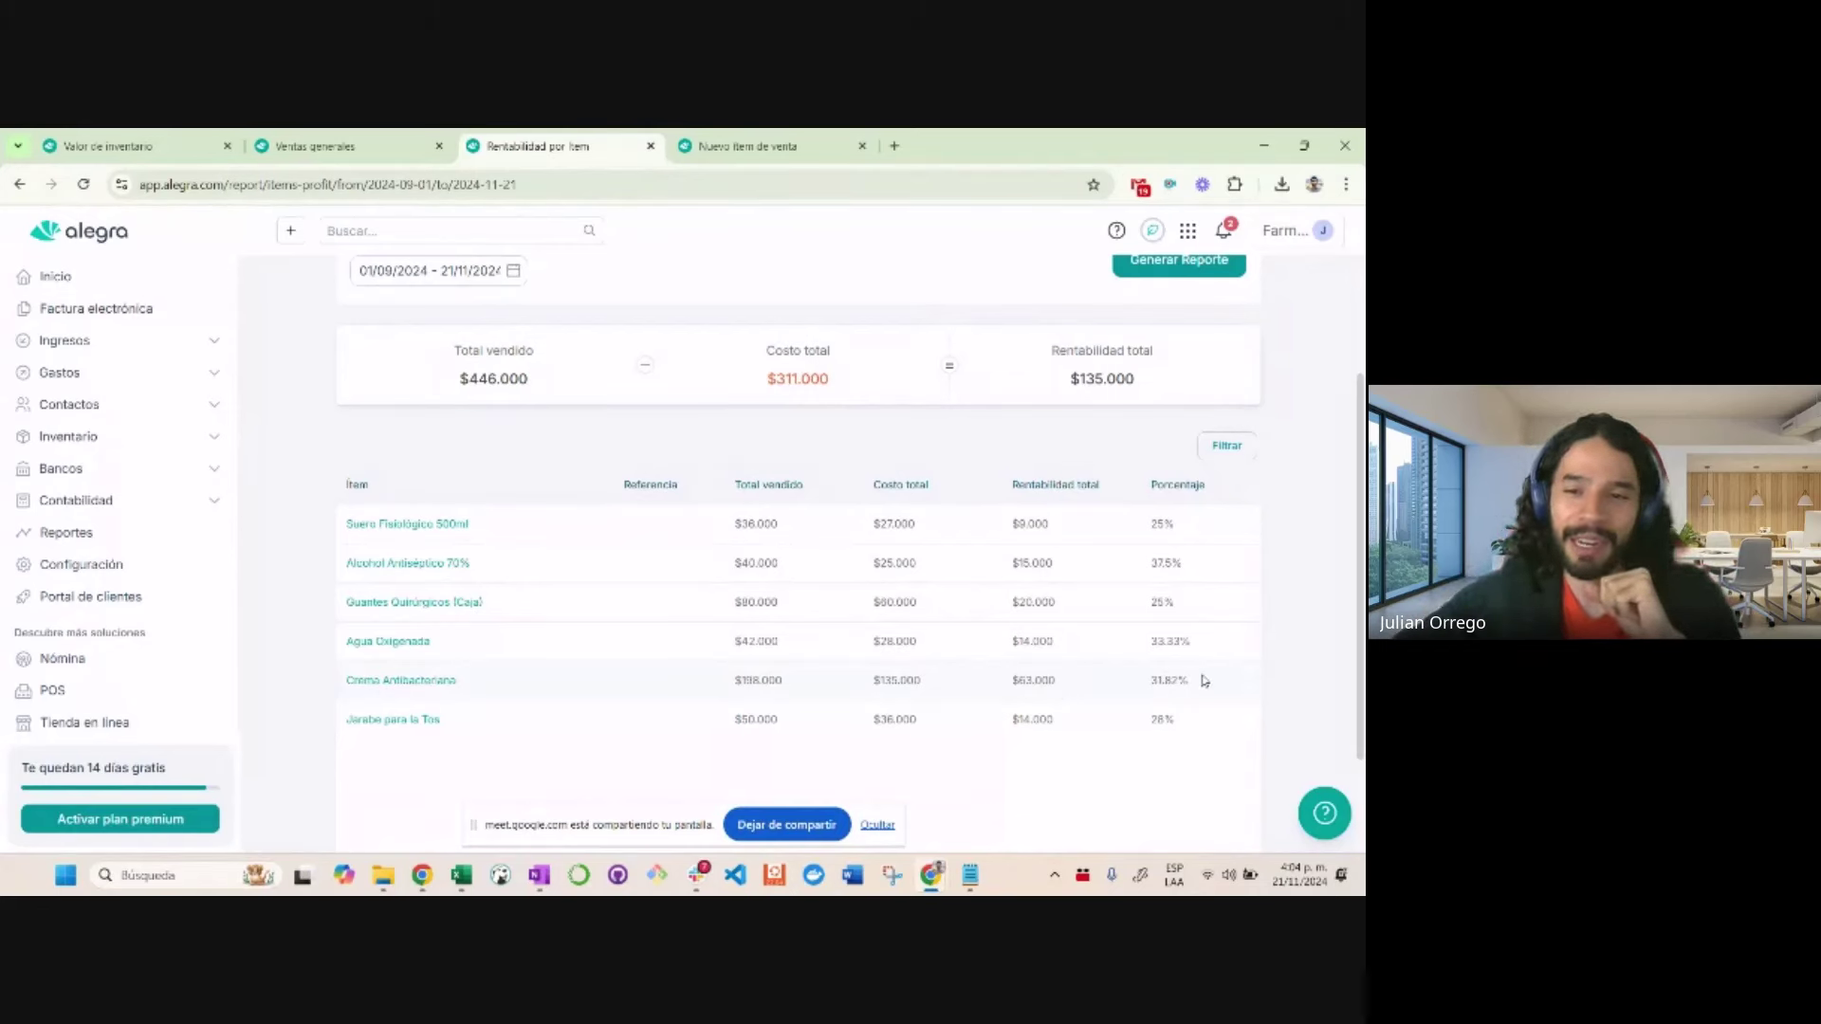
{"action": "left_click_drag", "start_coordinate": [1191, 684], "coordinate": [1151, 681]}
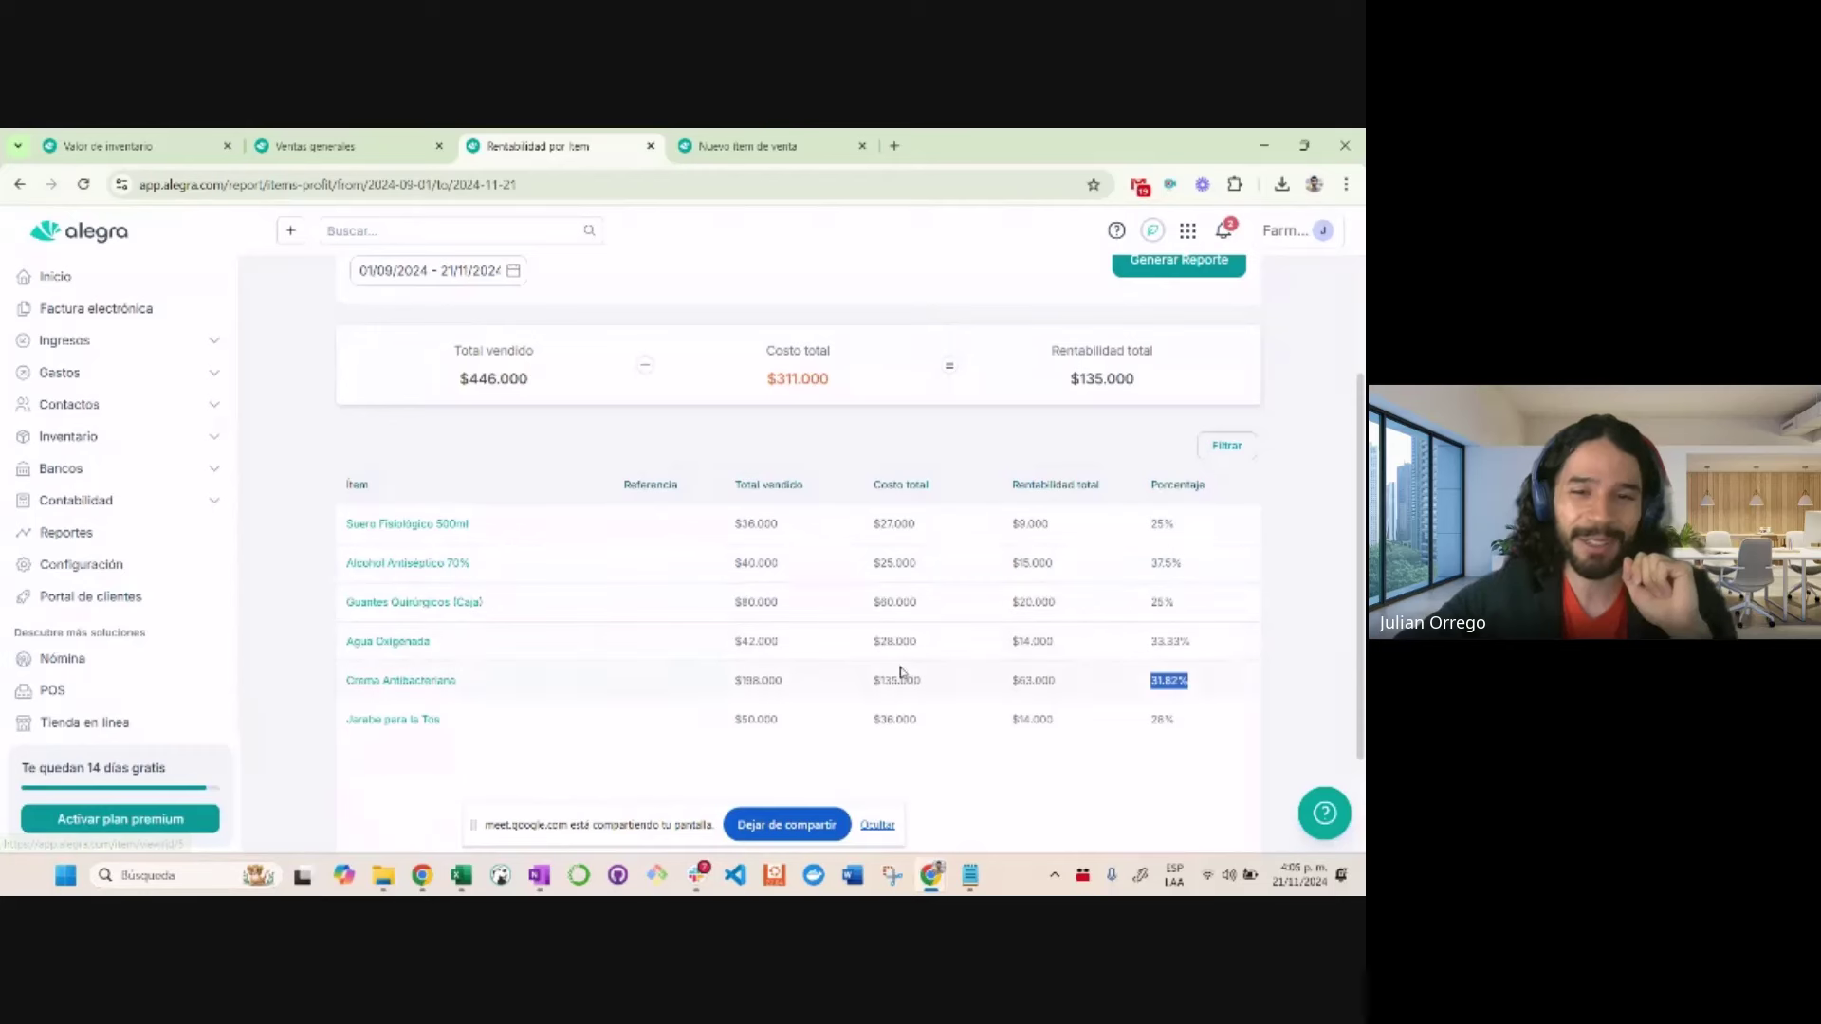
{"action": "left_click", "coordinate": [1196, 567]}
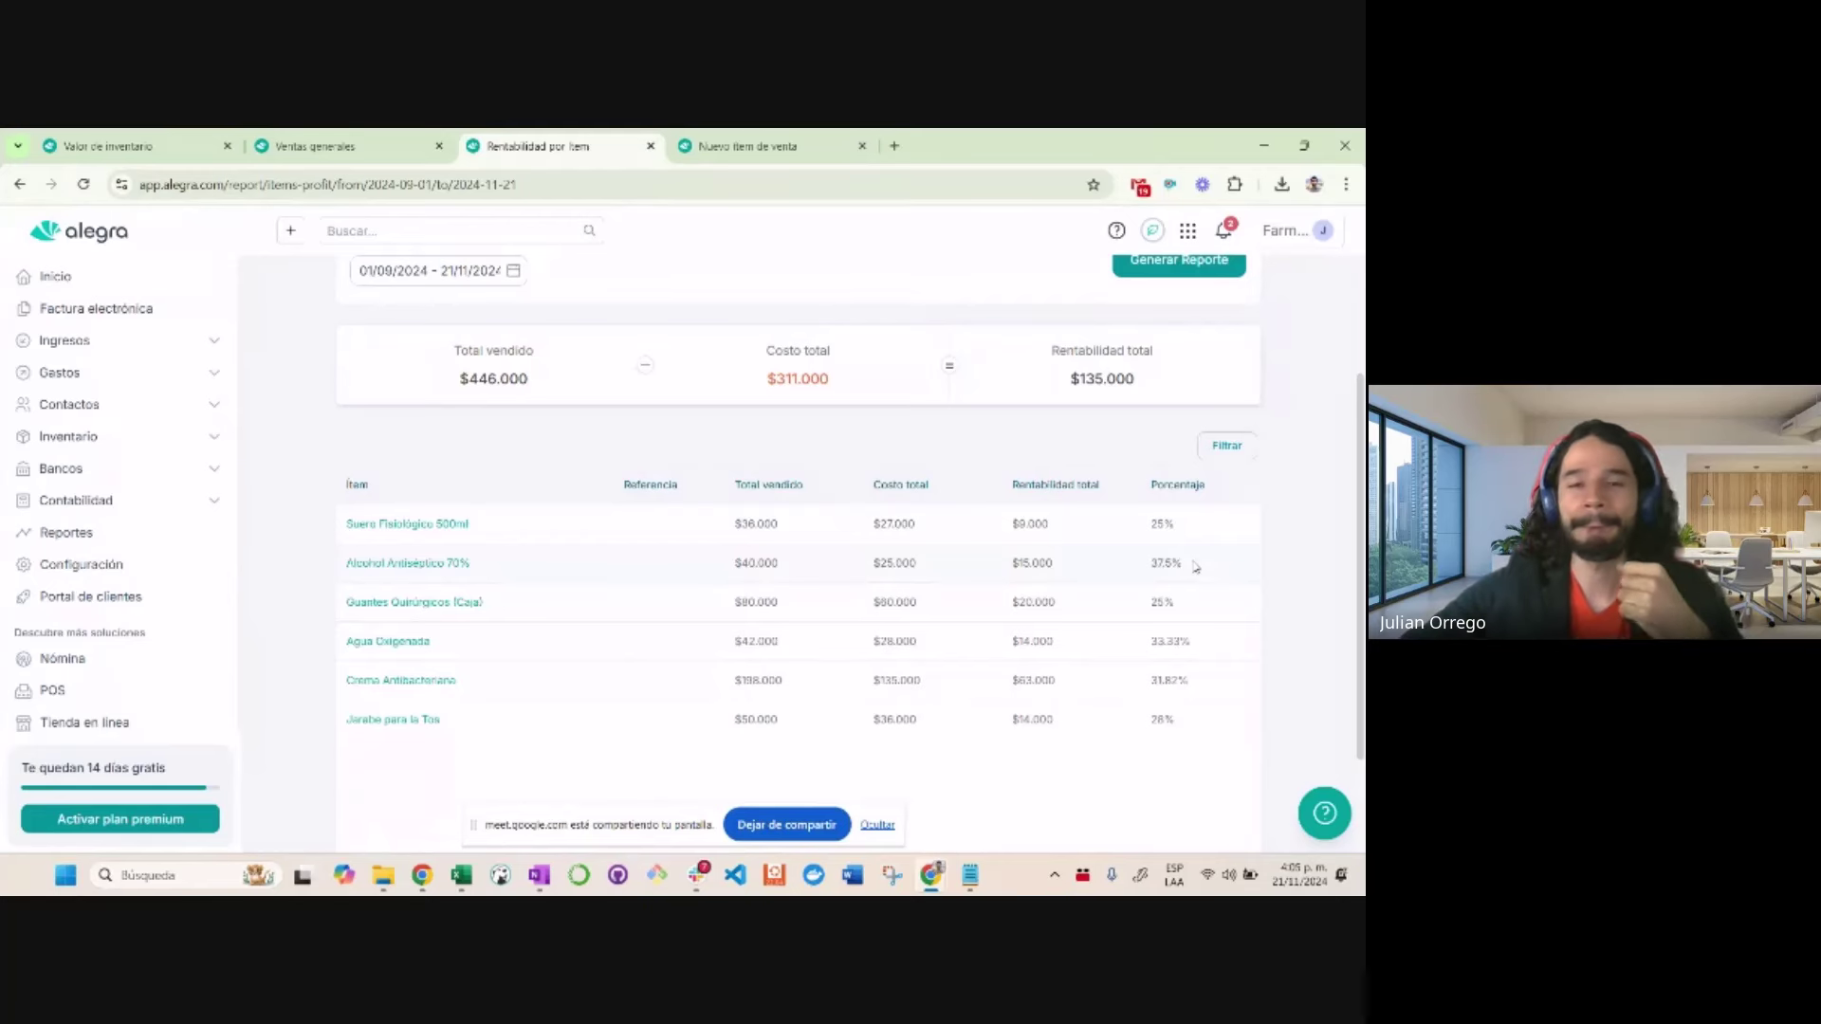
Return to the home dashboard and review the total sales chart with the top products and best customers tables
{"action": "left_click", "coordinate": [107, 144]}
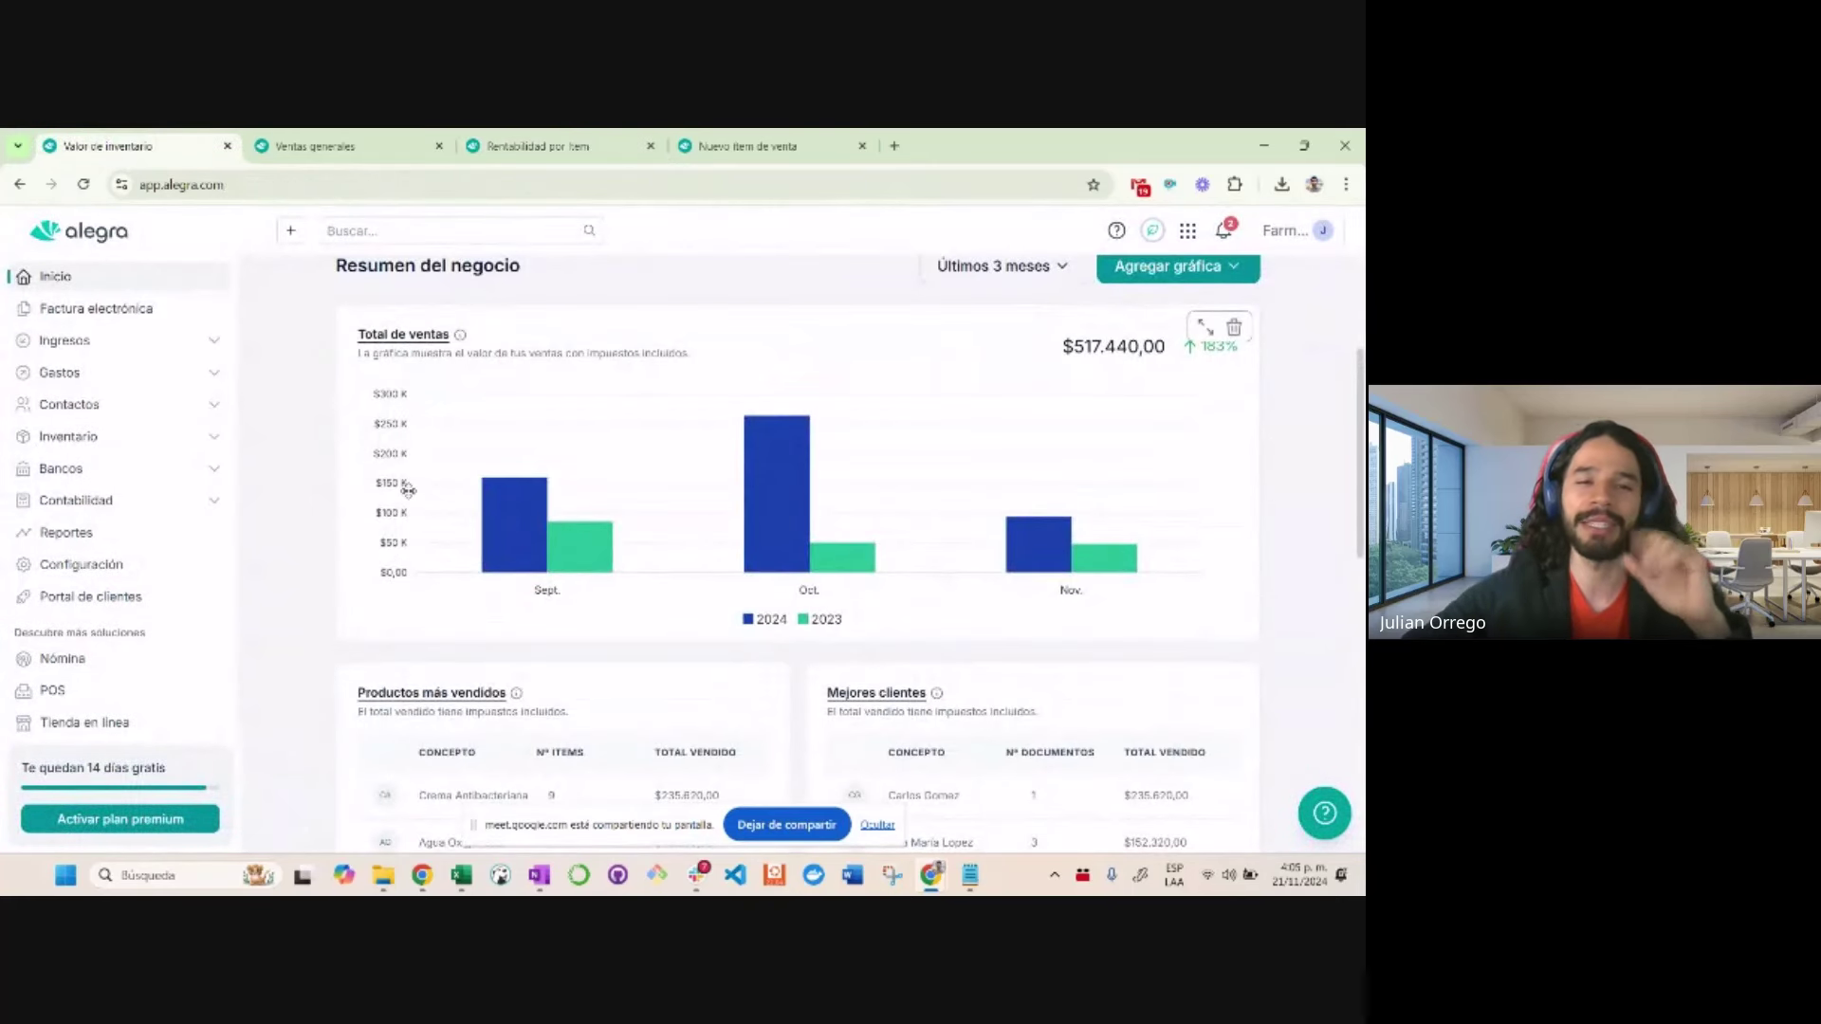
{"action": "scroll", "coordinate": [407, 490], "scroll_direction": "down", "scroll_amount": 2}
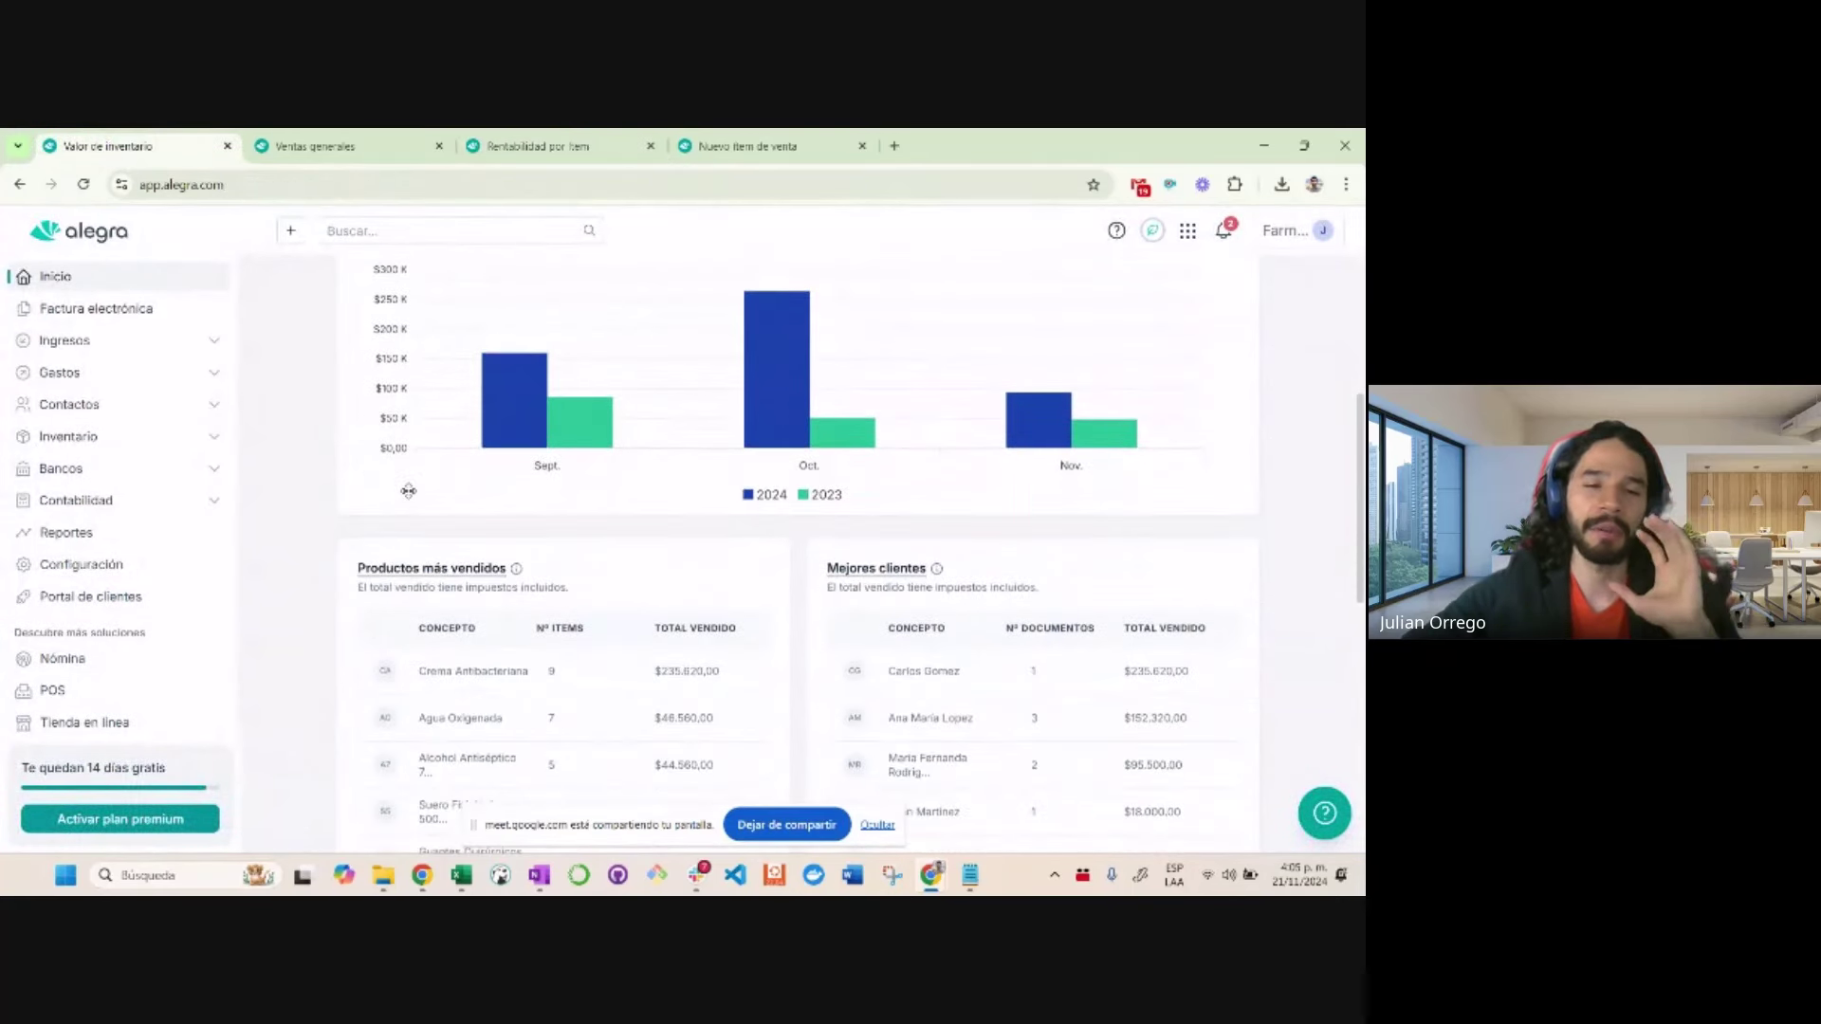
{"action": "scroll", "coordinate": [408, 490], "scroll_direction": "down", "scroll_amount": 2}
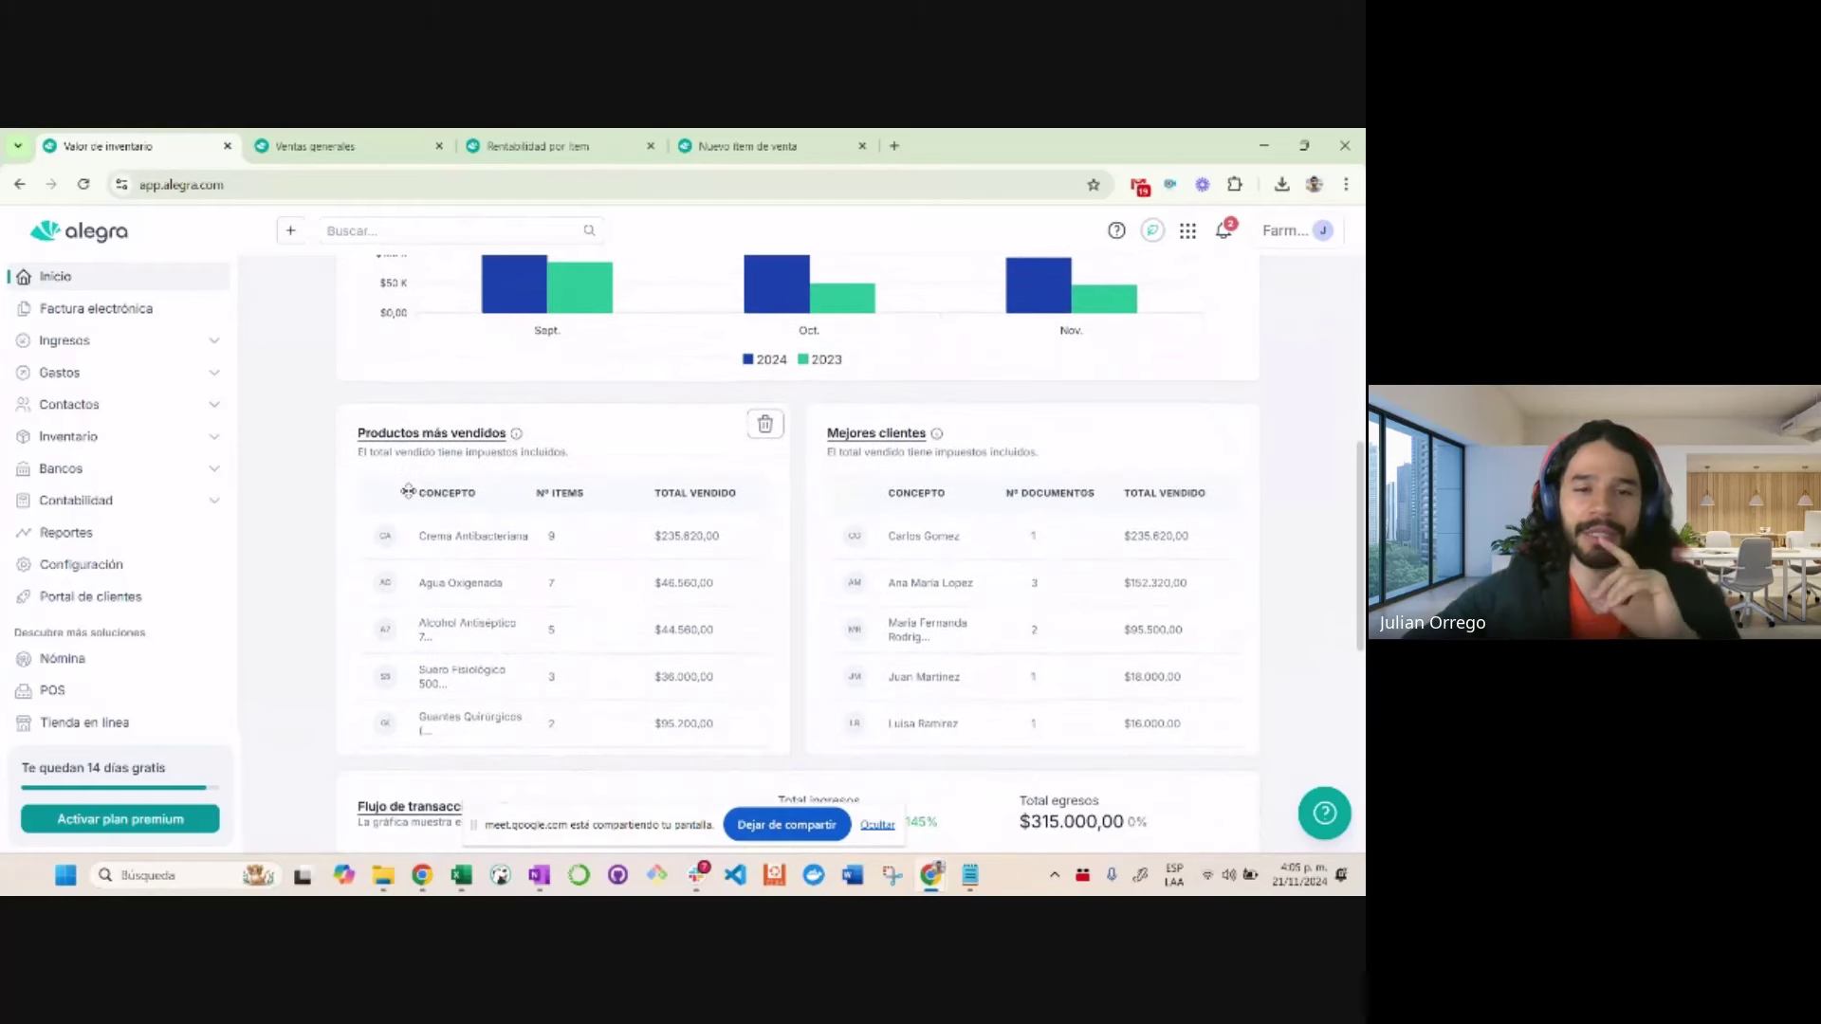
{"action": "scroll", "coordinate": [408, 491], "scroll_direction": "up", "scroll_amount": 1}
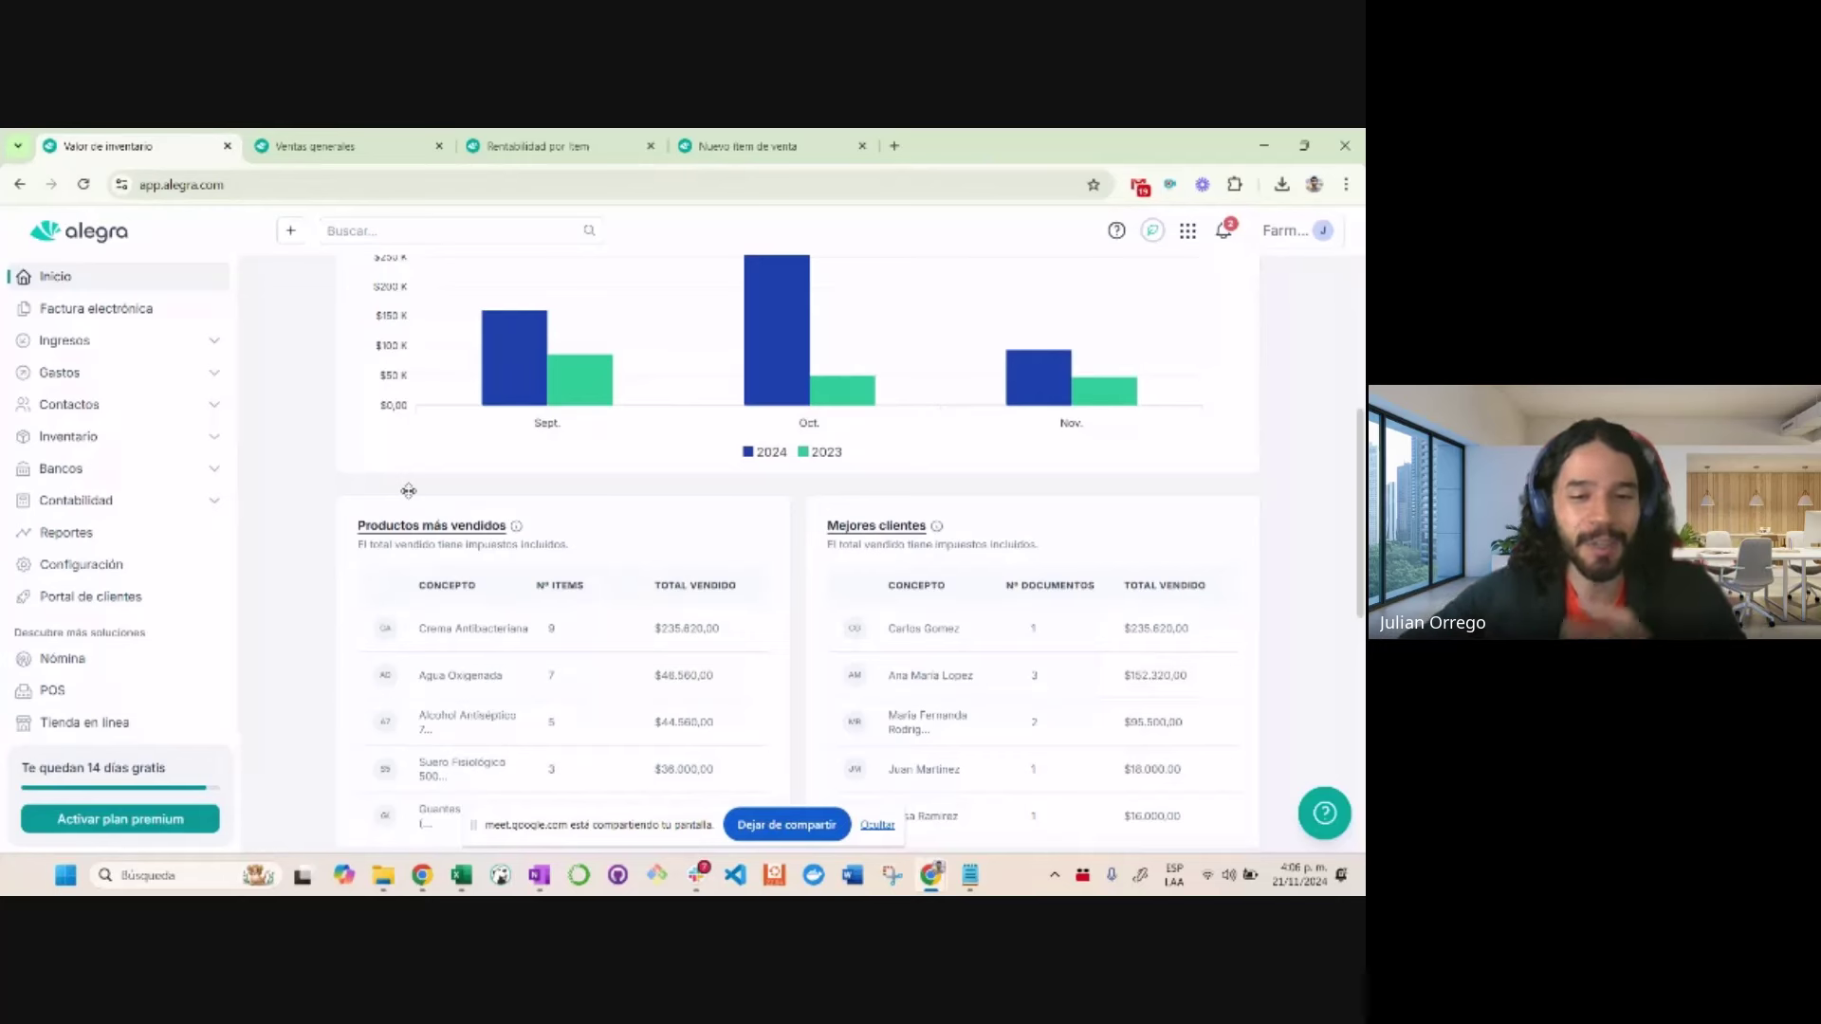
{"action": "scroll", "coordinate": [408, 491], "scroll_direction": "down", "scroll_amount": 2}
{"action": "scroll", "coordinate": [408, 491], "scroll_direction": "up", "scroll_amount": 4}
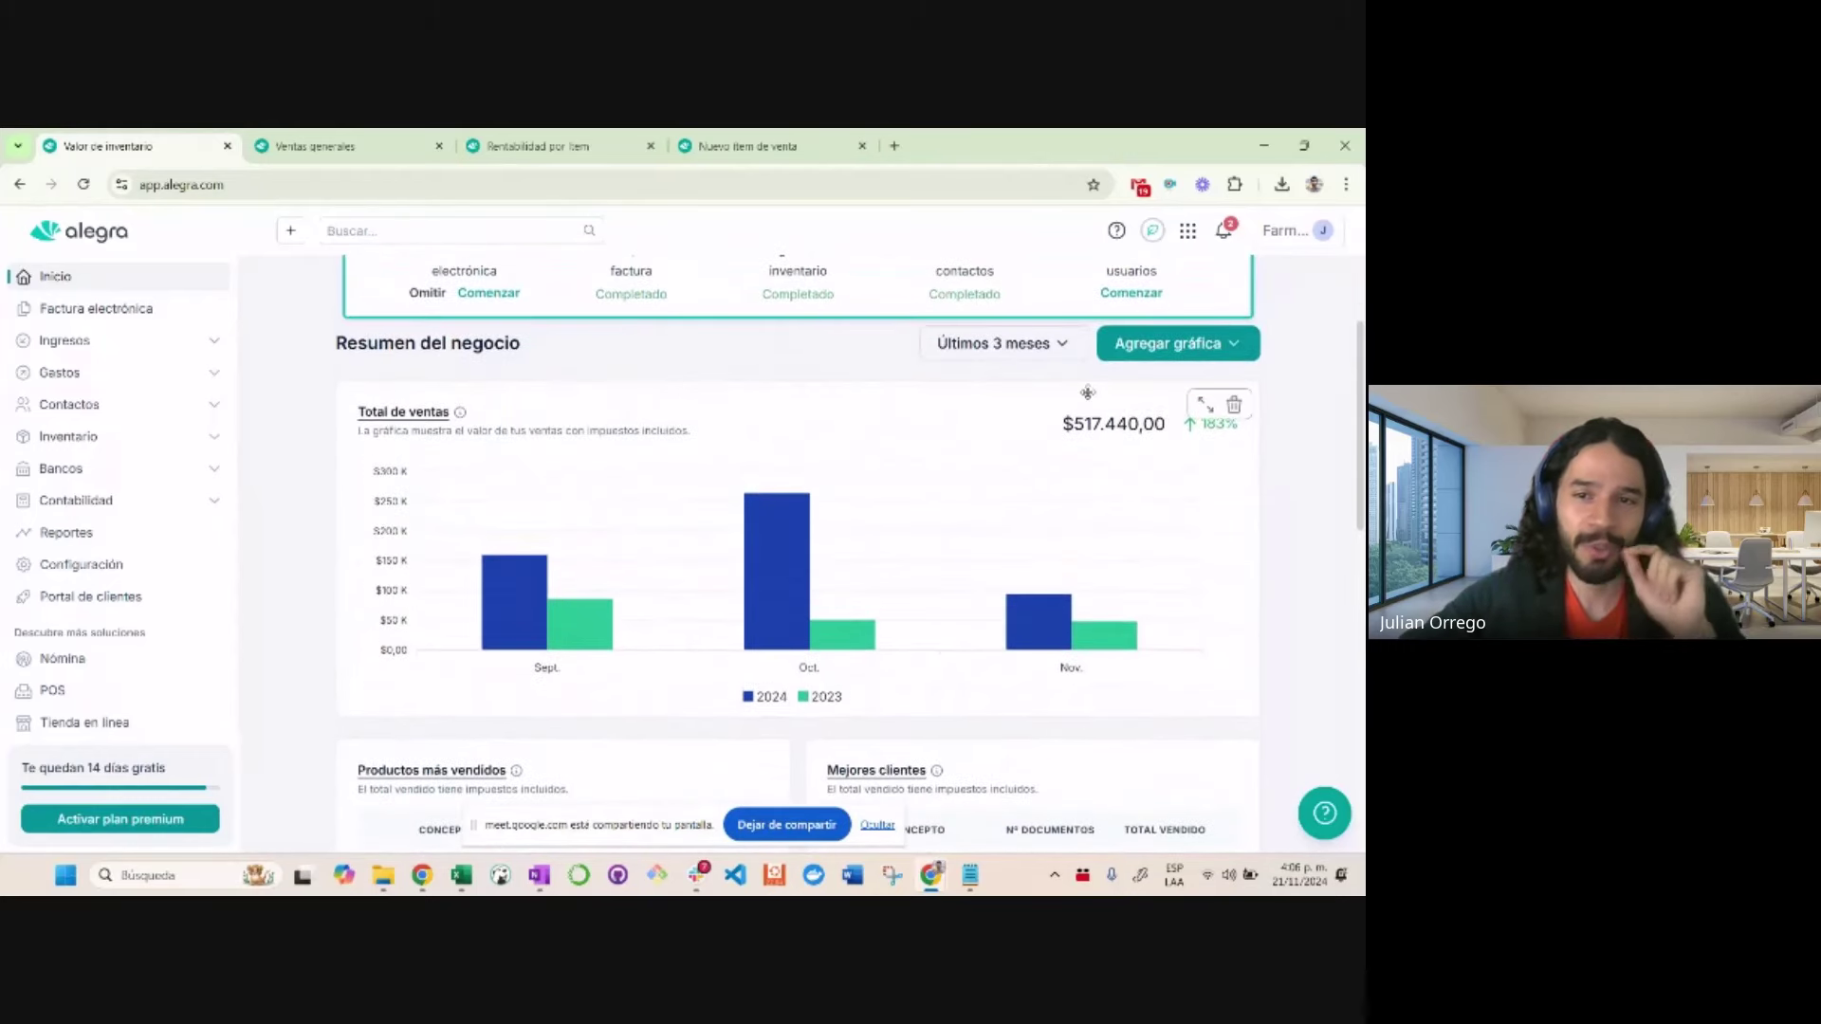
Add the Distribución de gastos chart to the business summary dashboard and review it with the transaction flow chart
{"action": "left_click", "coordinate": [1152, 347]}
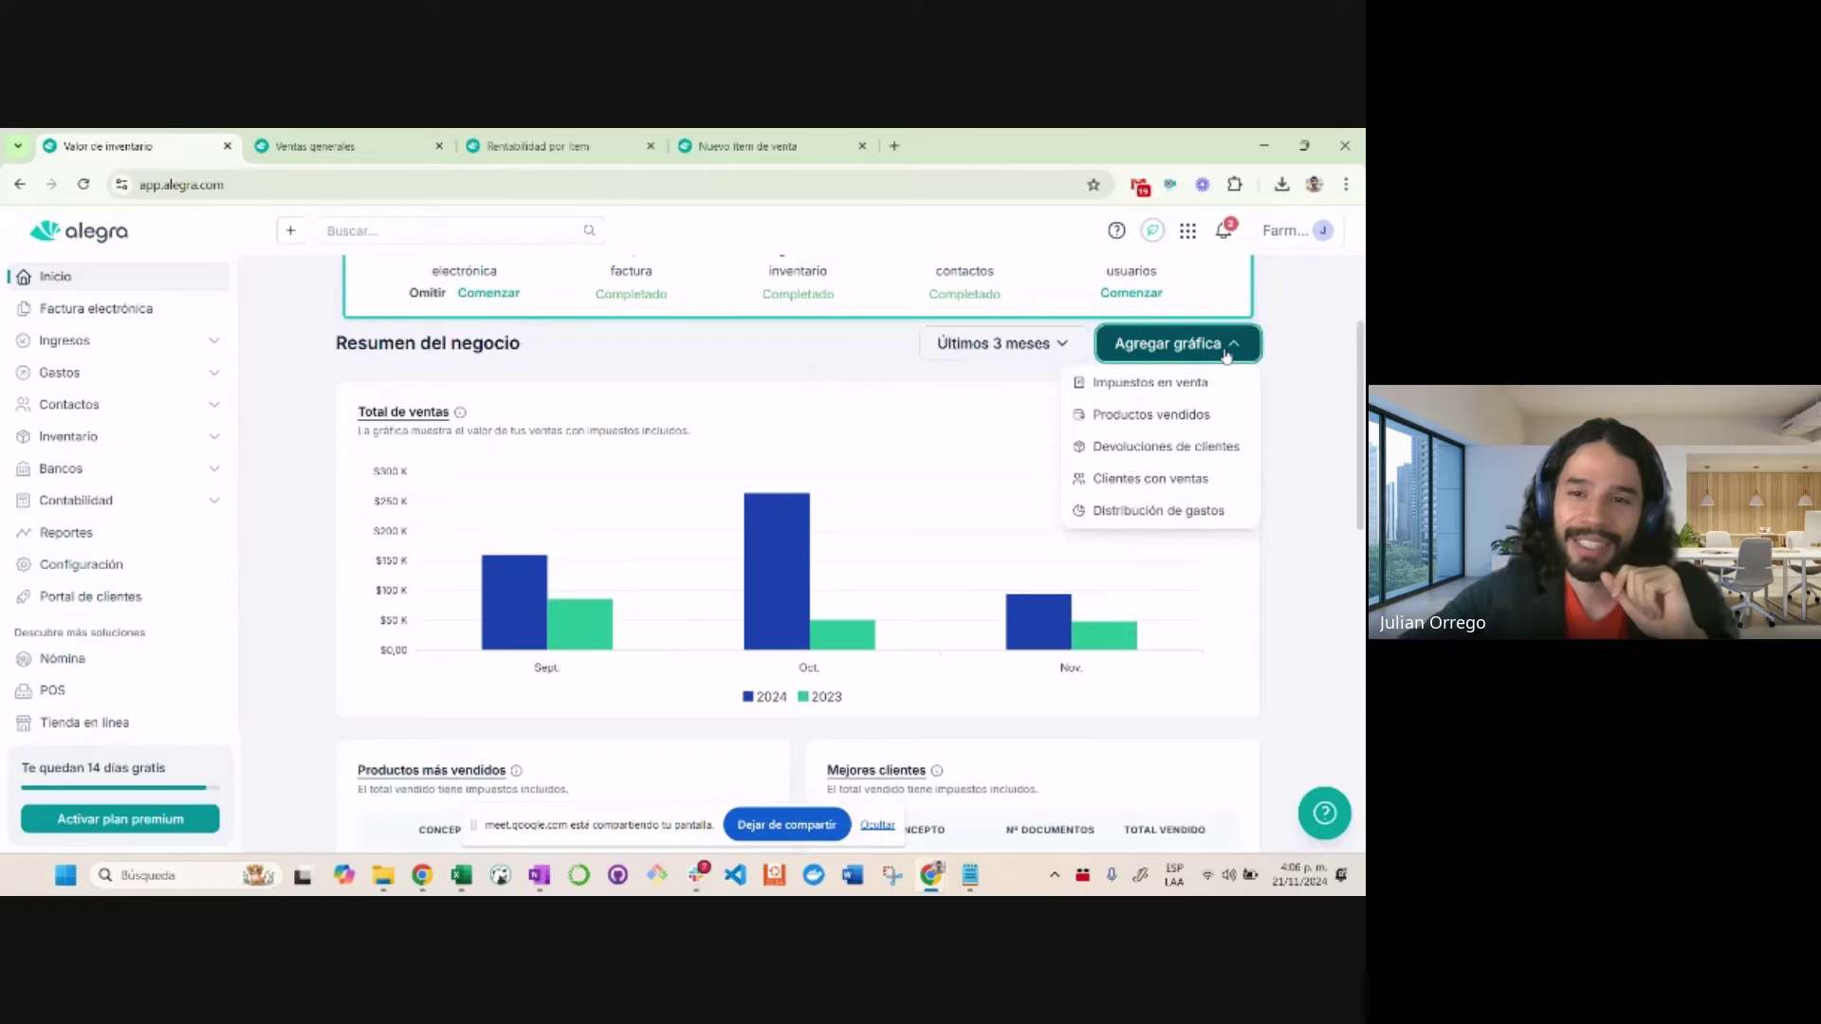
{"action": "left_click", "coordinate": [1154, 517]}
{"action": "scroll", "coordinate": [1346, 569], "scroll_direction": "down", "scroll_amount": 2}
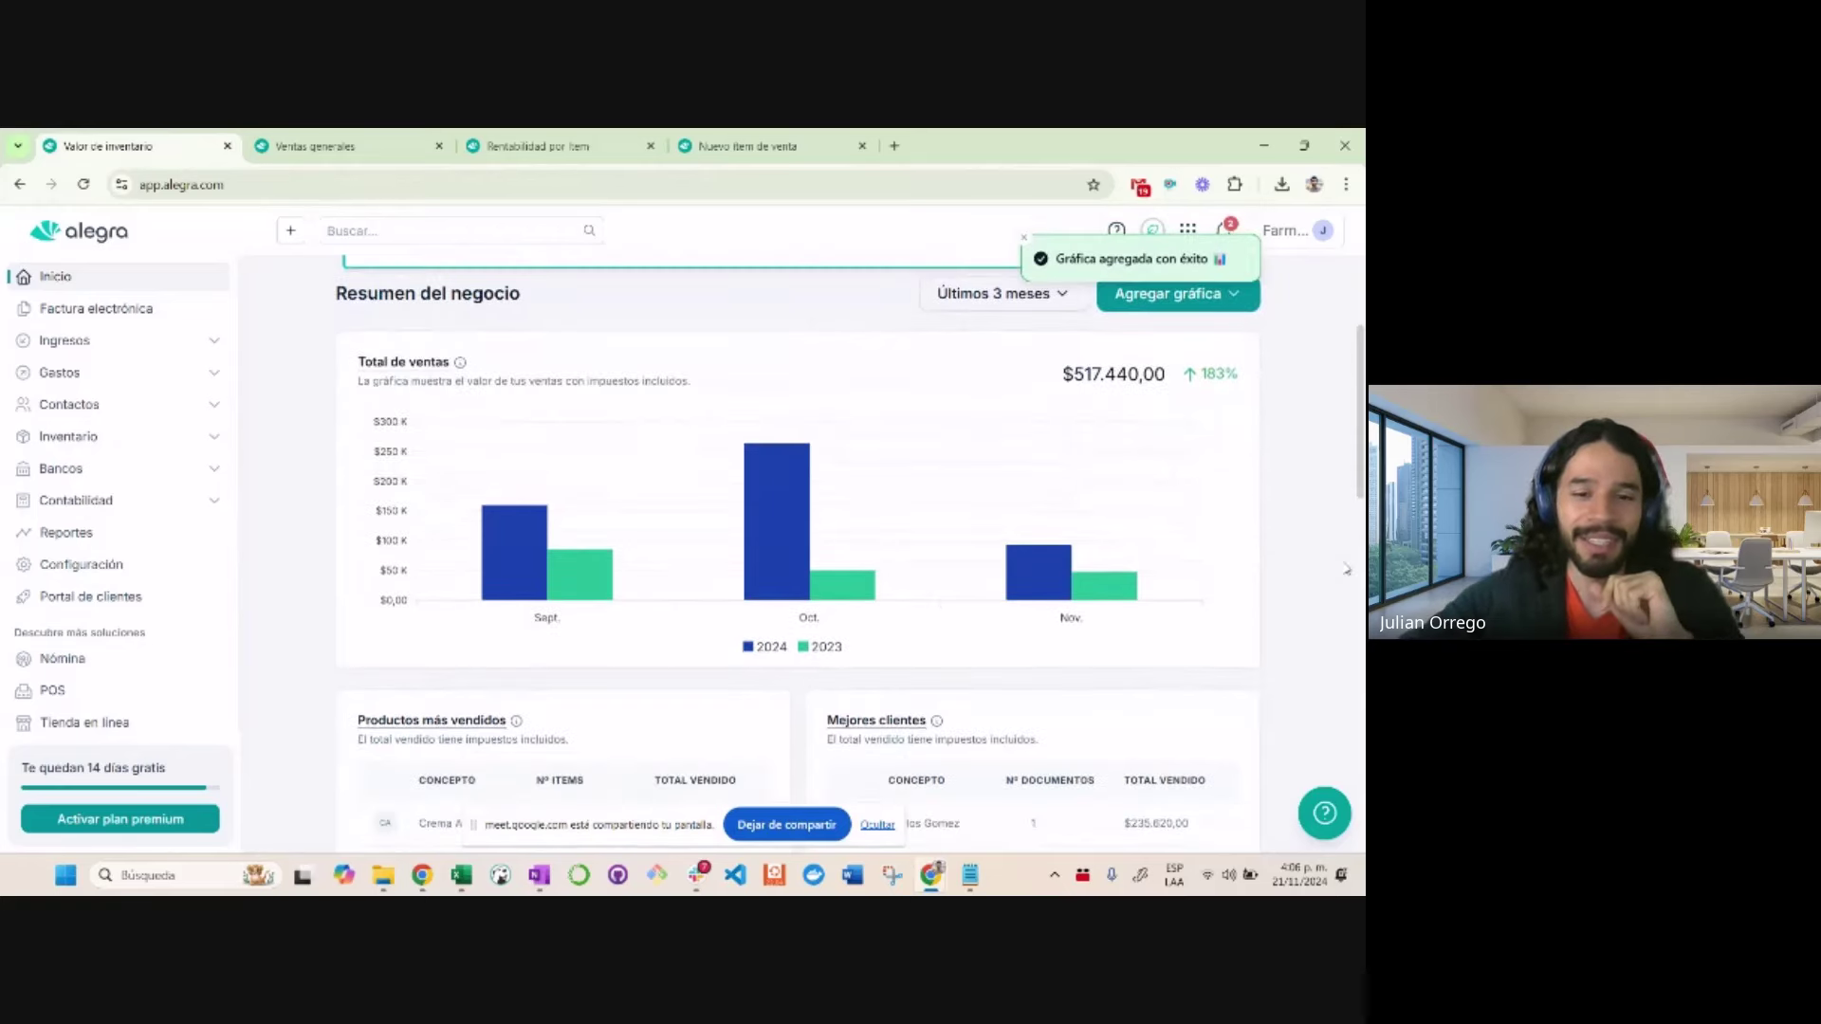
{"action": "scroll", "coordinate": [1346, 569], "scroll_direction": "down", "scroll_amount": 10}
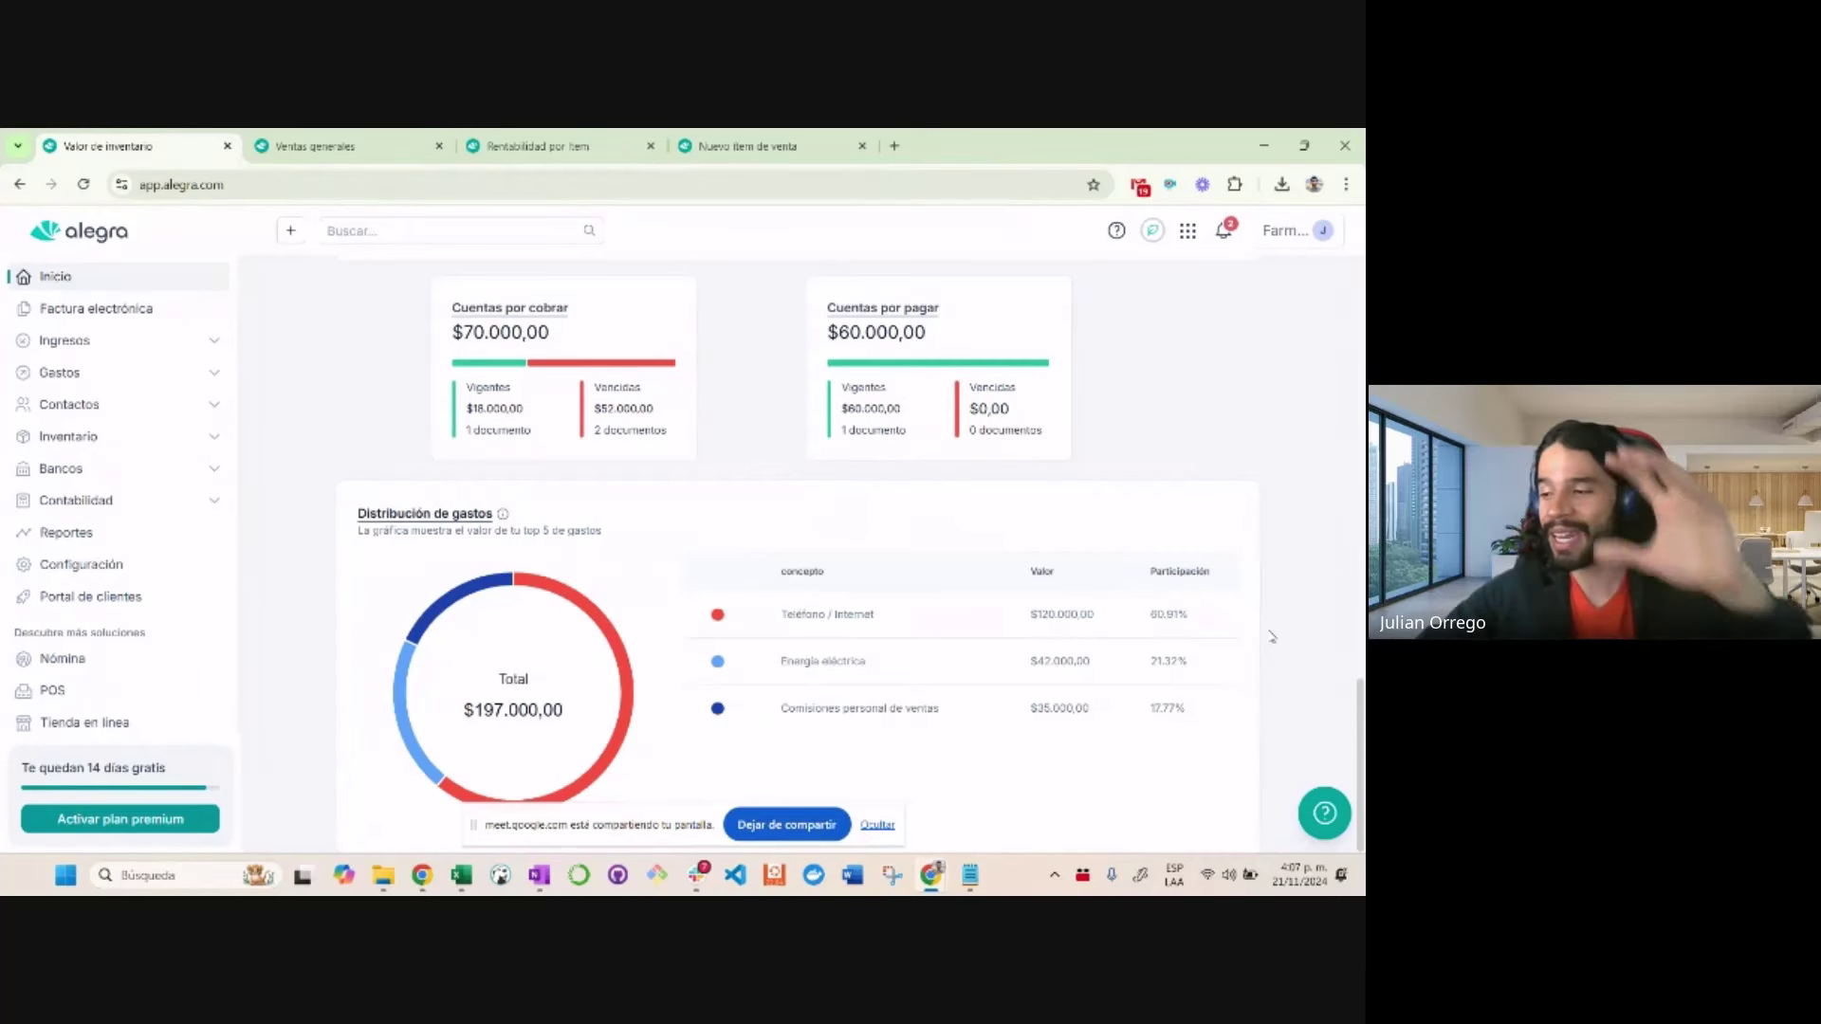
{"action": "scroll", "coordinate": [1272, 637], "scroll_direction": "up", "scroll_amount": 5}
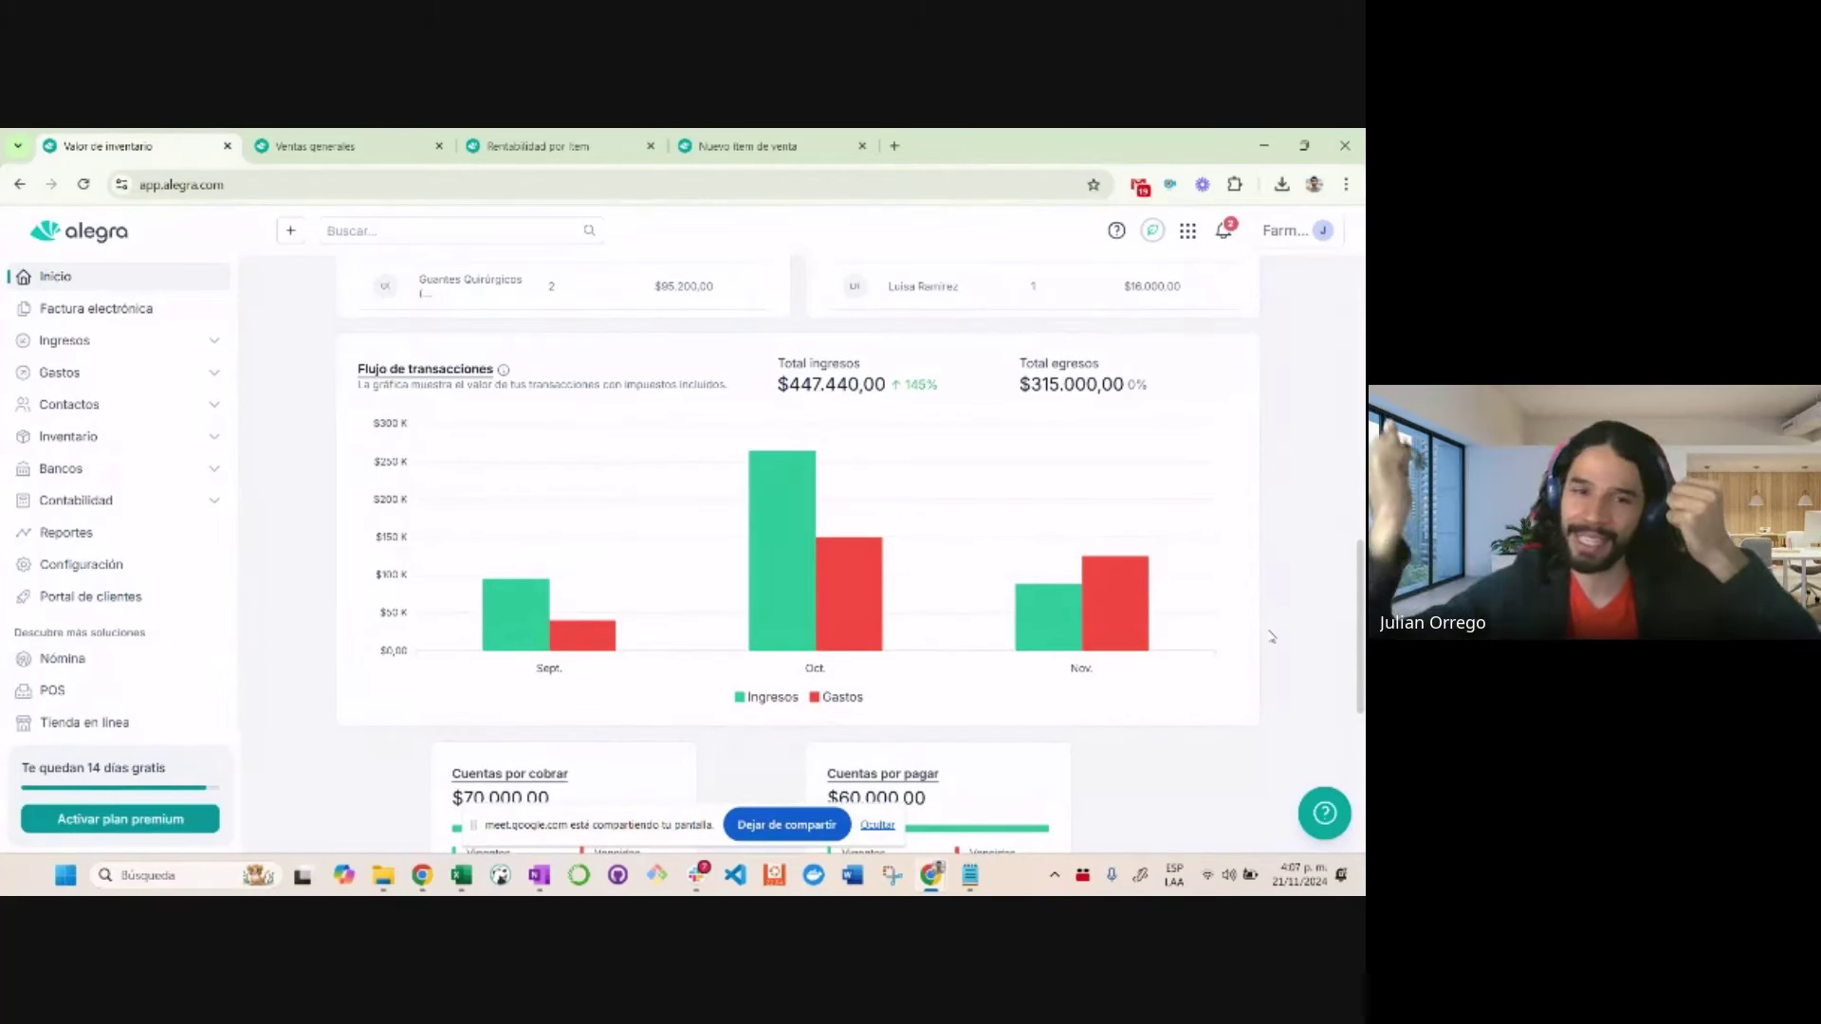
{"action": "scroll", "coordinate": [1272, 636], "scroll_direction": "up", "scroll_amount": 1}
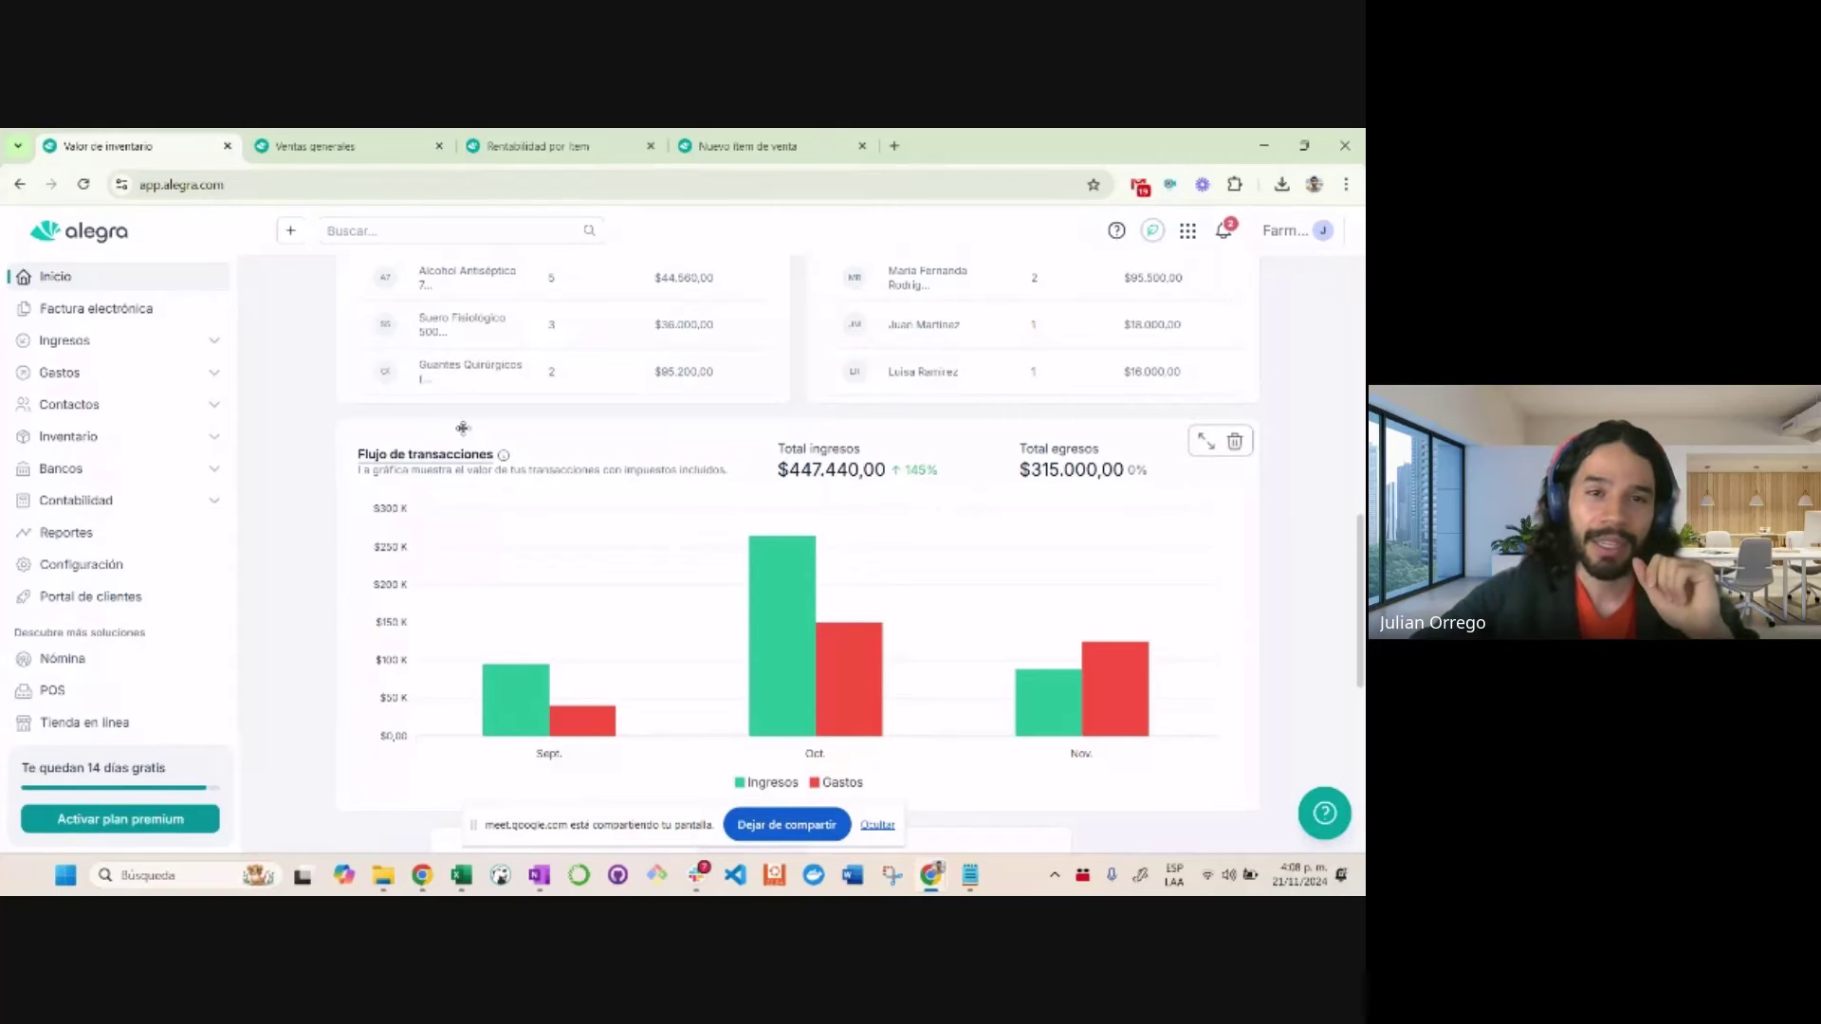
Switch from the general sales report to the Administrativos report category and view its available reports
{"action": "left_click", "coordinate": [340, 144]}
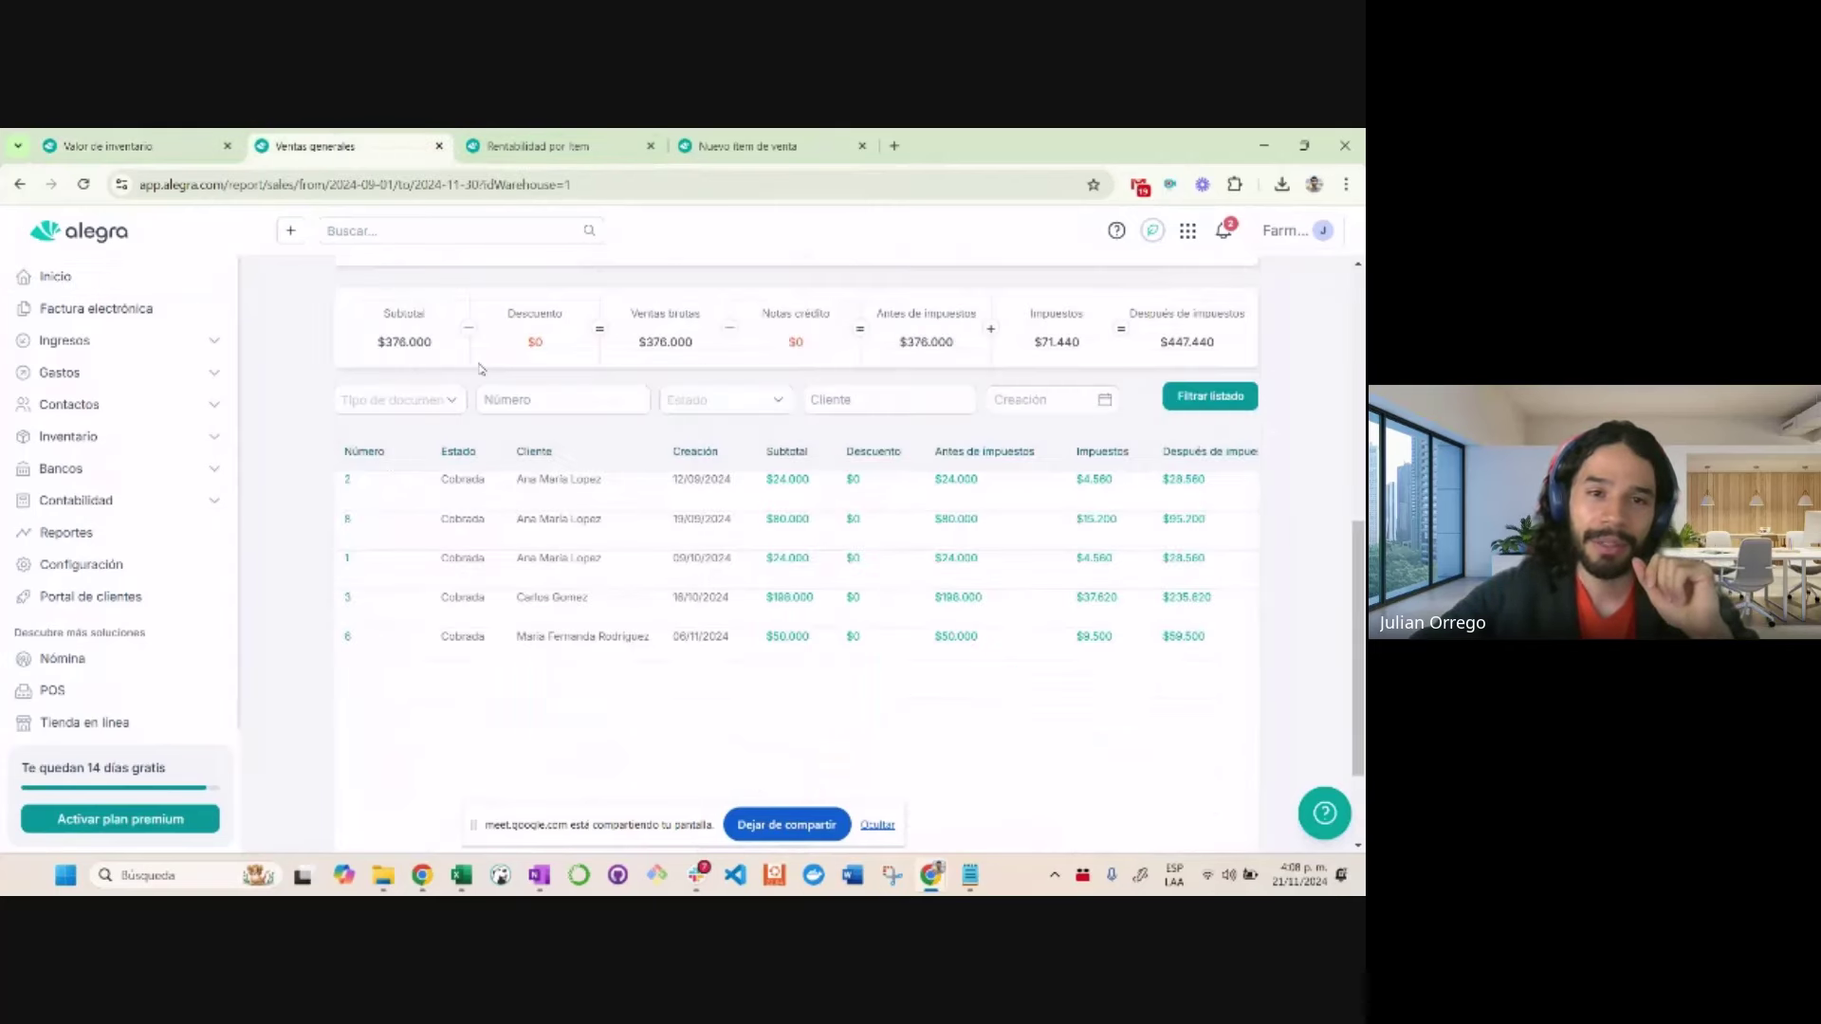
{"action": "scroll", "coordinate": [481, 370], "scroll_direction": "up", "scroll_amount": 5}
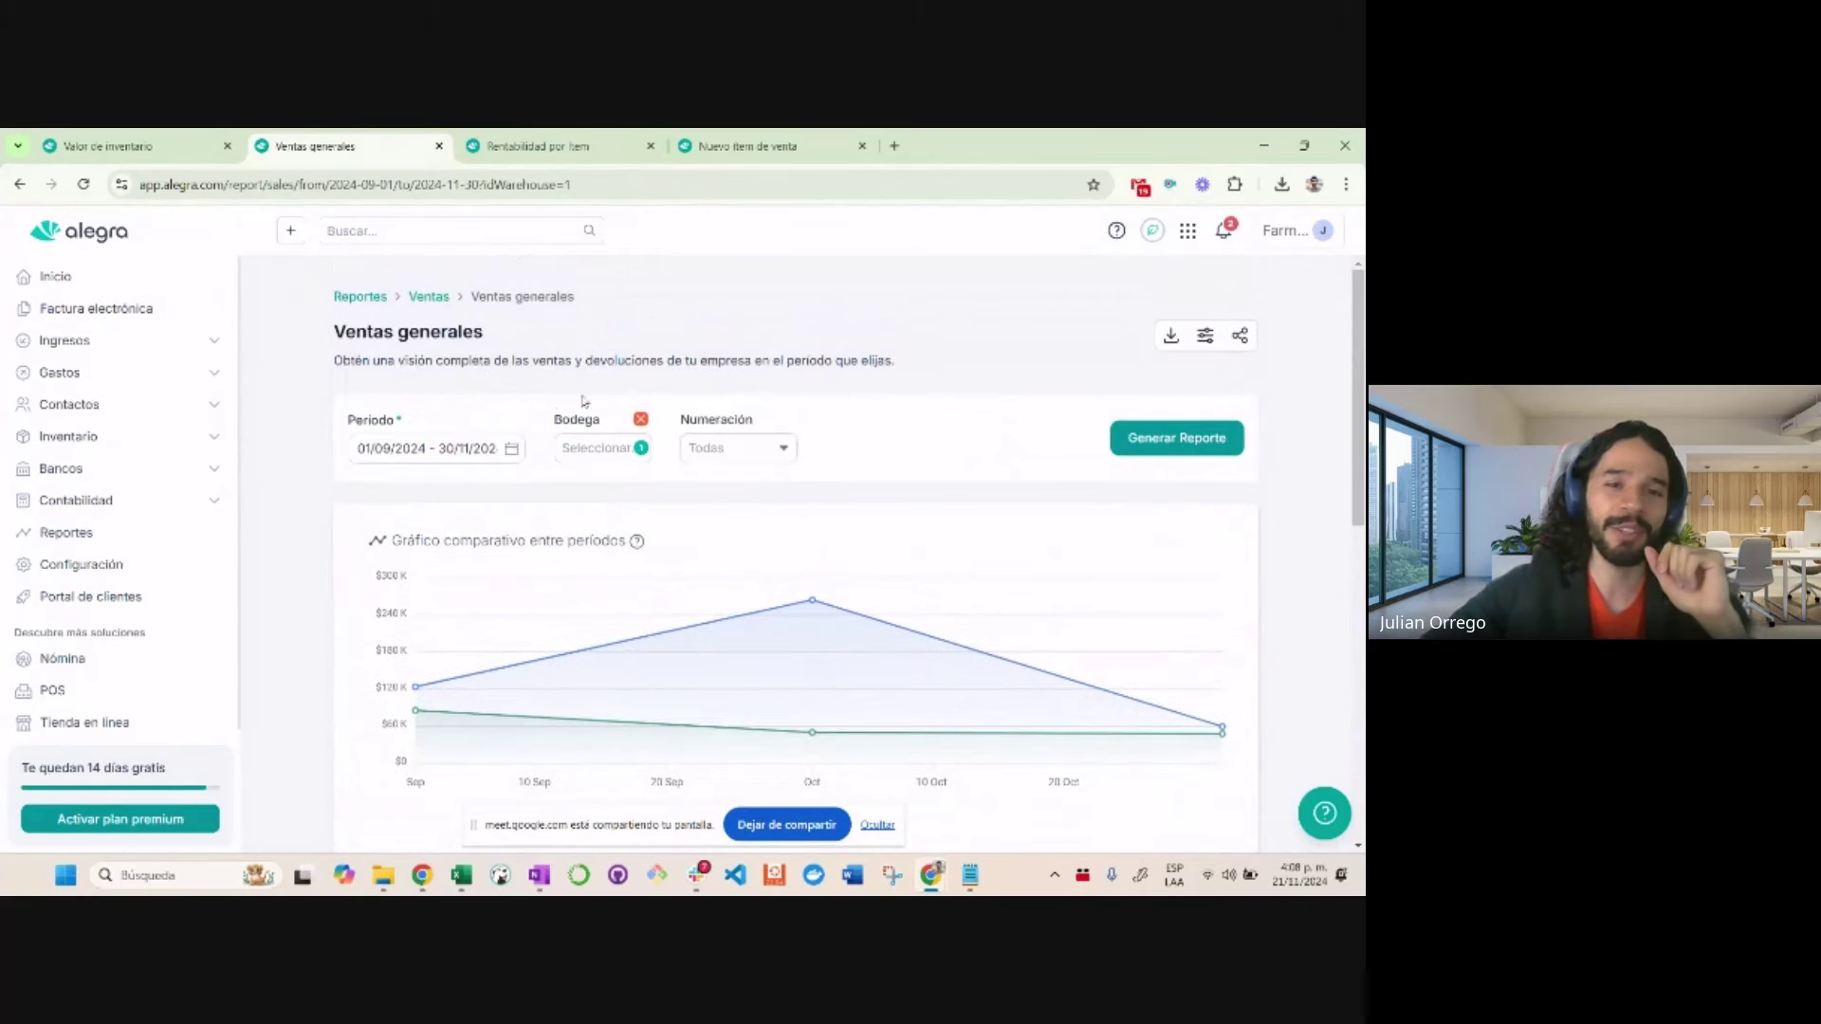
{"action": "left_click", "coordinate": [428, 300]}
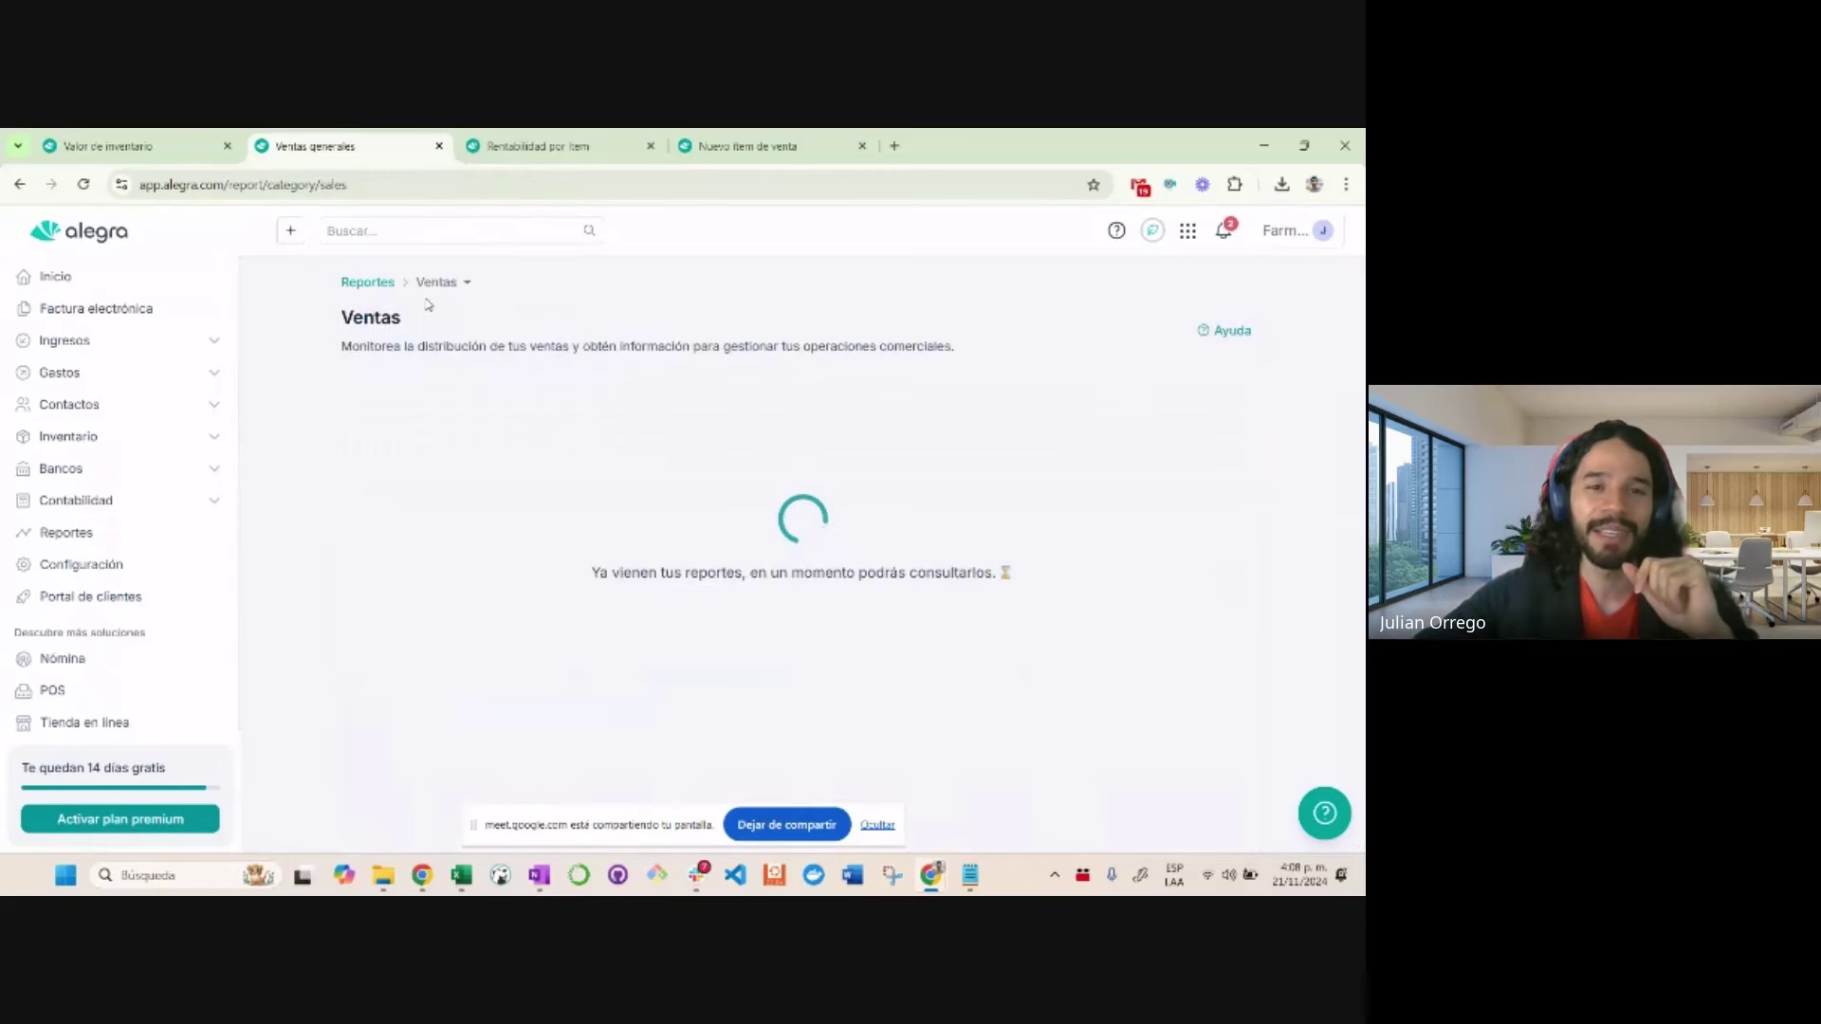
{"action": "left_click", "coordinate": [450, 290]}
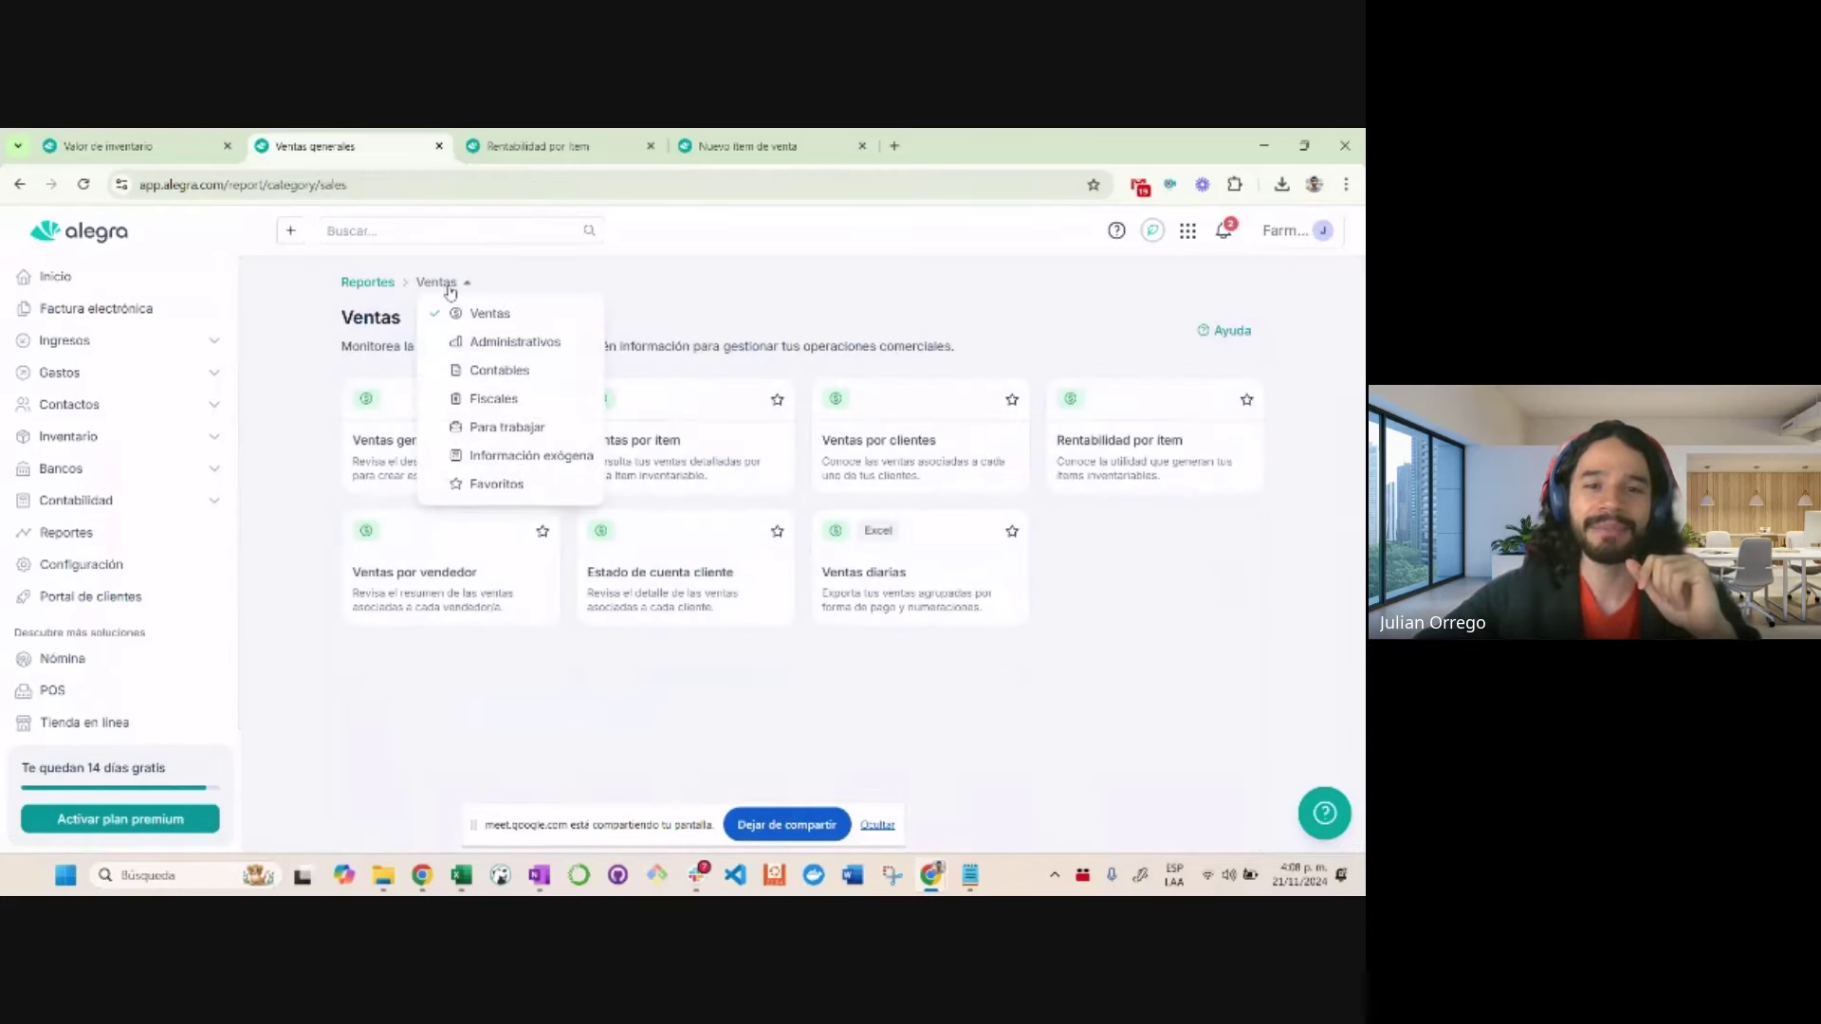
{"action": "left_click", "coordinate": [502, 343]}
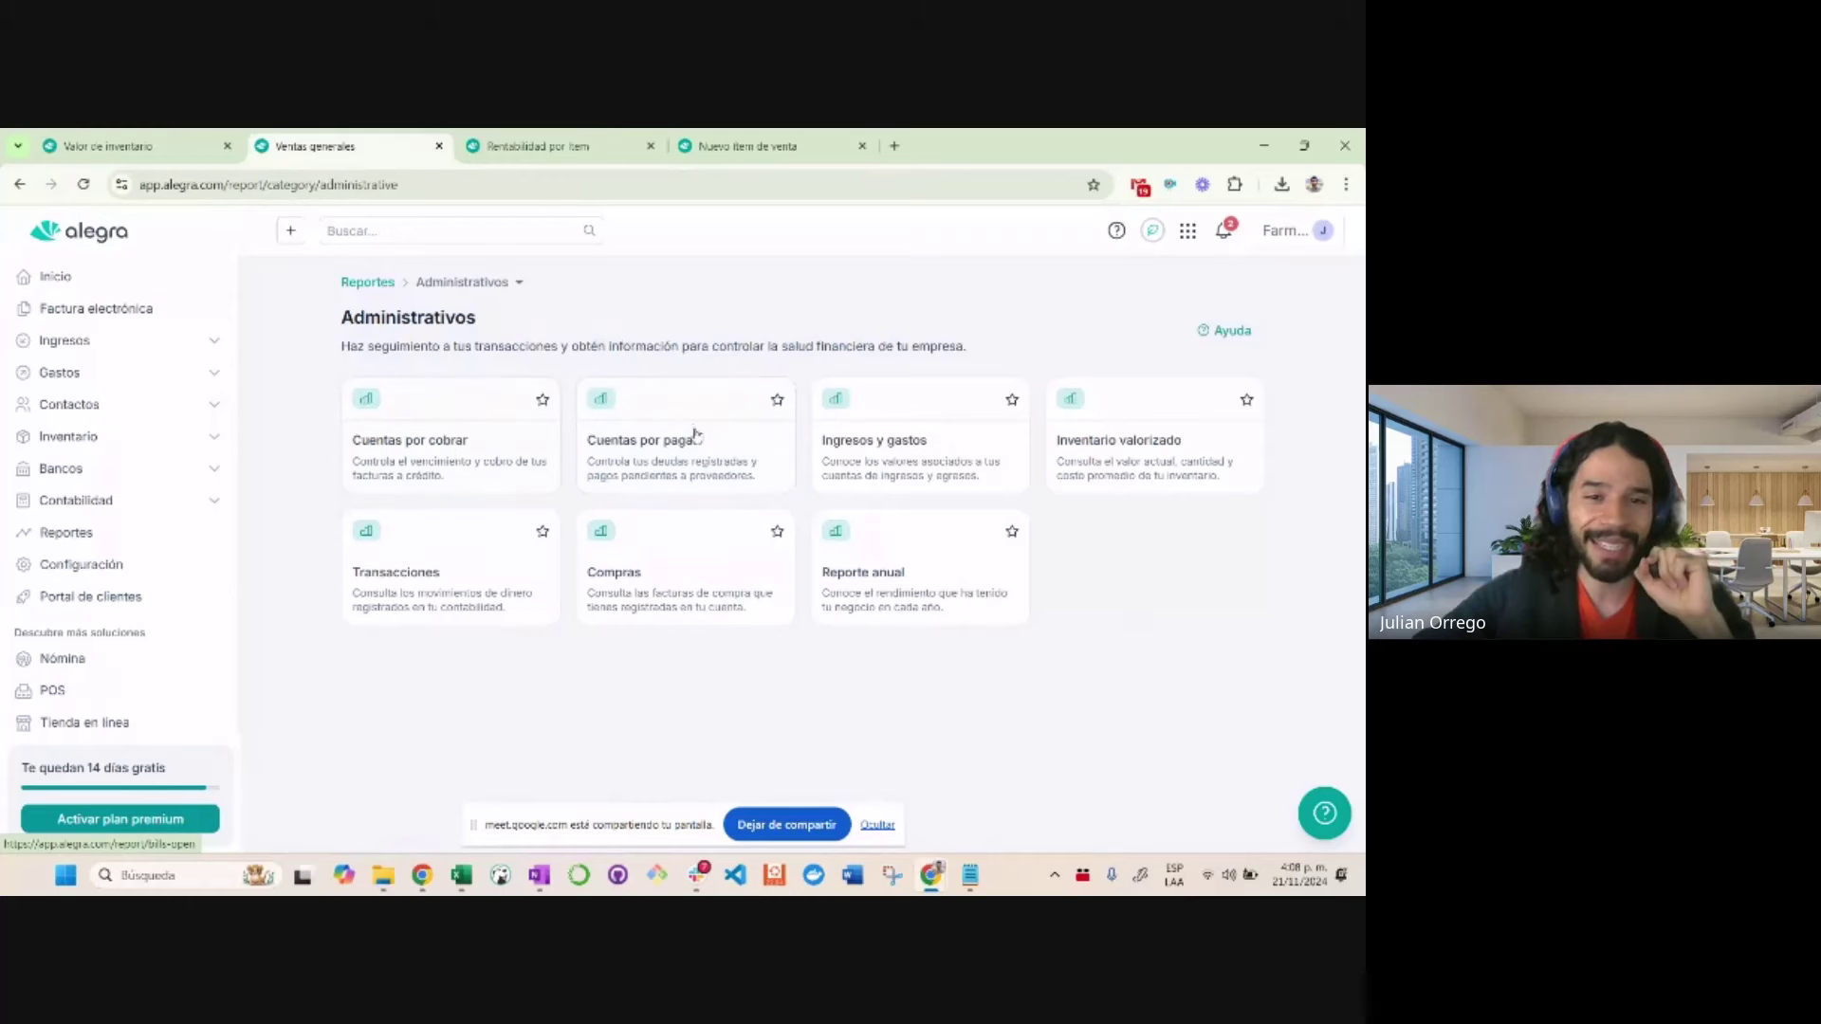
Enlarge the dashboard's Flujo de transacciones chart, hide the Gastos series and inspect the monthly income bars
{"action": "left_click", "coordinate": [99, 143]}
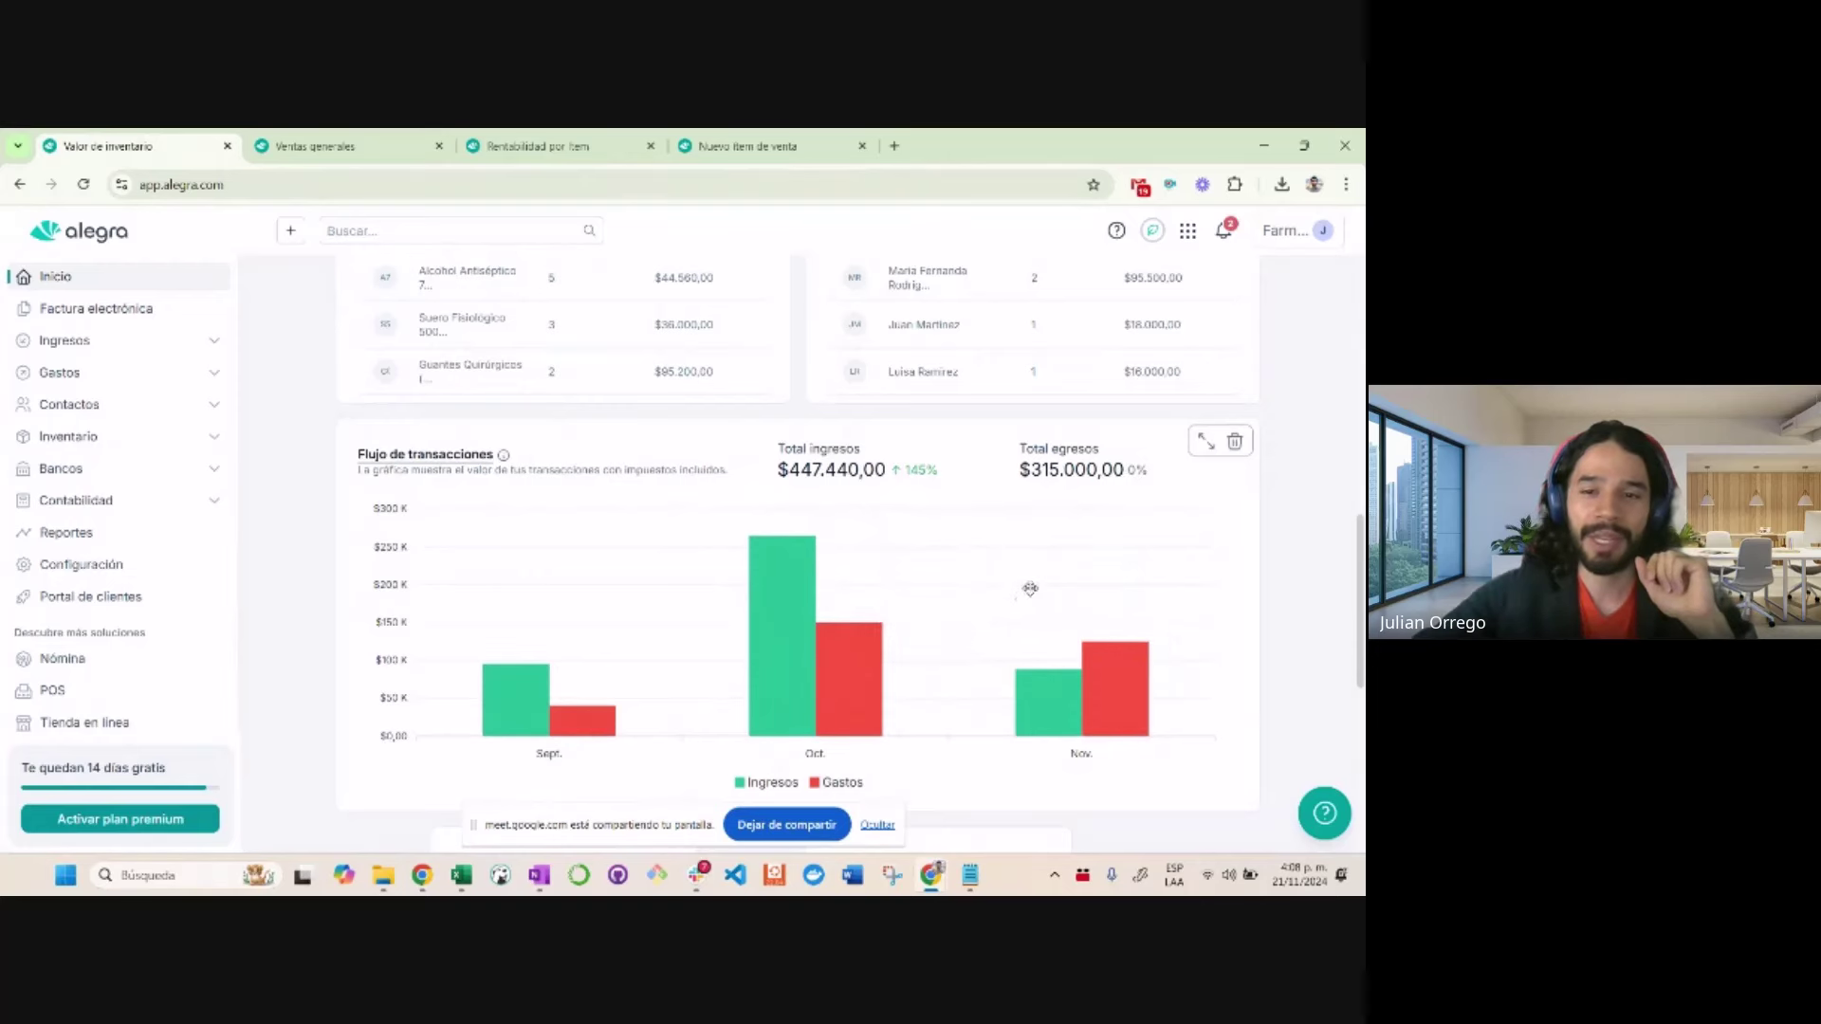
{"action": "left_click", "coordinate": [1207, 443]}
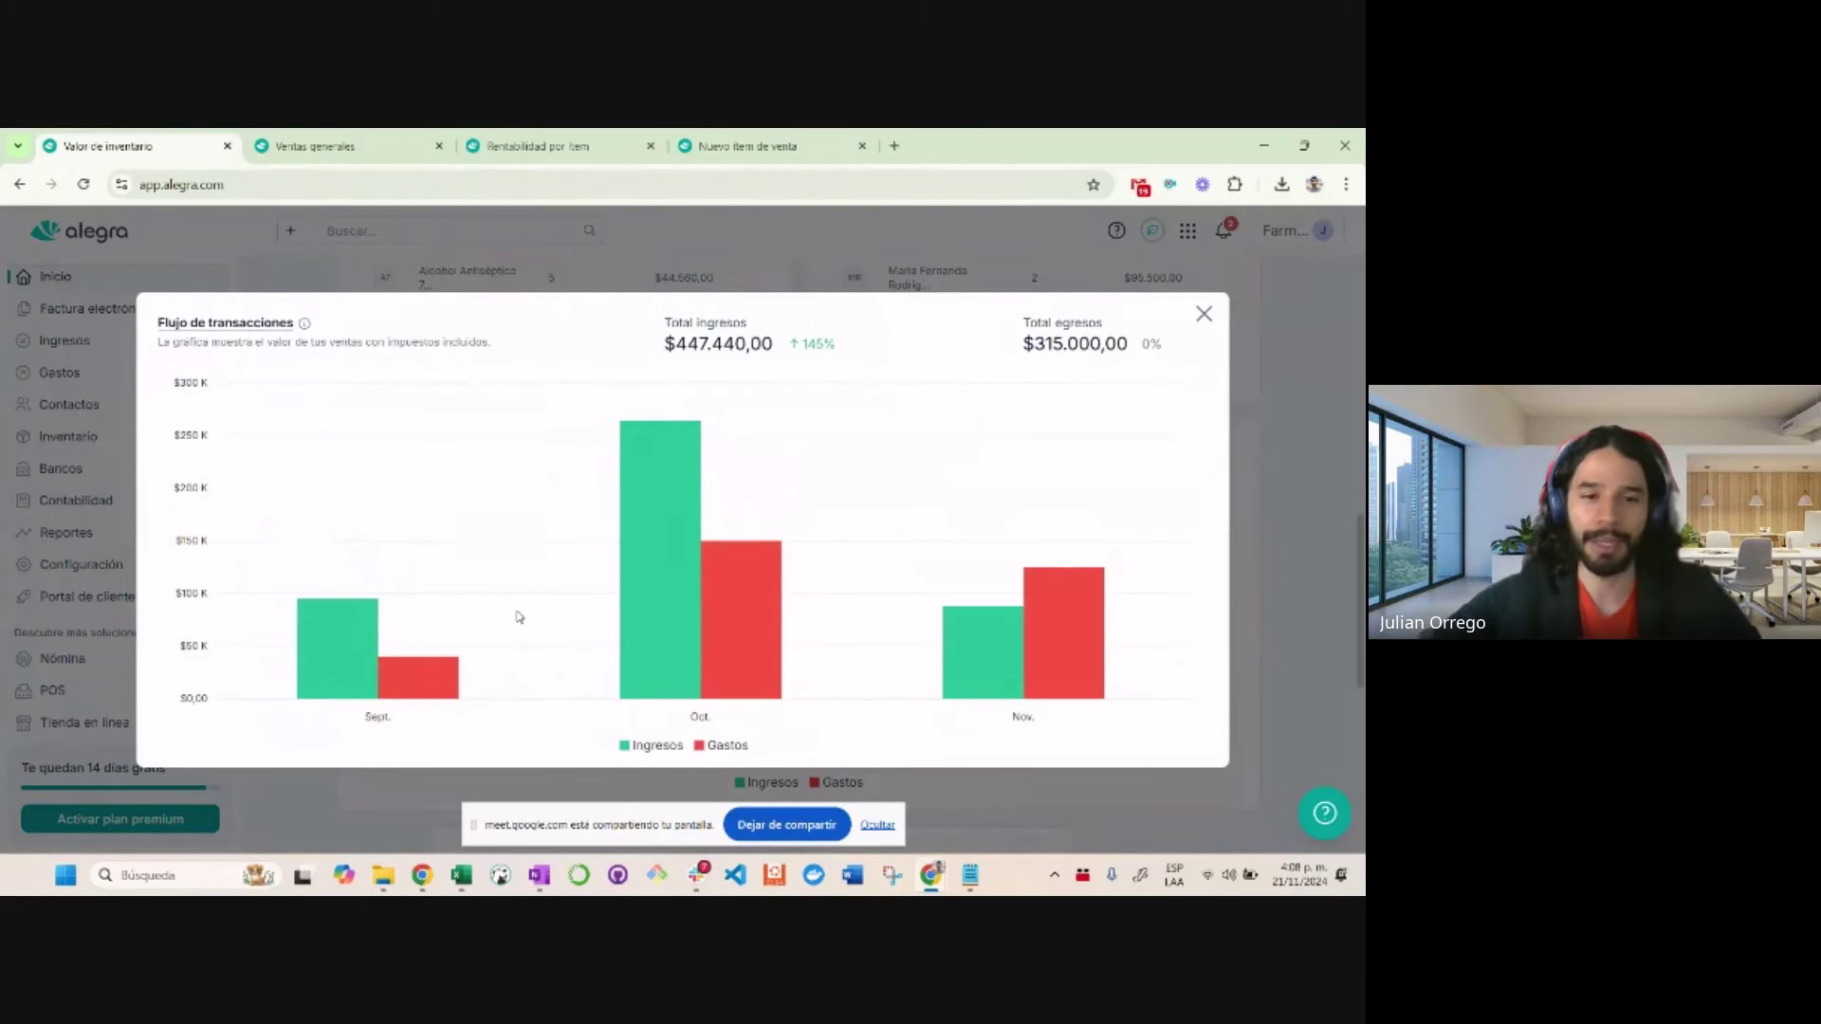
{"action": "left_click", "coordinate": [735, 749]}
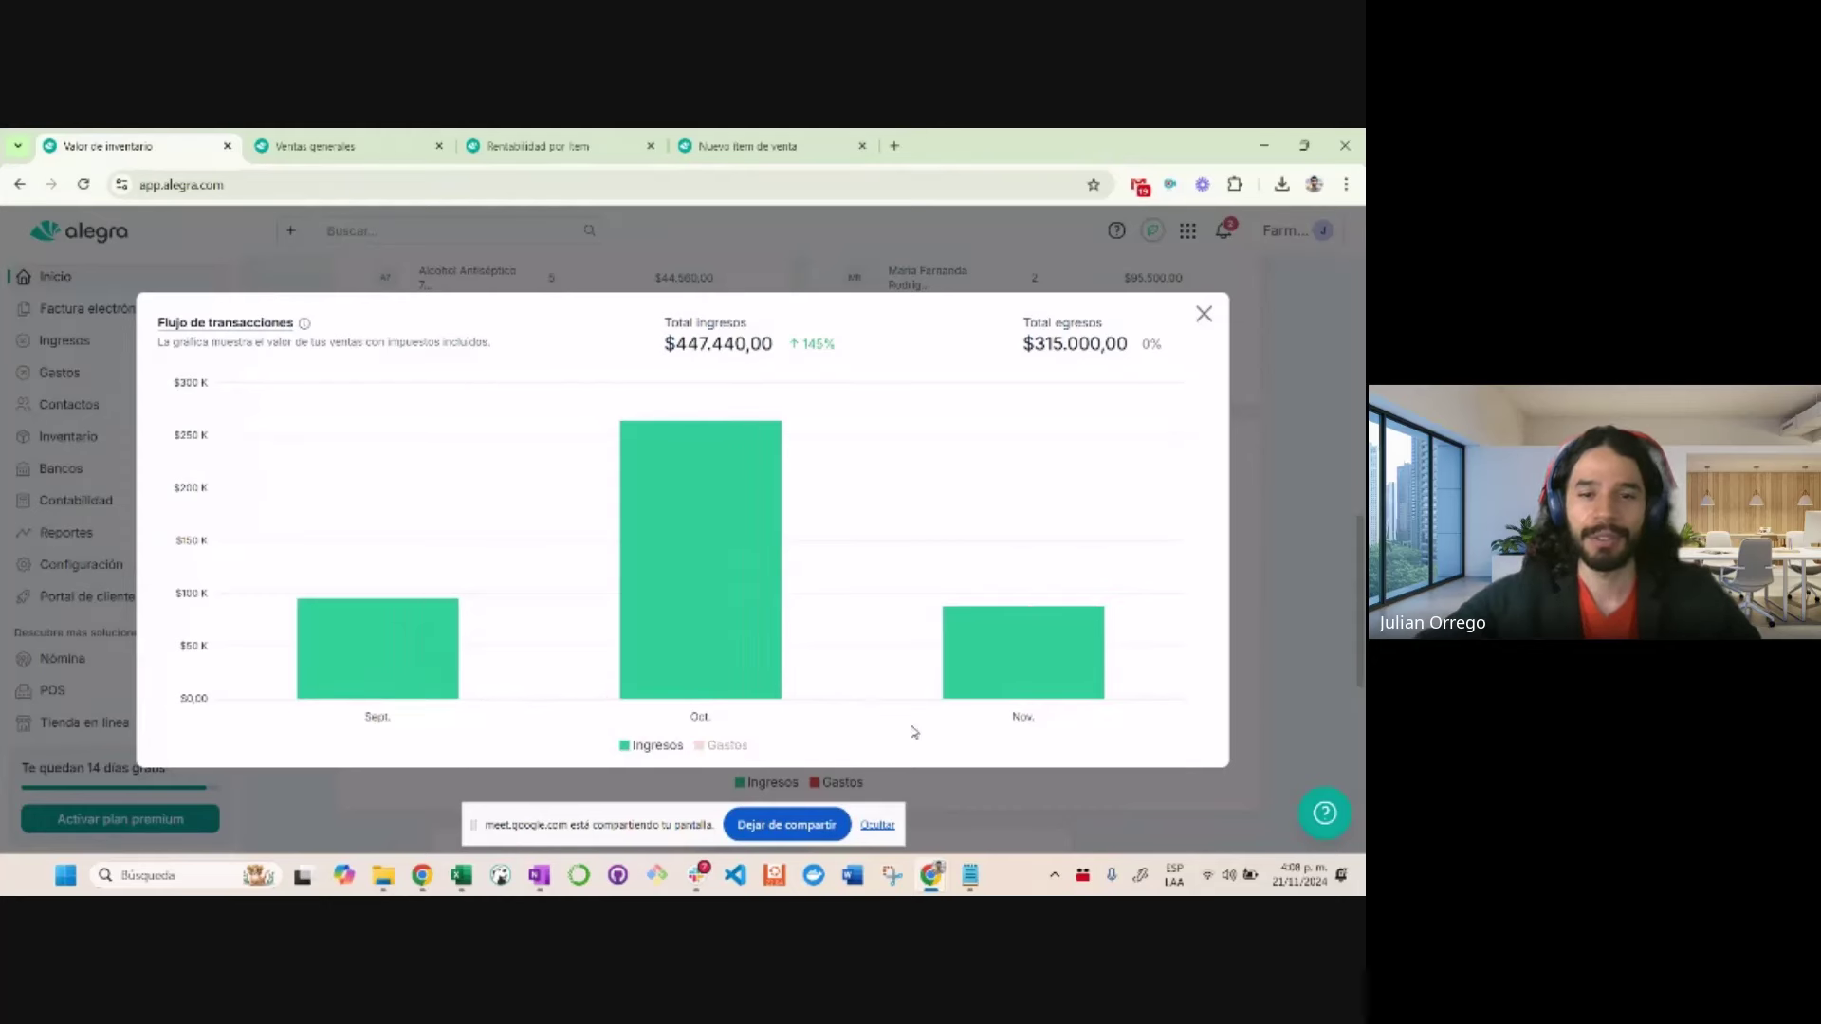
{"action": "mouse_move", "coordinate": [723, 608]}
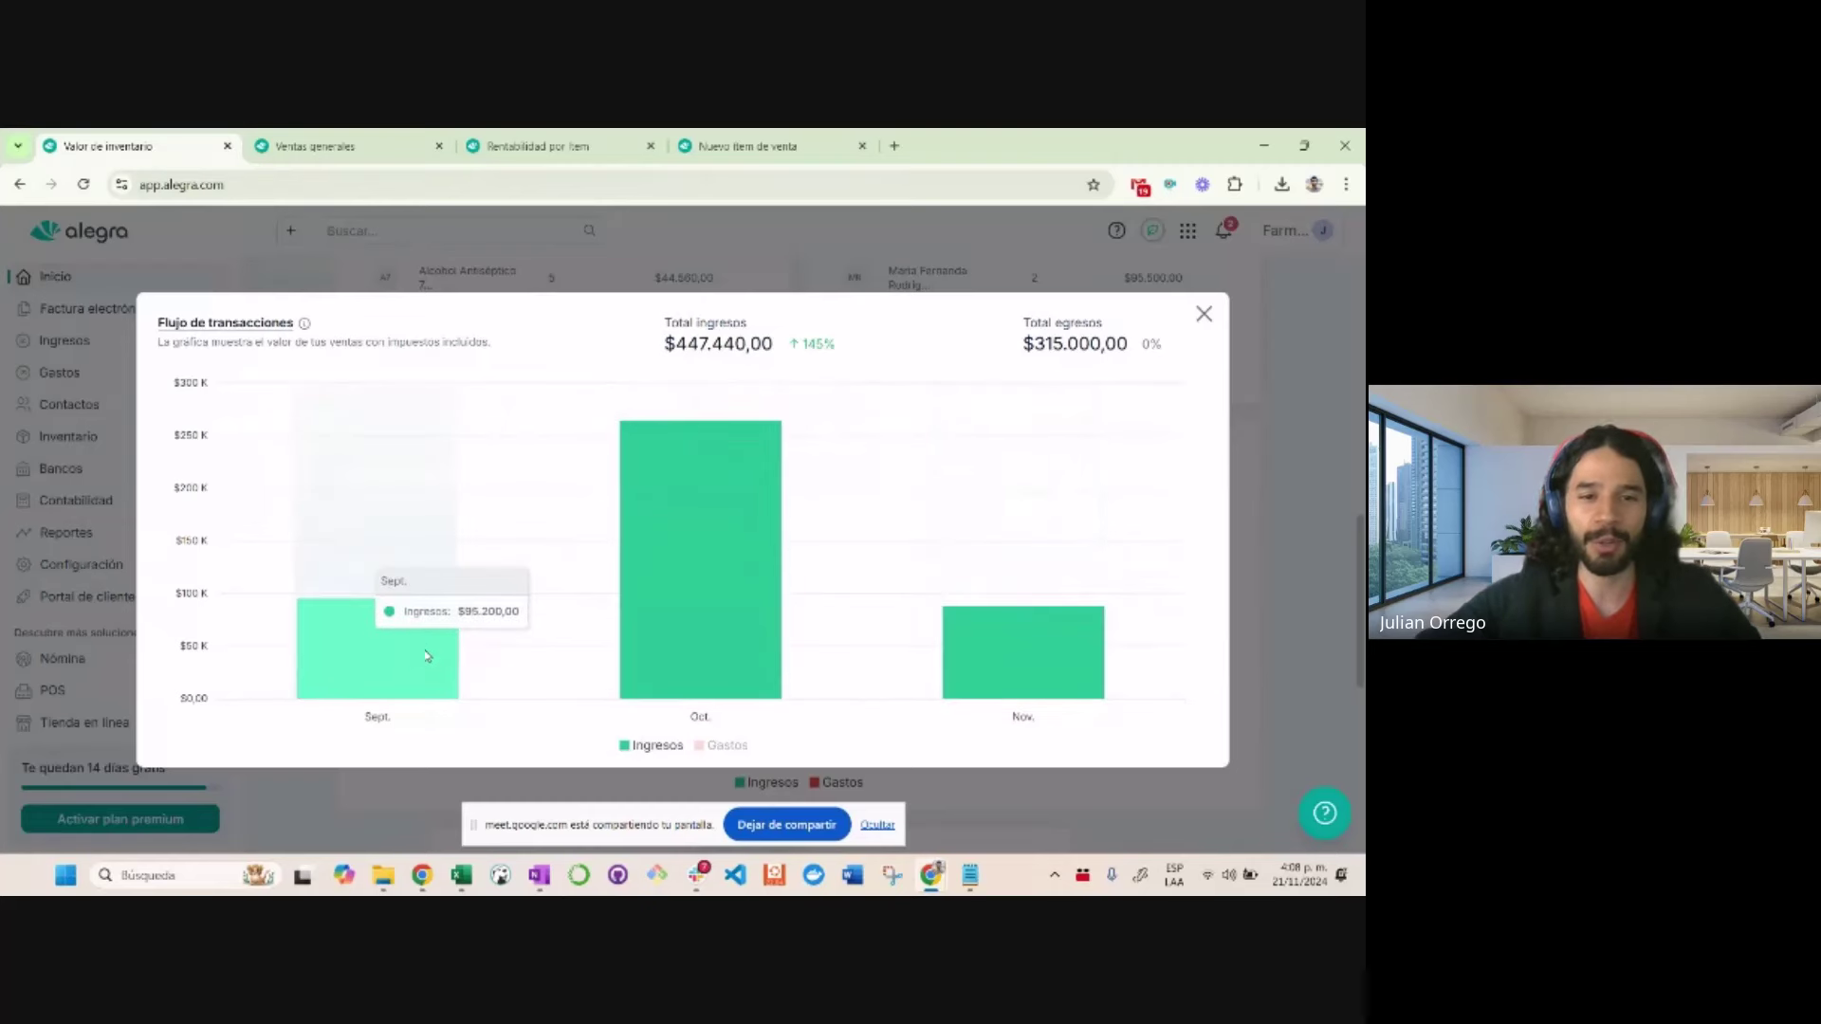
{"action": "mouse_move", "coordinate": [1012, 690]}
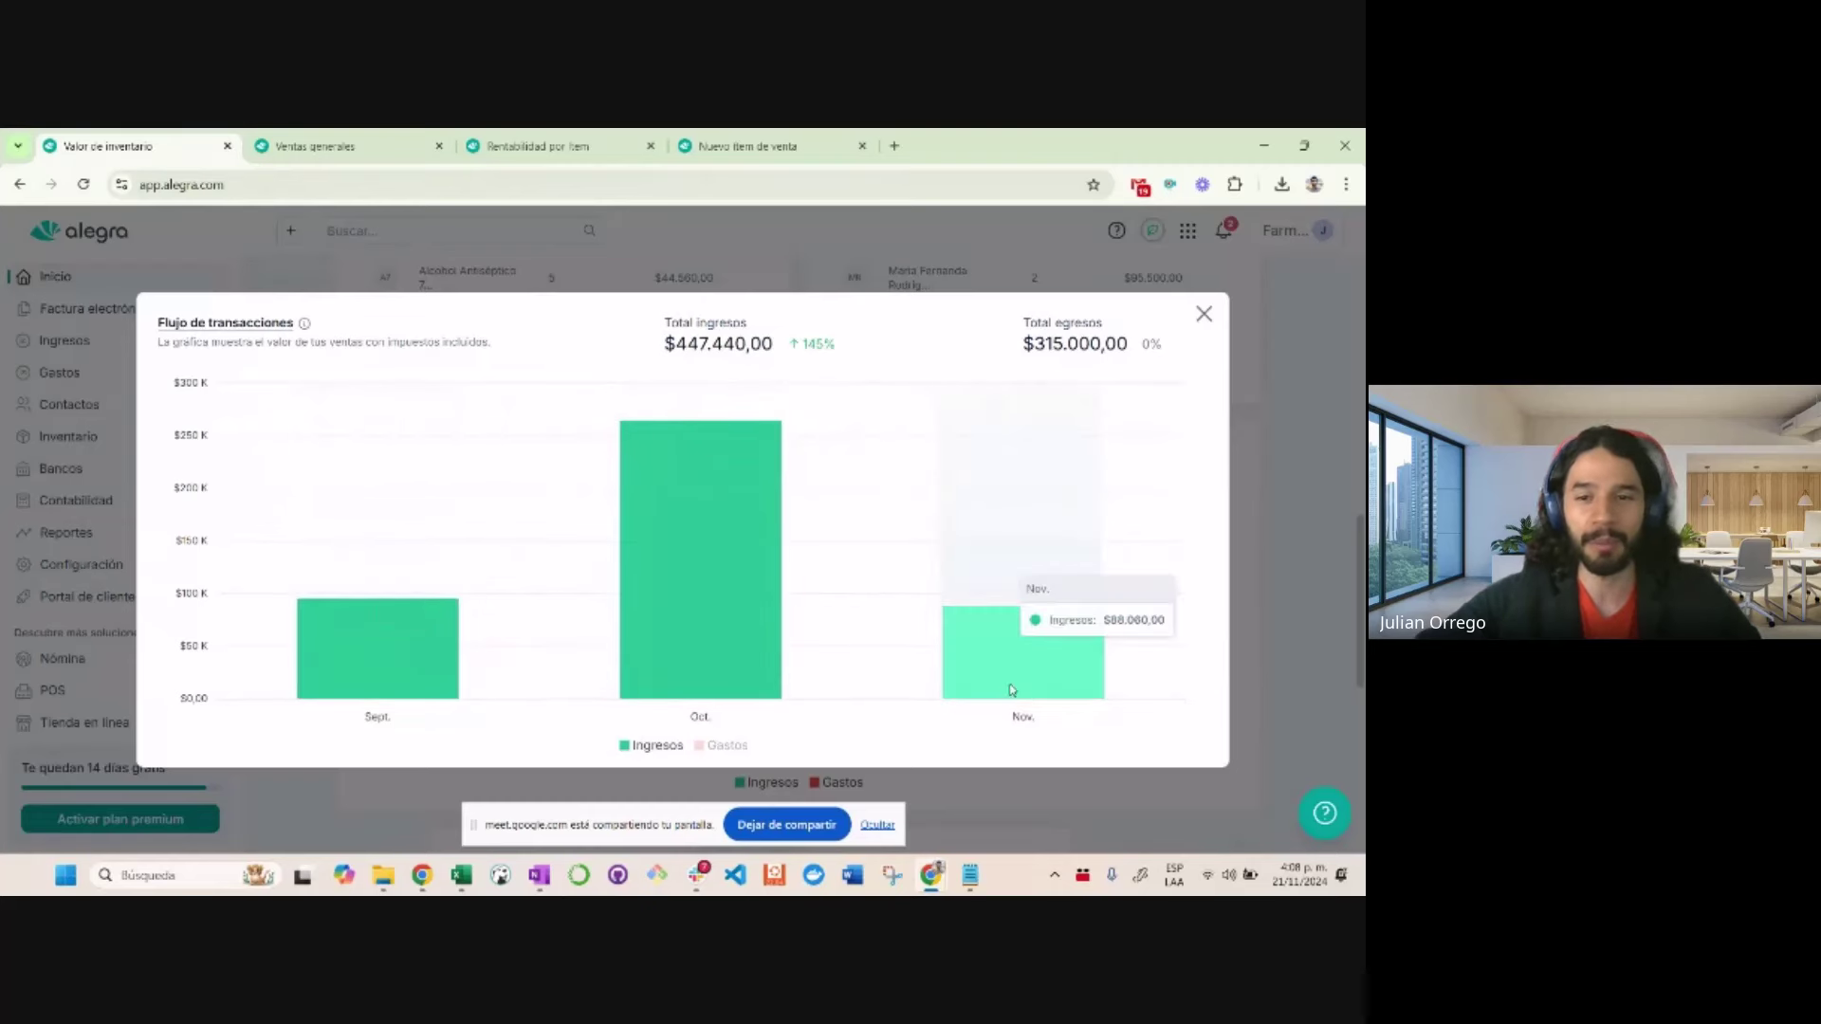
Show only the Gastos series in the enlarged transaction flow chart and inspect the October and November expenses
{"action": "left_click", "coordinate": [726, 747]}
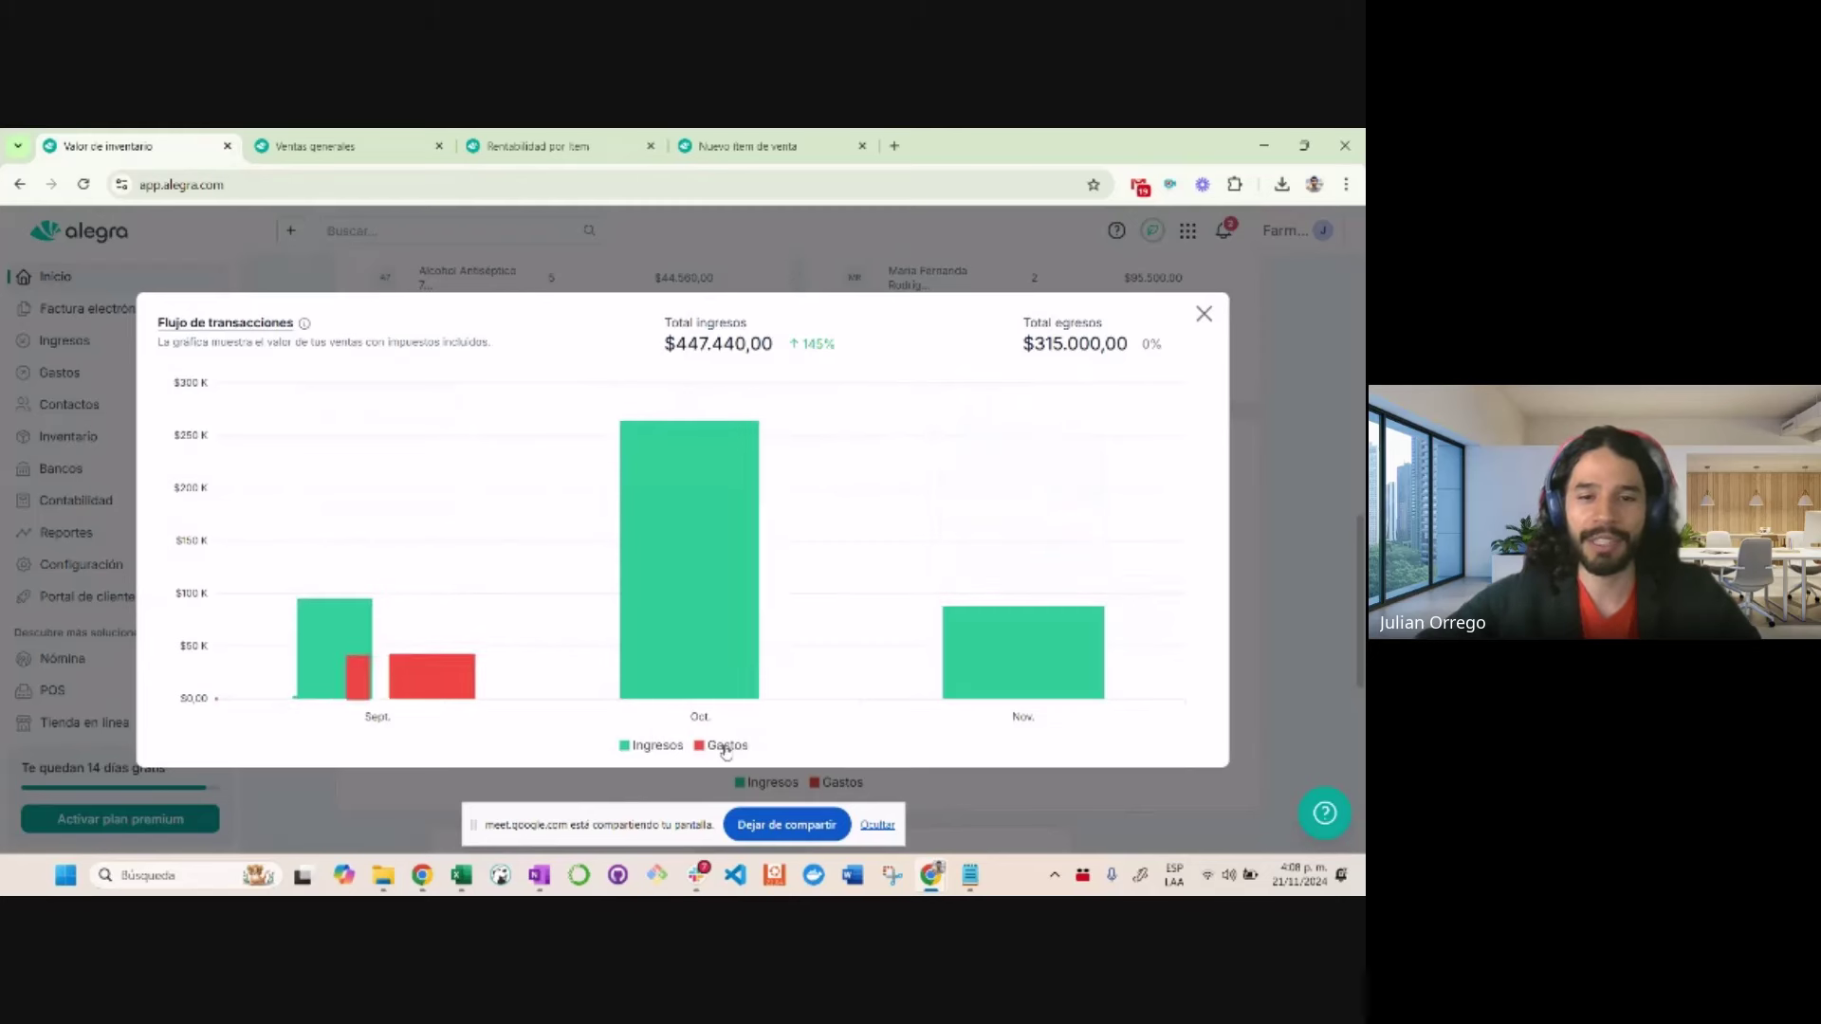
{"action": "left_click", "coordinate": [655, 747]}
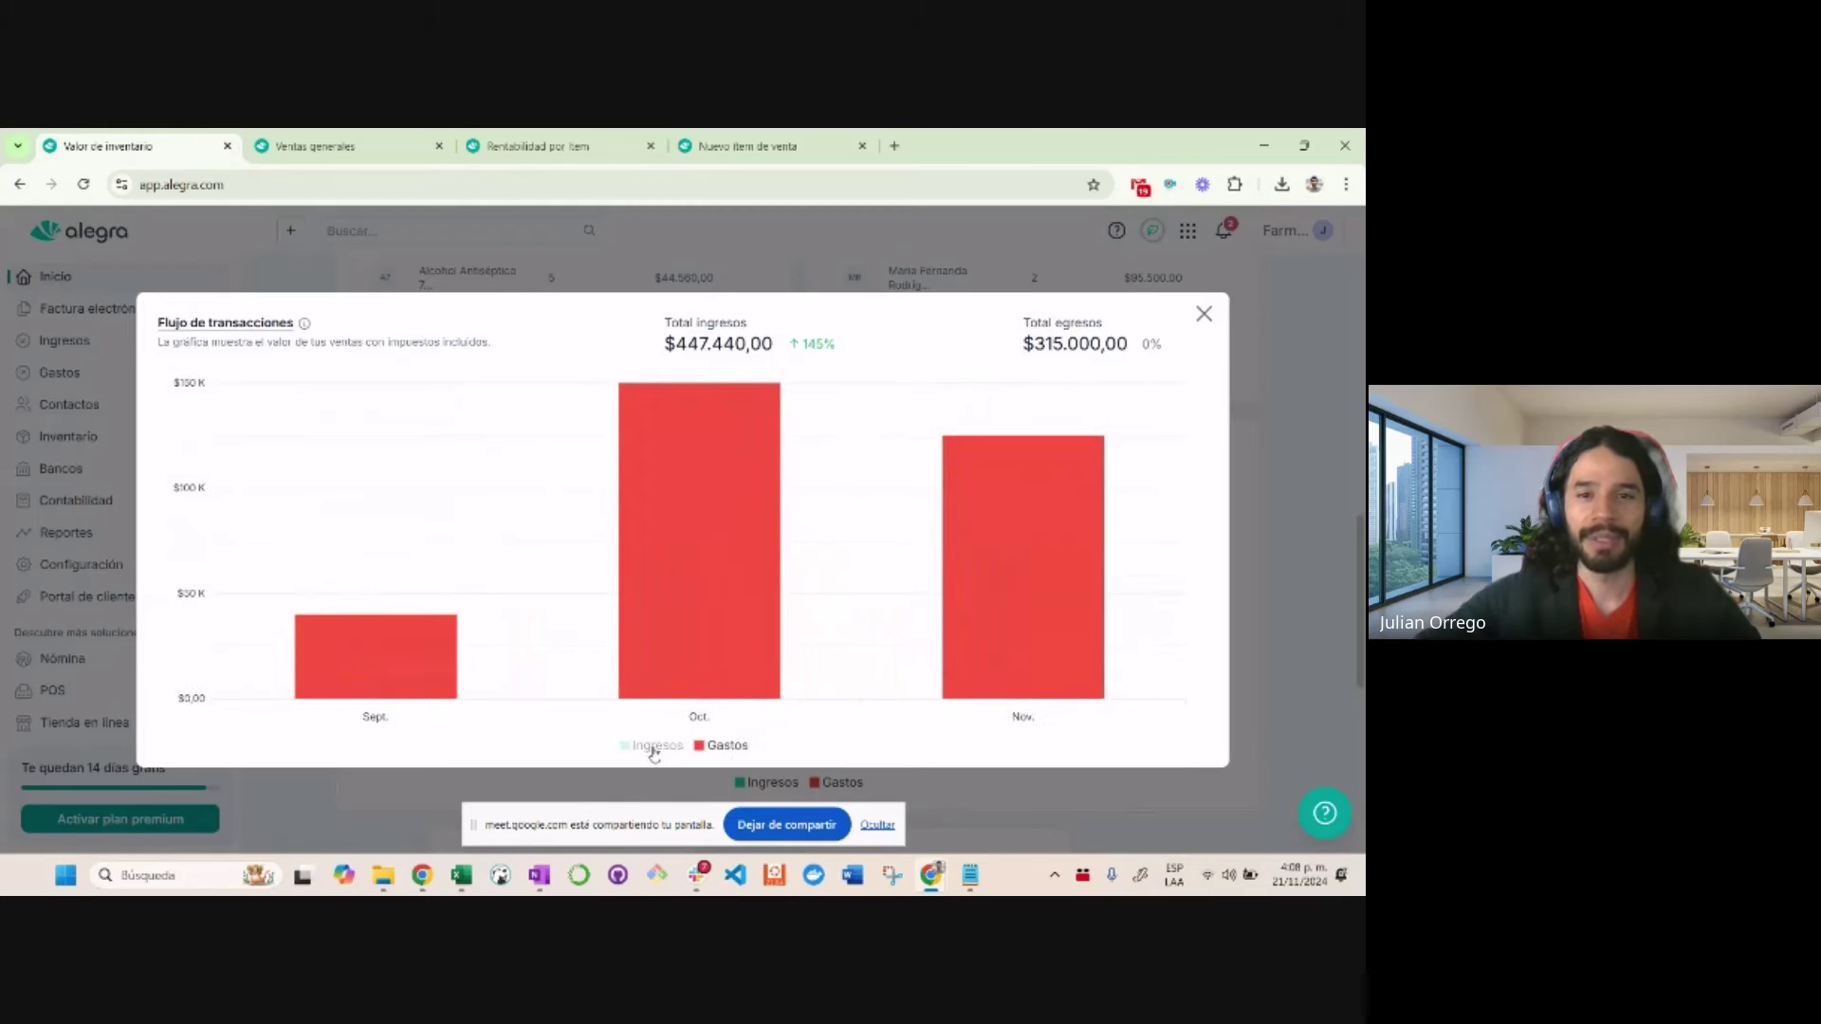
{"action": "mouse_move", "coordinate": [727, 553]}
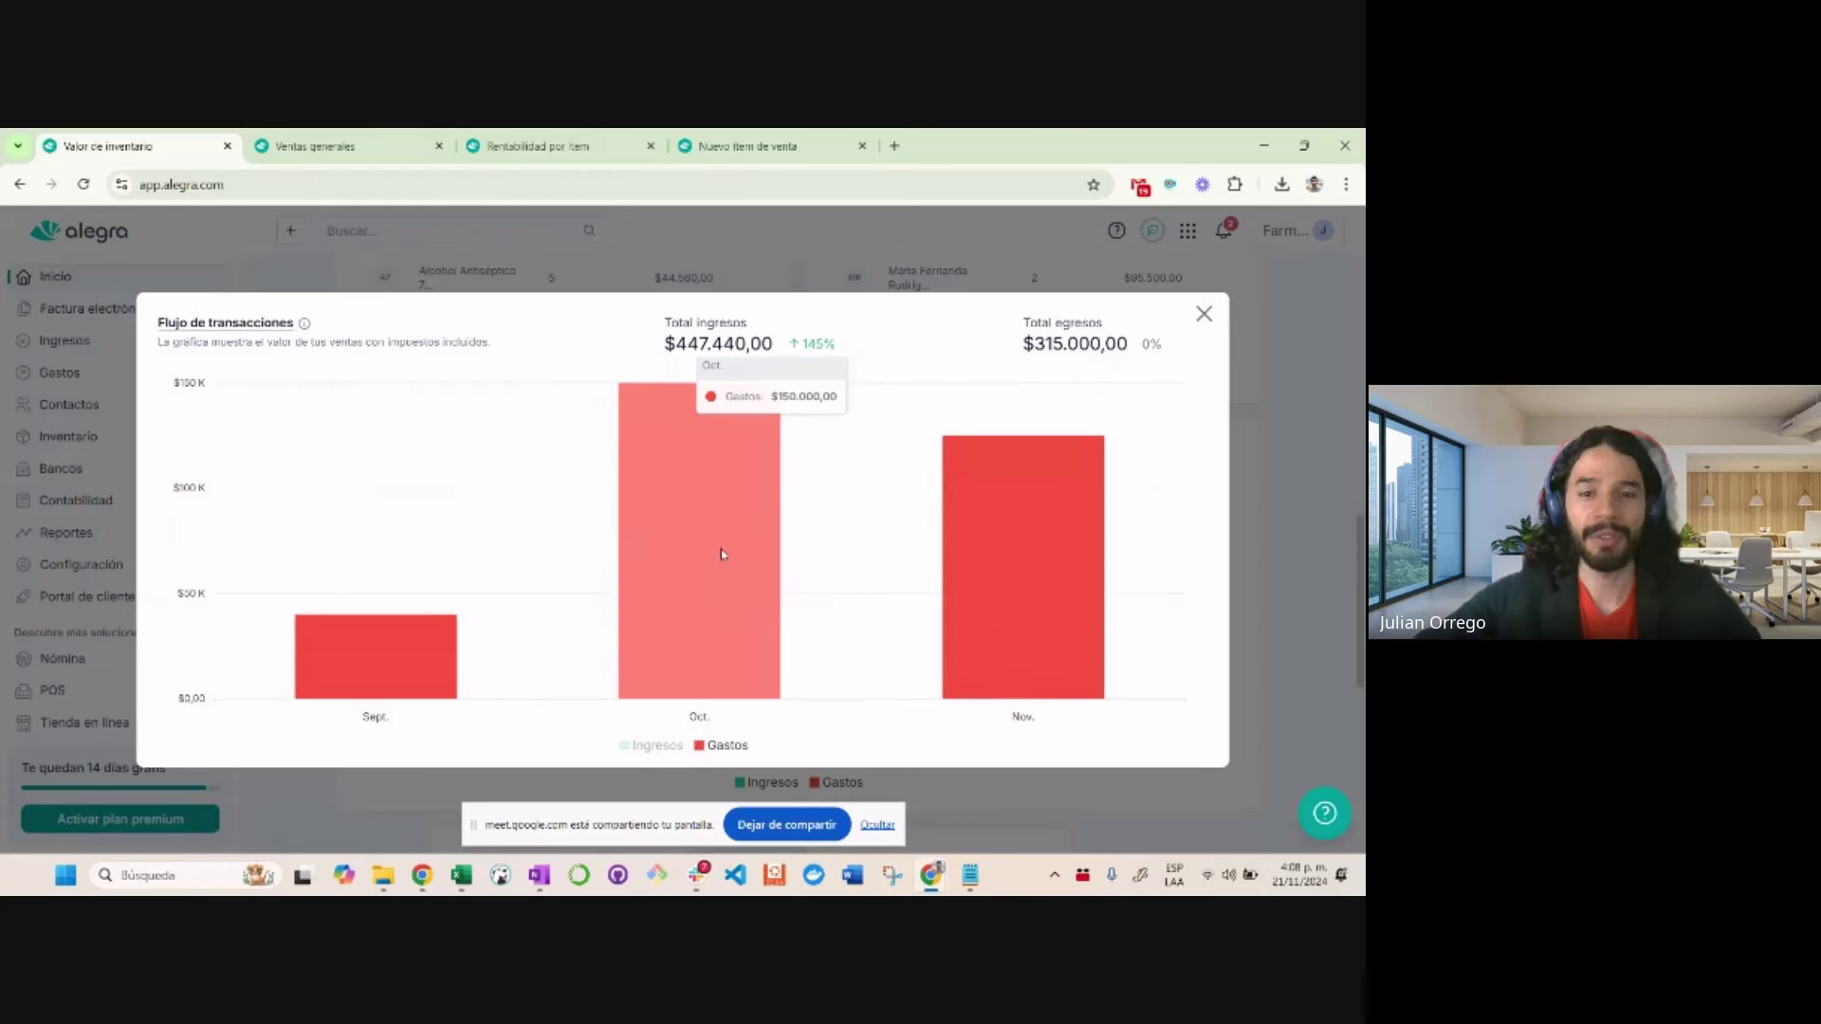
{"action": "mouse_move", "coordinate": [1085, 613]}
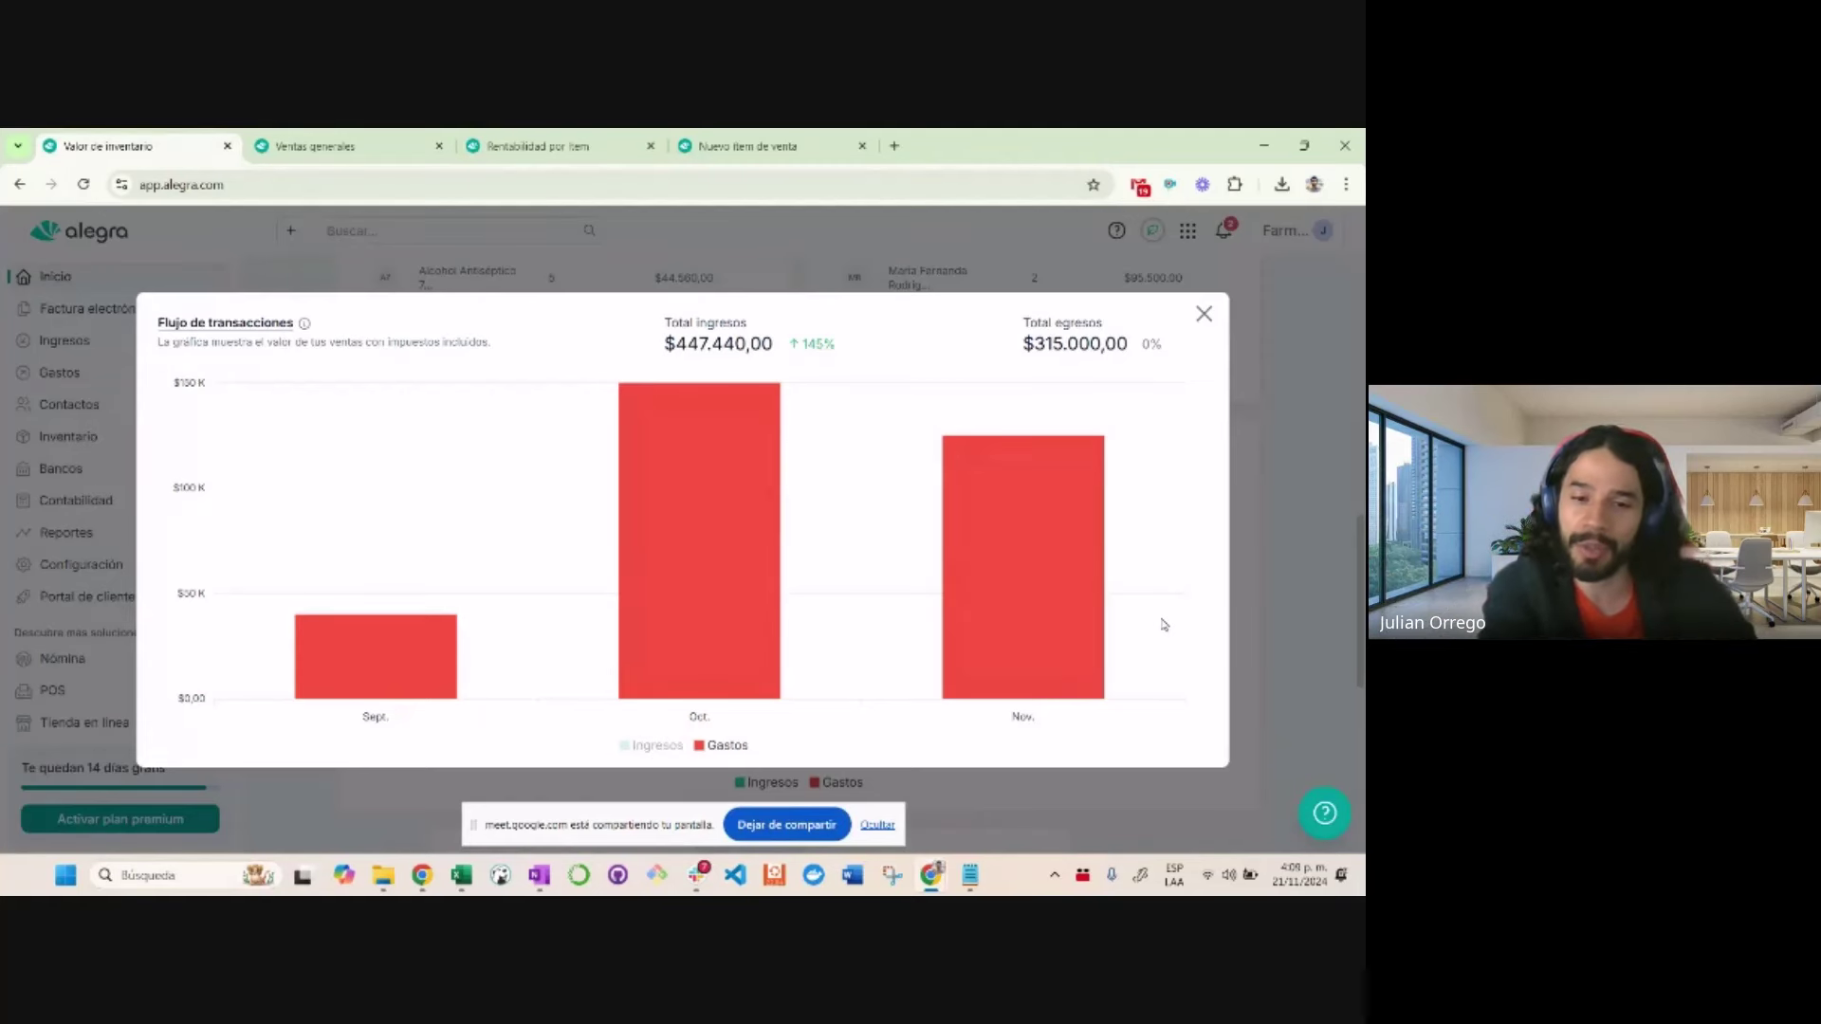
Restore the Ingresos series, compare October and November income against expenses, and close the enlarged chart
{"action": "left_click", "coordinate": [658, 748]}
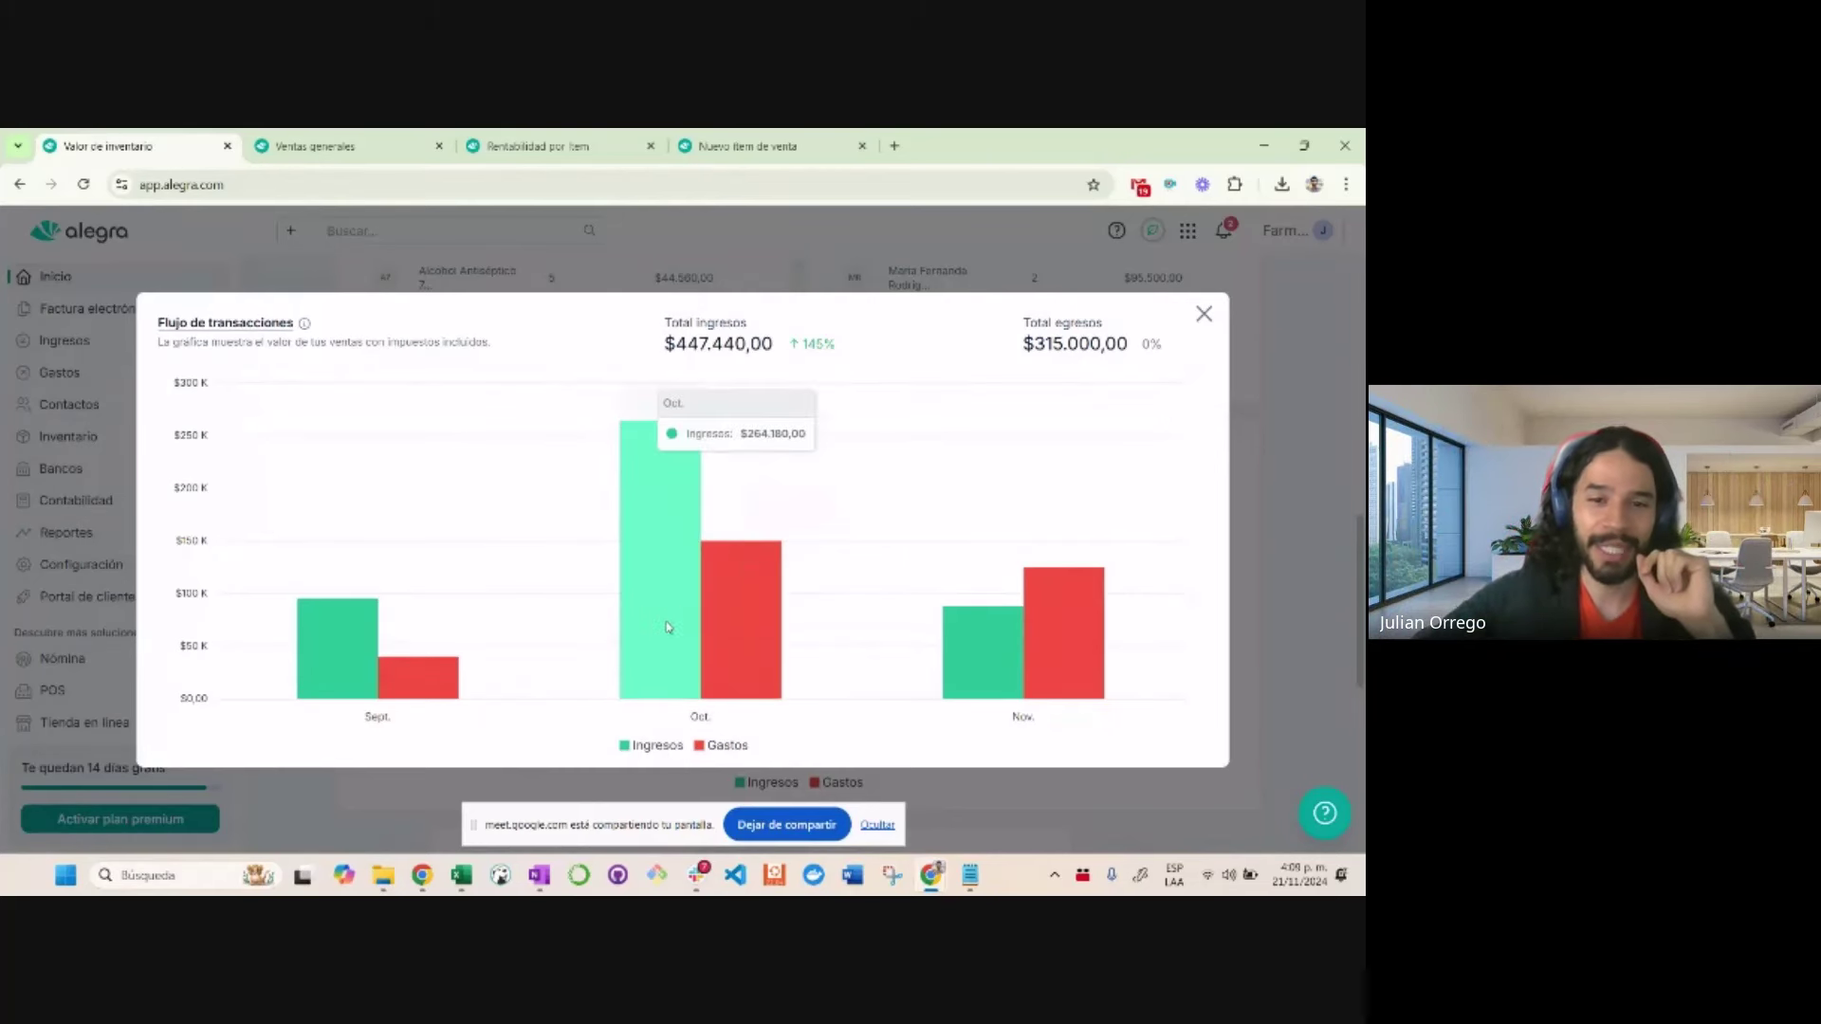
{"action": "mouse_move", "coordinate": [744, 650]}
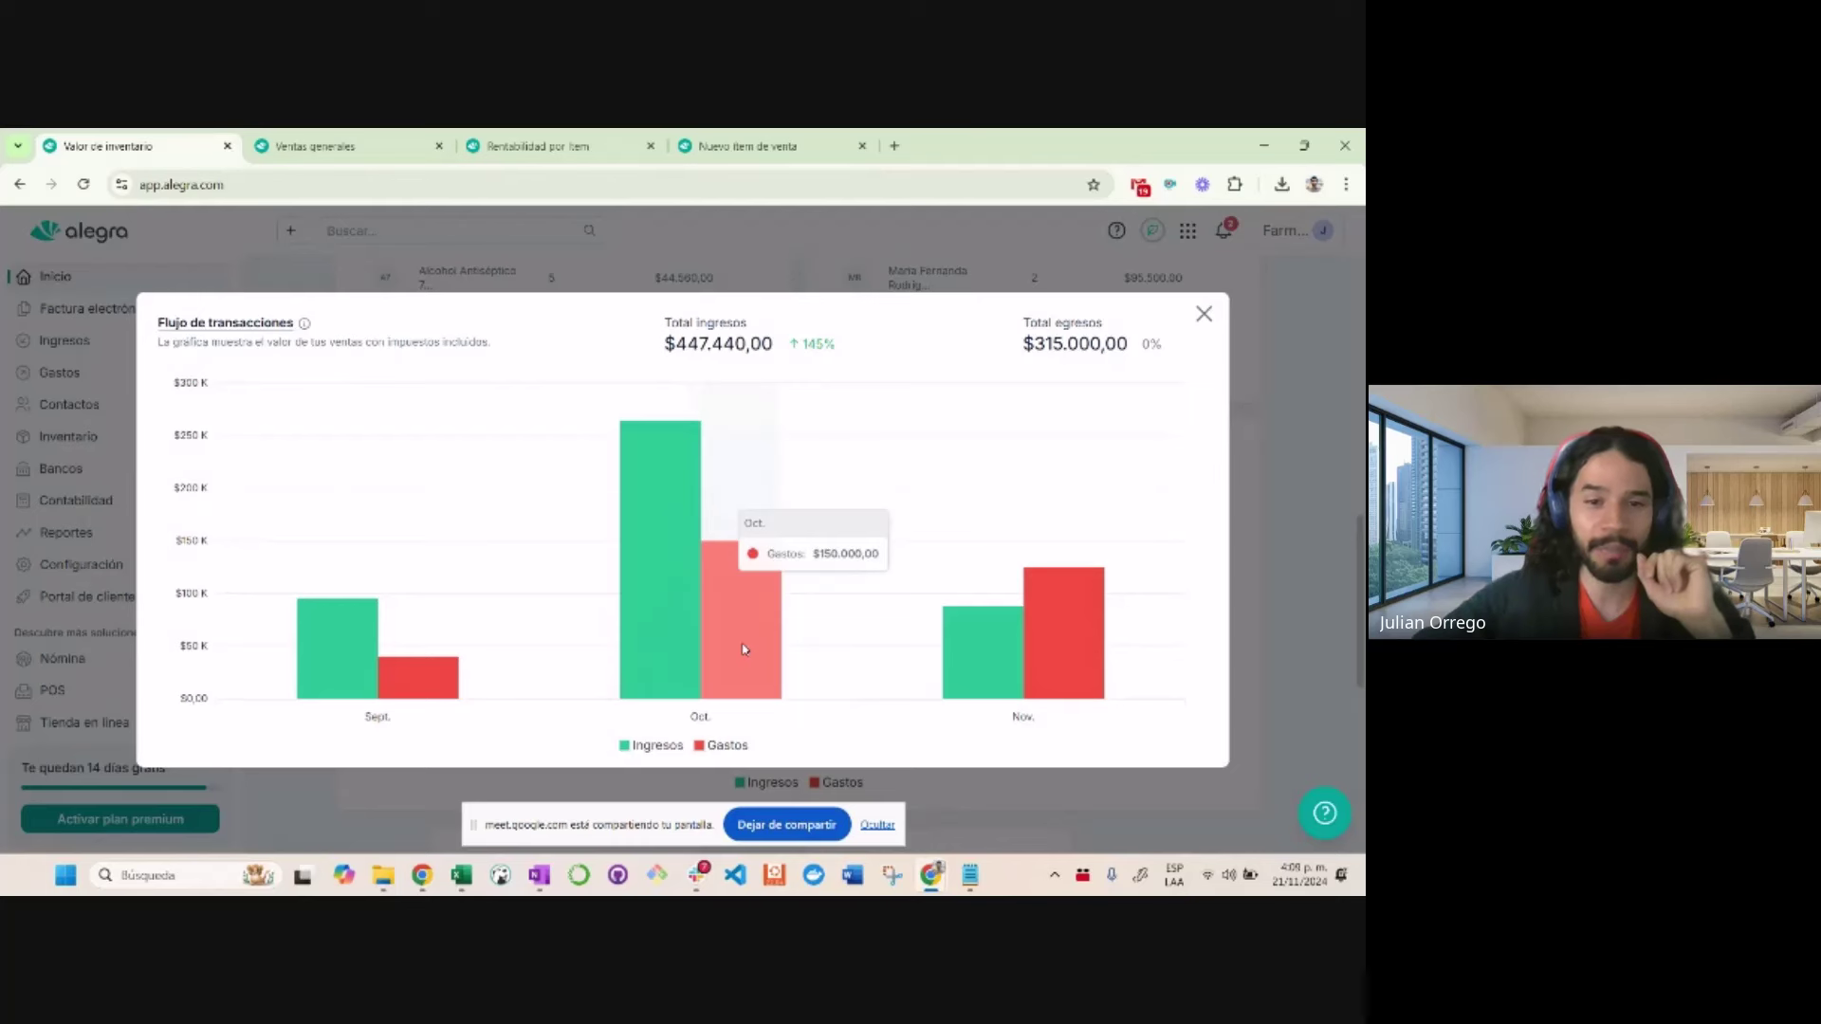
{"action": "mouse_move", "coordinate": [1064, 667]}
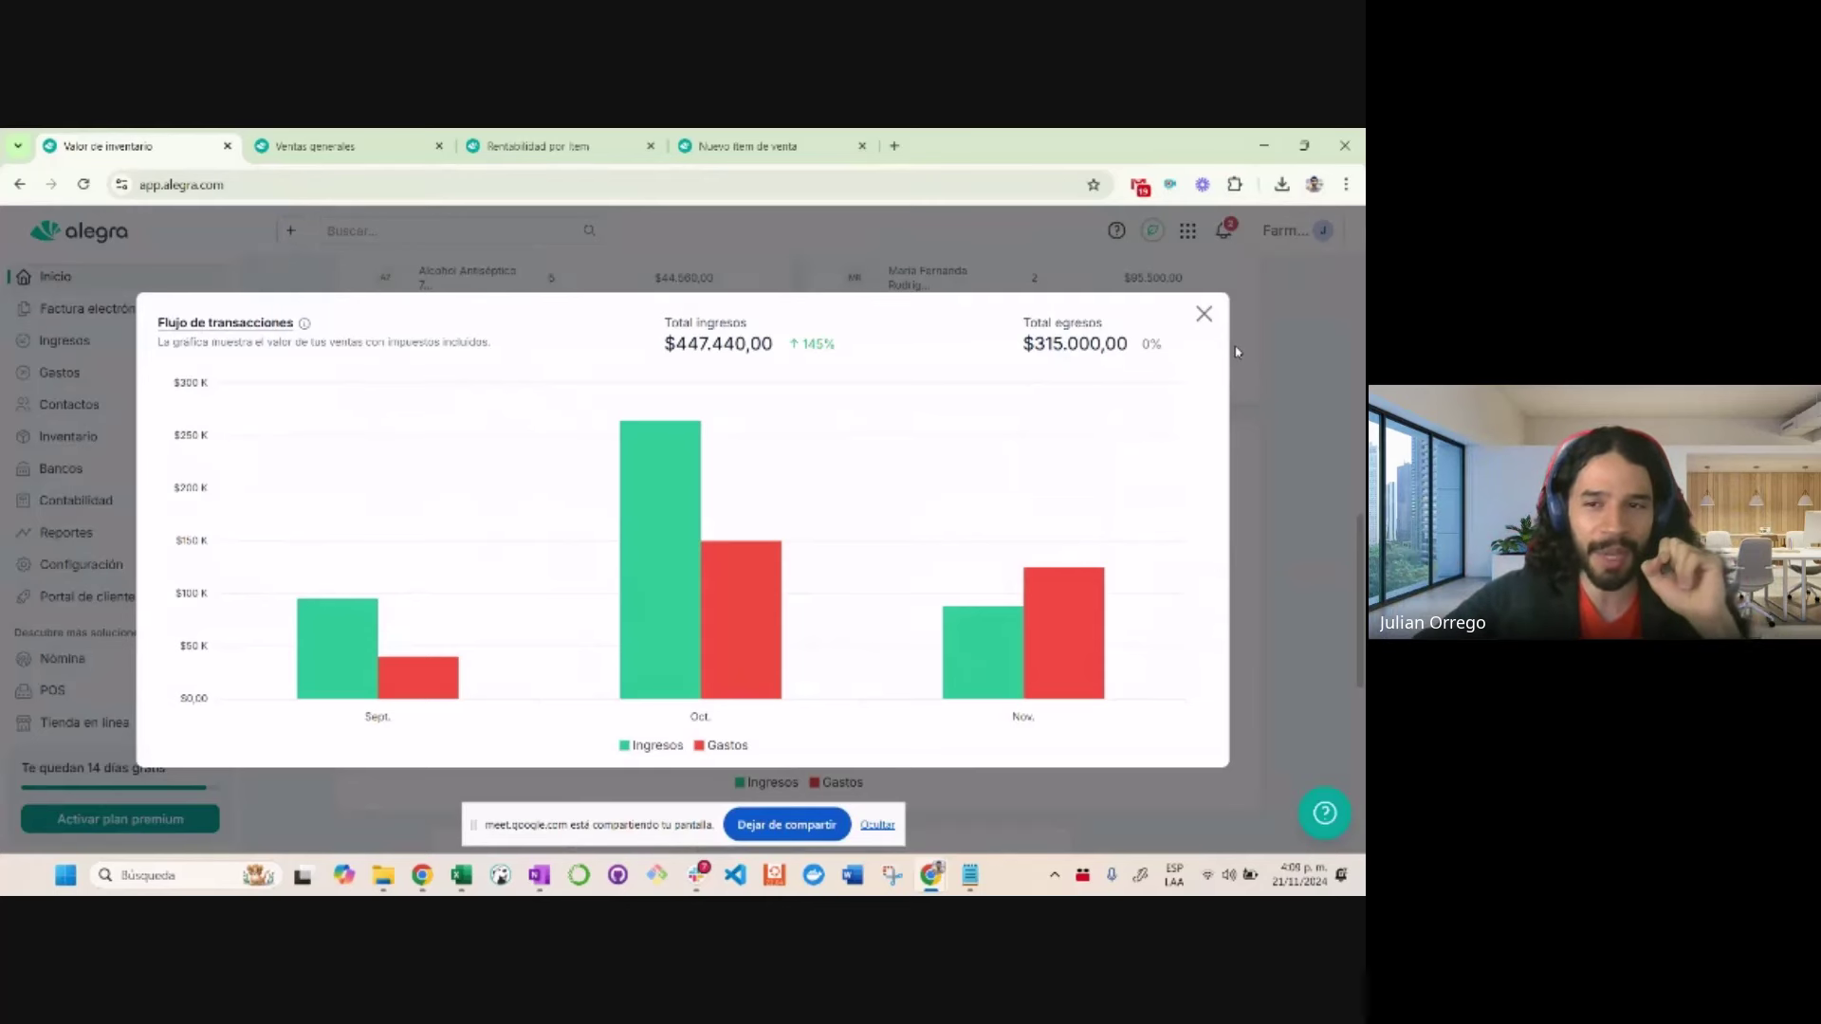
{"action": "left_click", "coordinate": [1205, 315]}
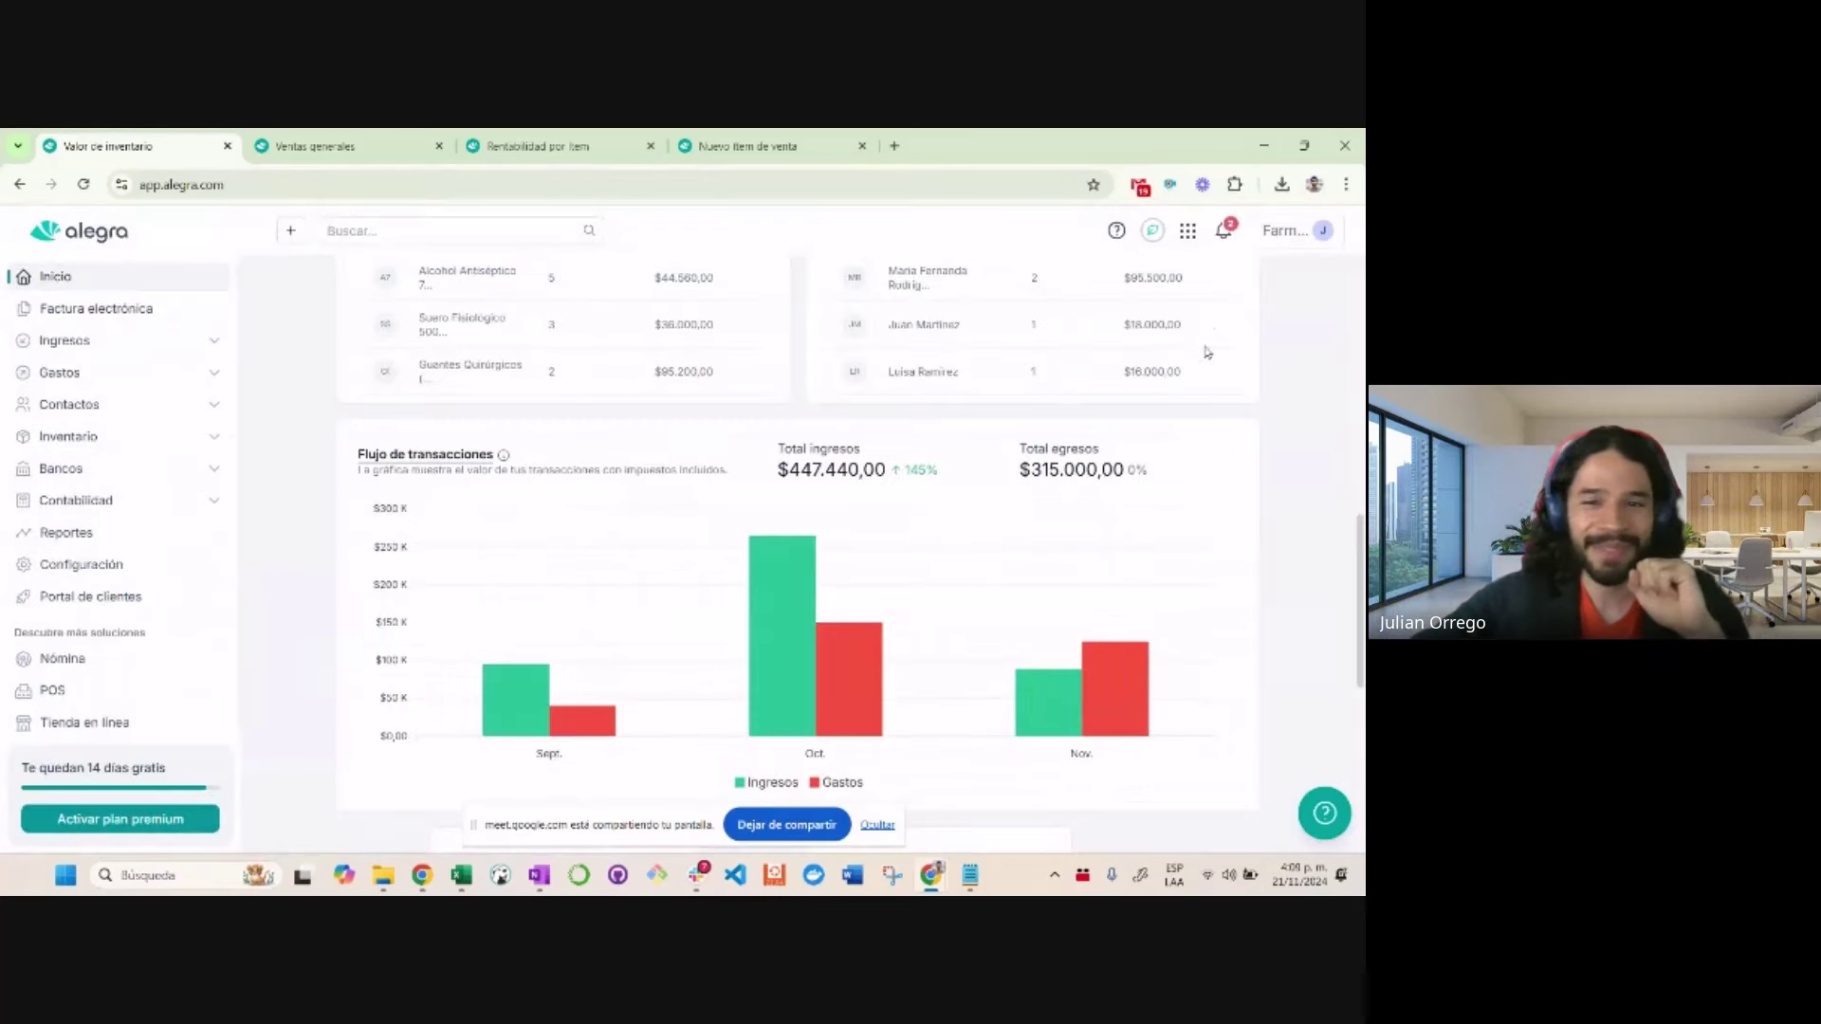
Open the Cuentas por cobrar report from the dashboard and examine the due dates of the outstanding invoices
{"action": "scroll", "coordinate": [1280, 548], "scroll_direction": "down", "scroll_amount": 3}
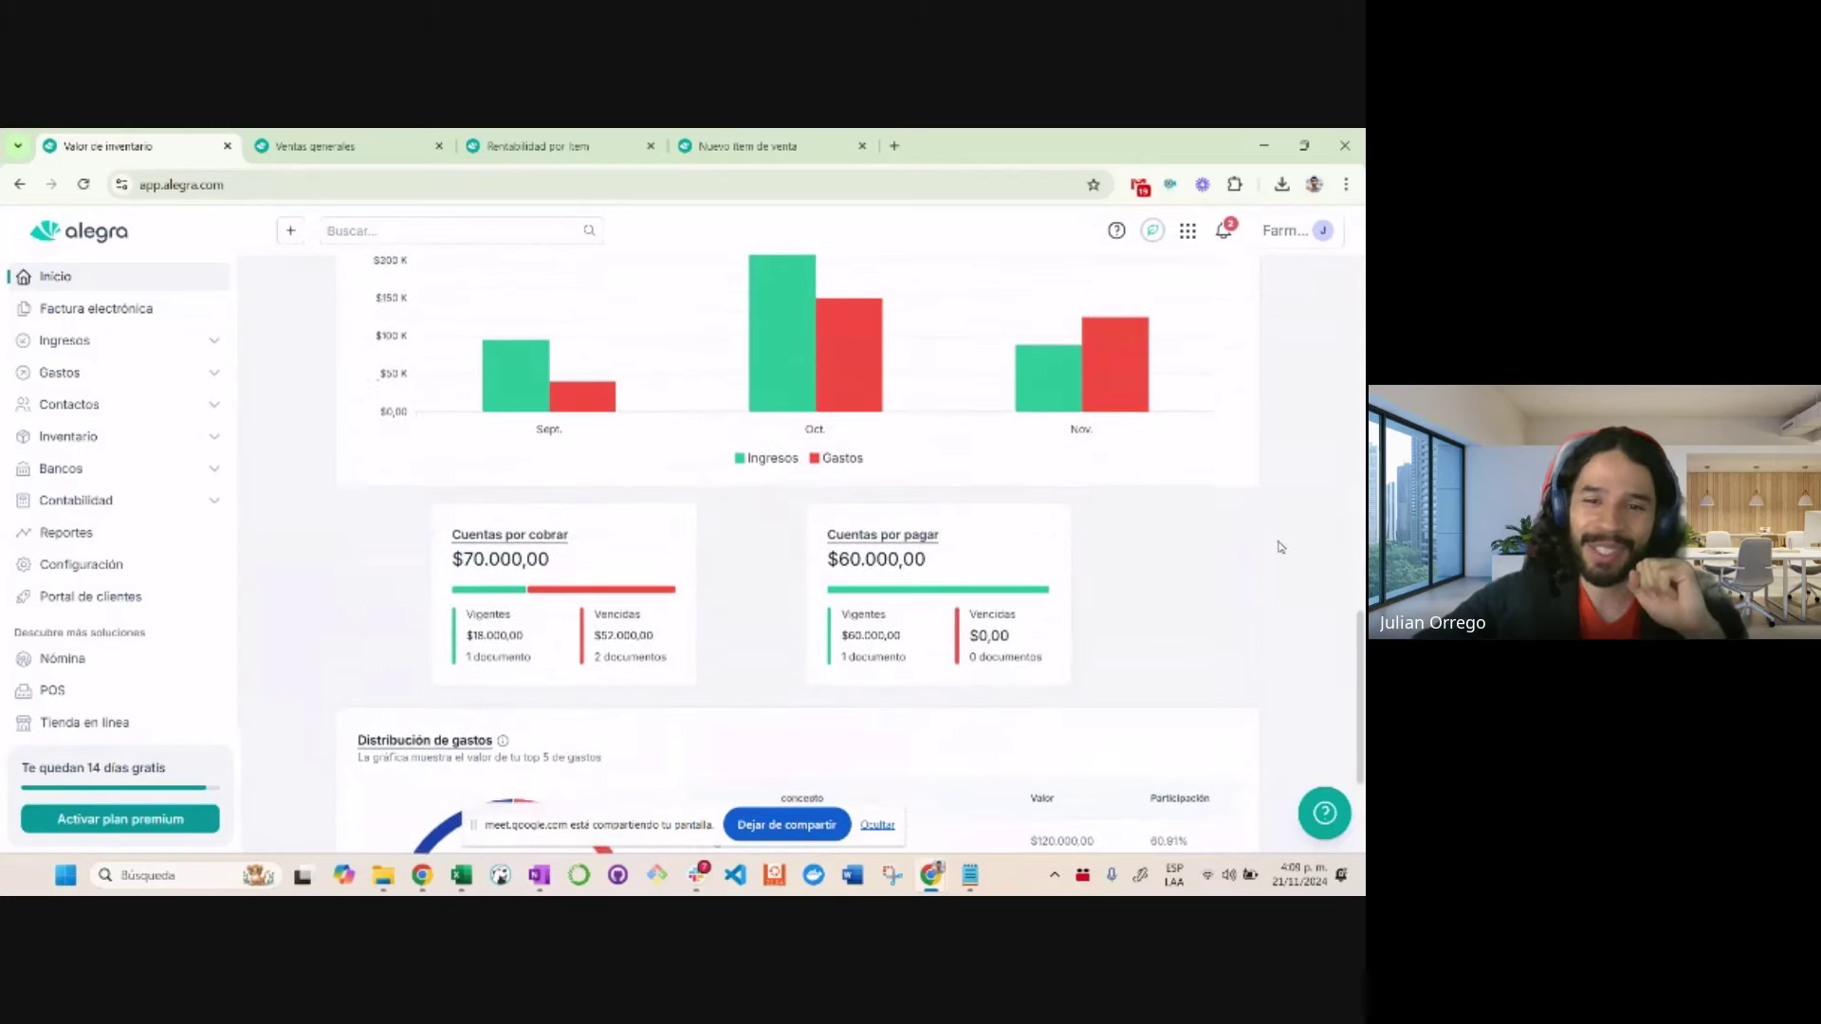
{"action": "scroll", "coordinate": [742, 508], "scroll_direction": "up", "scroll_amount": 1}
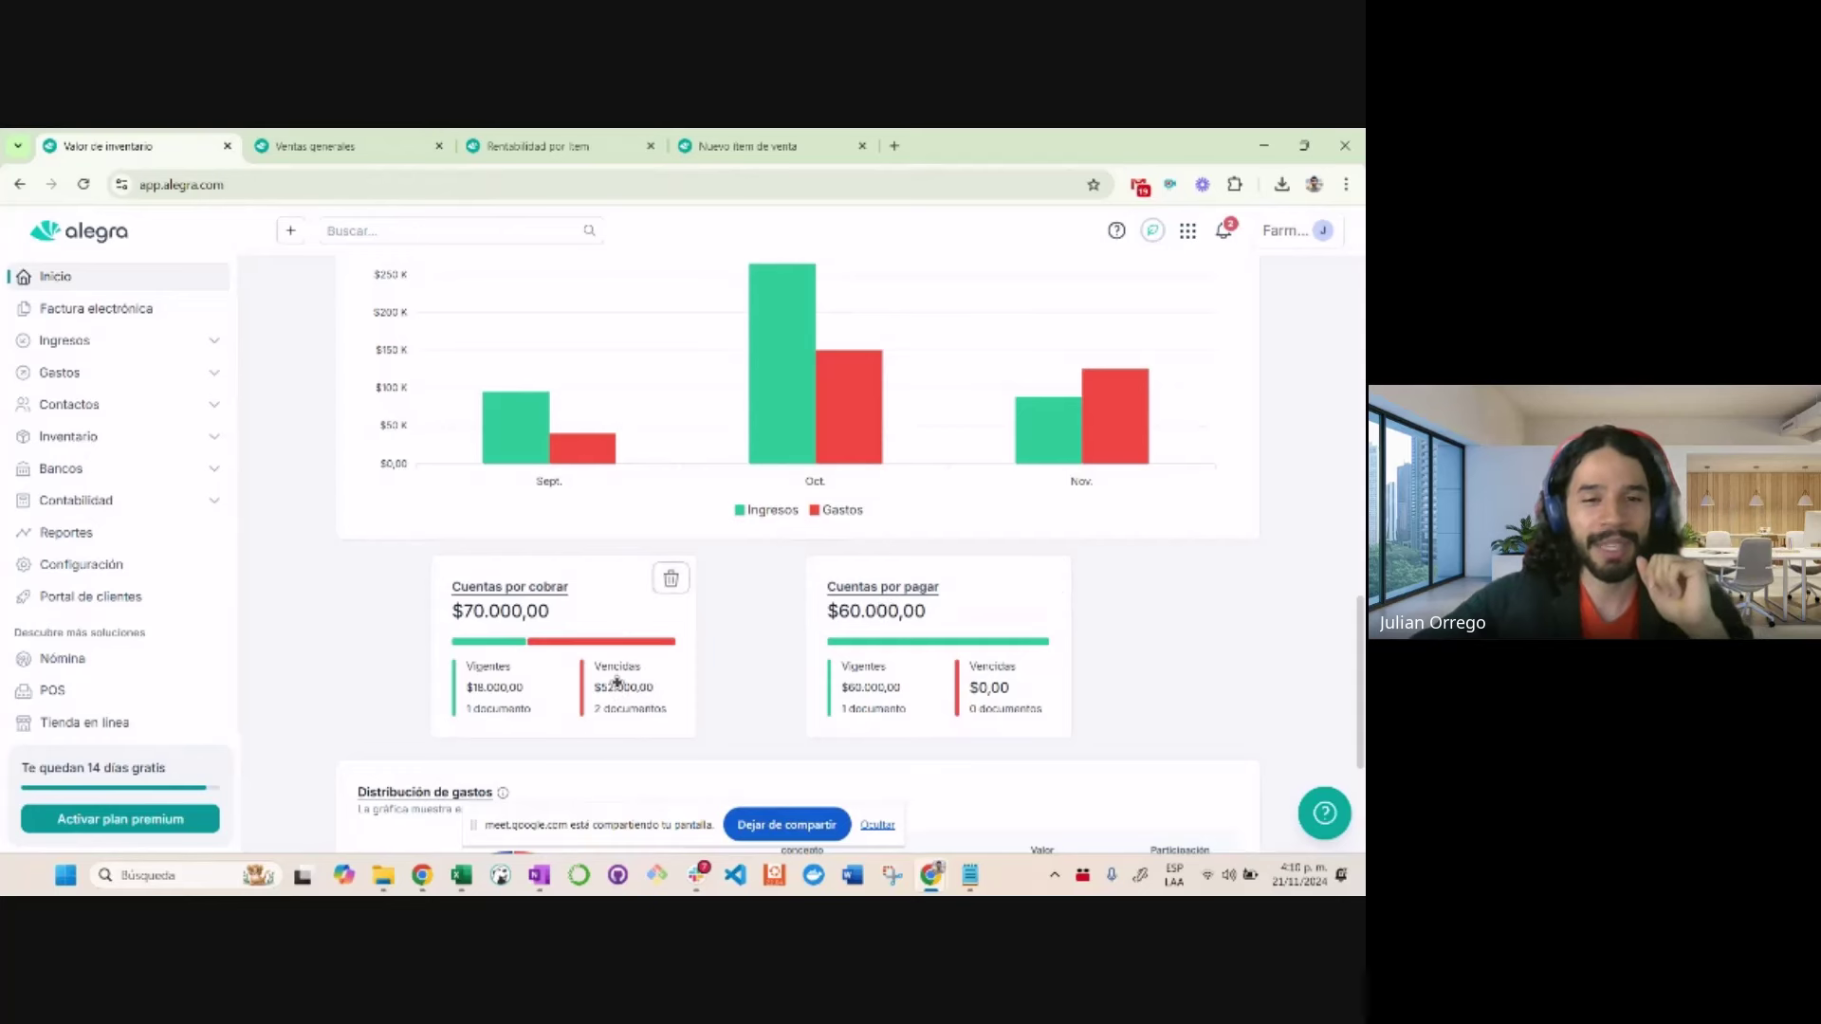
{"action": "left_click", "coordinate": [541, 594]}
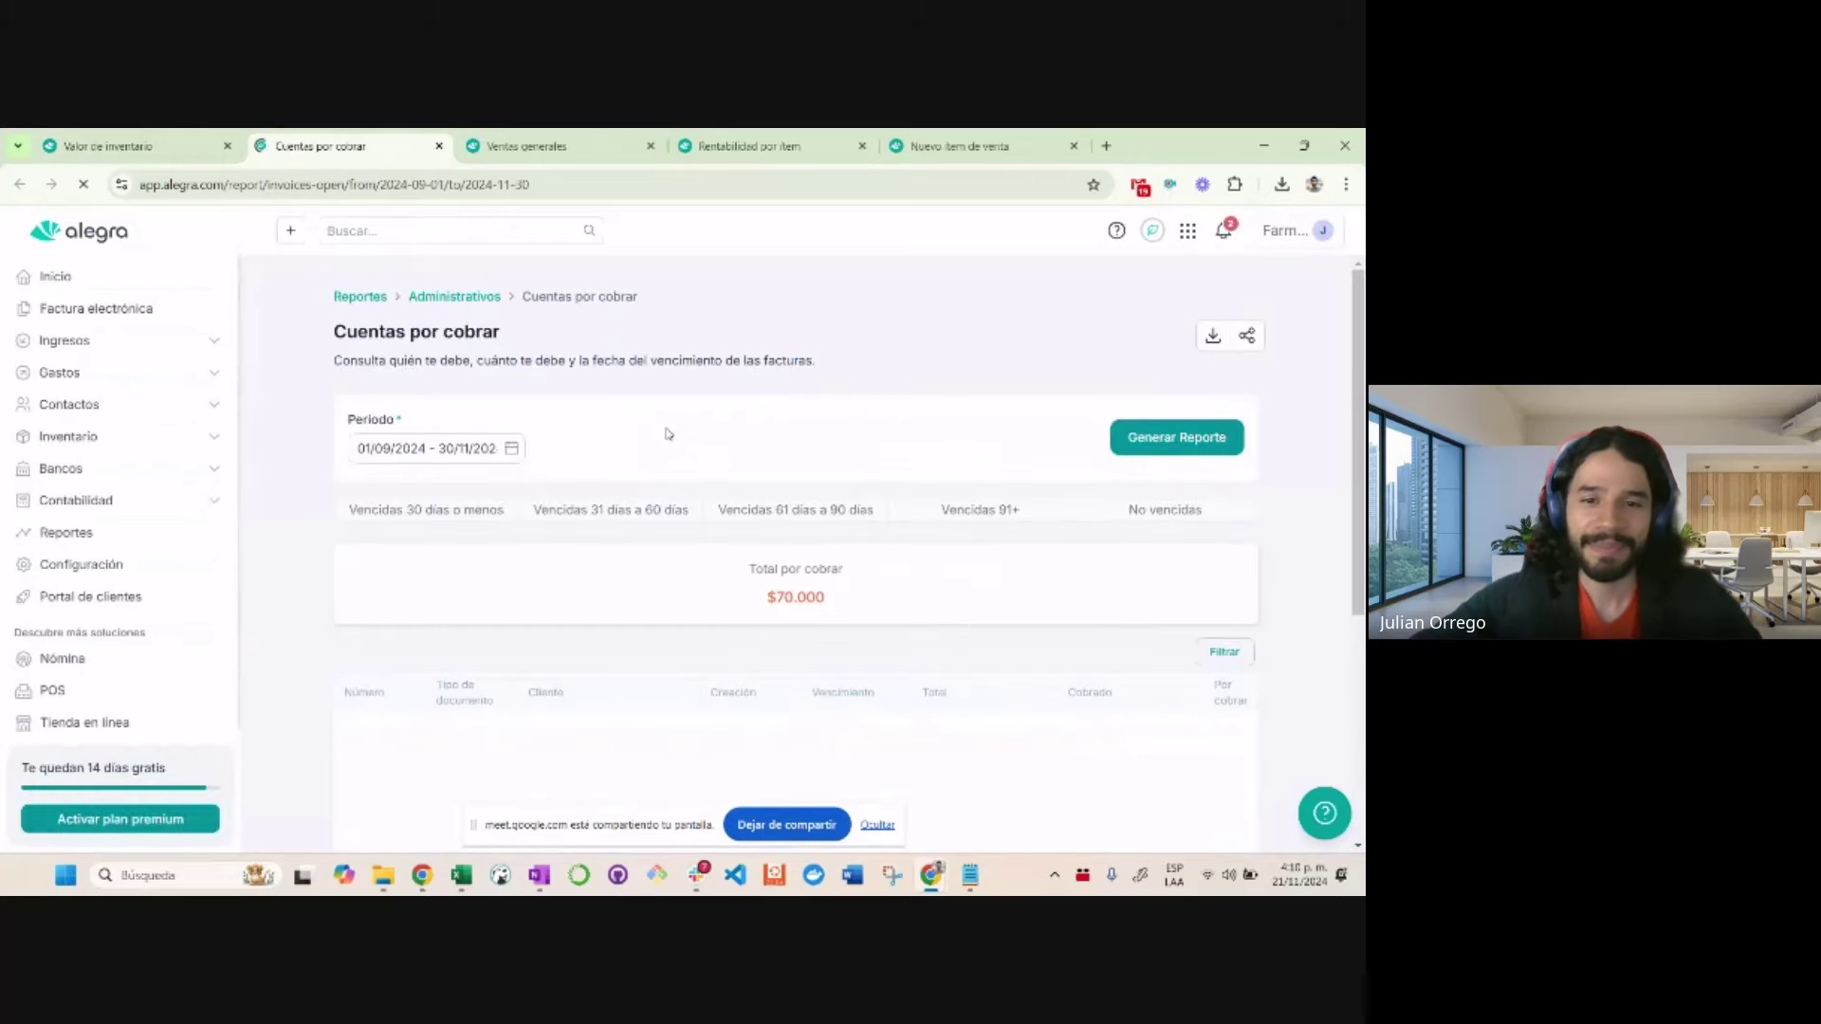
{"action": "scroll", "coordinate": [812, 569], "scroll_direction": "down", "scroll_amount": 1}
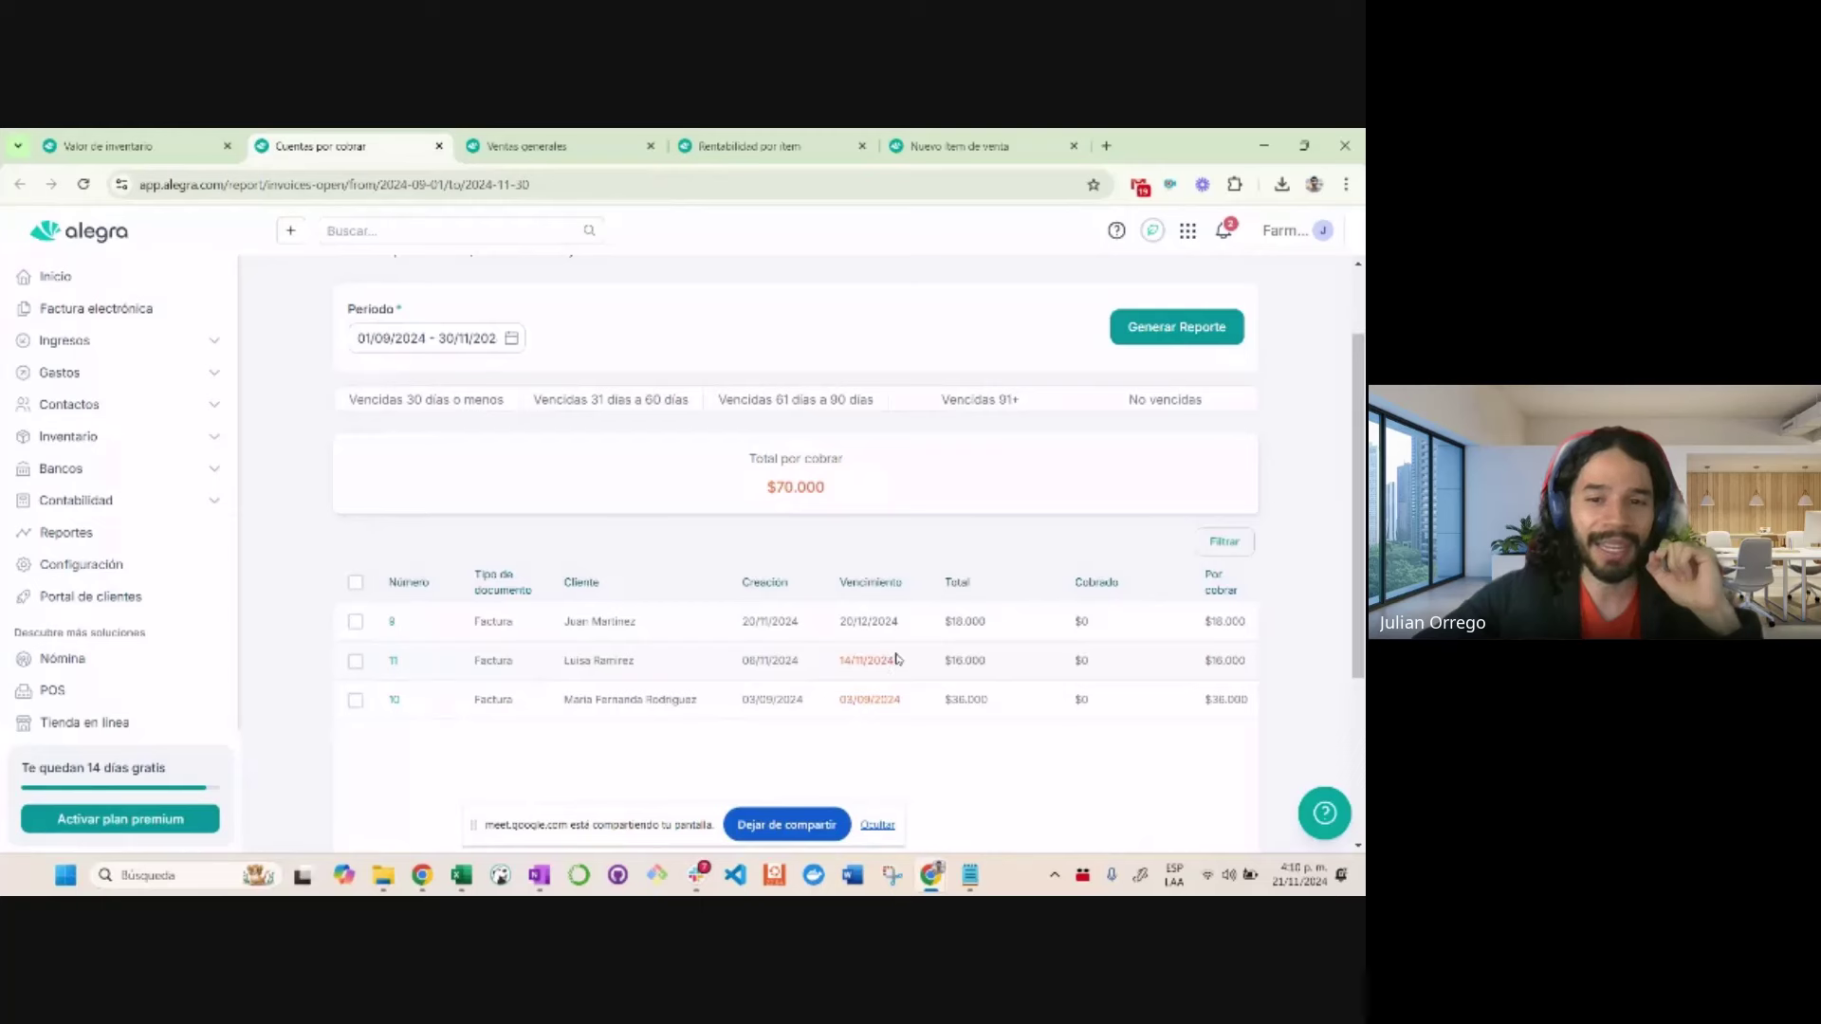
{"action": "left_click_drag", "start_coordinate": [838, 700], "coordinate": [912, 701]}
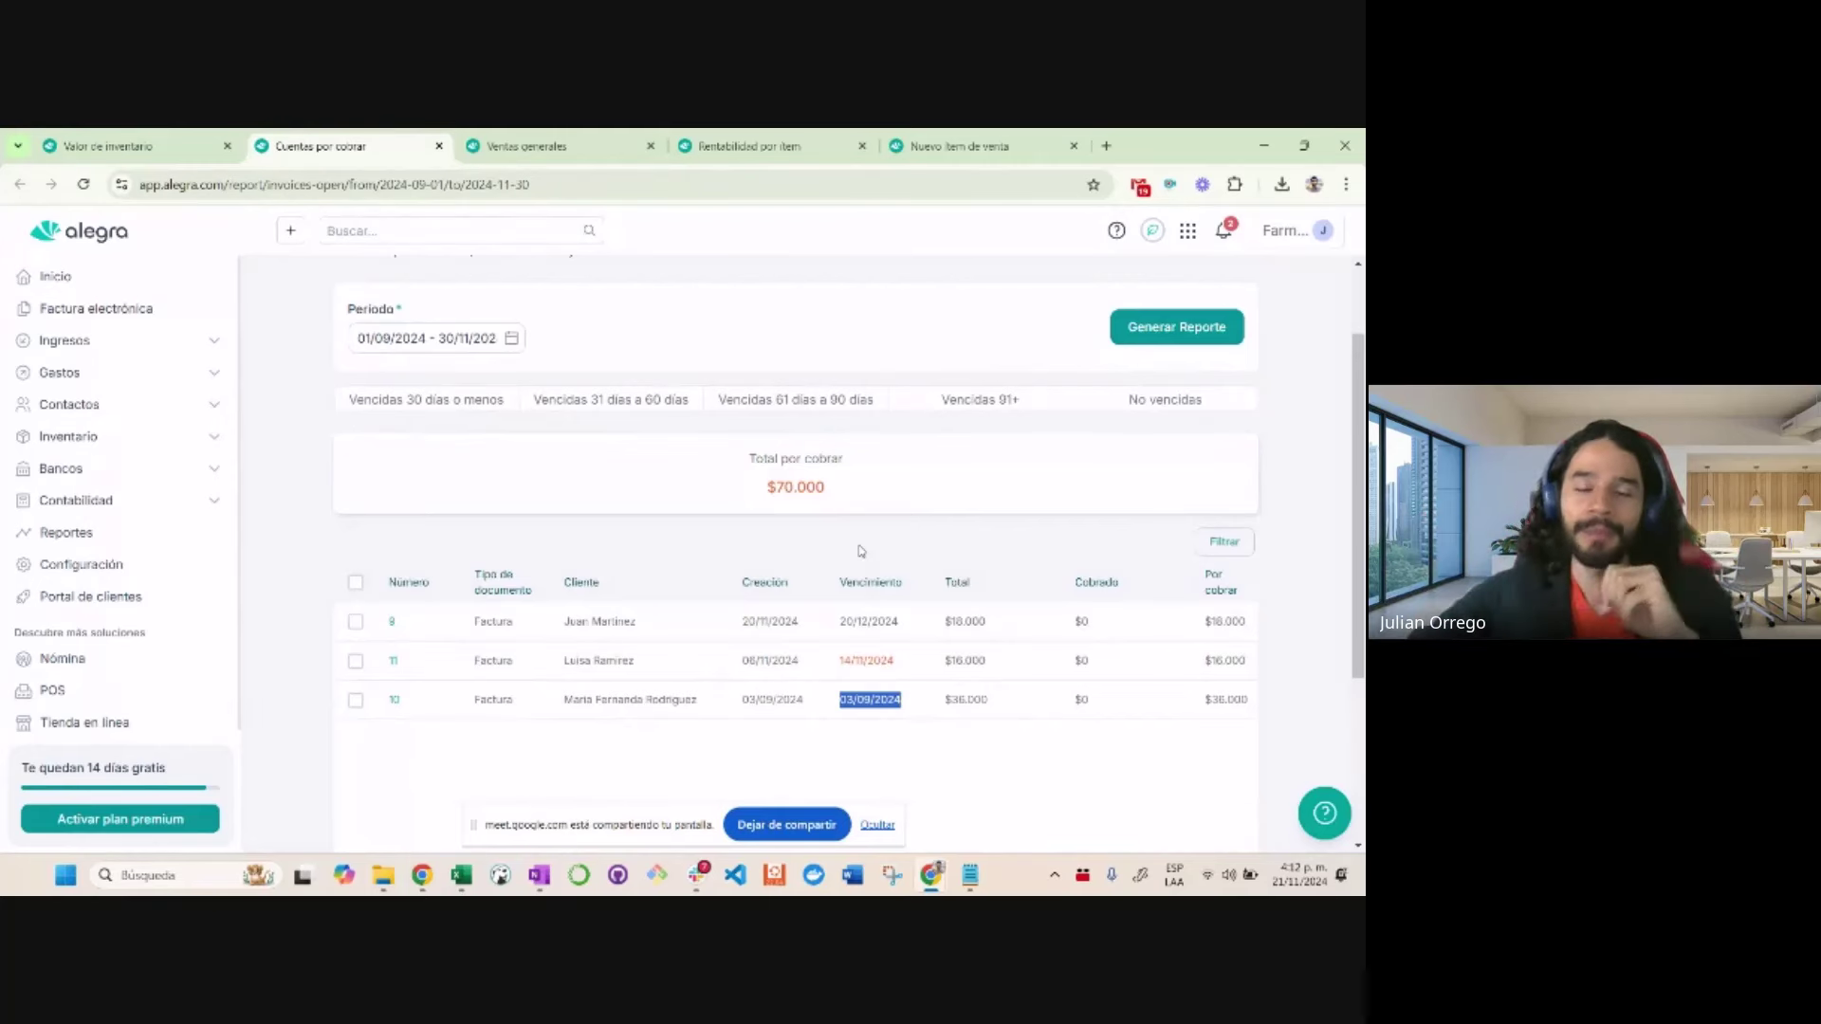
{"action": "scroll", "coordinate": [742, 449], "scroll_direction": "up", "scroll_amount": 2}
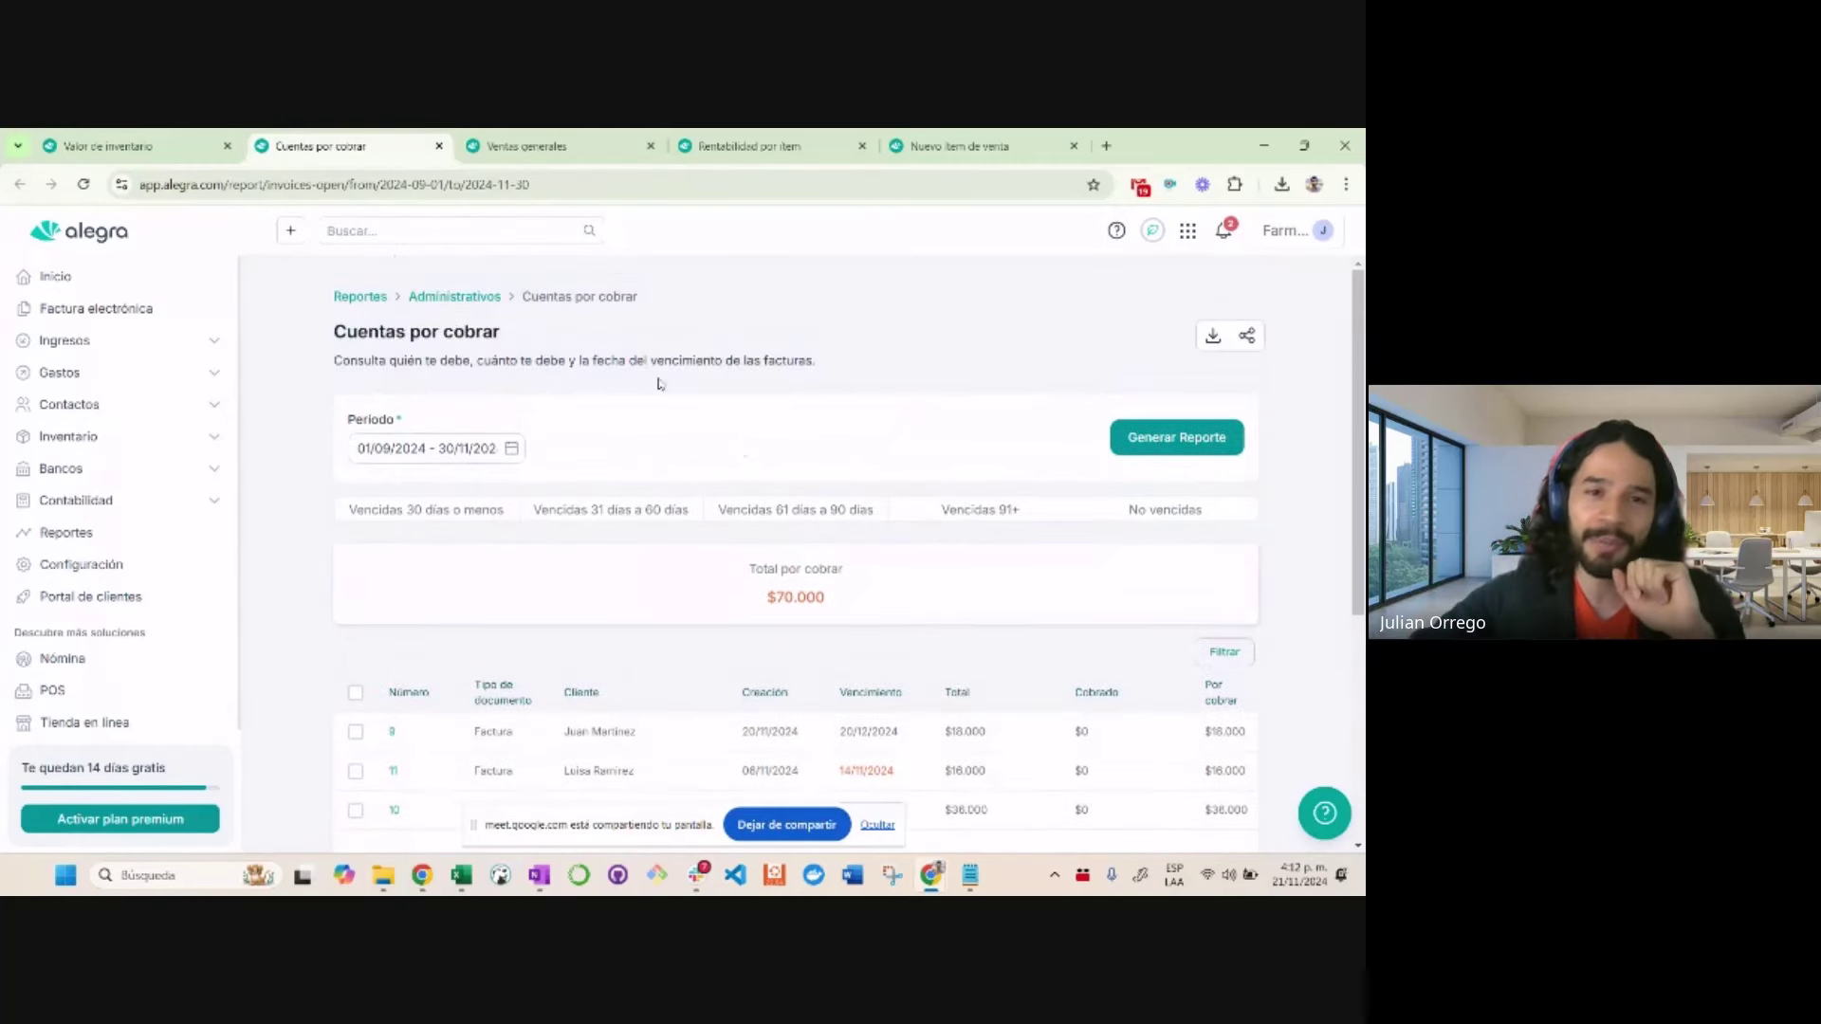
Switch from the accounts receivable report to the Contables report category and view its available reports
{"action": "left_click", "coordinate": [432, 302]}
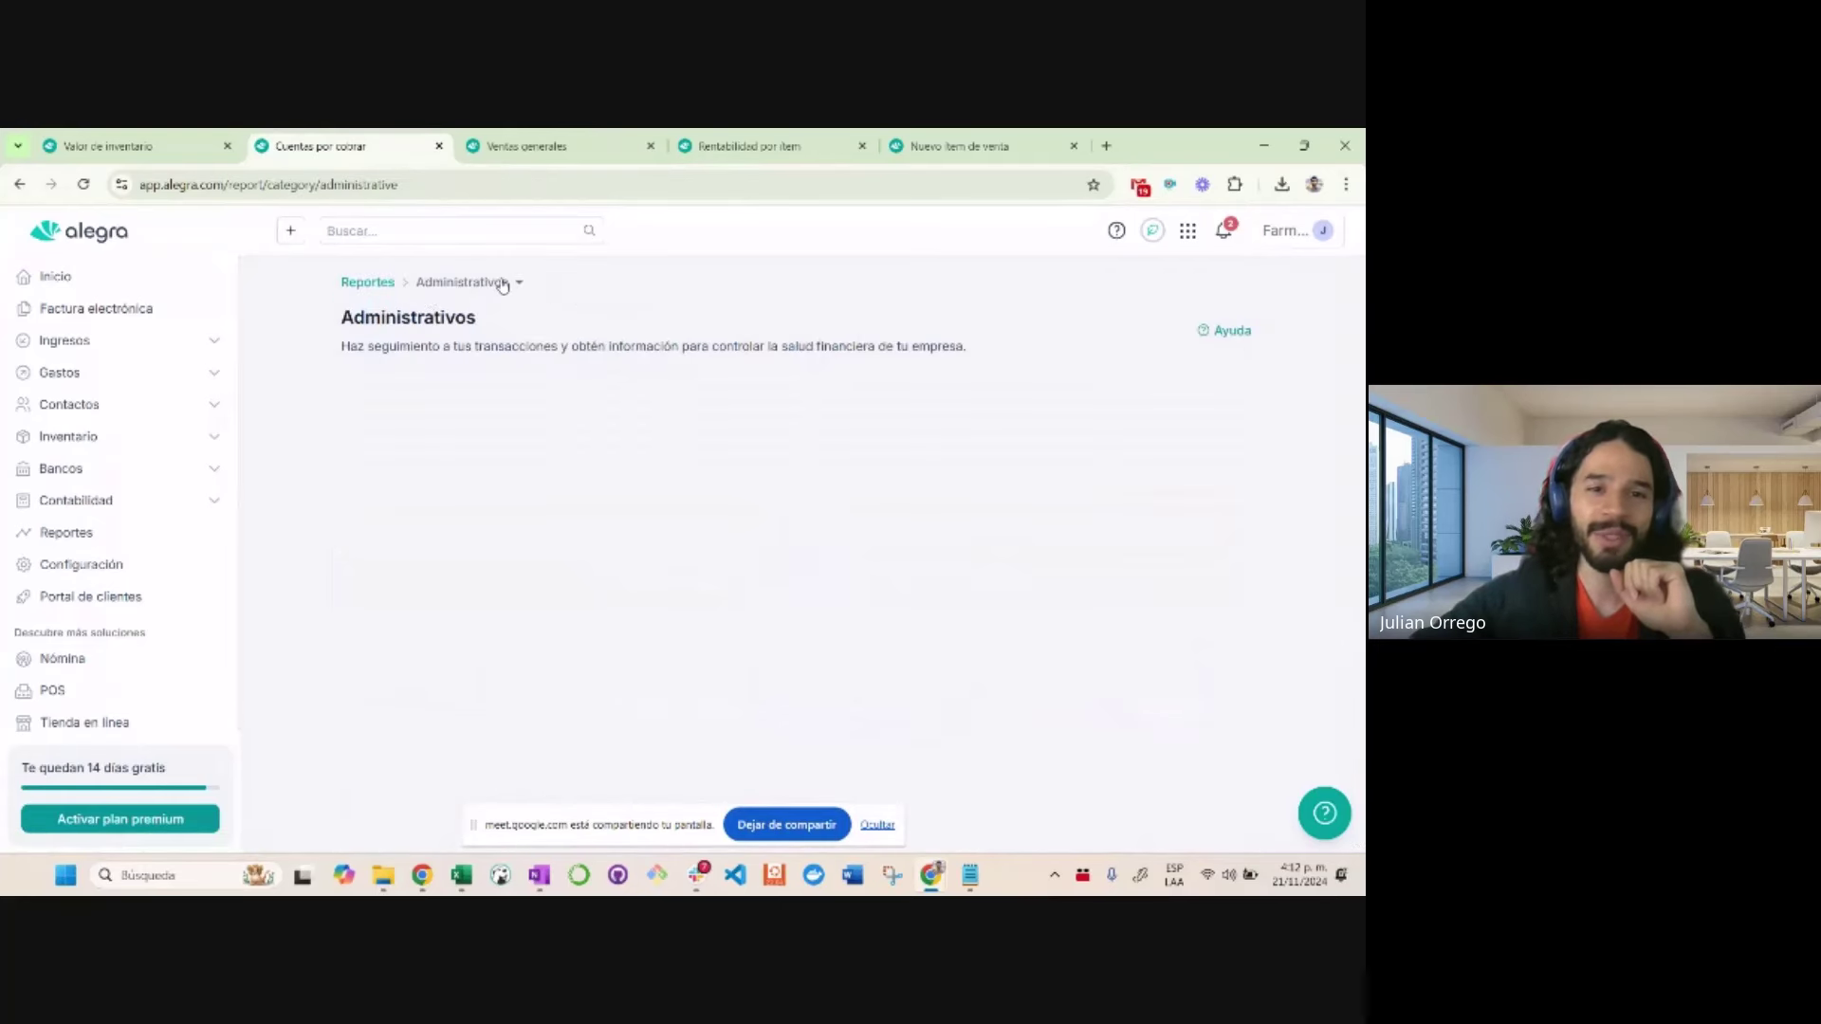
{"action": "left_click", "coordinate": [503, 283]}
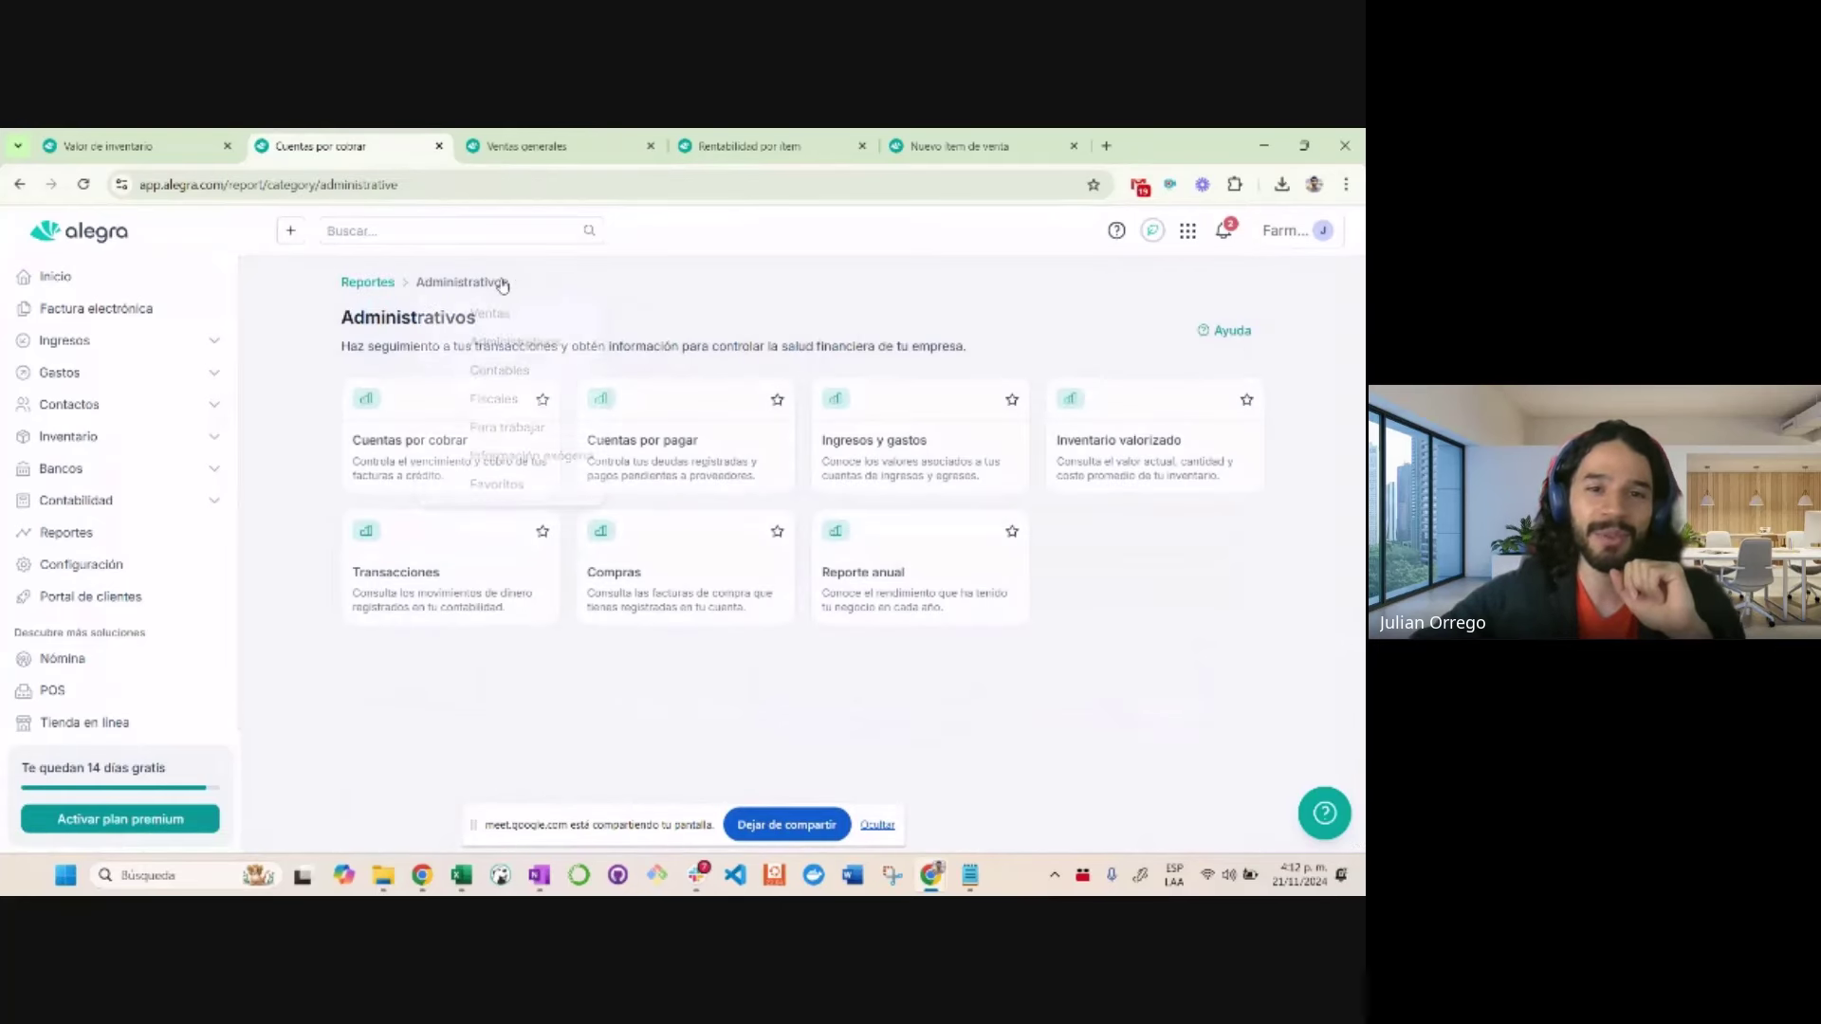
{"action": "left_click", "coordinate": [503, 371]}
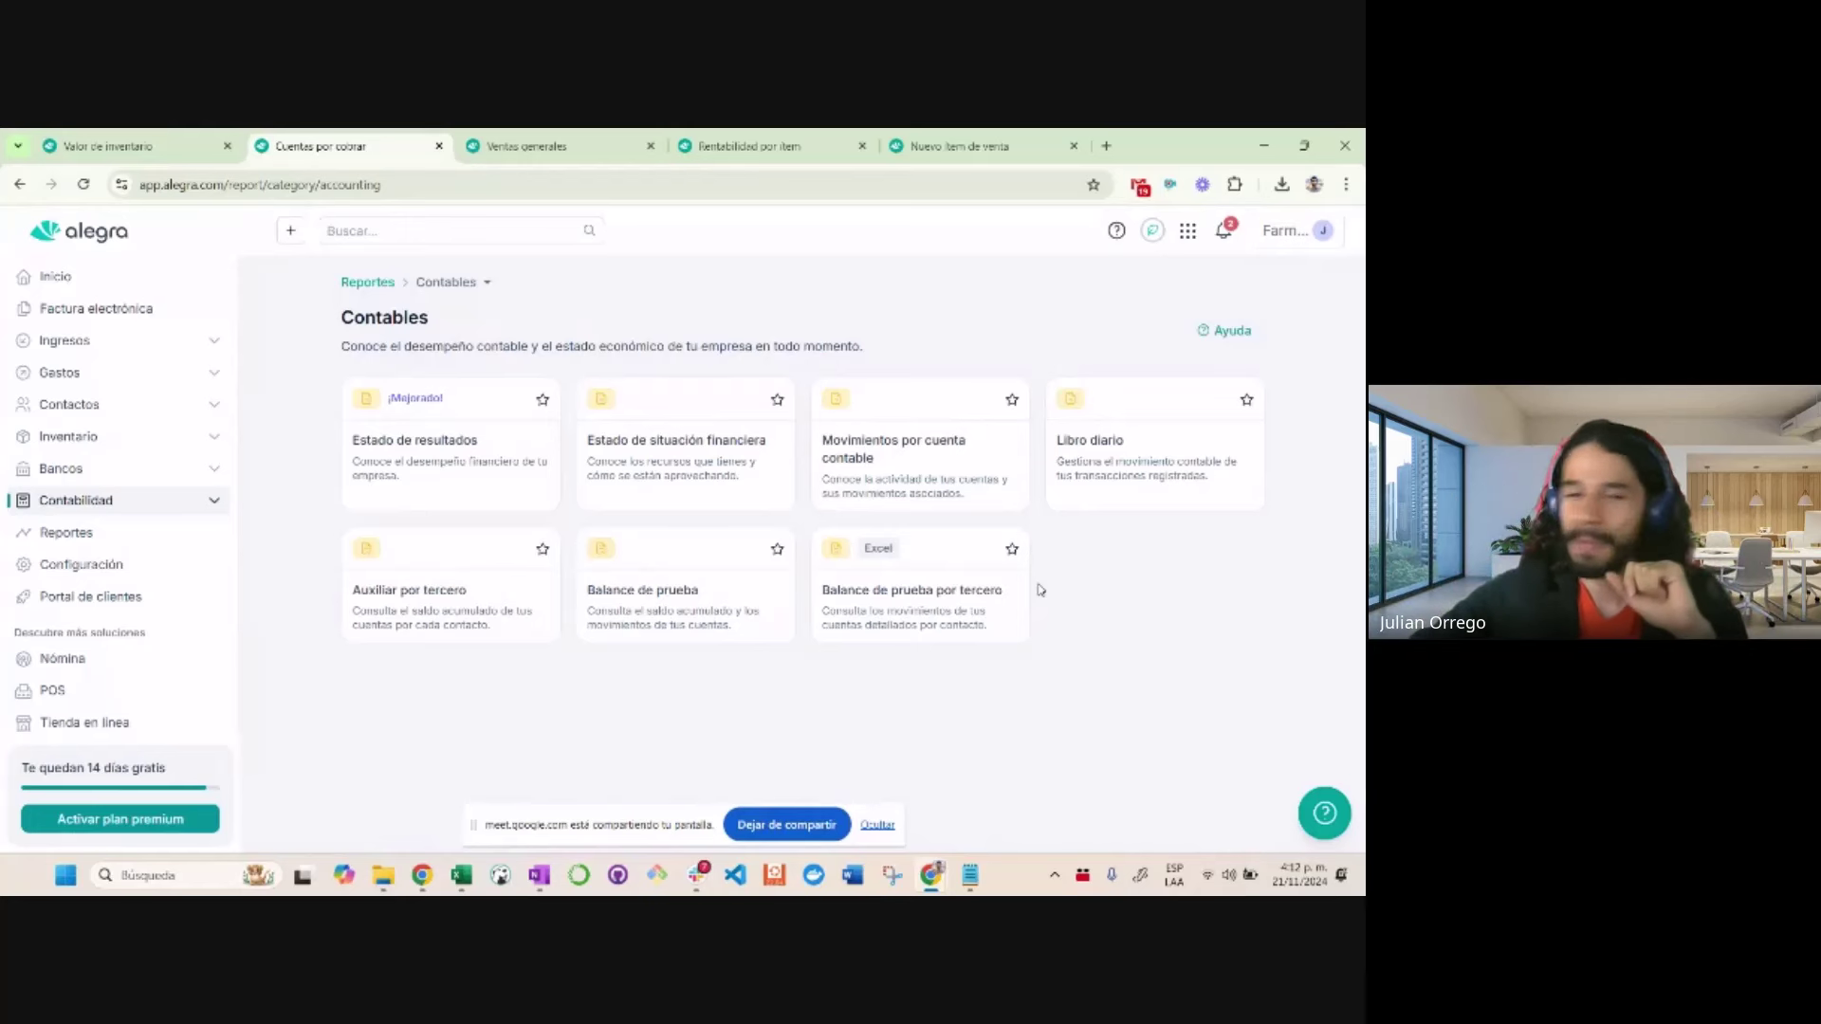
Open Reporte detallado de impuestos from the Fiscales category and review the taxes on sales and purchases
{"action": "left_click", "coordinate": [456, 284]}
{"action": "left_click", "coordinate": [485, 399]}
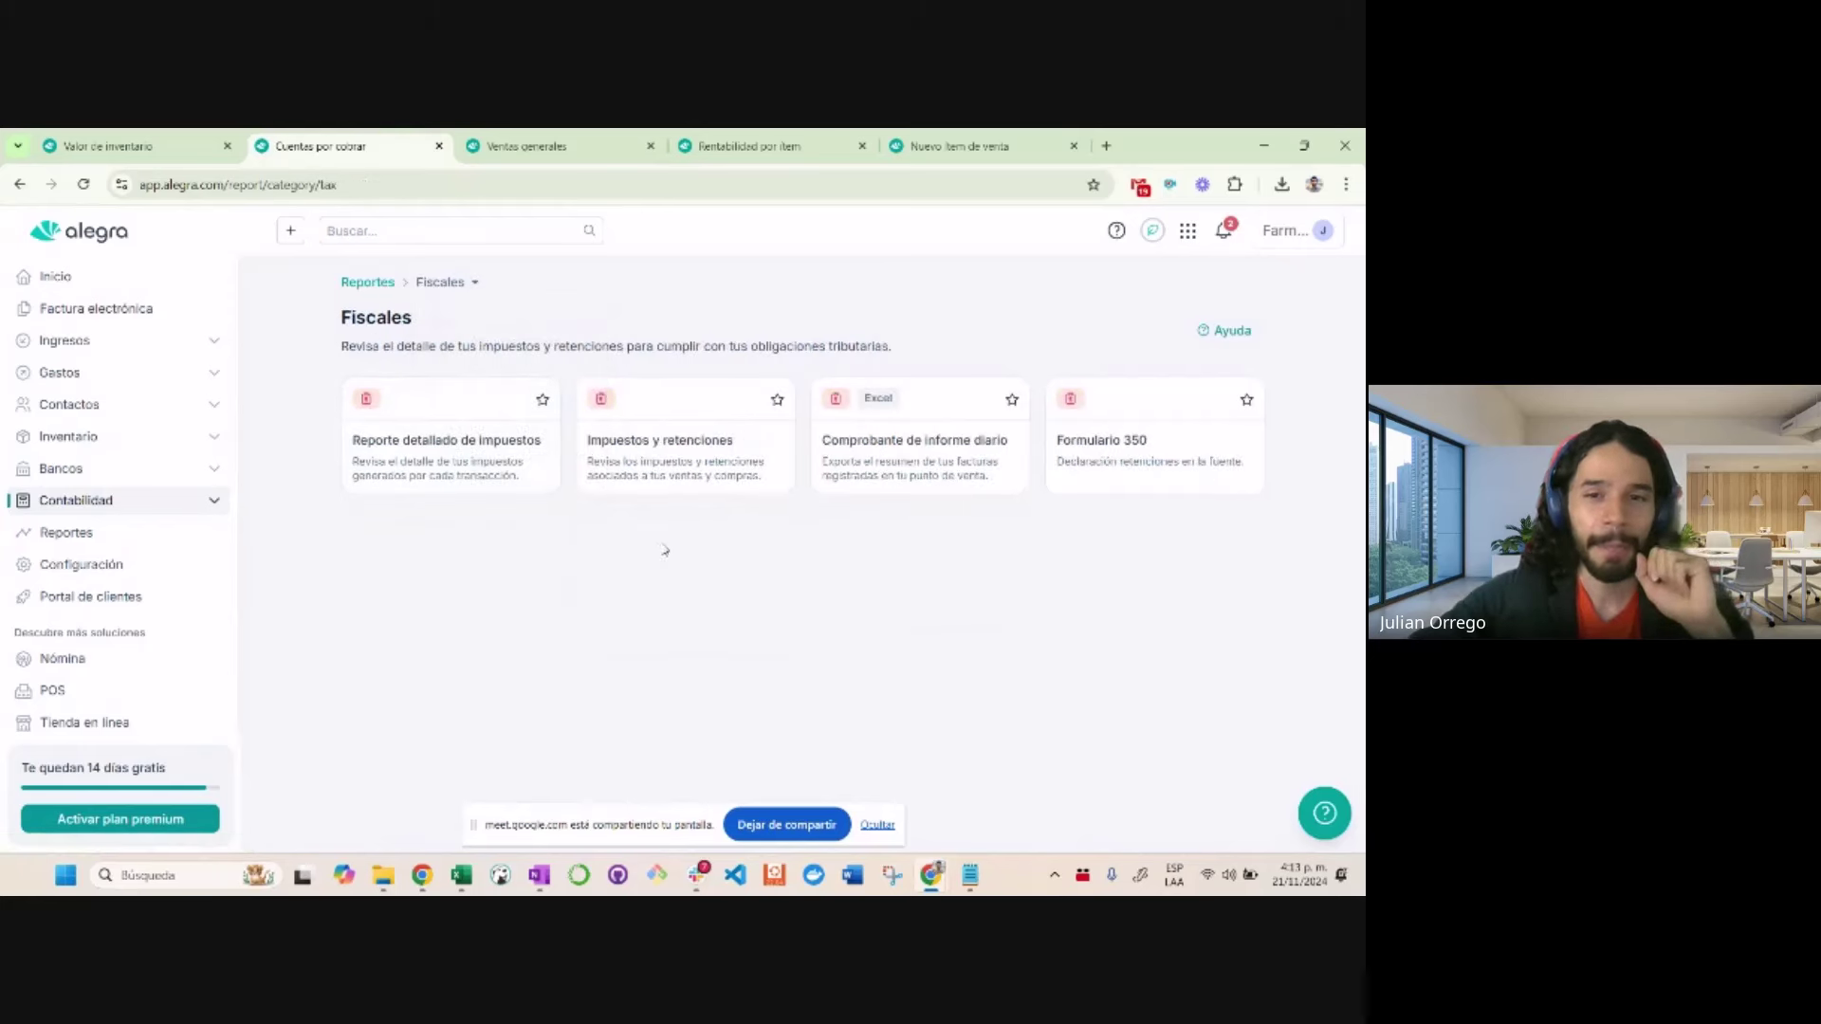
{"action": "left_click", "coordinate": [444, 457]}
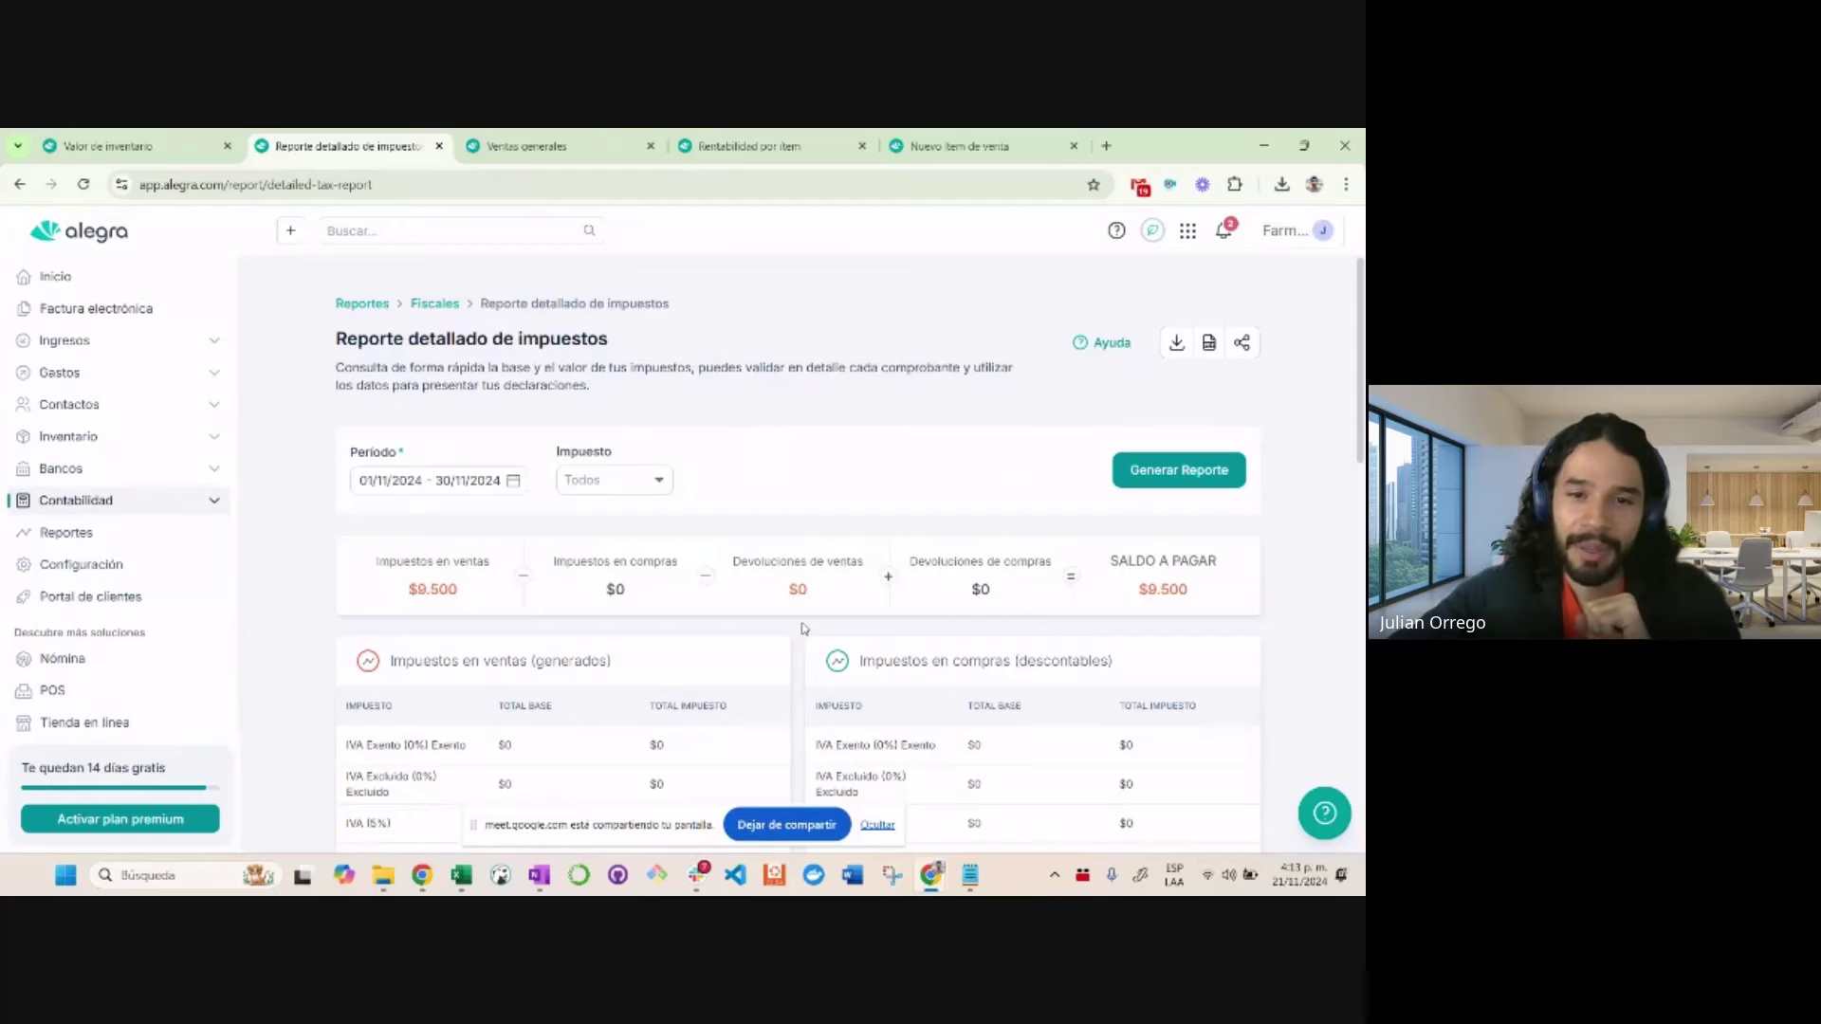
{"action": "scroll", "coordinate": [805, 629], "scroll_direction": "down", "scroll_amount": 1}
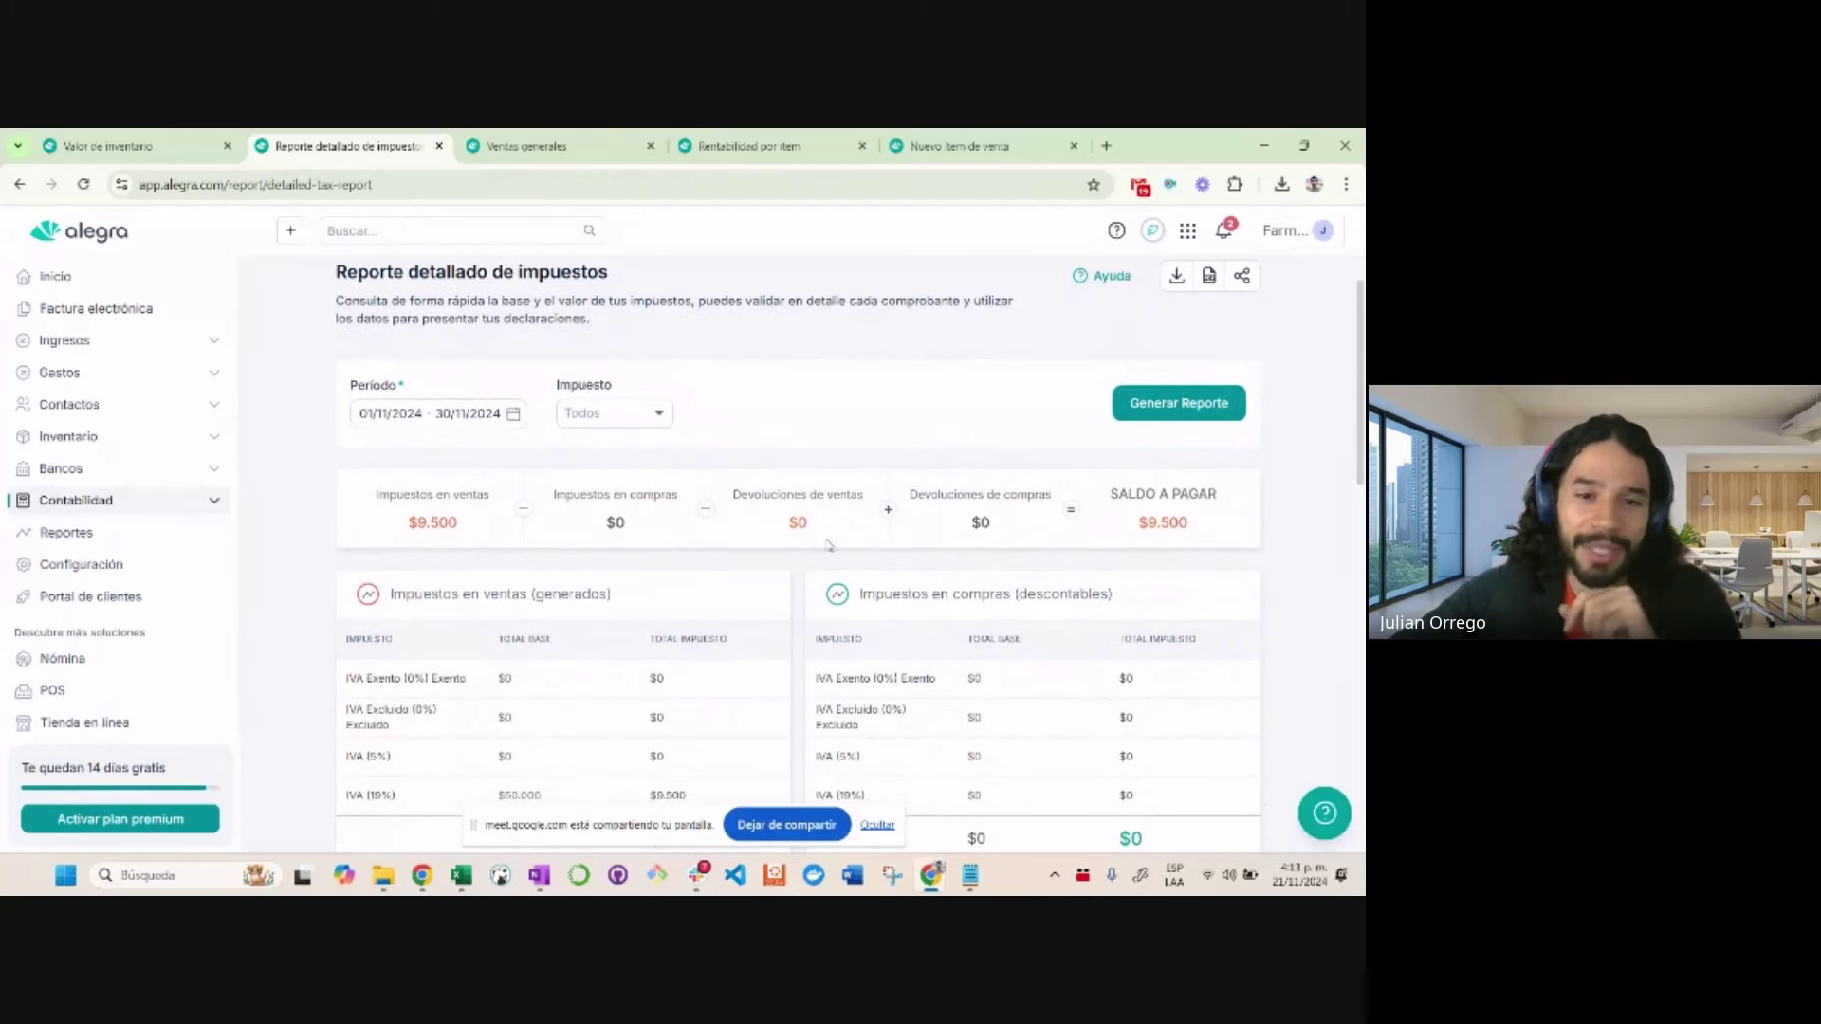
Examine the sales and purchase tax breakdown by IVA rate in the detailed tax report
{"action": "scroll", "coordinate": [693, 508], "scroll_direction": "down", "scroll_amount": 1}
{"action": "scroll", "coordinate": [778, 486], "scroll_direction": "down", "scroll_amount": 1}
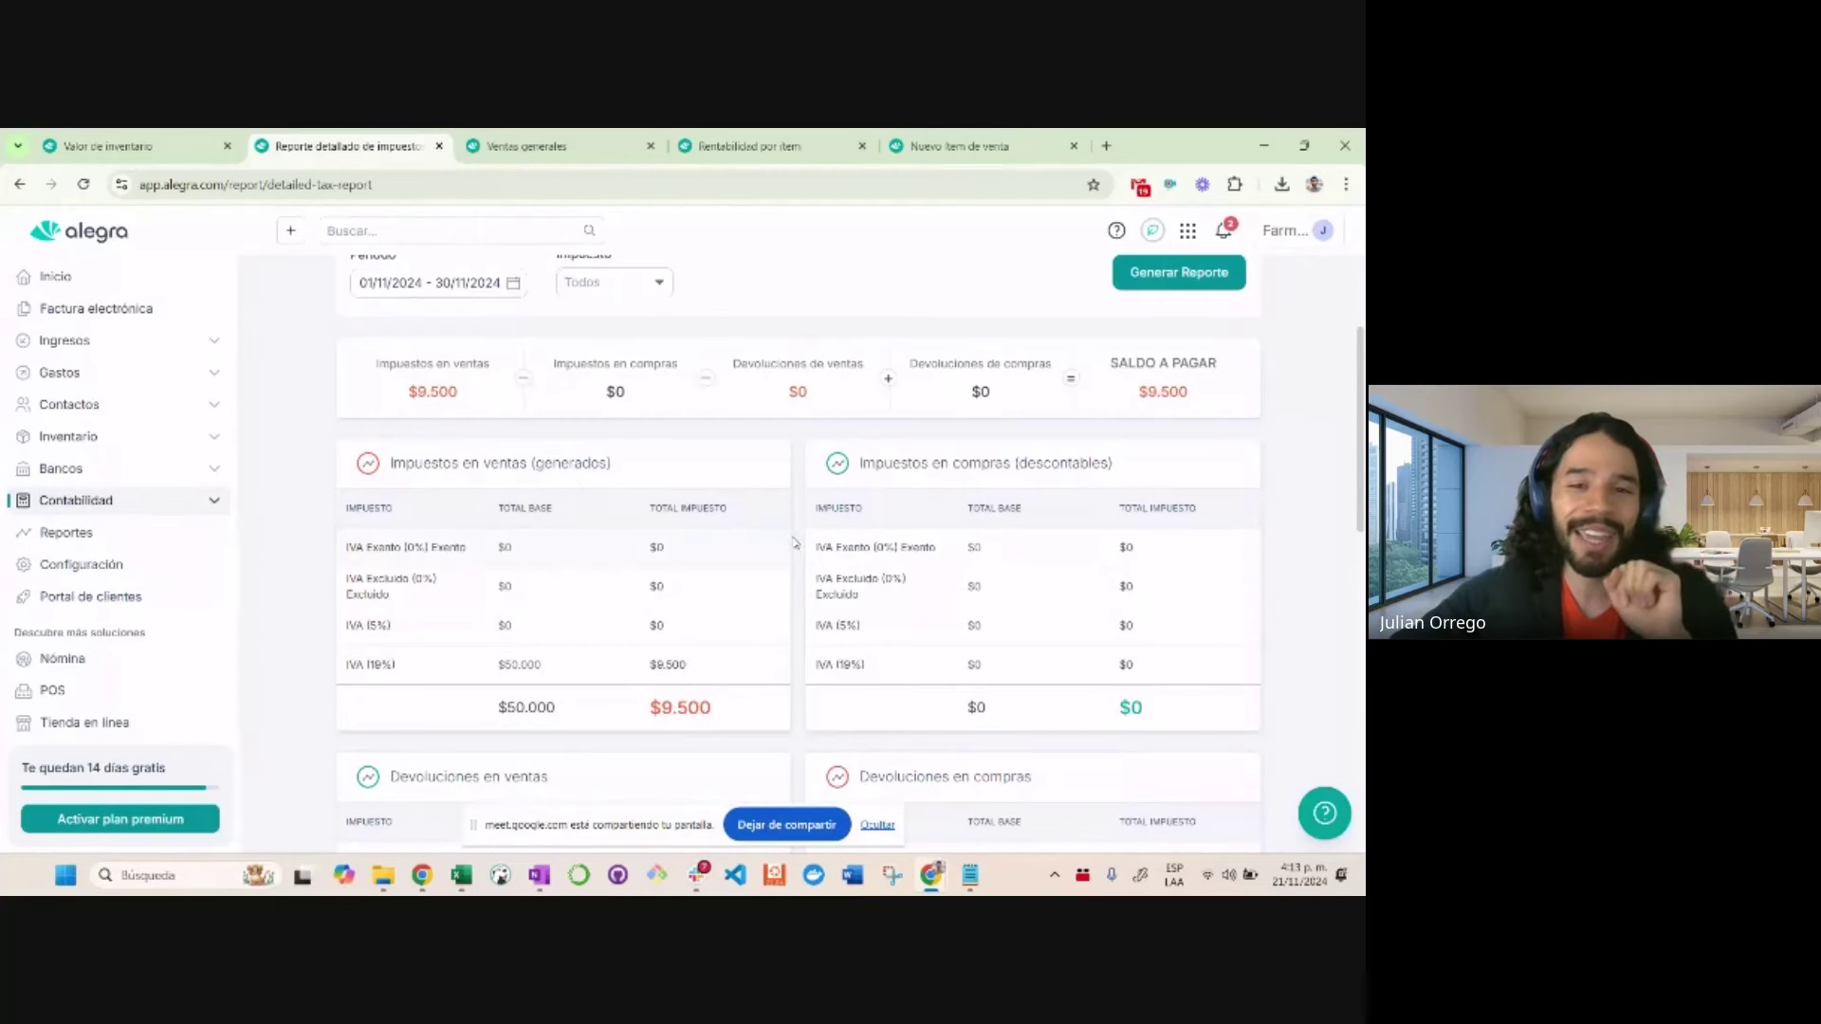
{"action": "scroll", "coordinate": [802, 540], "scroll_direction": "up", "scroll_amount": 2}
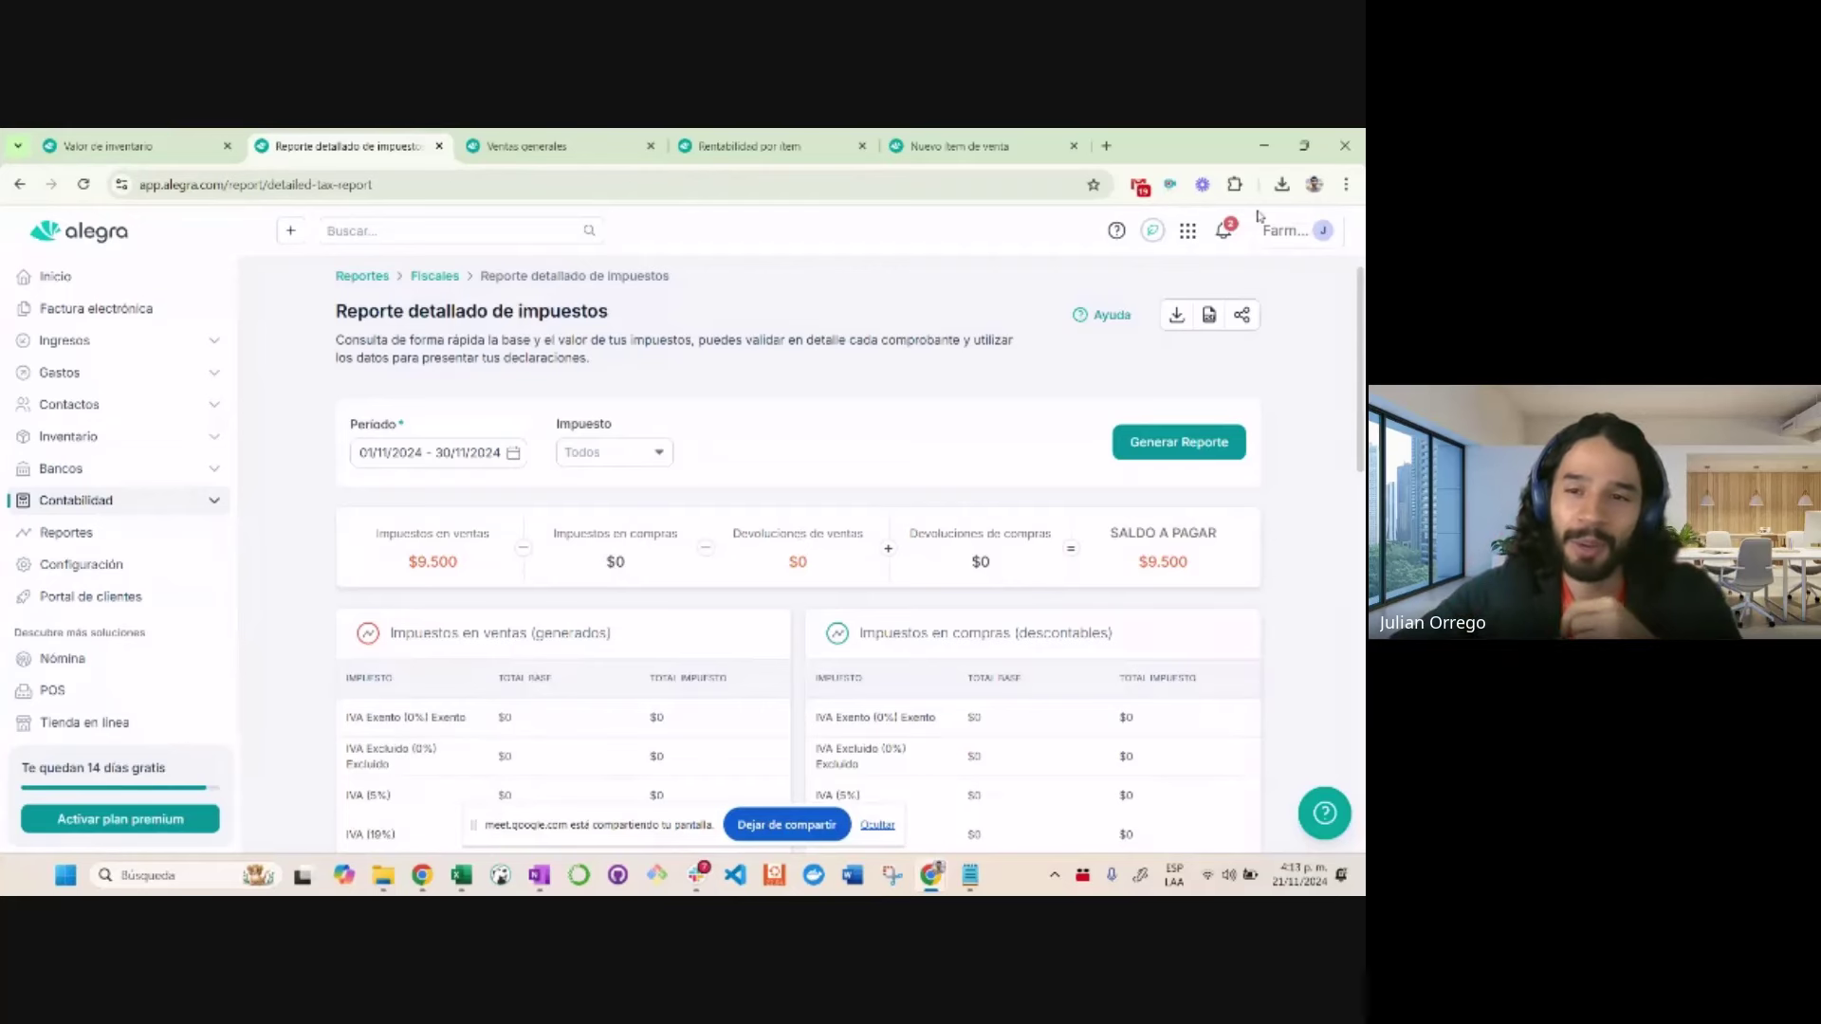
Open the sharing options for the detailed tax report, view the link expiry dates, set Permisos to Todos, and close without sharing
{"action": "left_click", "coordinate": [1243, 317]}
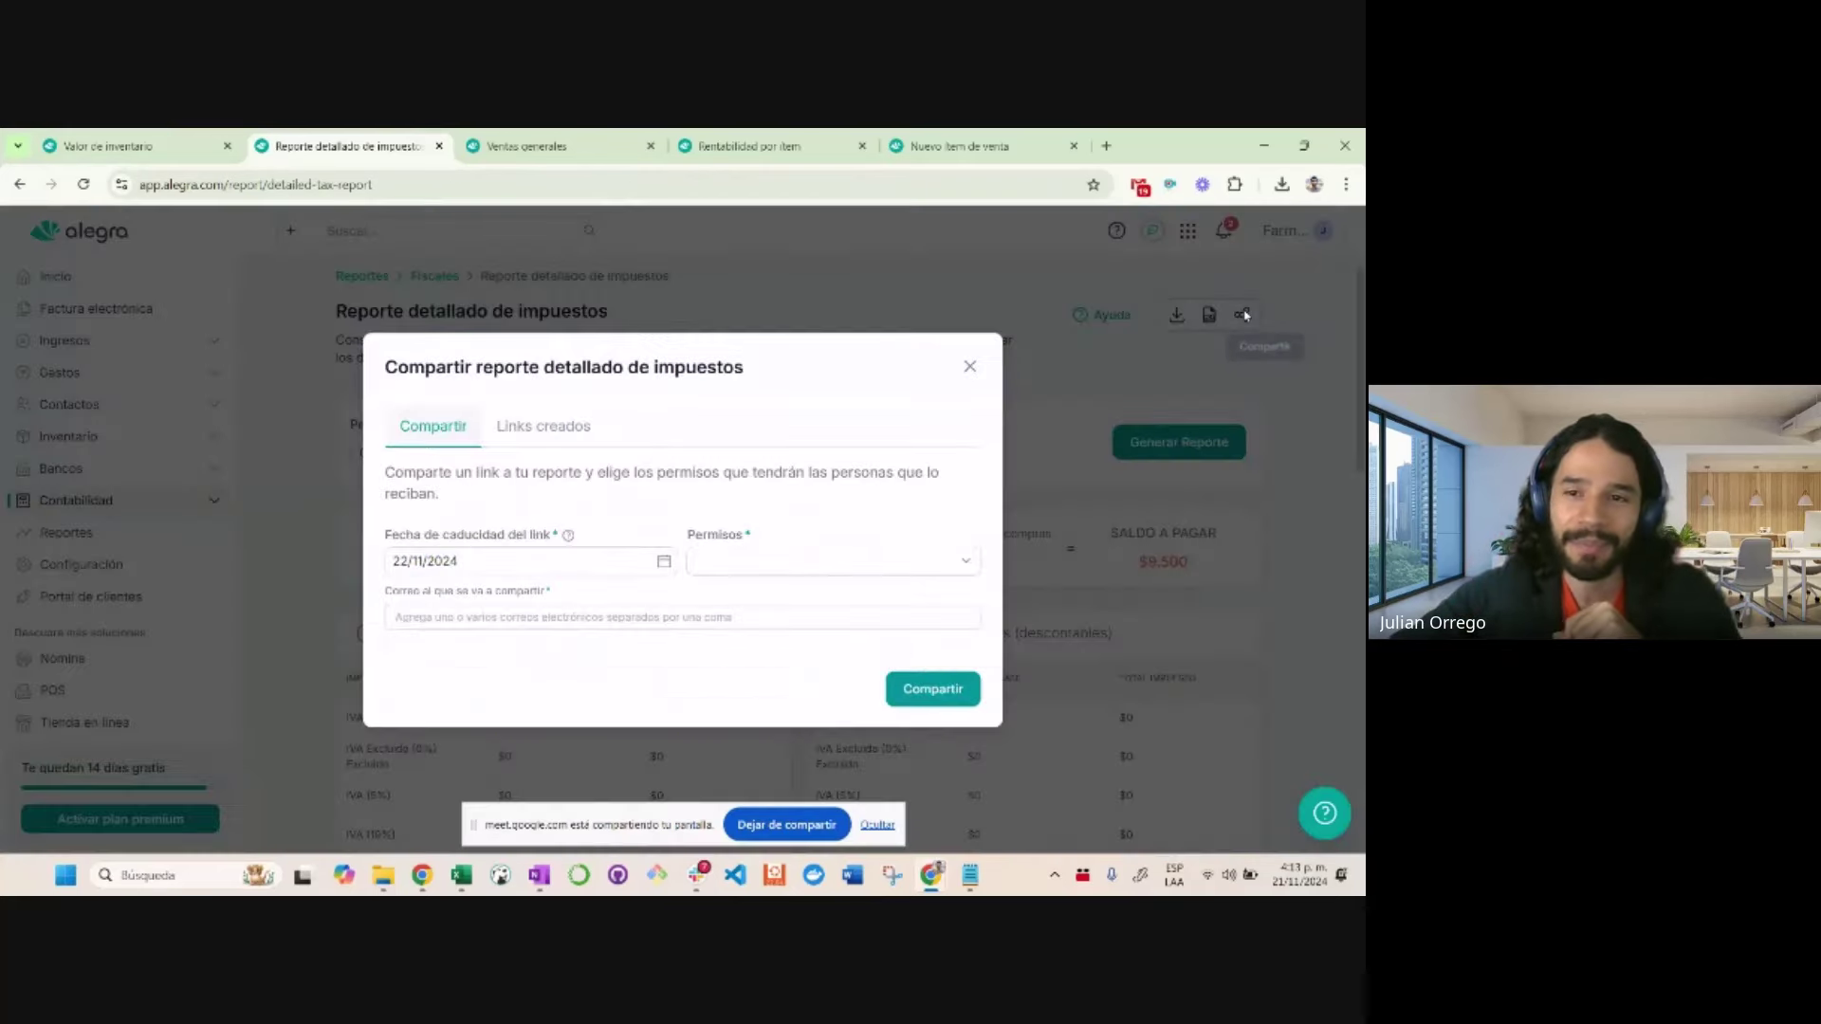
{"action": "left_click", "coordinate": [465, 564]}
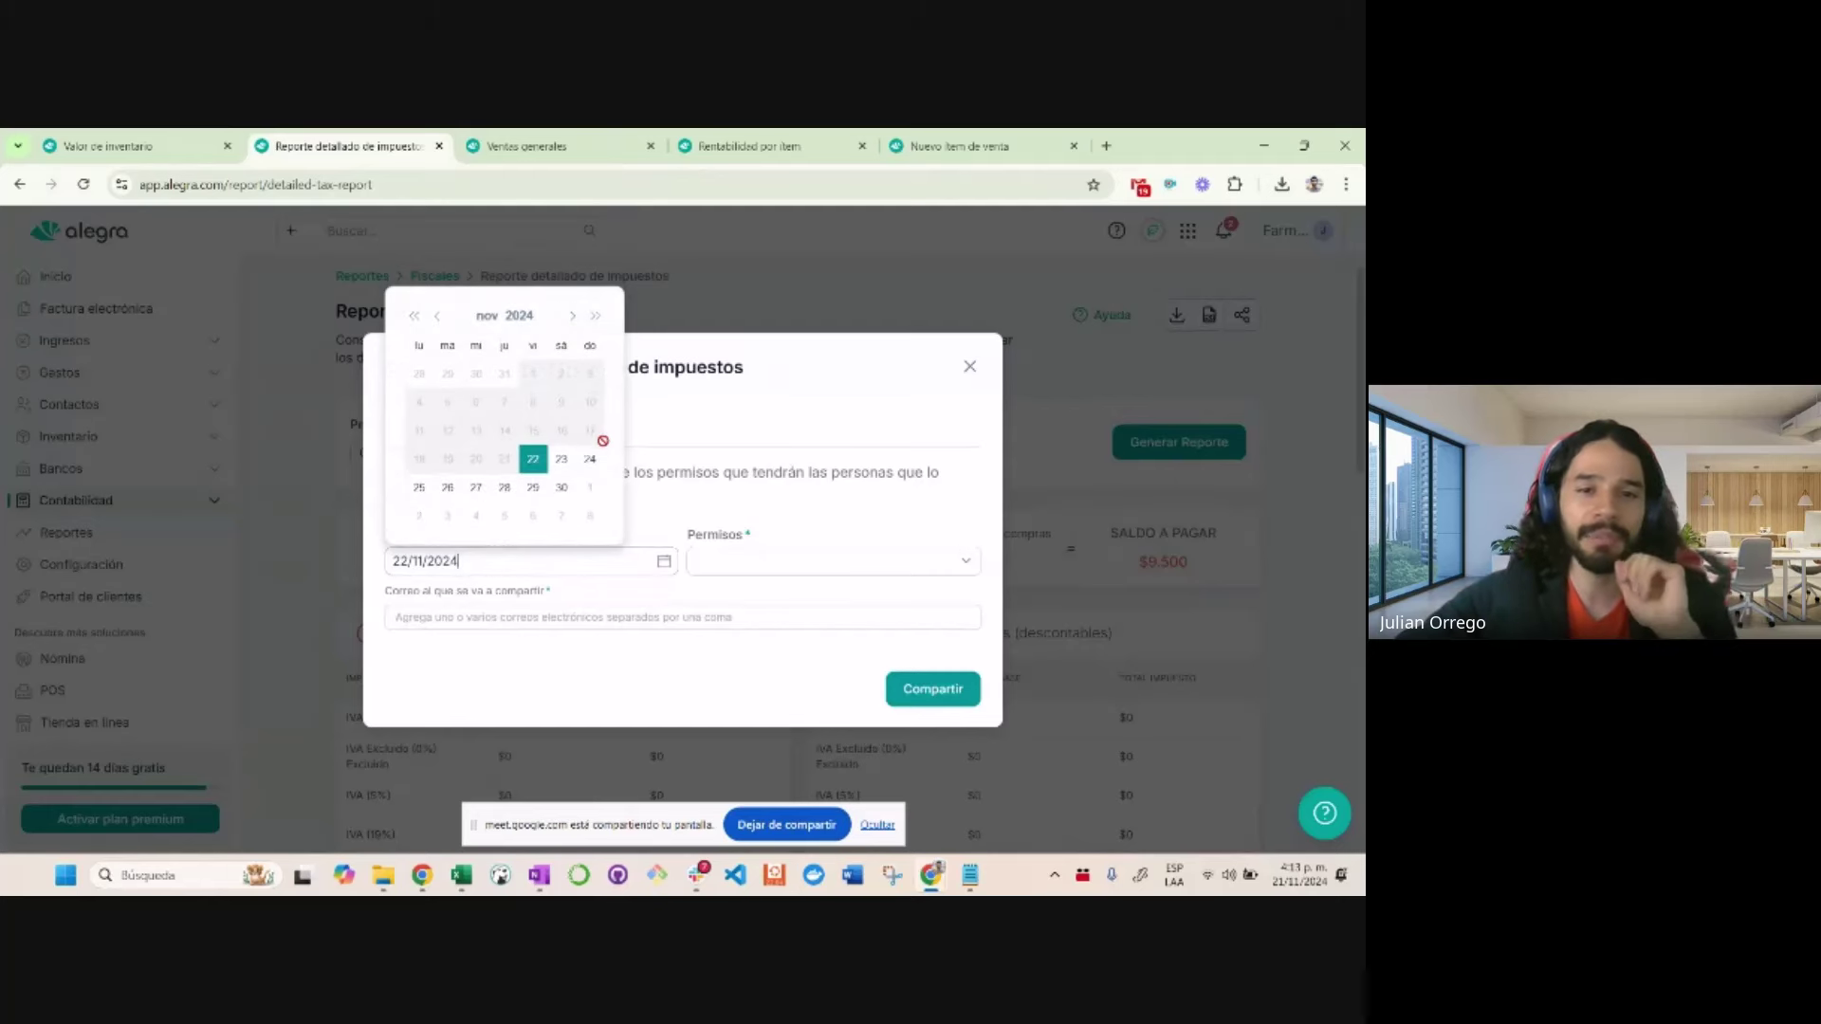
{"action": "left_click", "coordinate": [897, 569]}
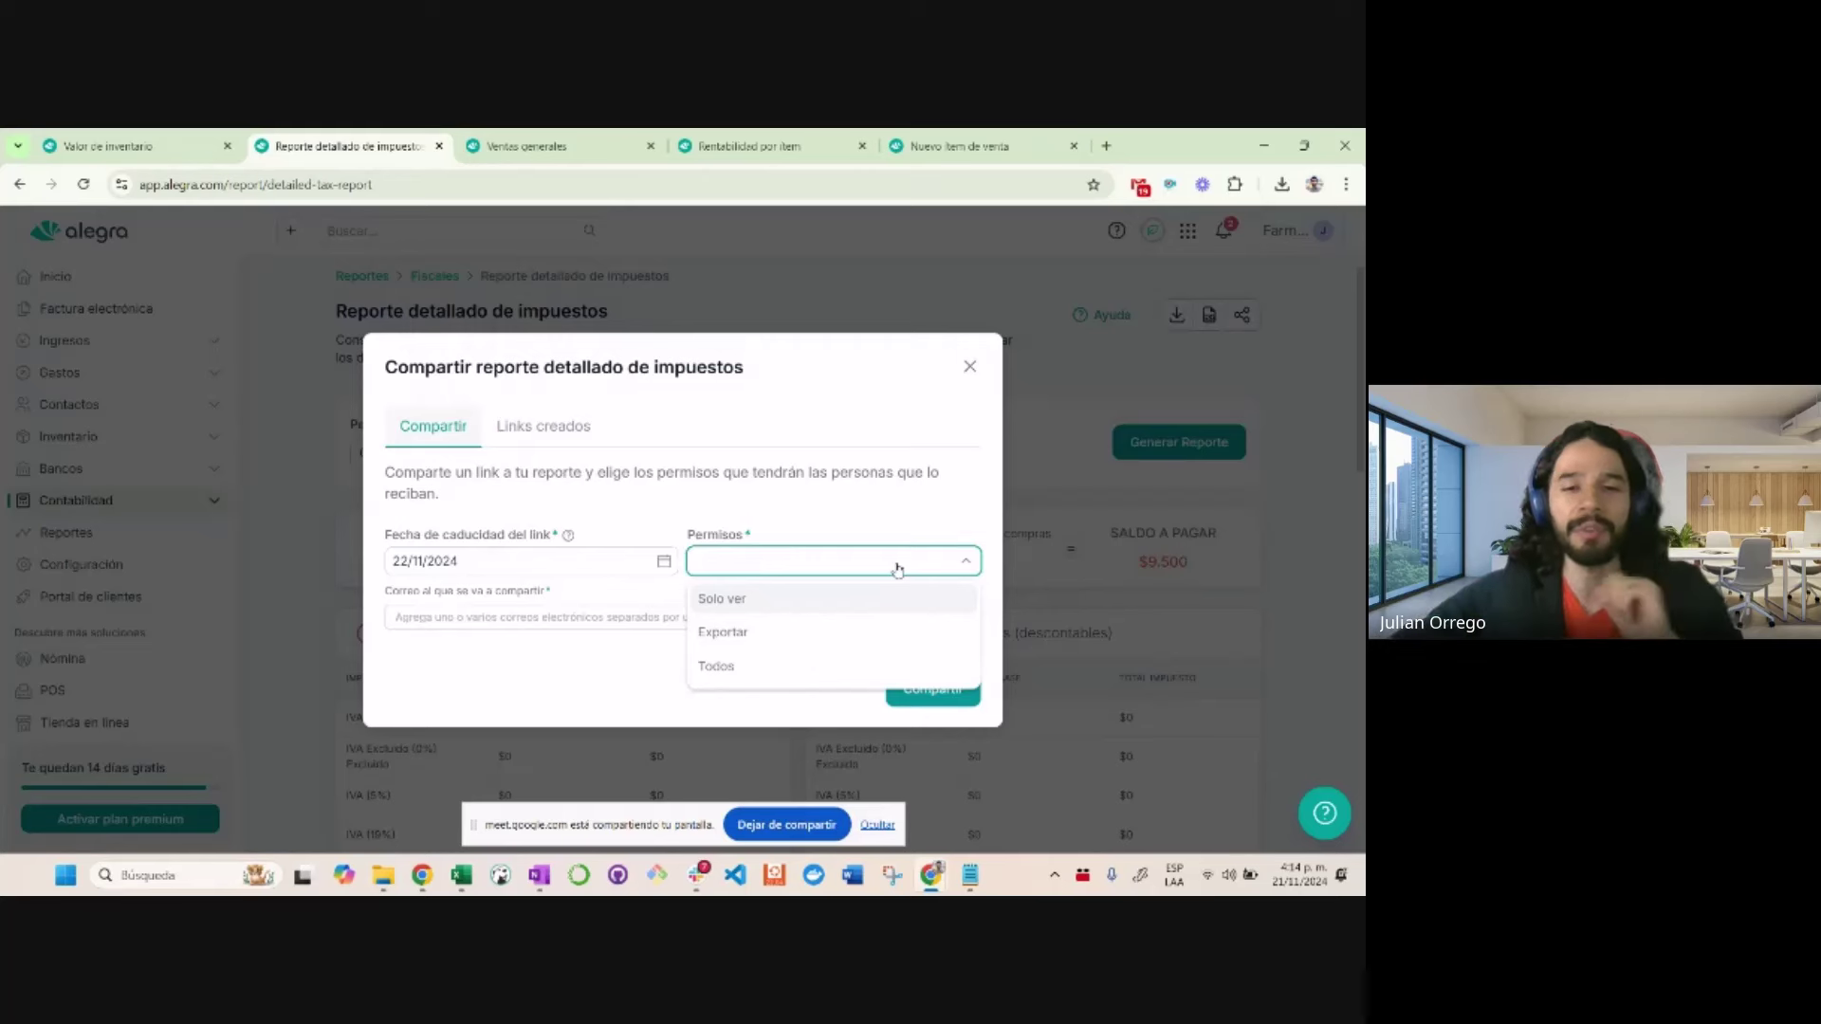
{"action": "left_click", "coordinate": [751, 670]}
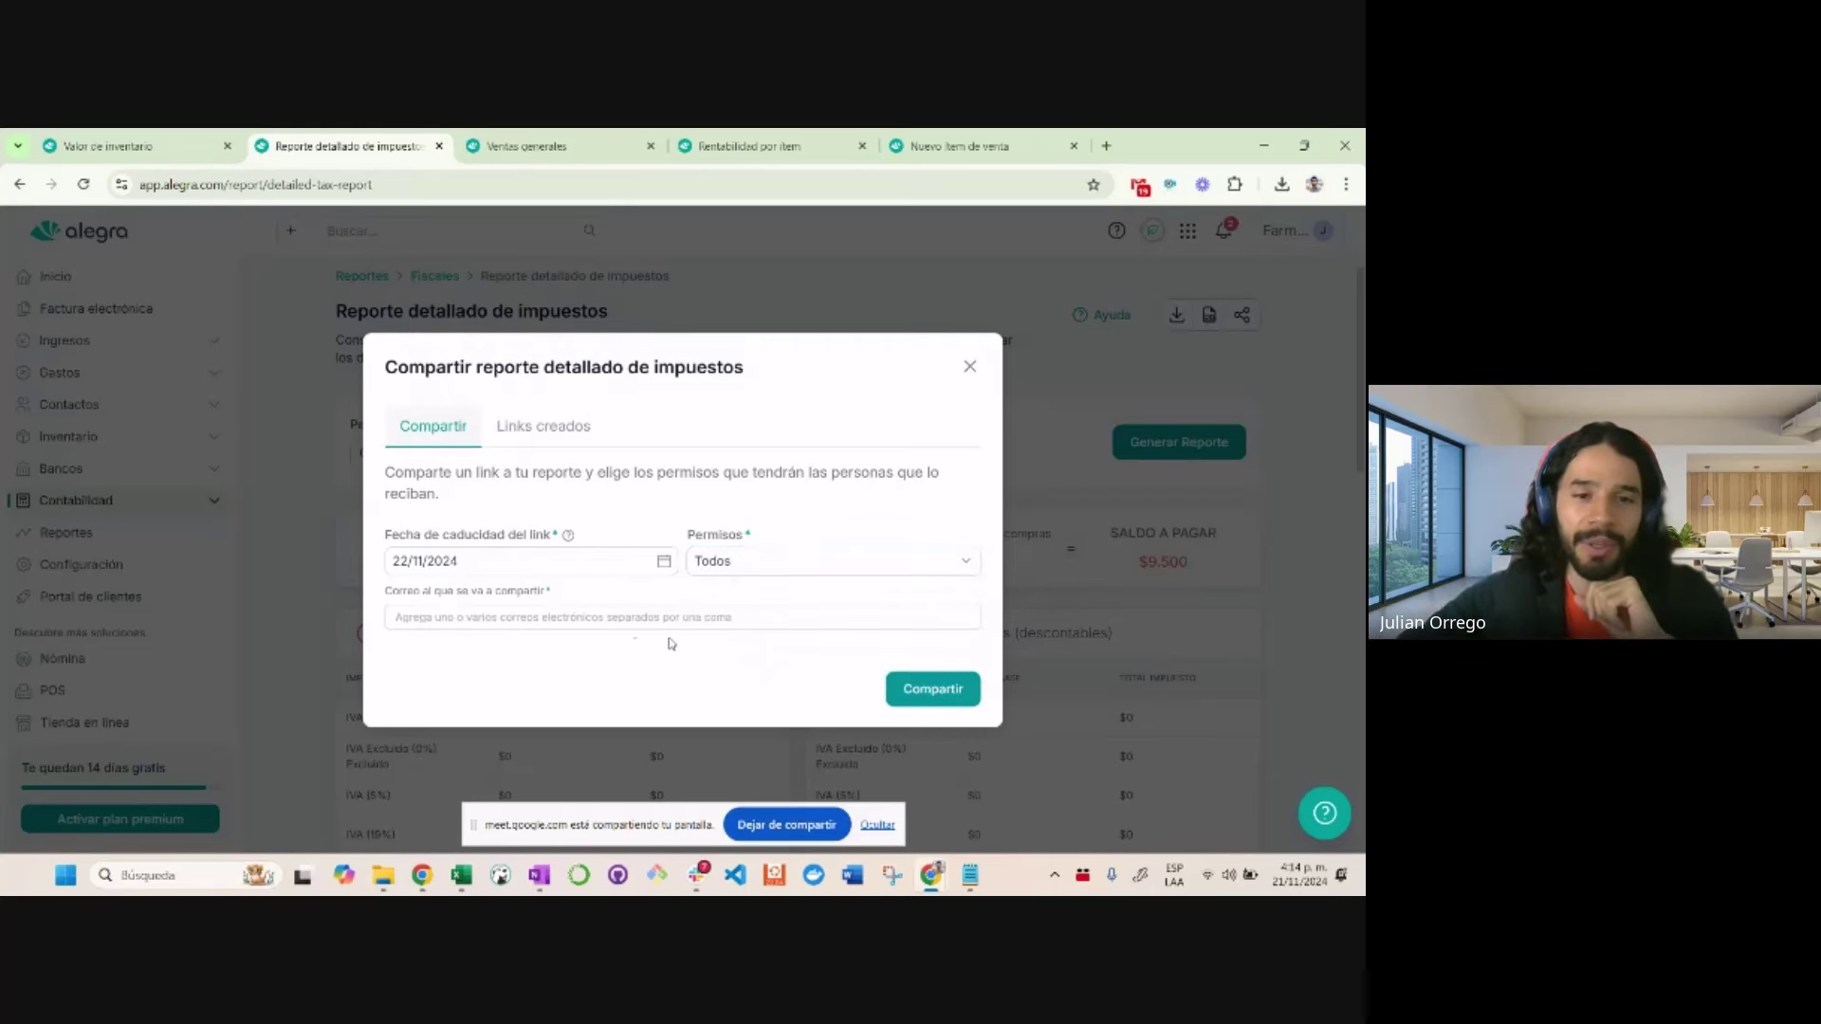
{"action": "left_click", "coordinate": [523, 618]}
{"action": "type", "text": "l"}
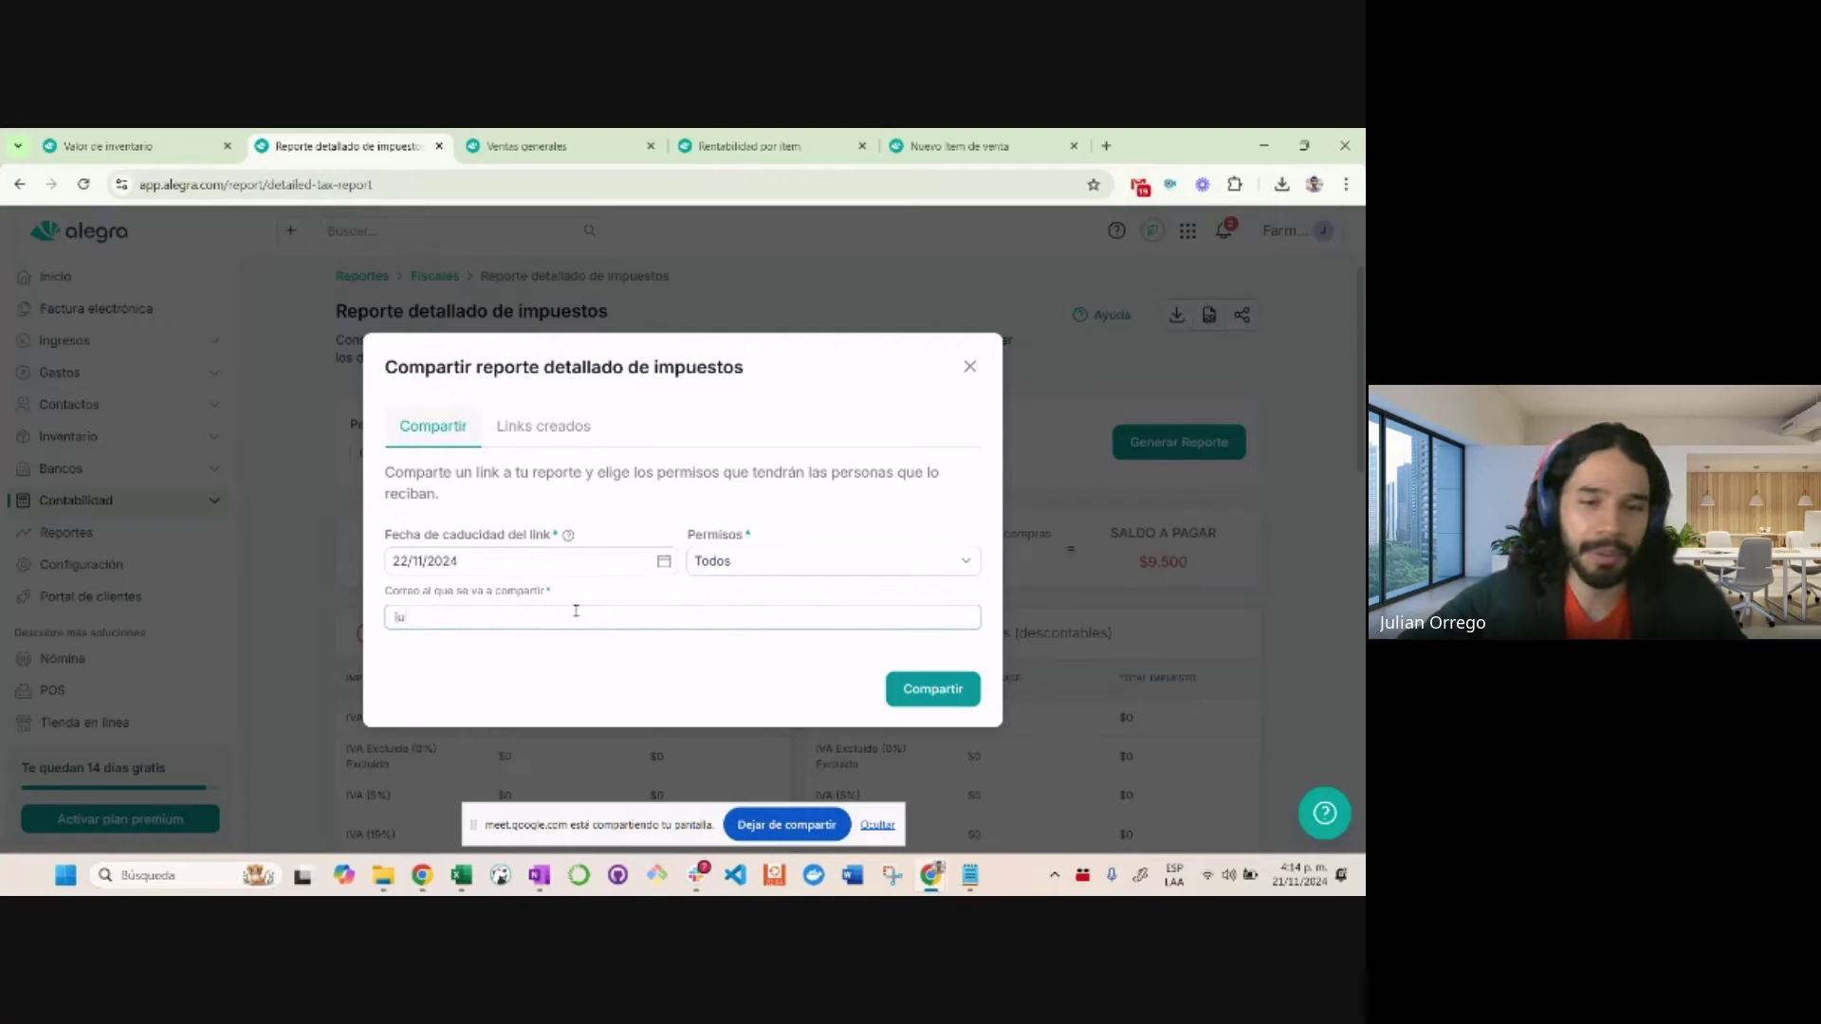
{"action": "key", "text": "BackSpace"}
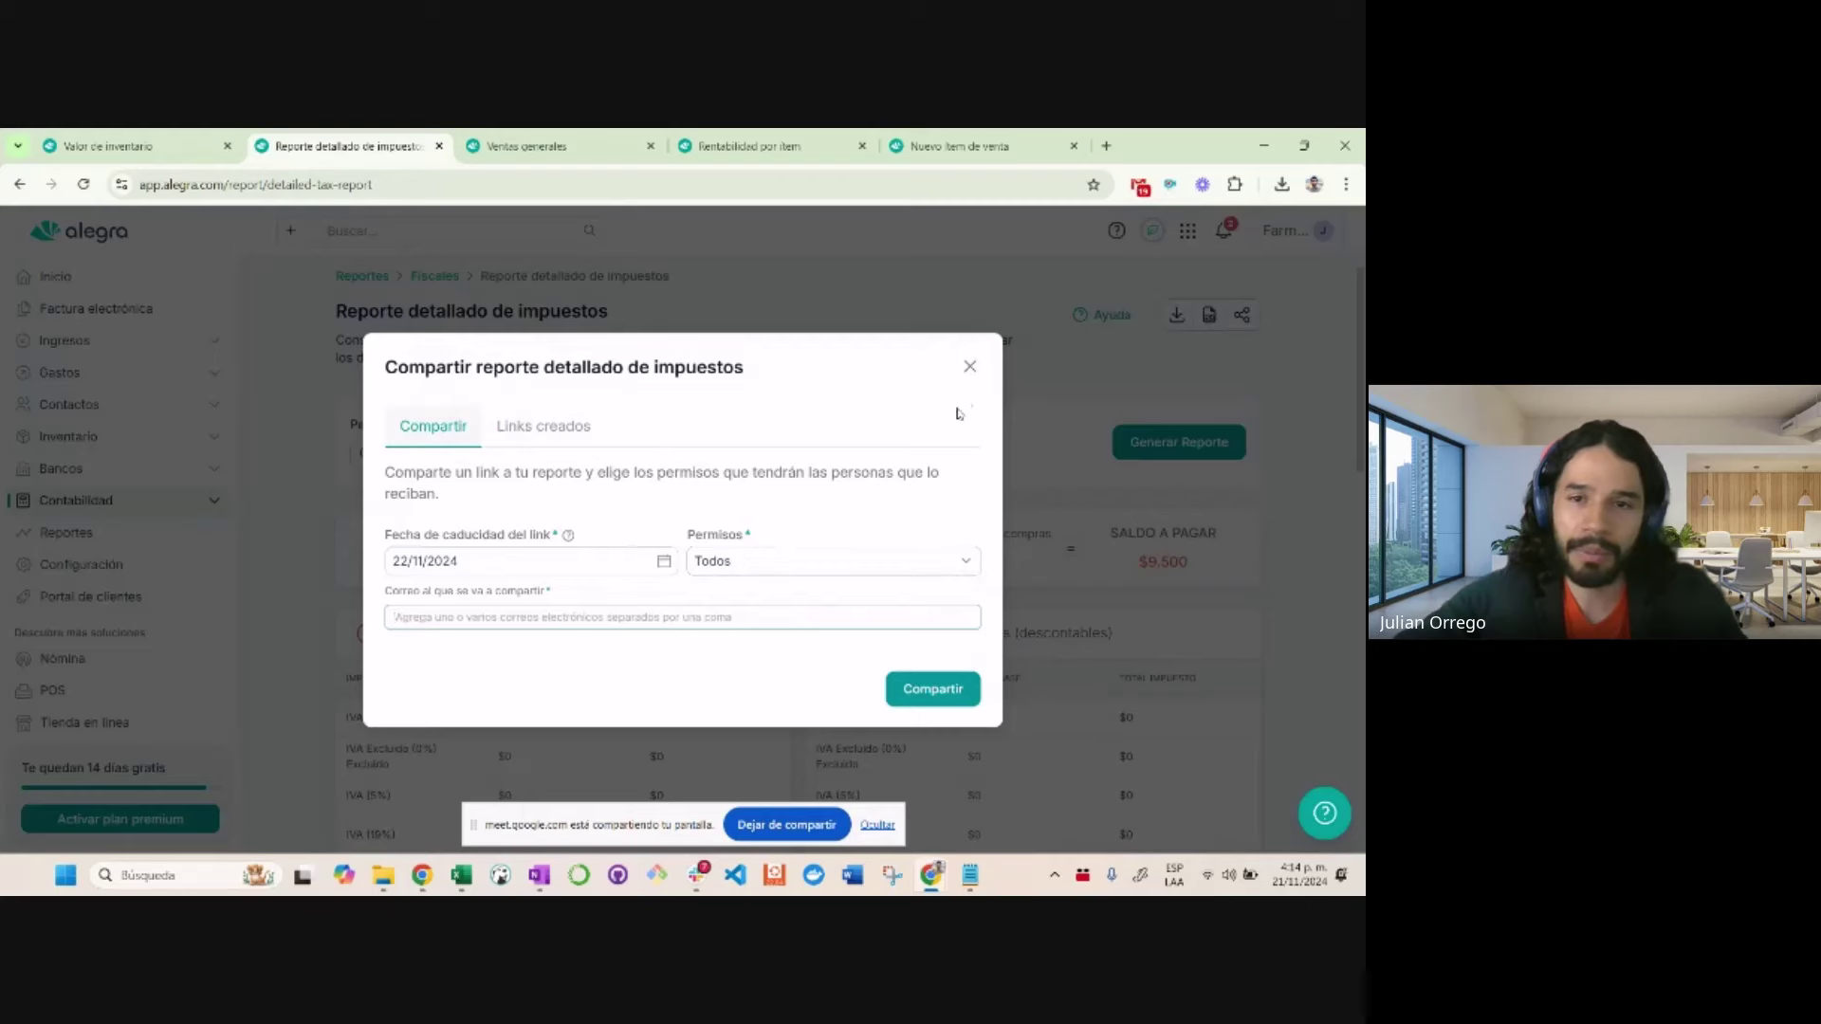
{"action": "left_click", "coordinate": [970, 368]}
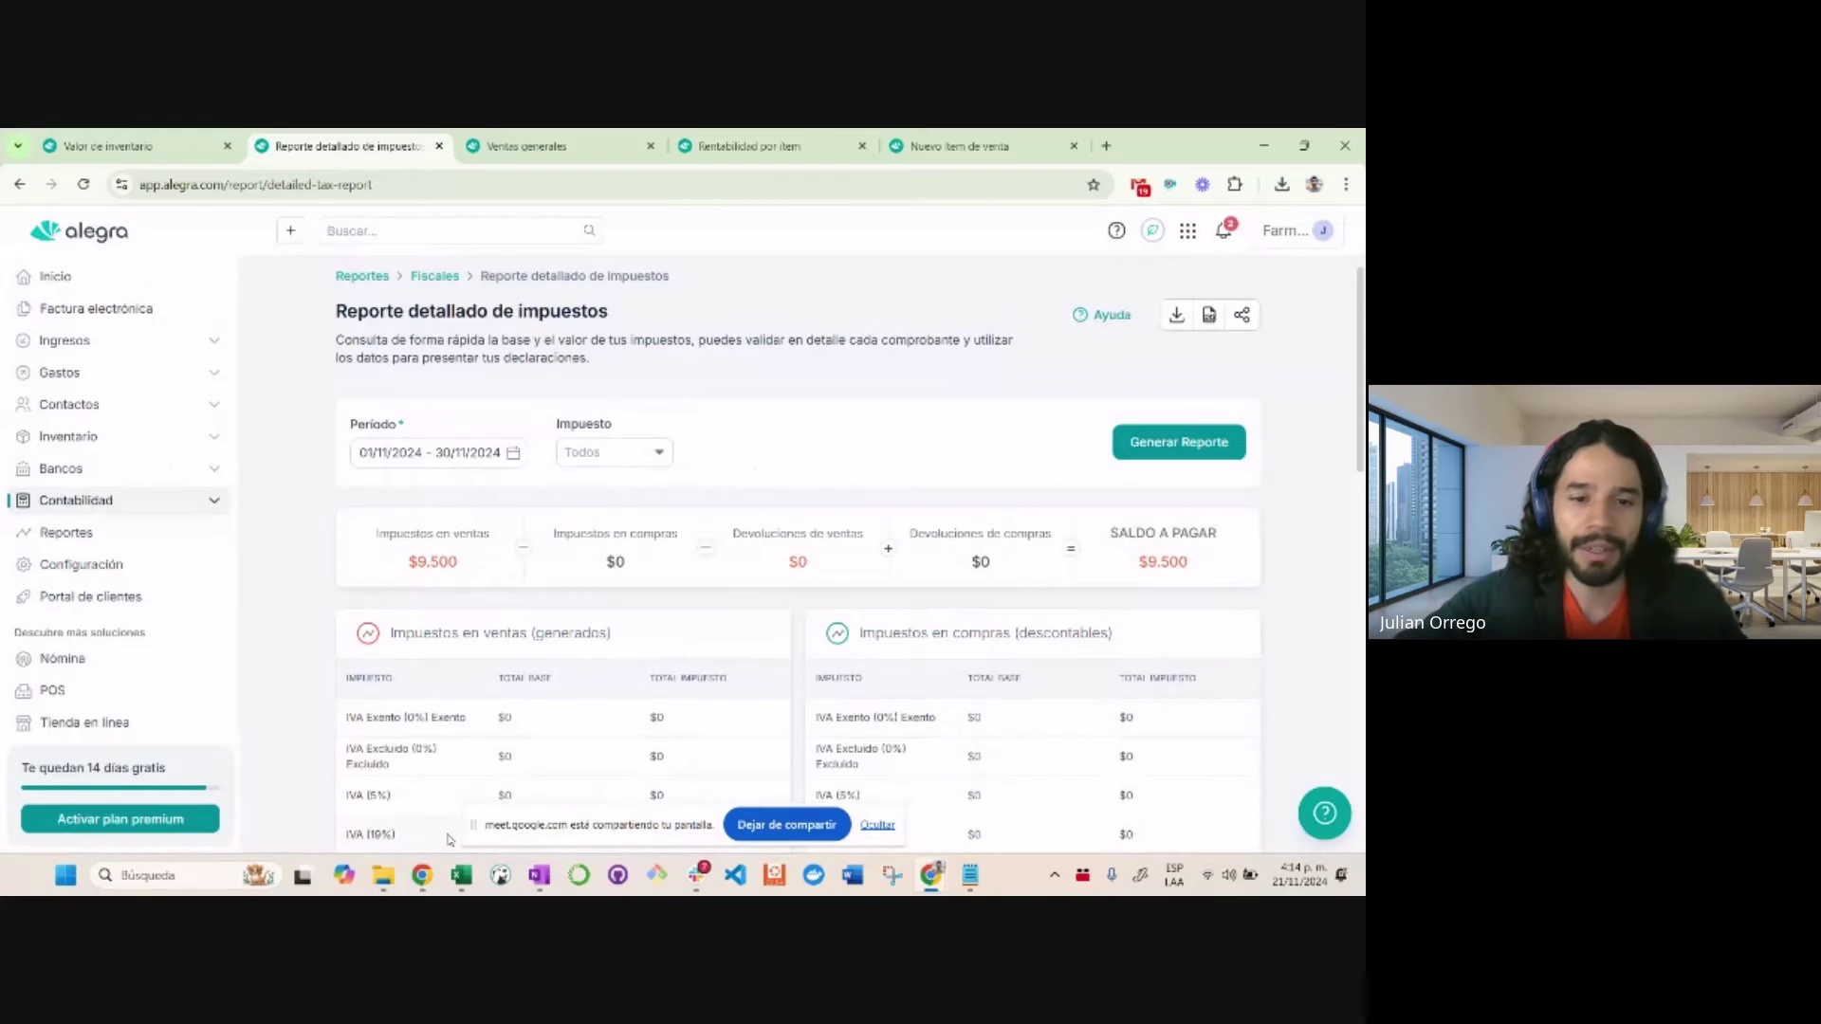
Switch to the browser window with the shared tax report, examine its tax summaries and Detalle de transacciones, and minimize that window
{"action": "mouse_move", "coordinate": [426, 874]}
{"action": "left_click", "coordinate": [503, 778]}
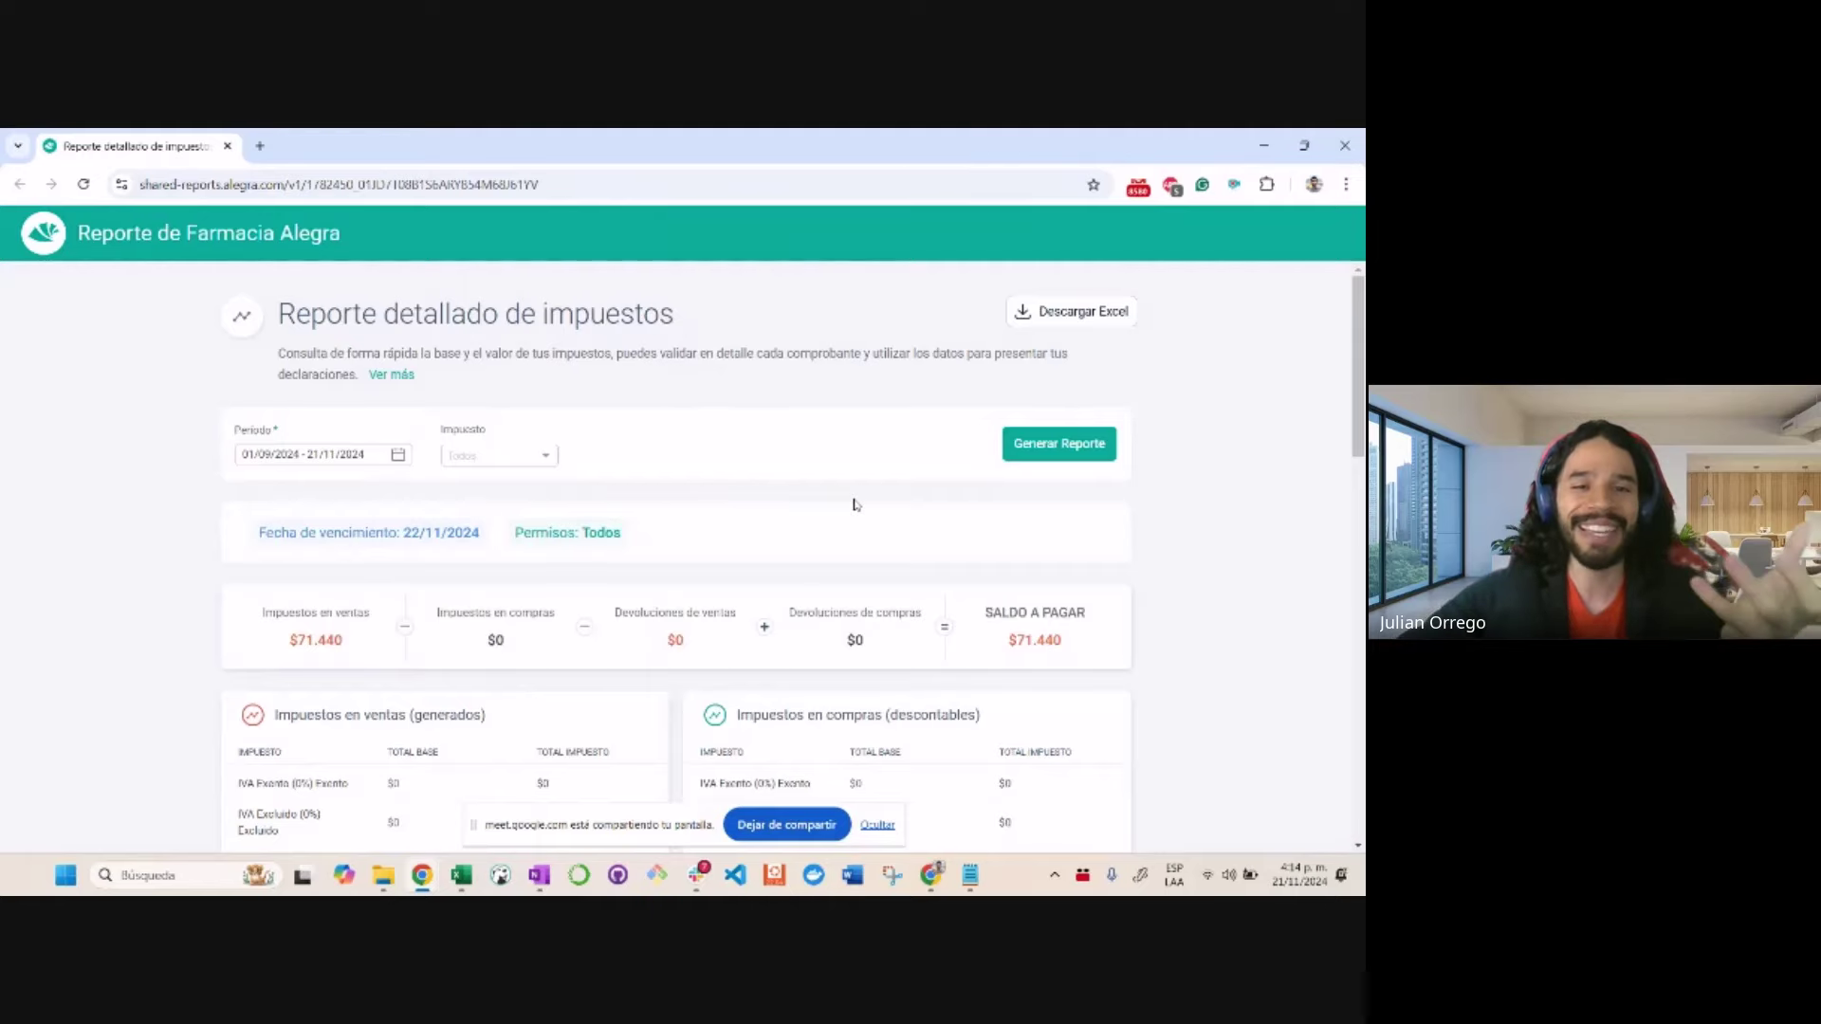
{"action": "scroll", "coordinate": [854, 504], "scroll_direction": "down", "scroll_amount": 5}
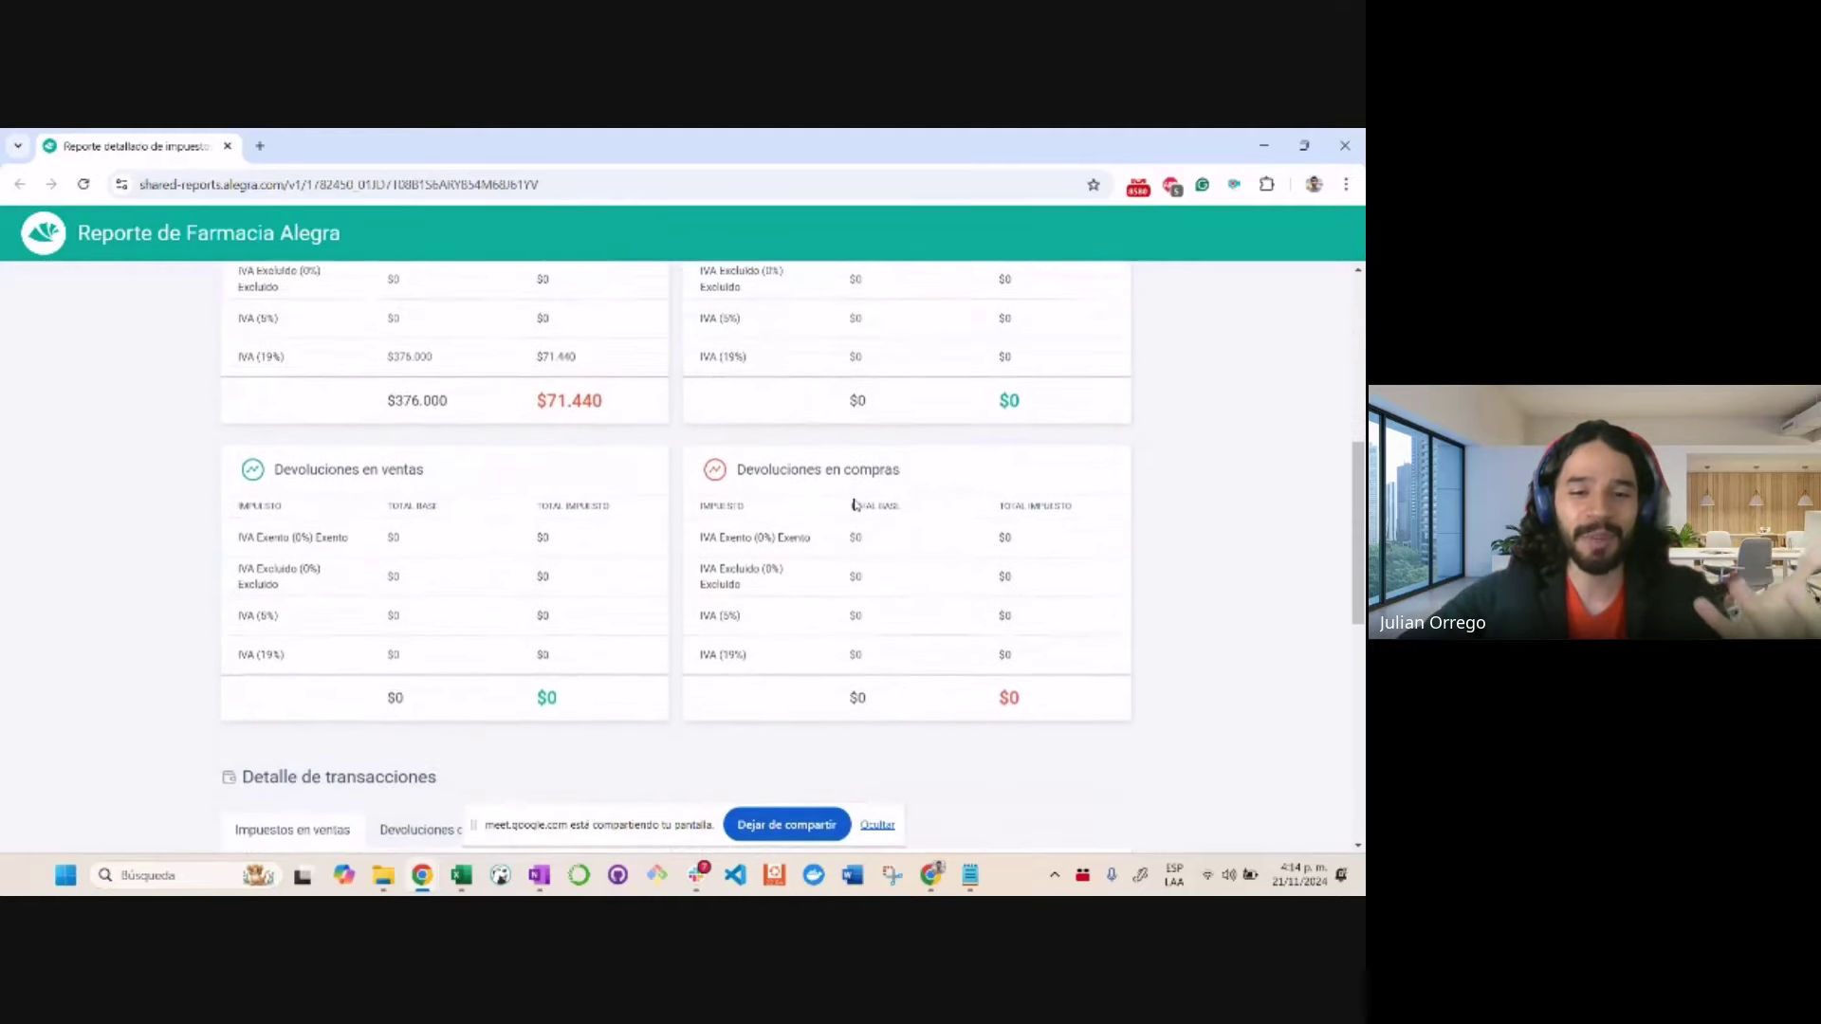
{"action": "scroll", "coordinate": [854, 504], "scroll_direction": "down", "scroll_amount": 4}
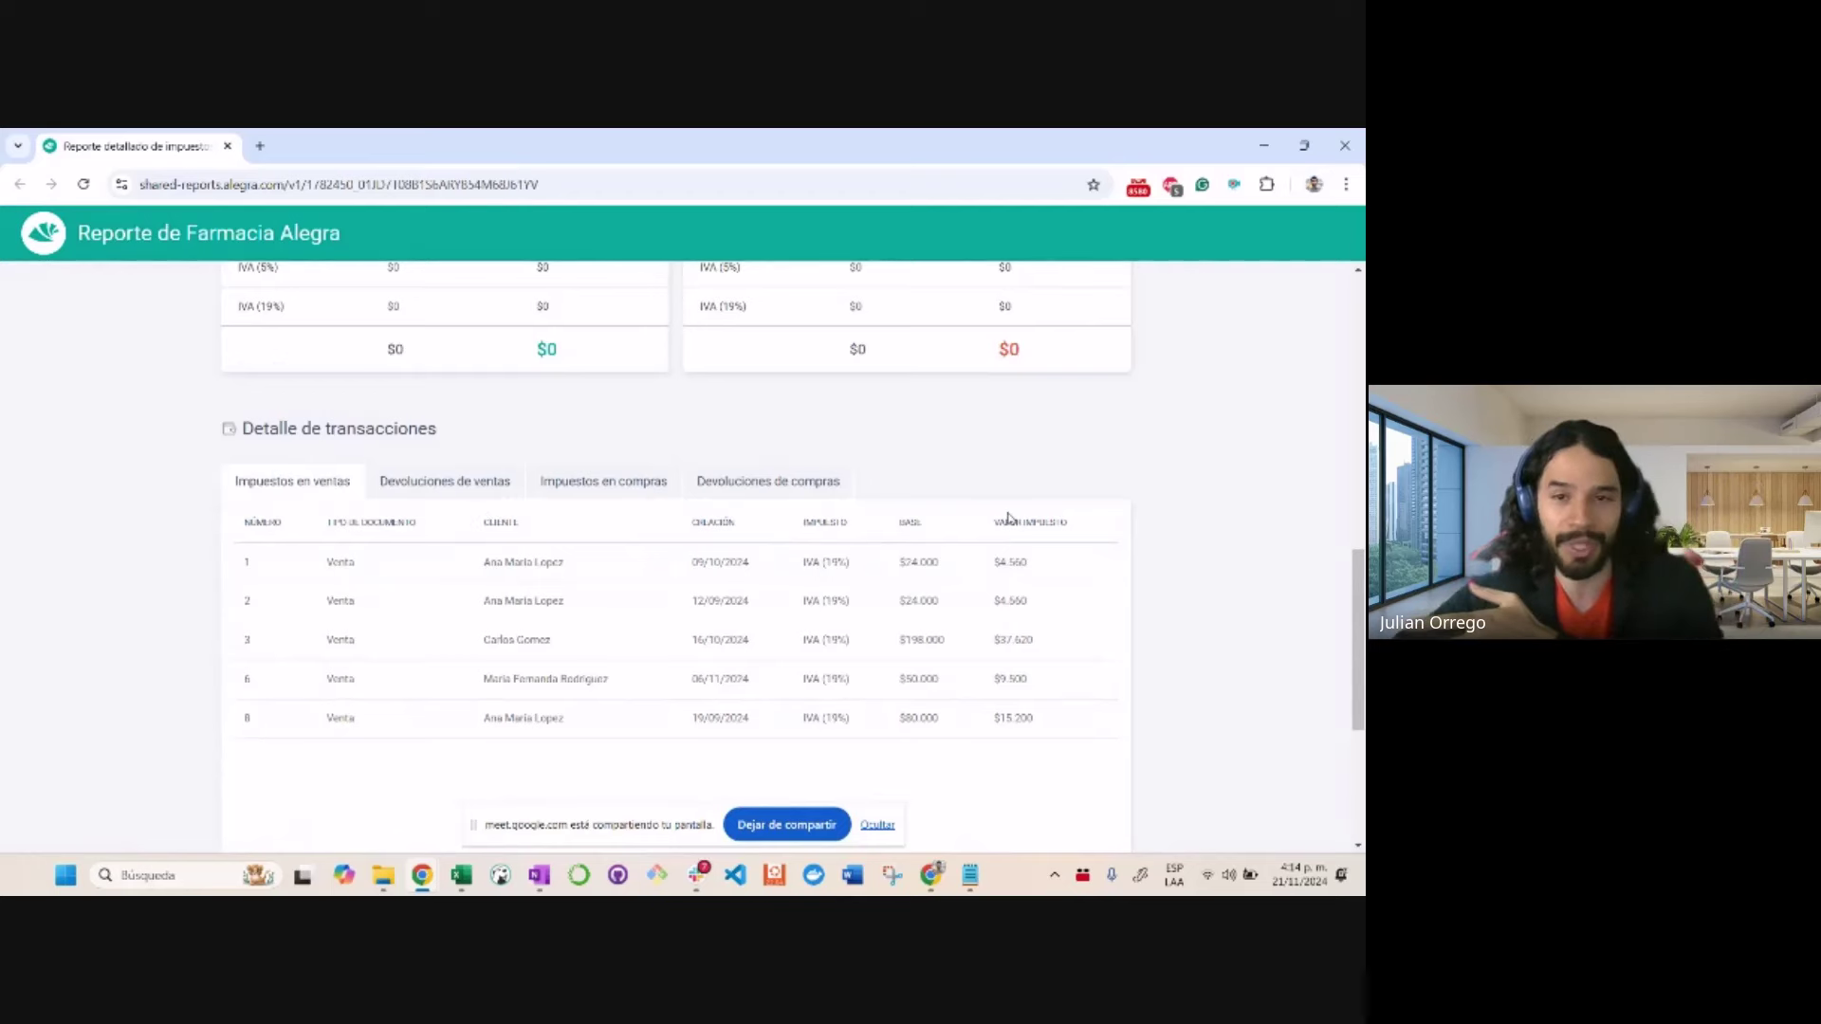
{"action": "scroll", "coordinate": [1010, 517], "scroll_direction": "up", "scroll_amount": 5}
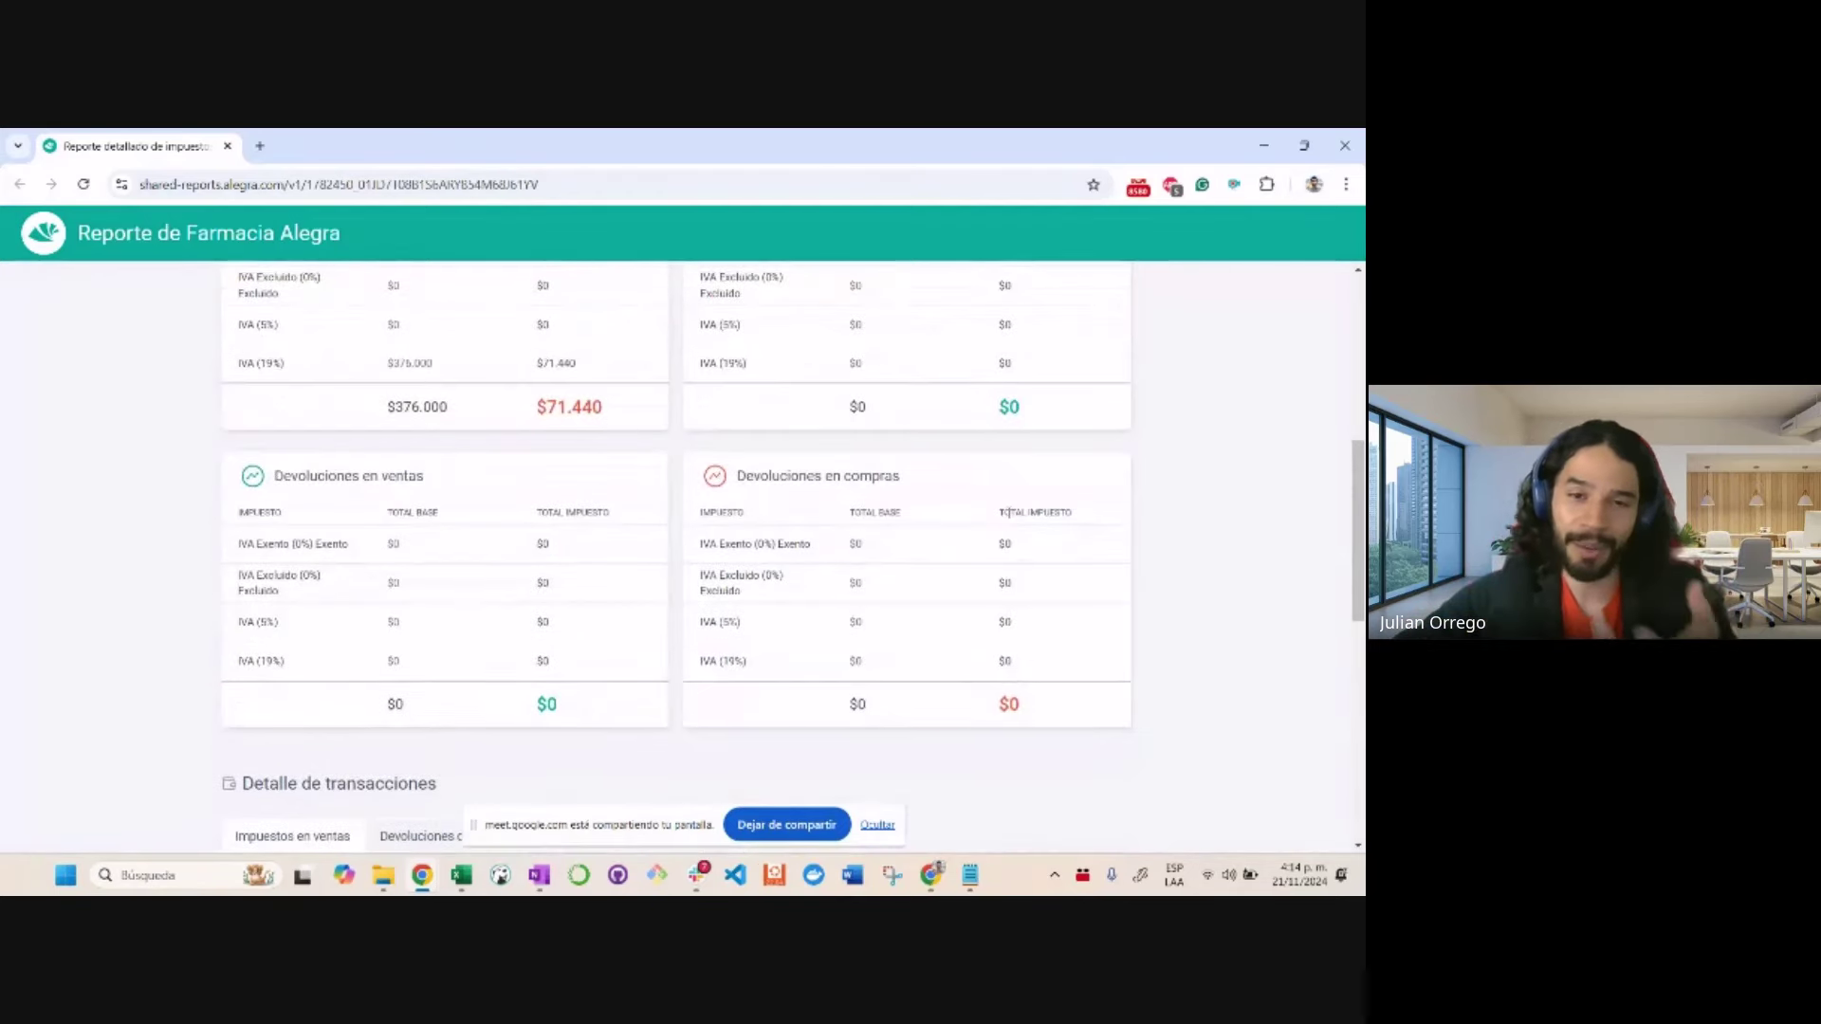
{"action": "scroll", "coordinate": [1009, 515], "scroll_direction": "up", "scroll_amount": 6}
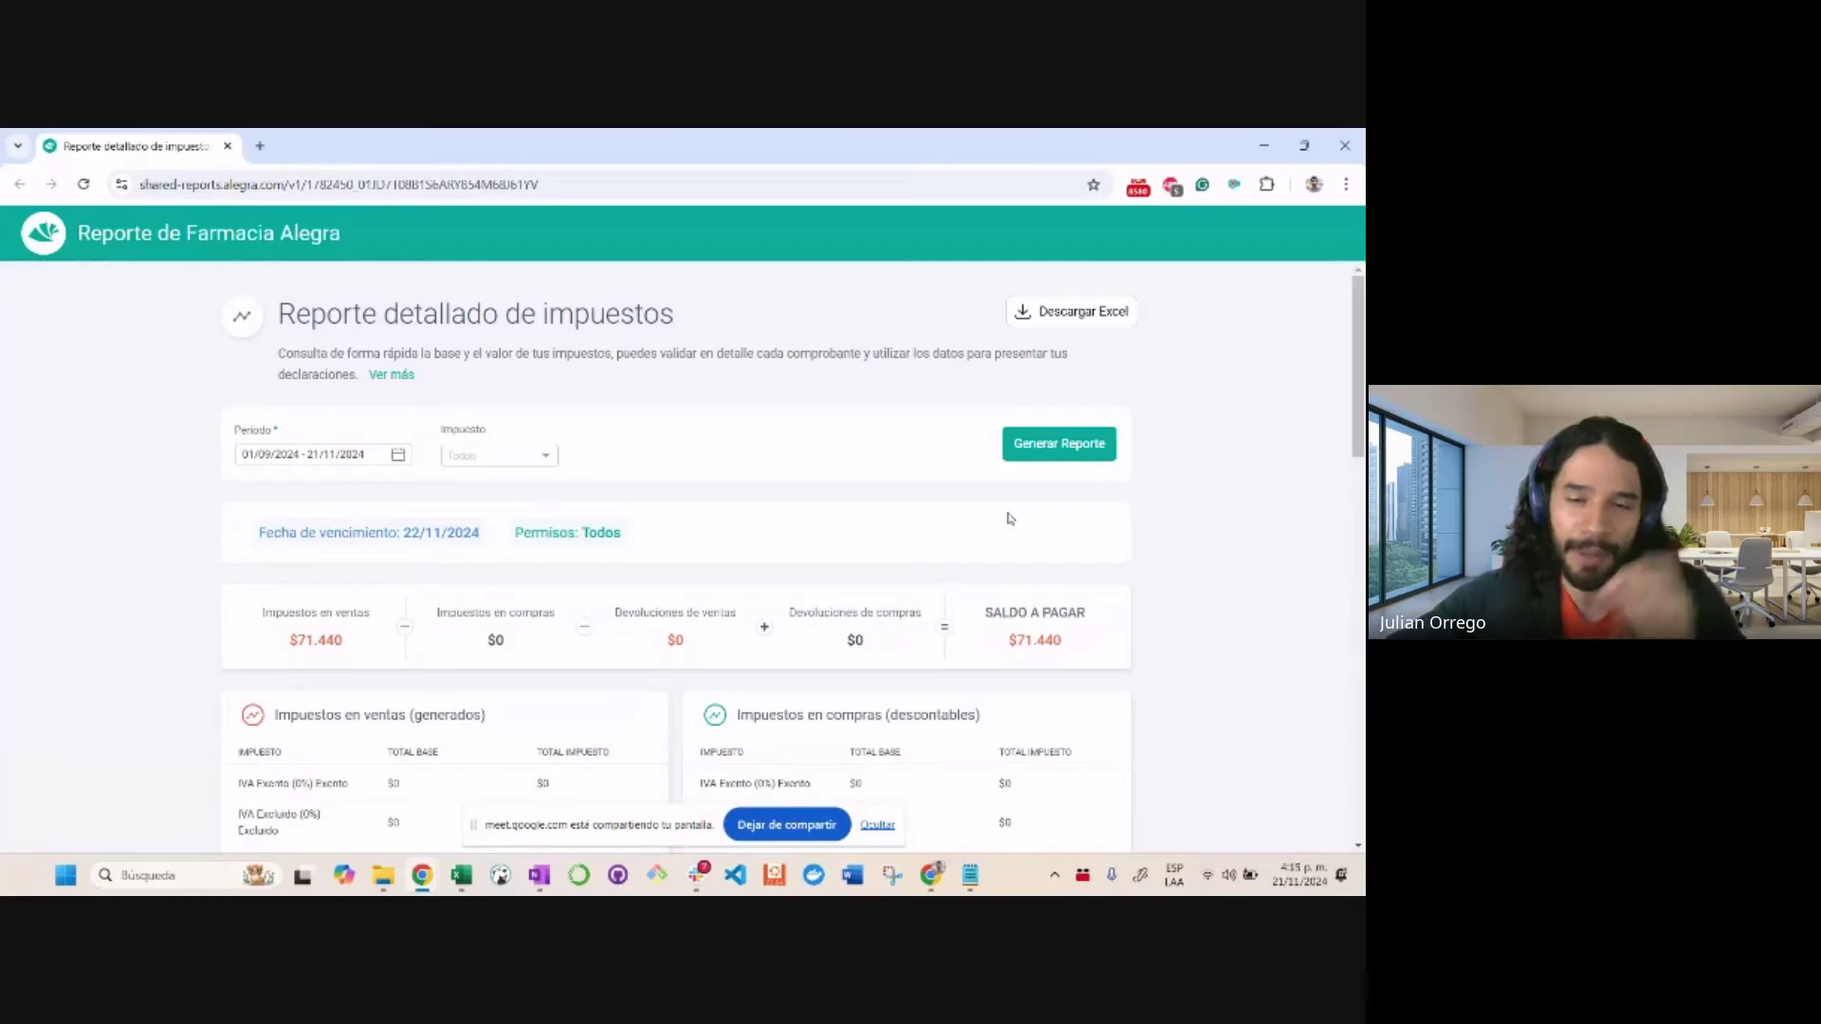
{"action": "left_click", "coordinate": [1260, 152]}
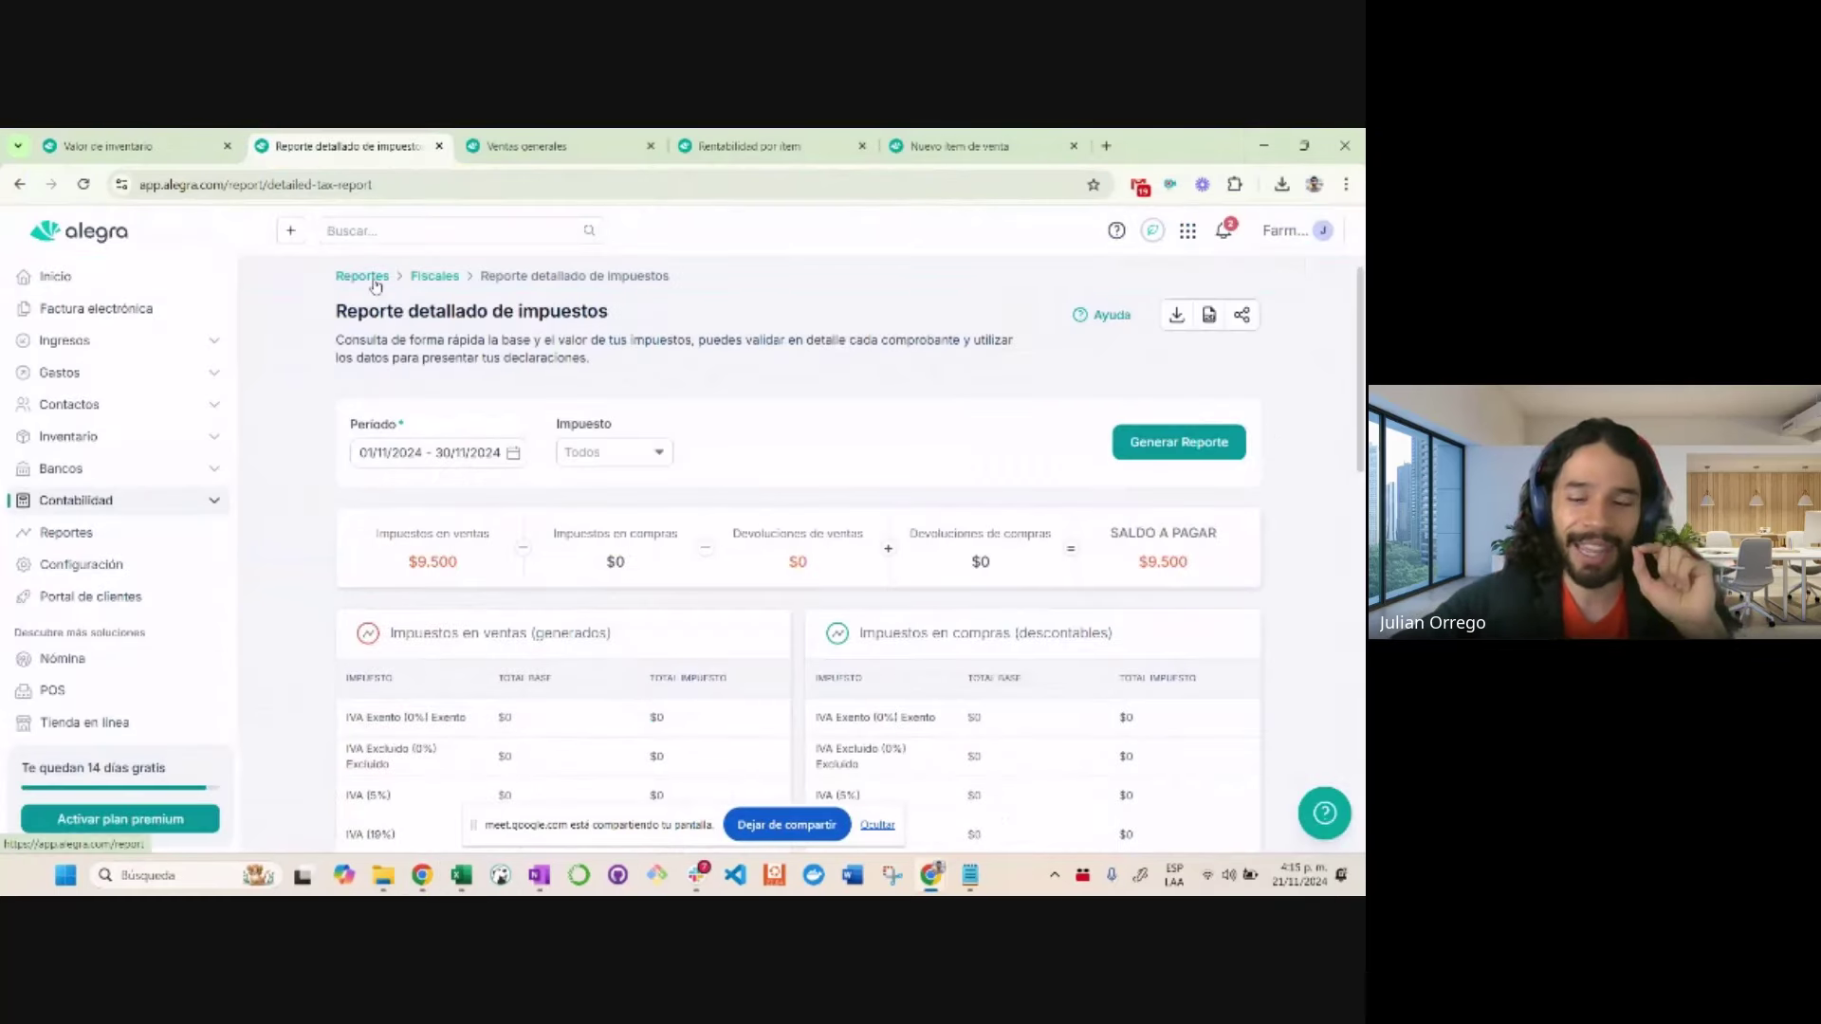
Return to the Reportes overview, view the Invitar a mi contador/a form, and cancel the invitation
{"action": "left_click", "coordinate": [362, 277]}
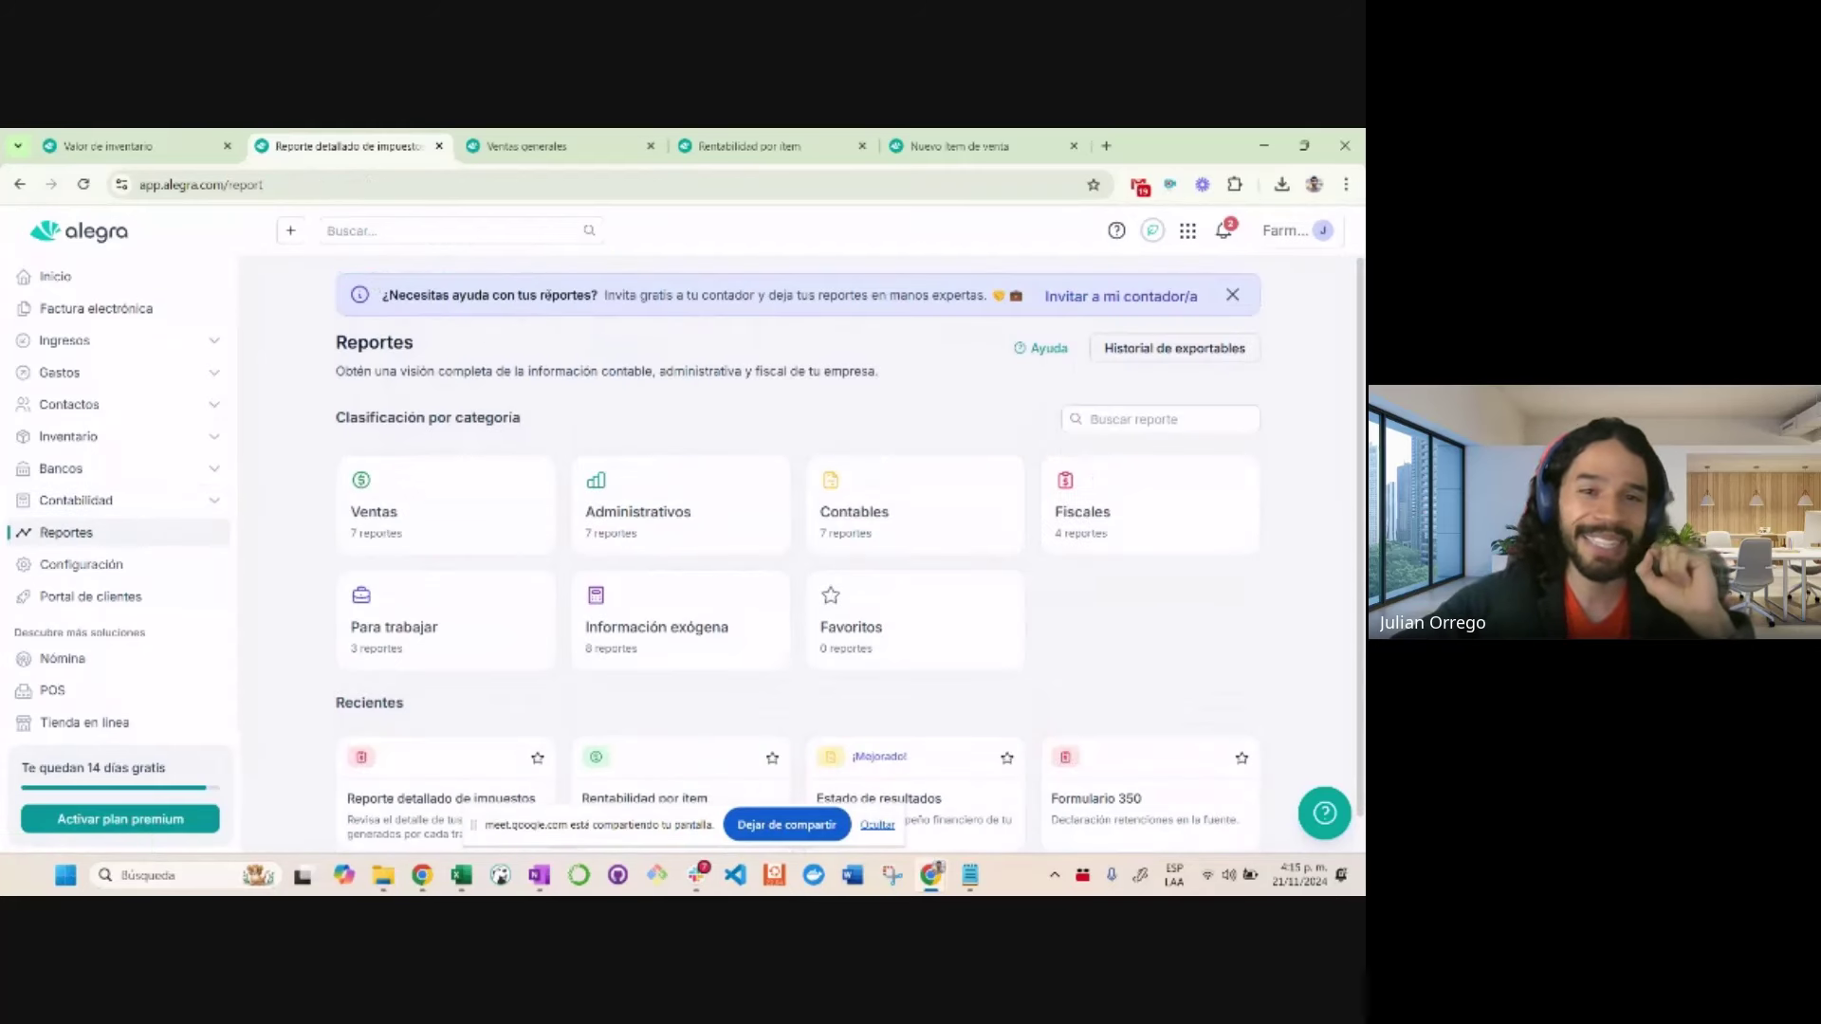
{"action": "left_click", "coordinate": [1106, 302]}
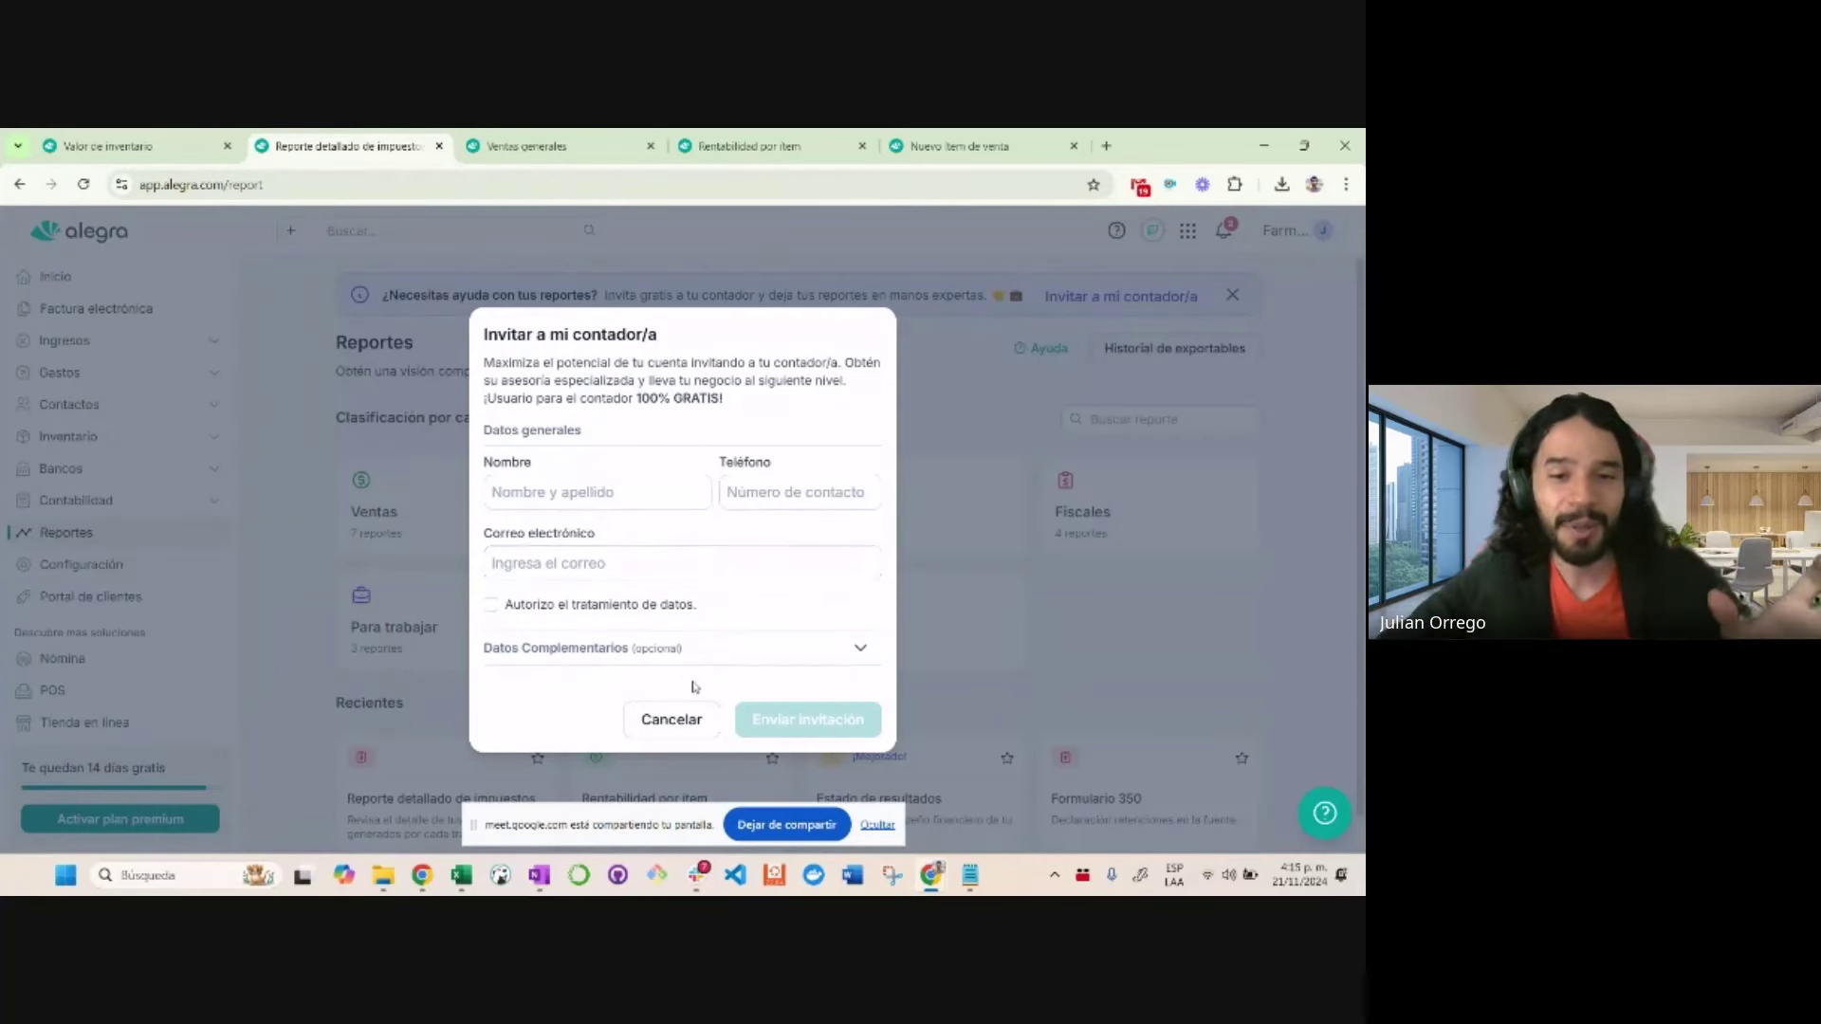
{"action": "left_click", "coordinate": [675, 719]}
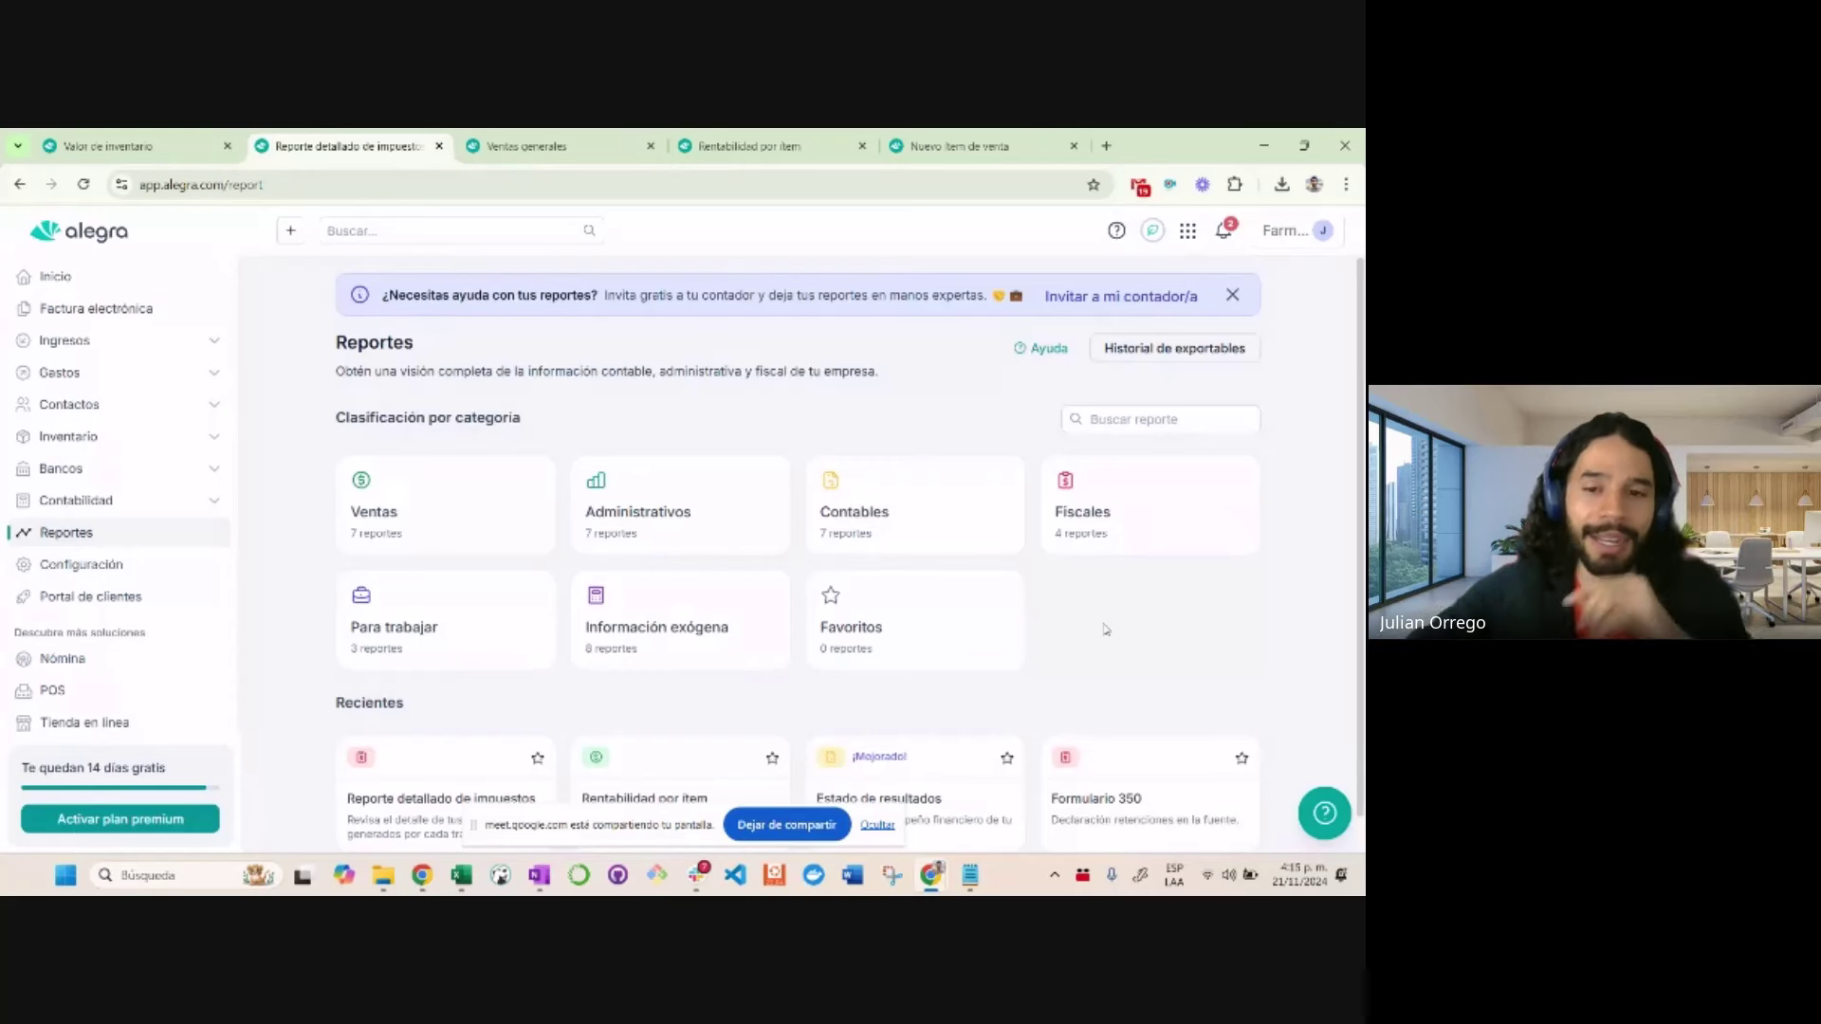
Open the recent Estado de resultados report and examine its November and October account lines, profit rows and variations
{"action": "scroll", "coordinate": [1105, 629], "scroll_direction": "down", "scroll_amount": 1}
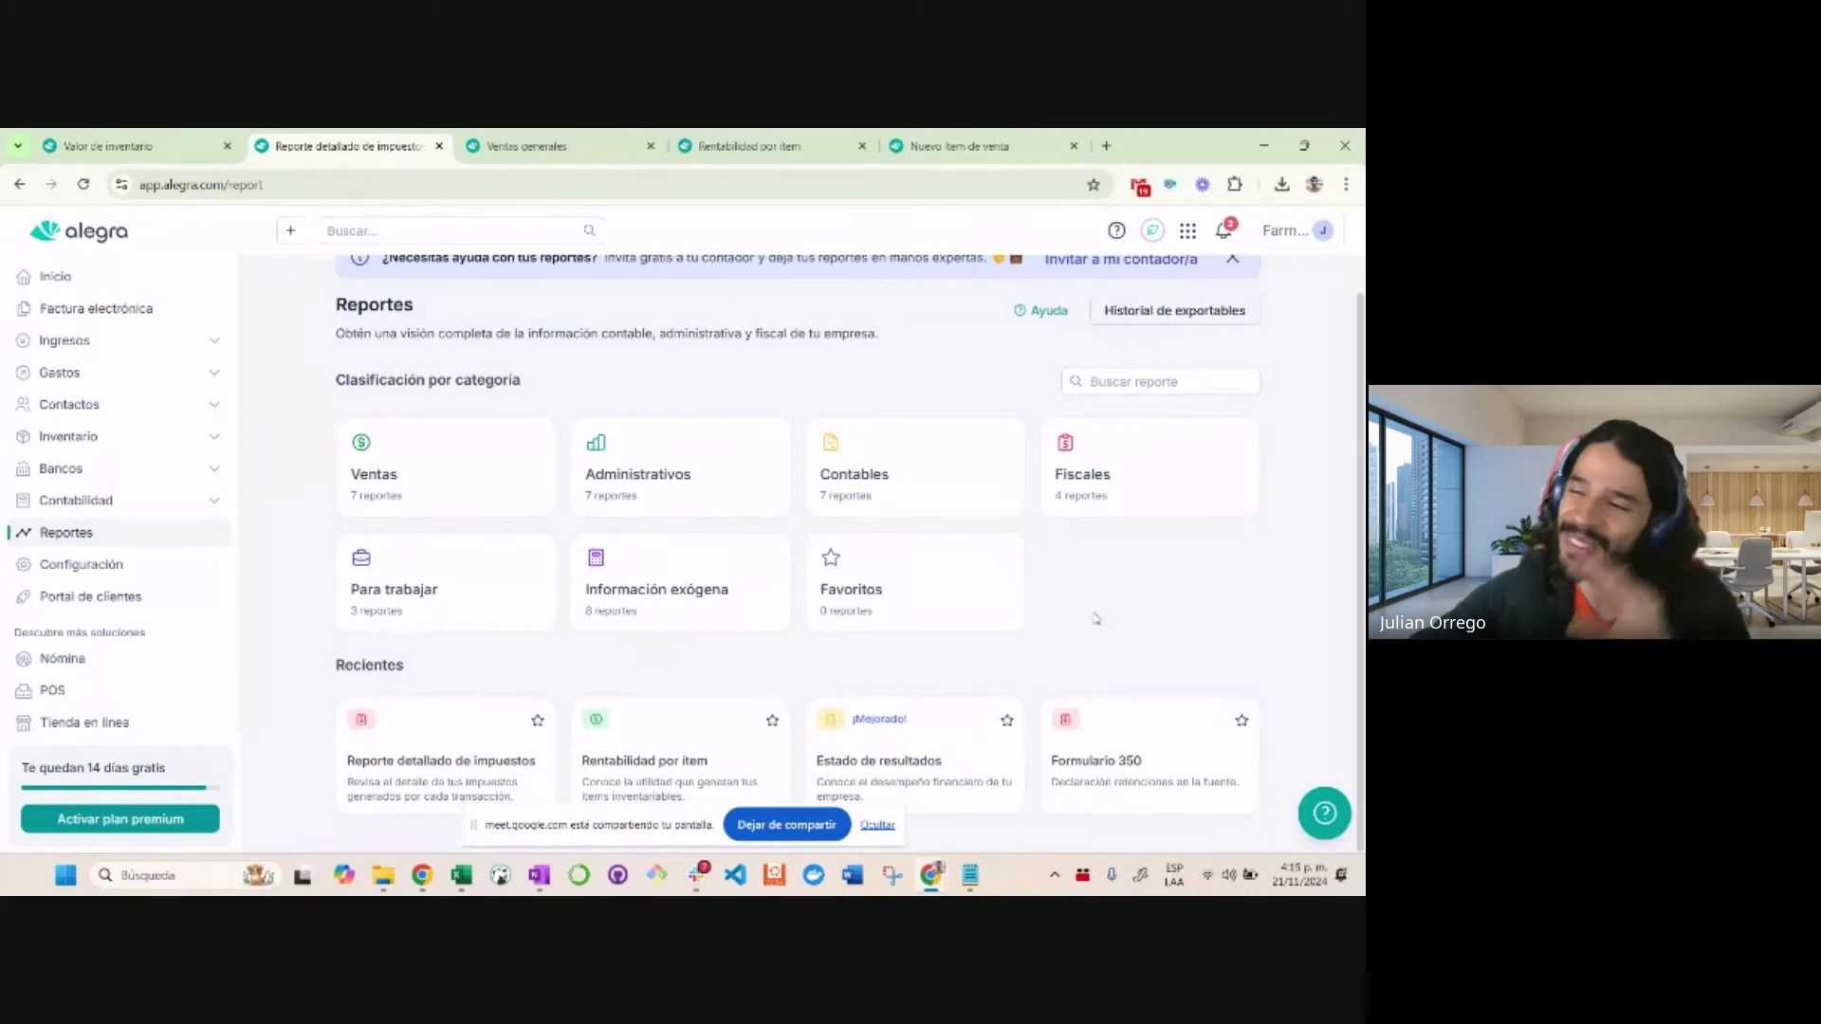
{"action": "left_click", "coordinate": [930, 766]}
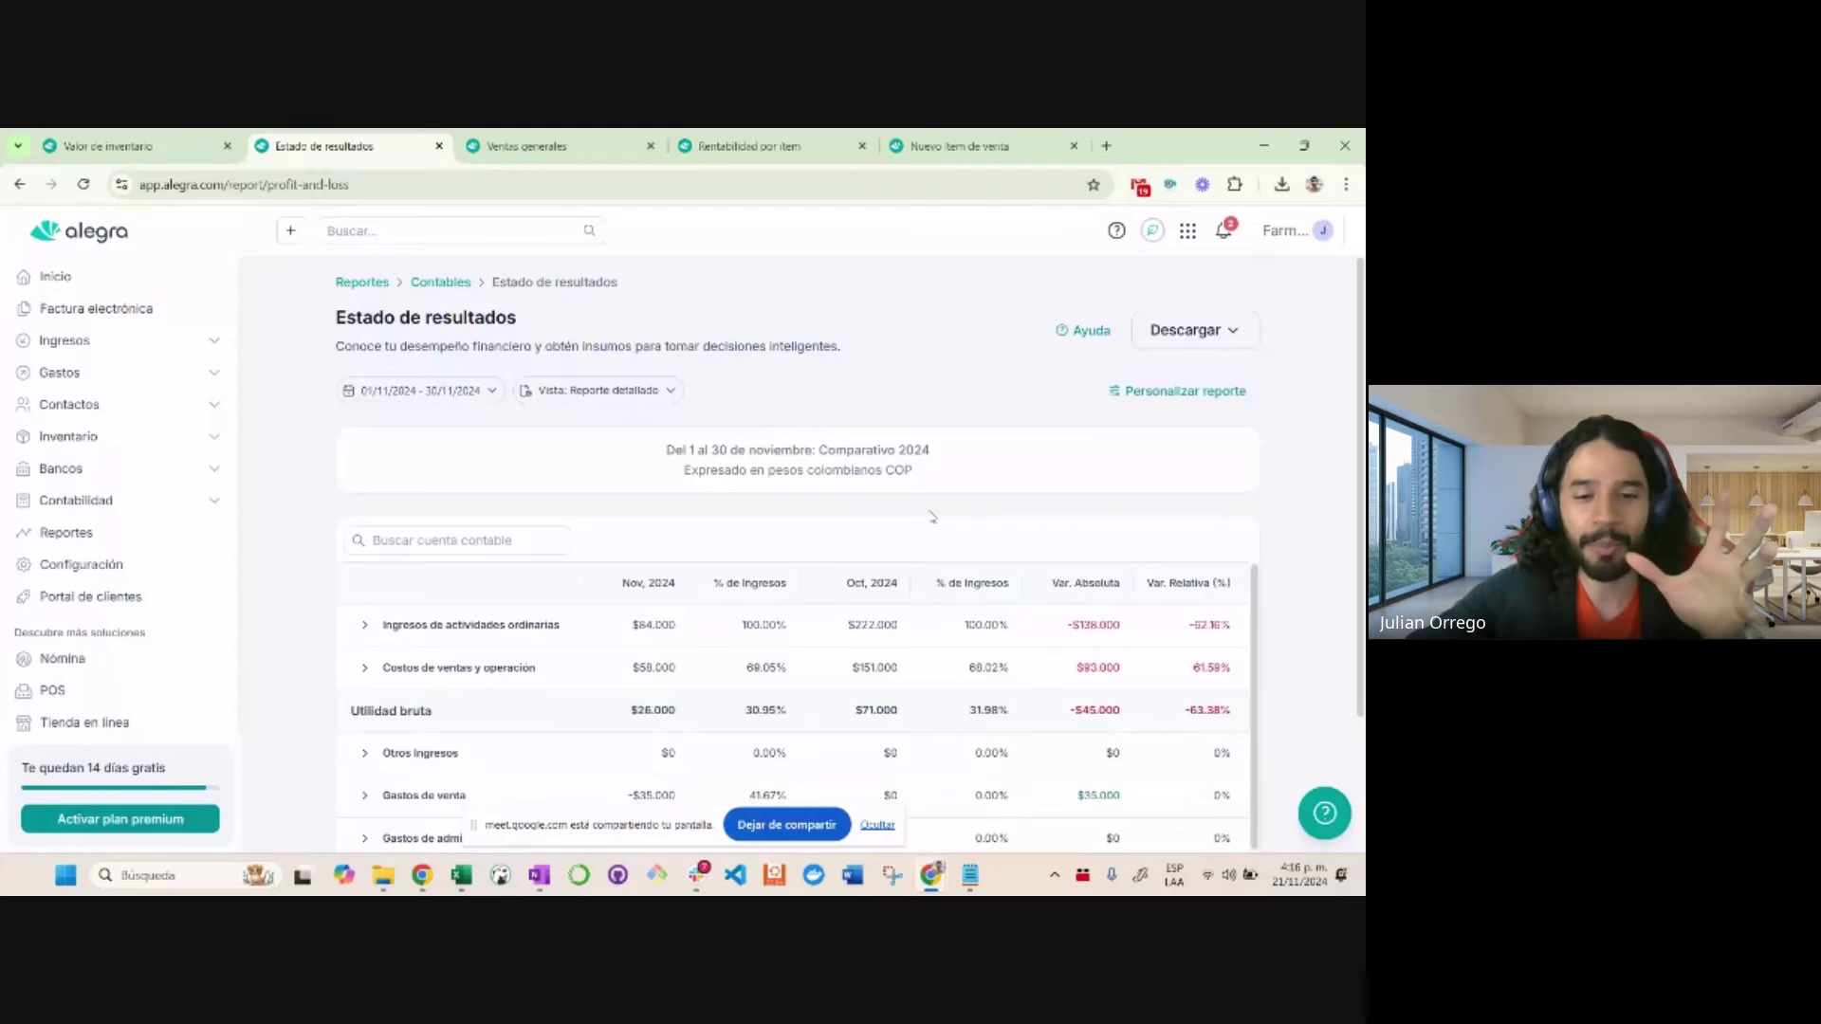
{"action": "scroll", "coordinate": [933, 516], "scroll_direction": "down", "scroll_amount": 1}
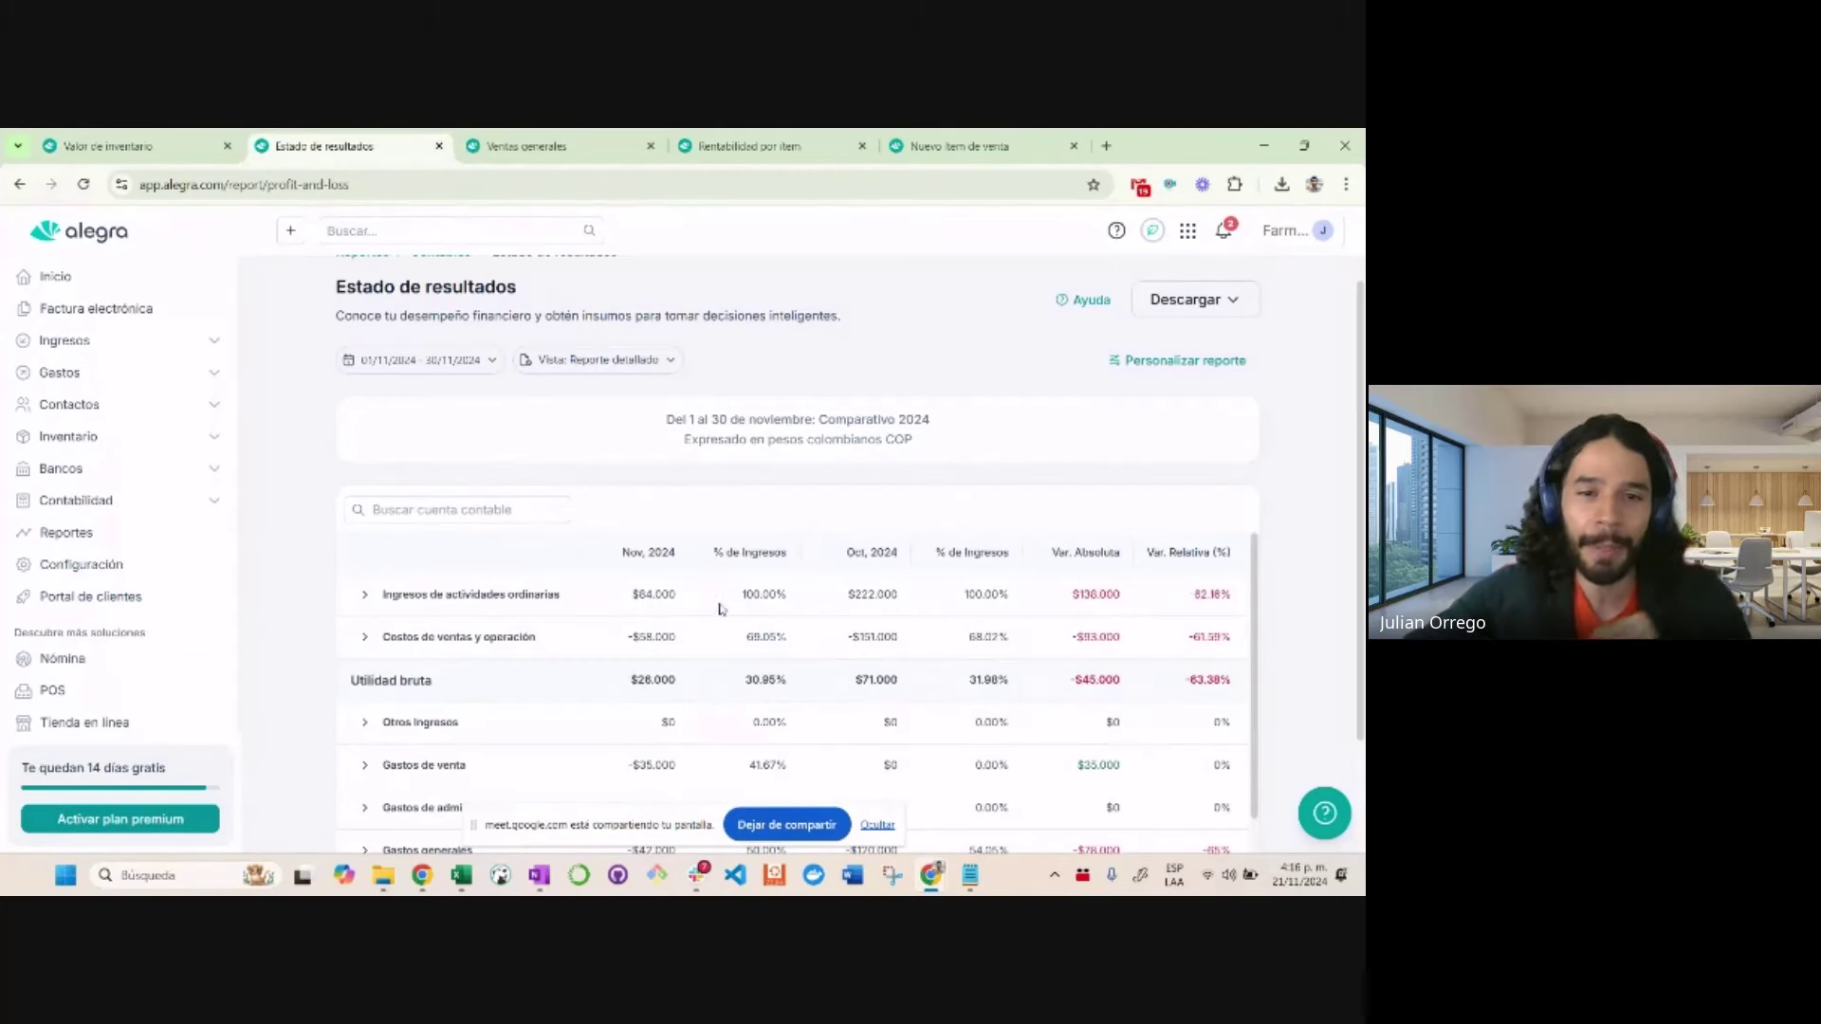
{"action": "scroll", "coordinate": [742, 593], "scroll_direction": "down", "scroll_amount": 1}
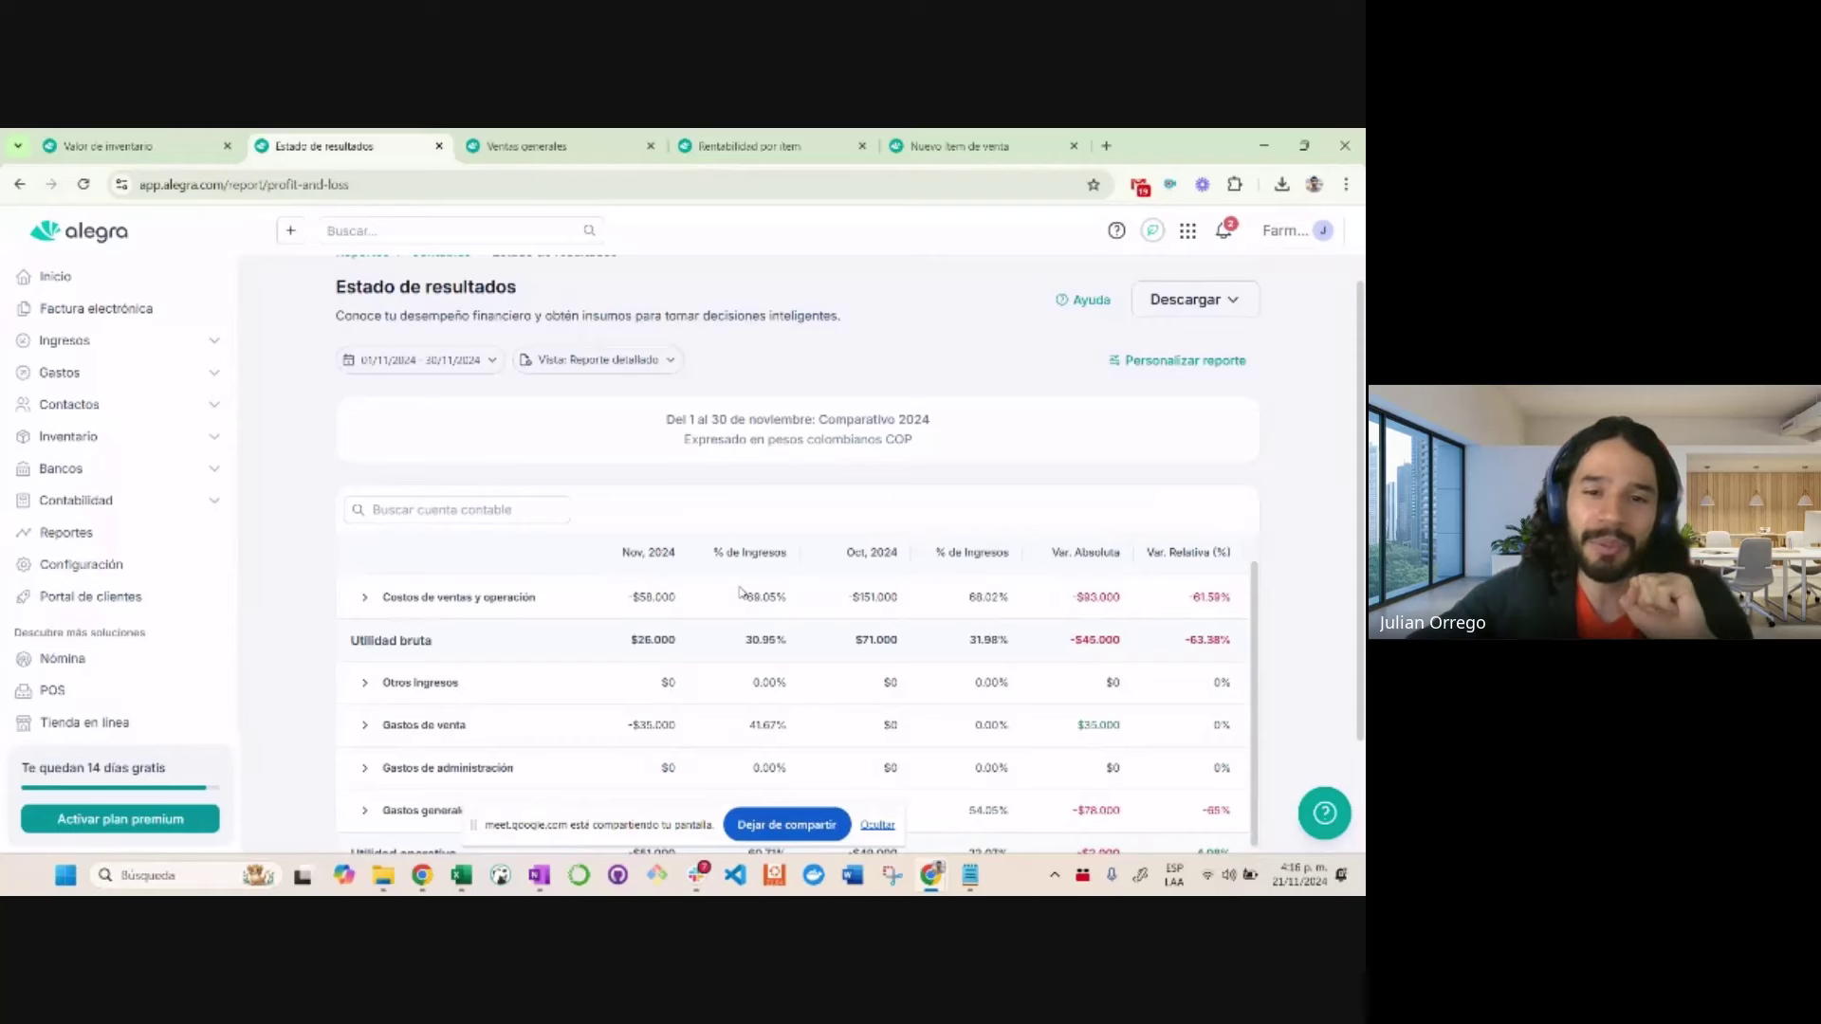
{"action": "scroll", "coordinate": [742, 593], "scroll_direction": "up", "scroll_amount": 1}
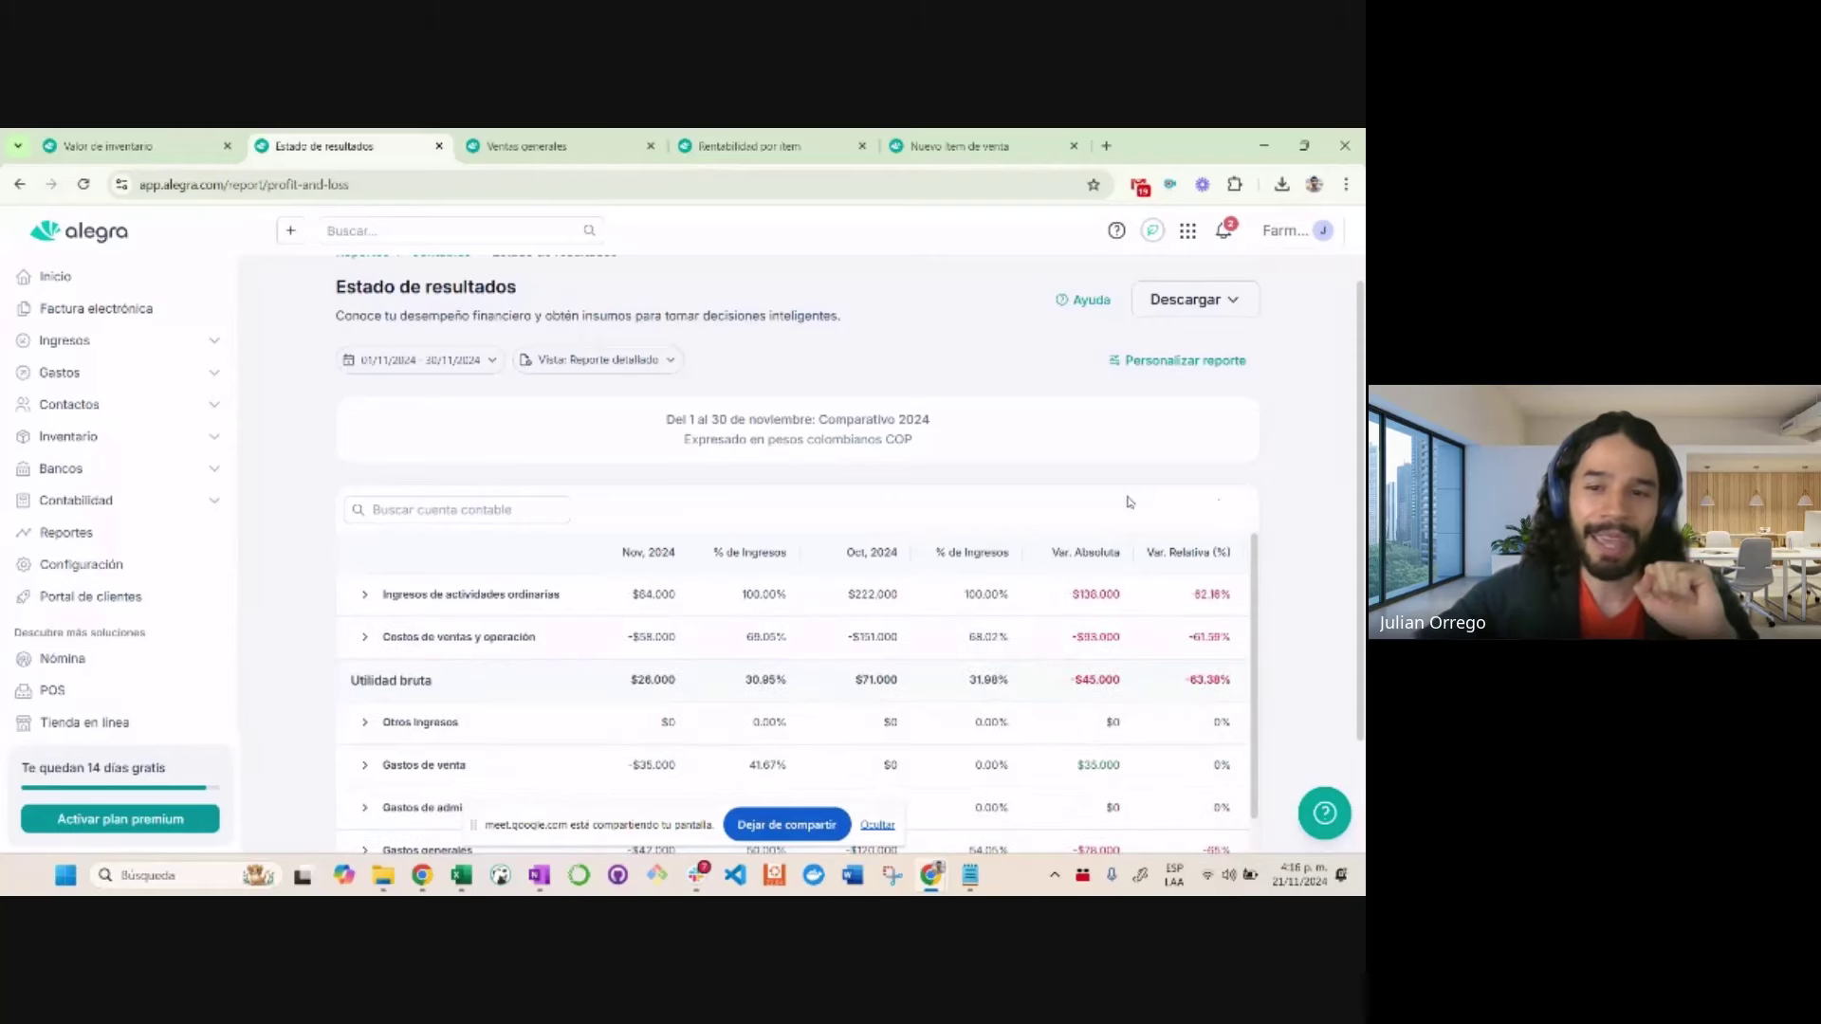
{"action": "scroll", "coordinate": [1062, 555], "scroll_direction": "down", "scroll_amount": 4}
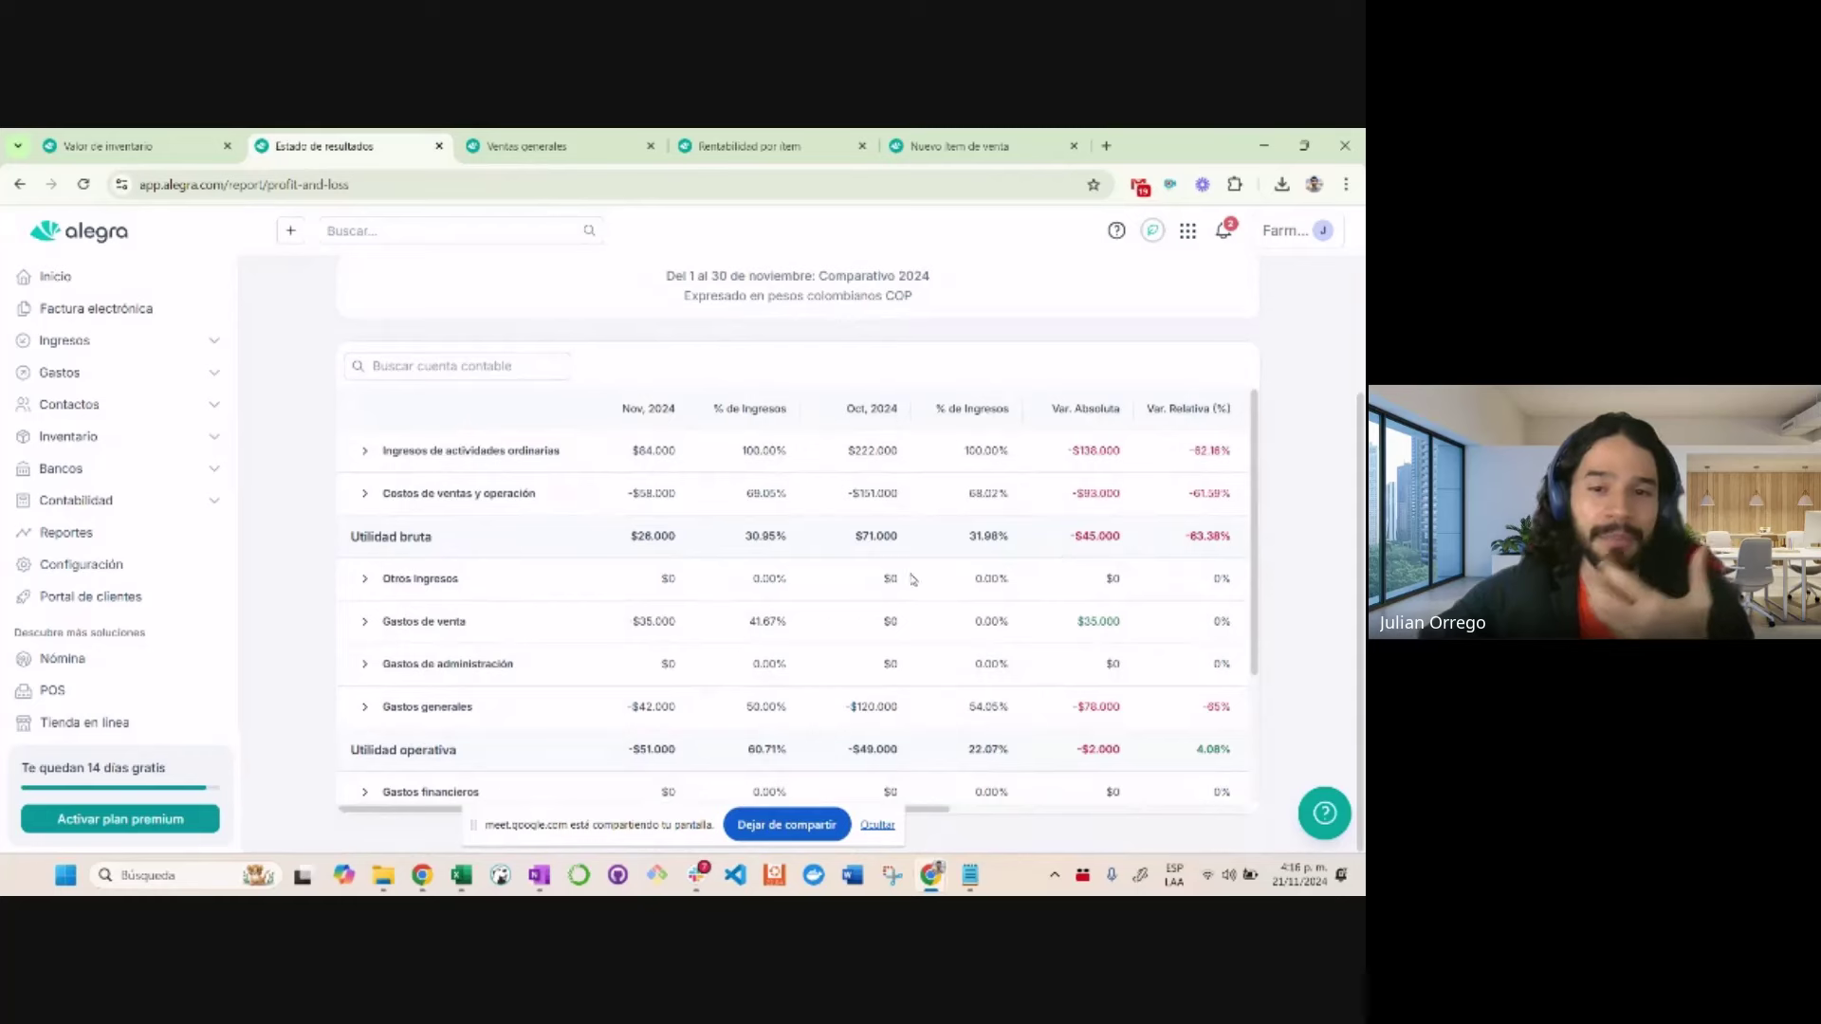
{"action": "scroll", "coordinate": [911, 580], "scroll_direction": "down", "scroll_amount": 4}
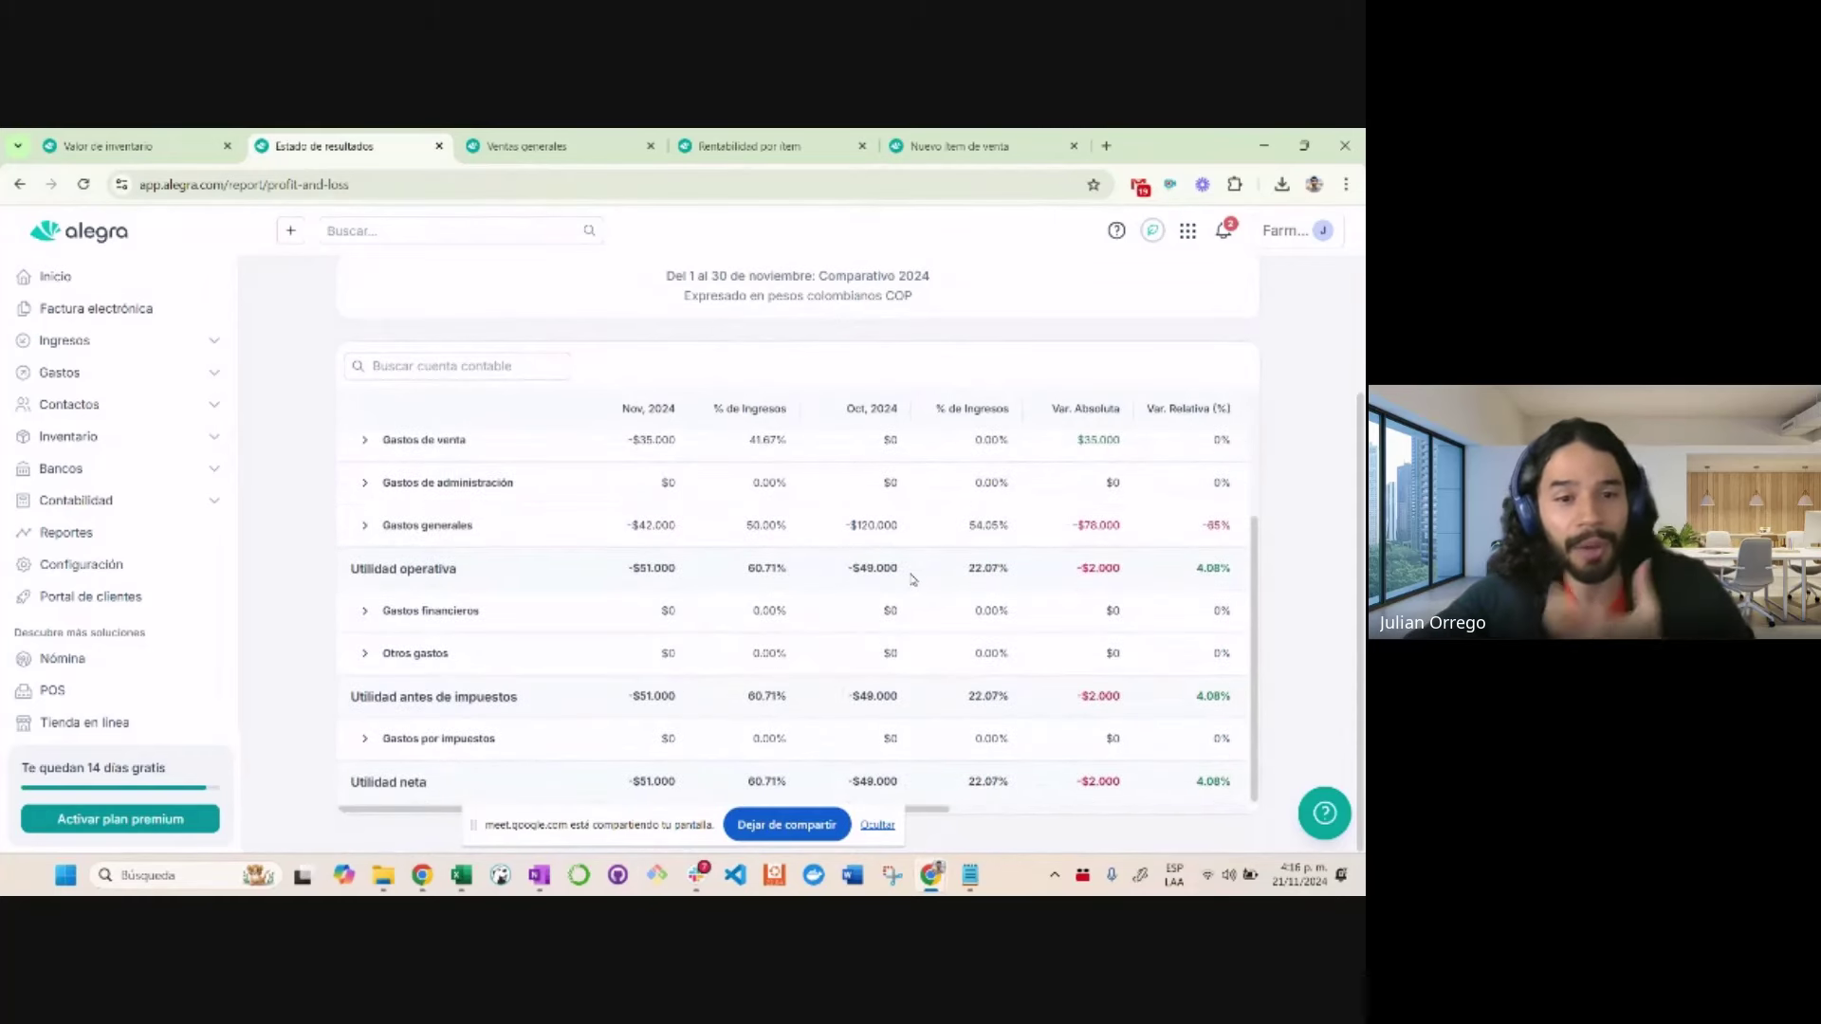
{"action": "scroll", "coordinate": [912, 578], "scroll_direction": "up", "scroll_amount": 4}
{"action": "scroll", "coordinate": [913, 578], "scroll_direction": "right", "scroll_amount": 1}
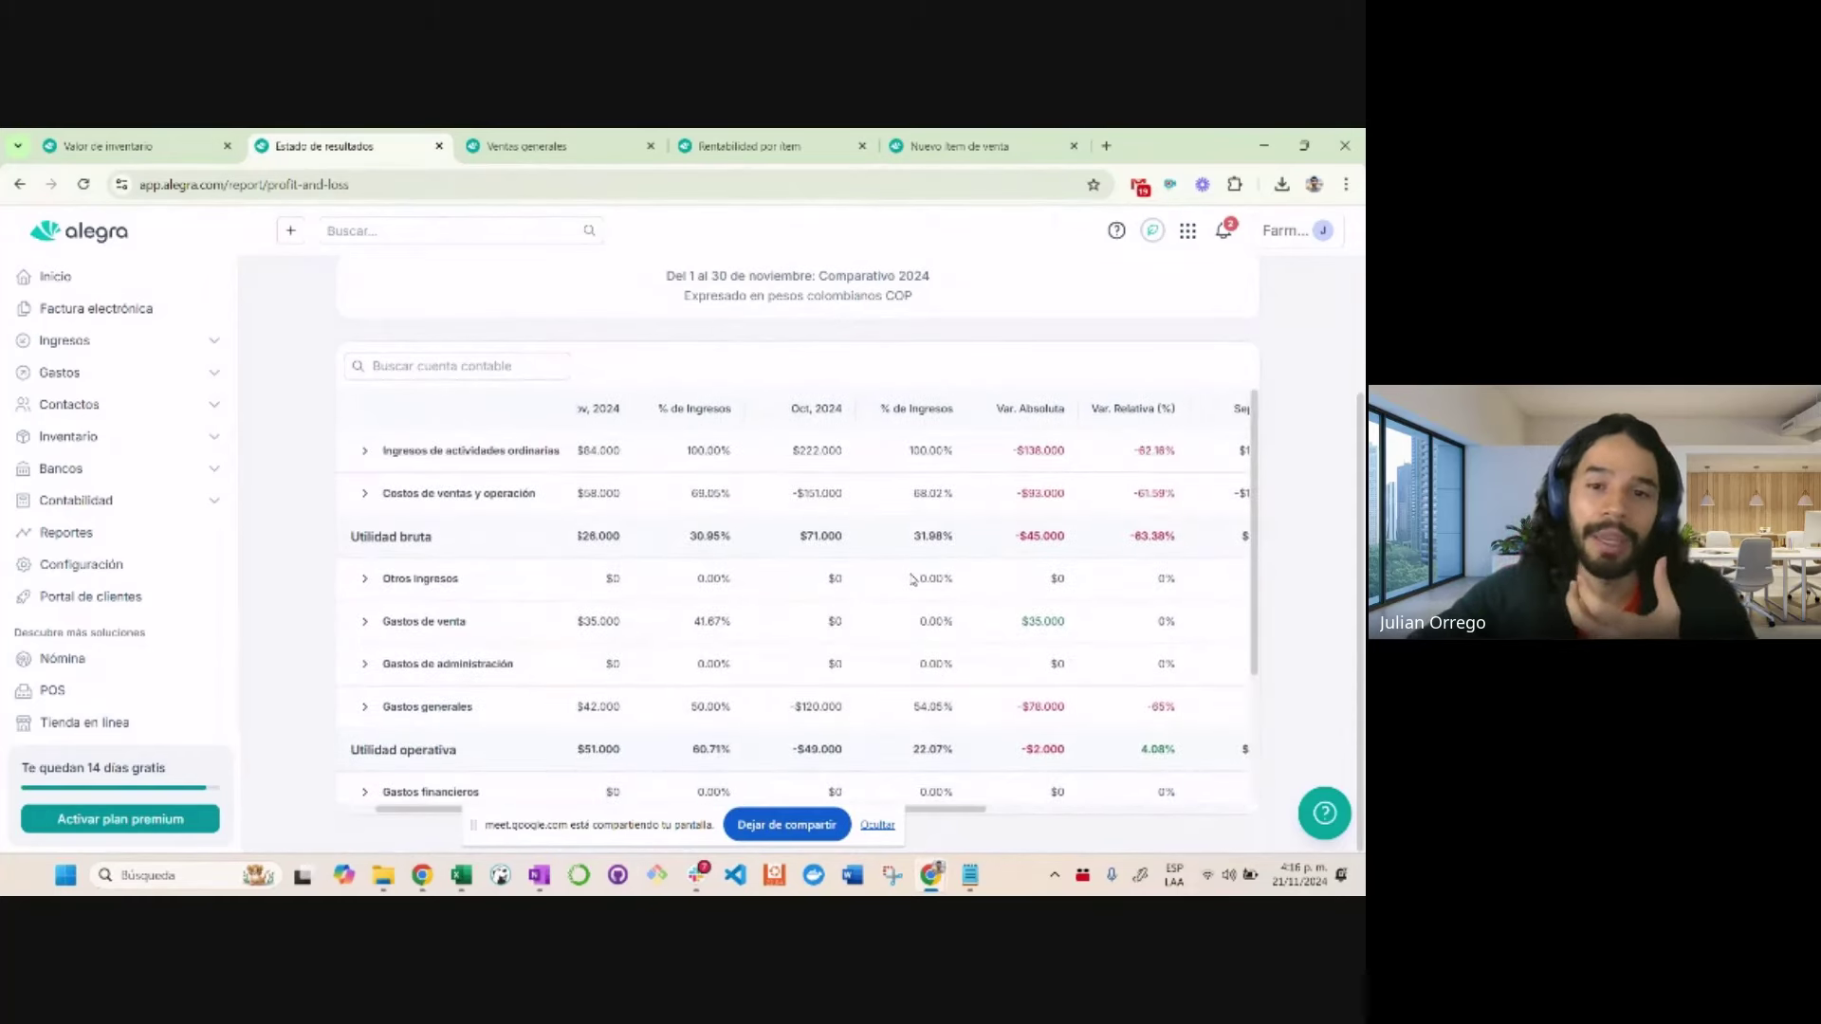
{"action": "scroll", "coordinate": [913, 578], "scroll_direction": "left", "scroll_amount": 1}
{"action": "scroll", "coordinate": [912, 579], "scroll_direction": "up", "scroll_amount": 3}
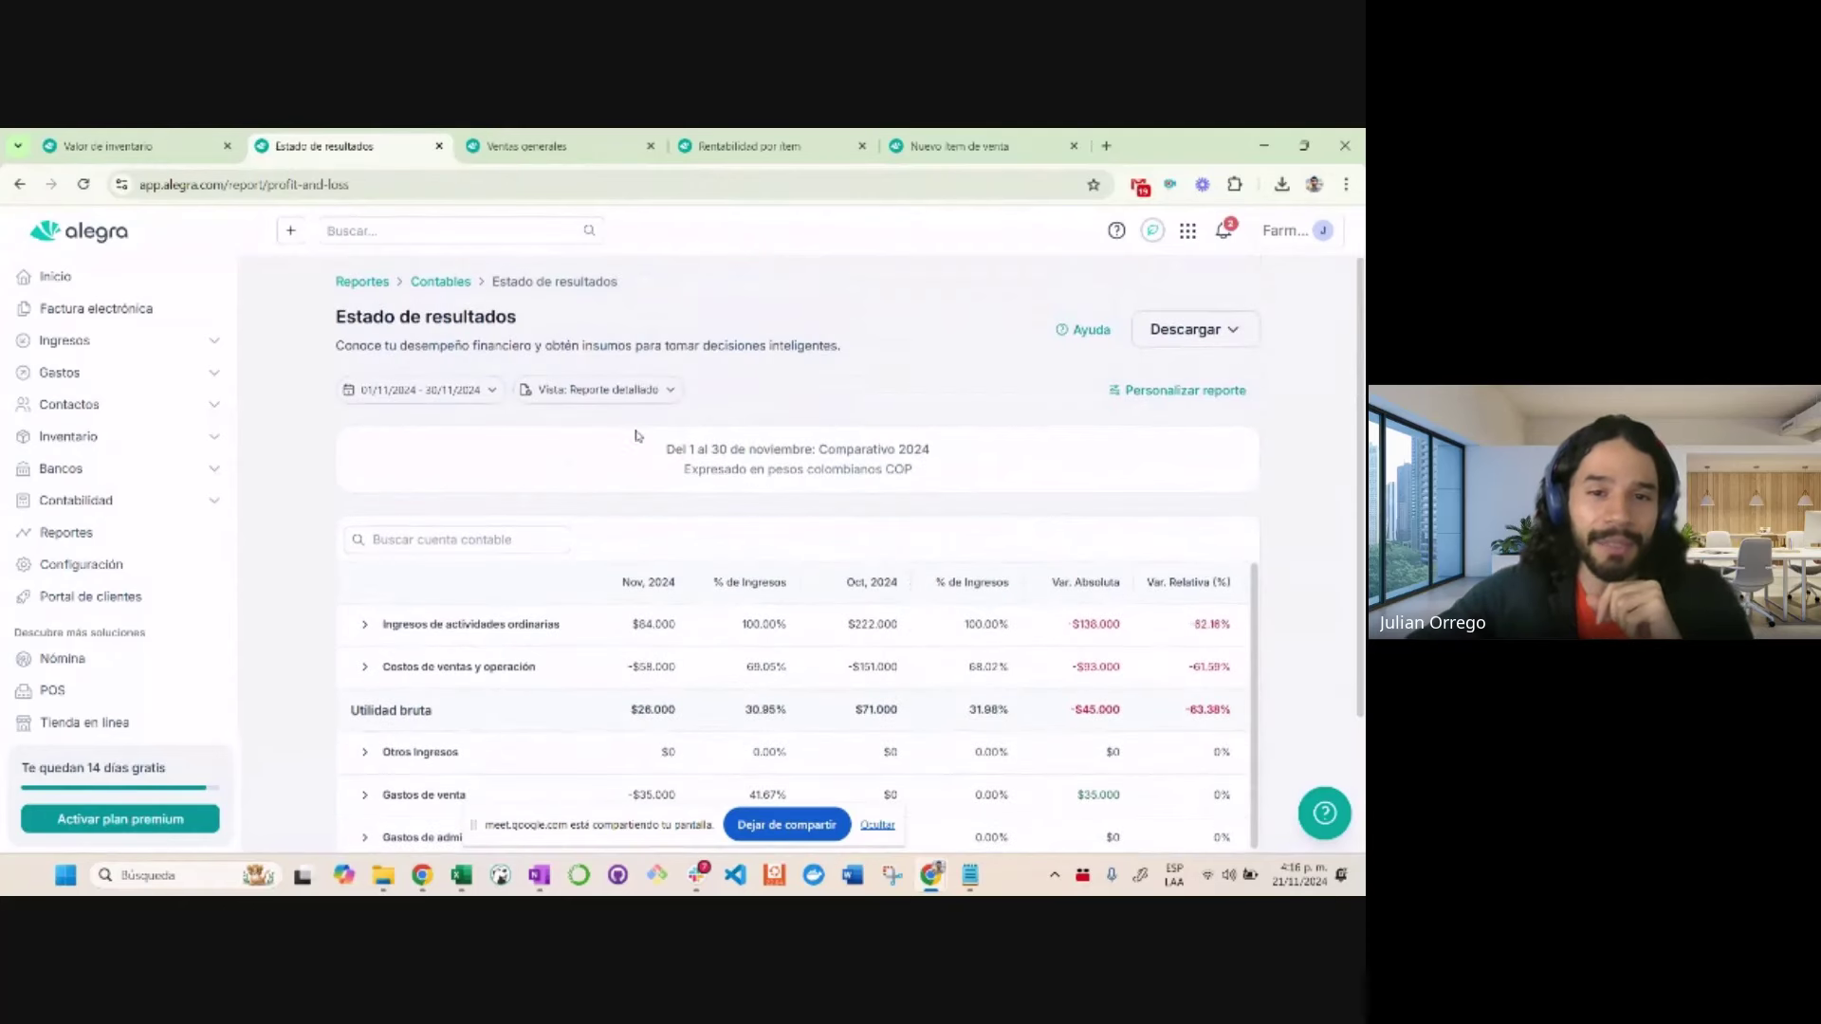
Set the Estado de resultados view to Resumen gráfico and examine the Evolución de la utilidad chart and profitability indicators
{"action": "left_click", "coordinate": [648, 398]}
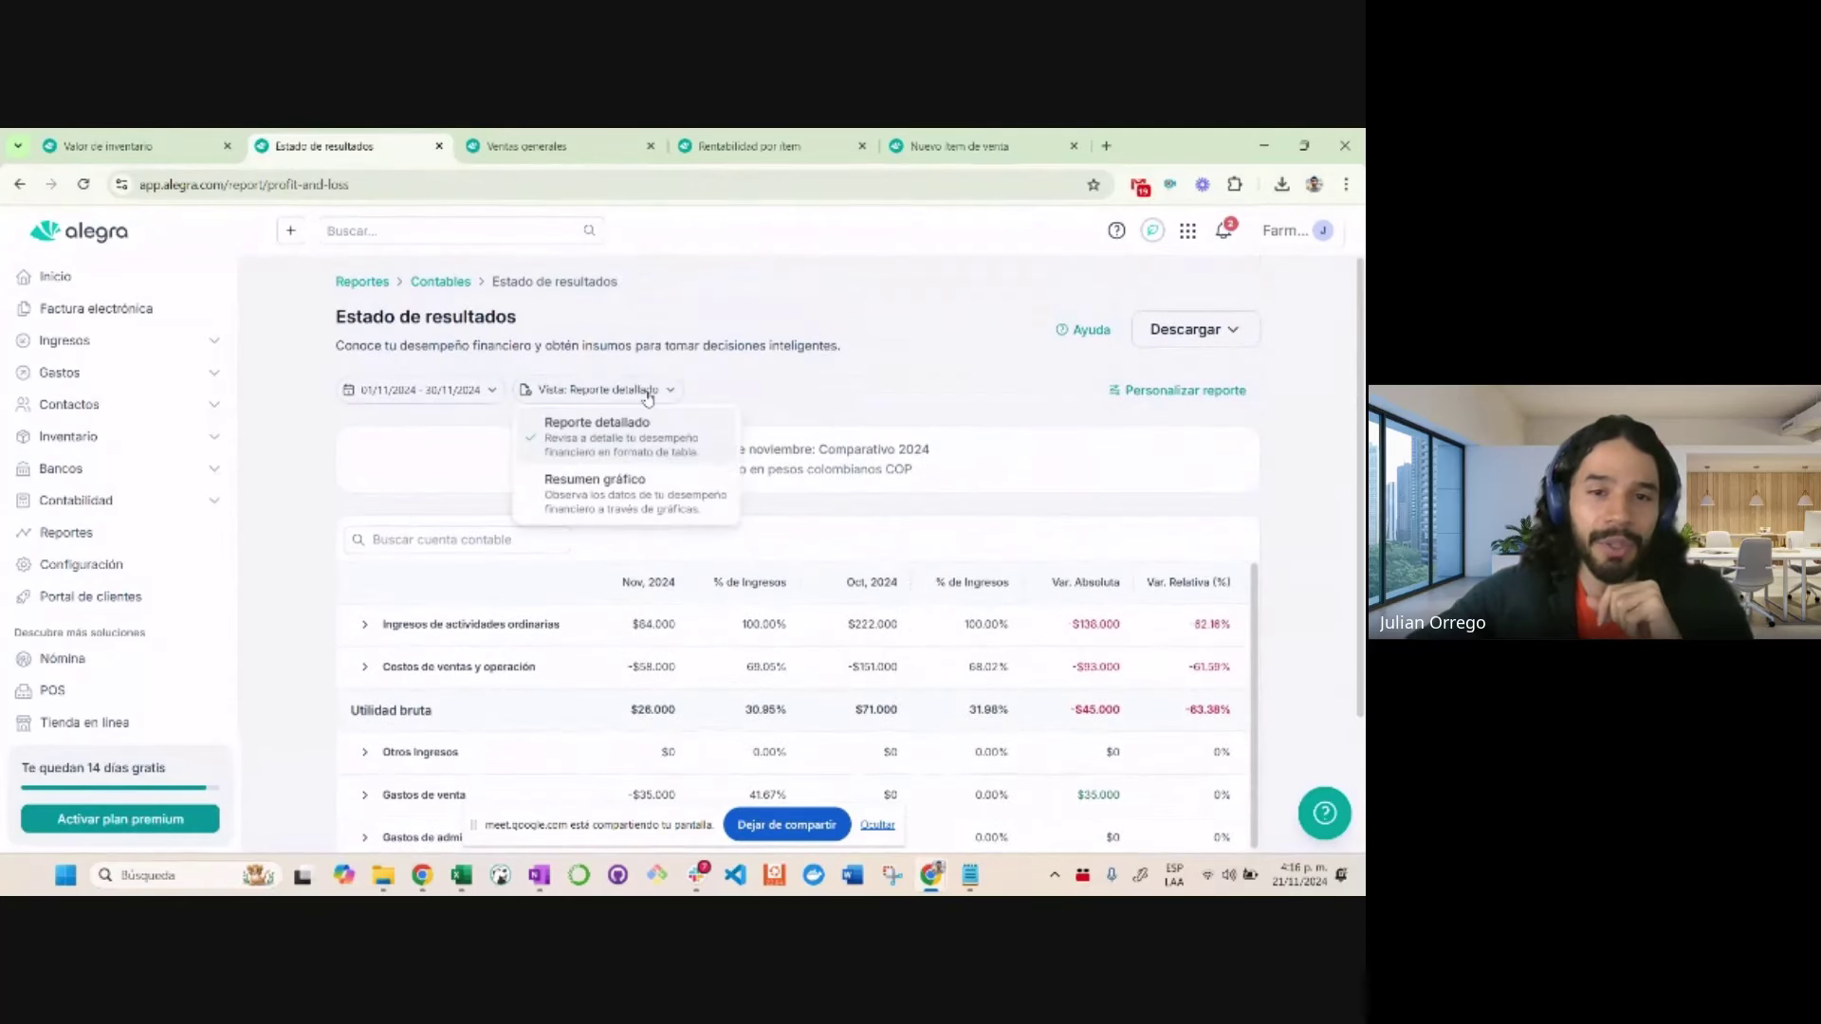
{"action": "left_click", "coordinate": [618, 501]}
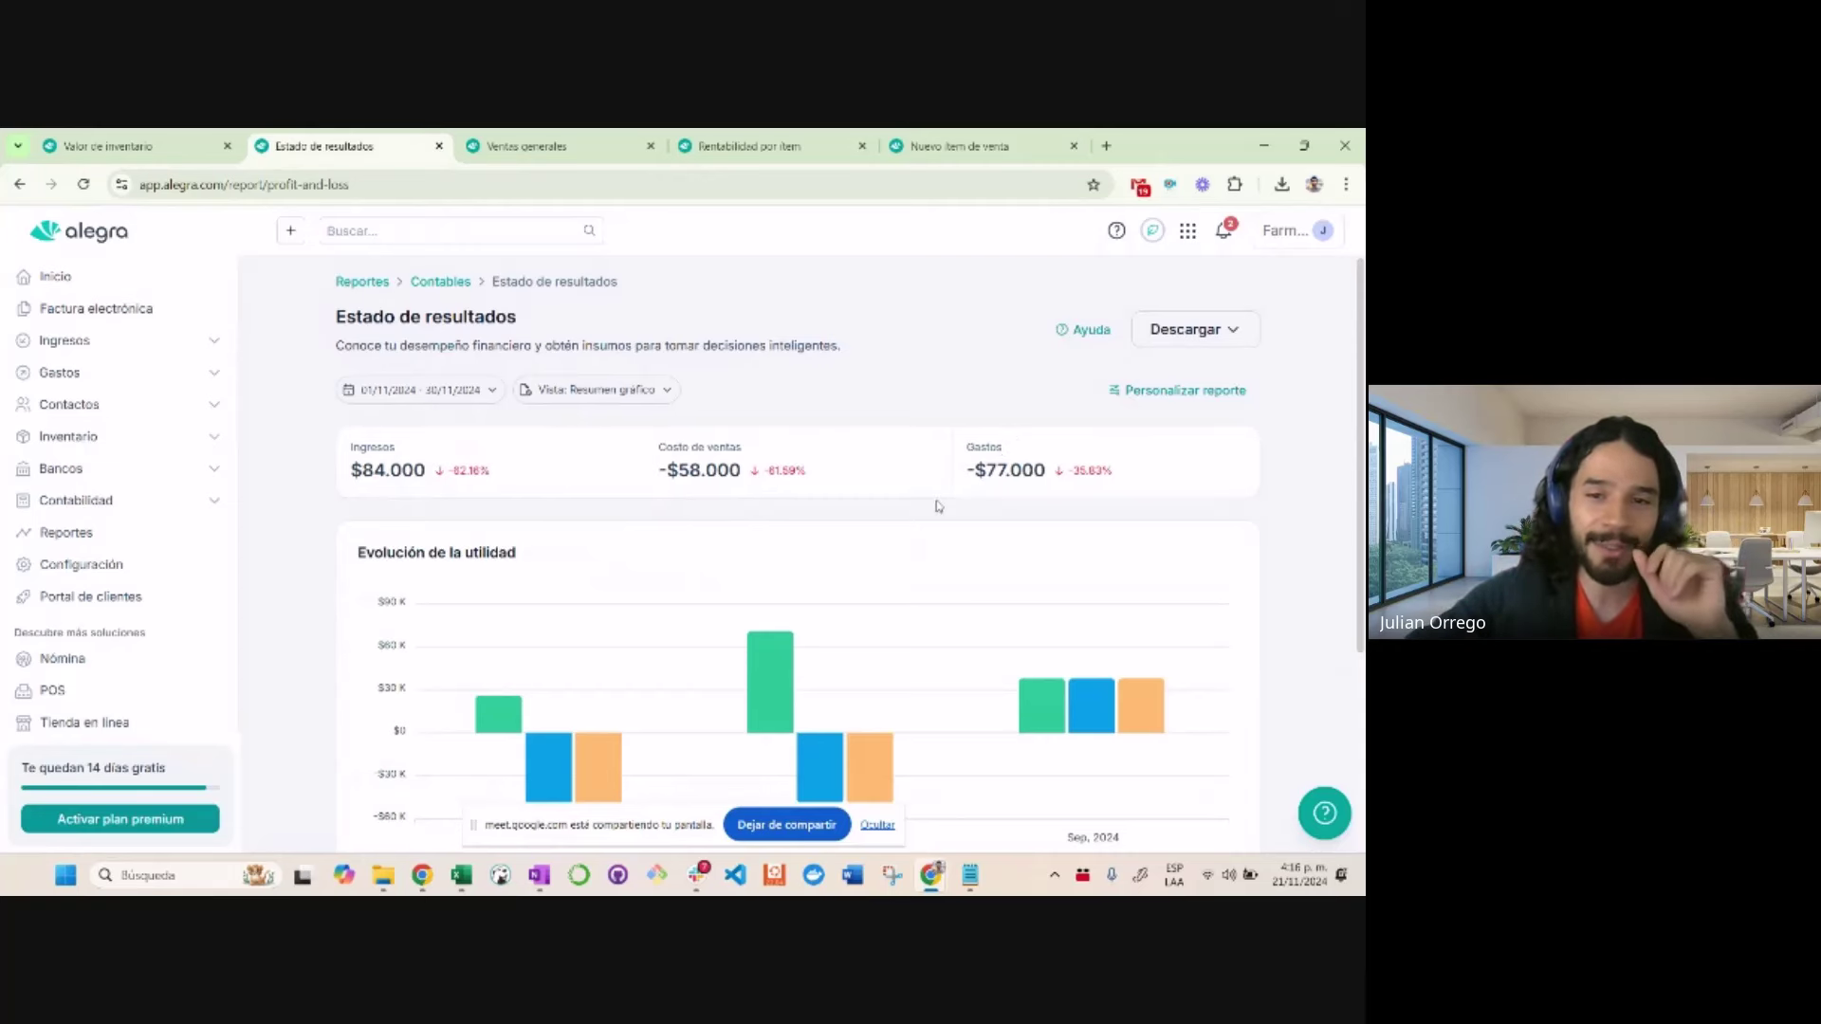
{"action": "scroll", "coordinate": [935, 508], "scroll_direction": "down", "scroll_amount": 2}
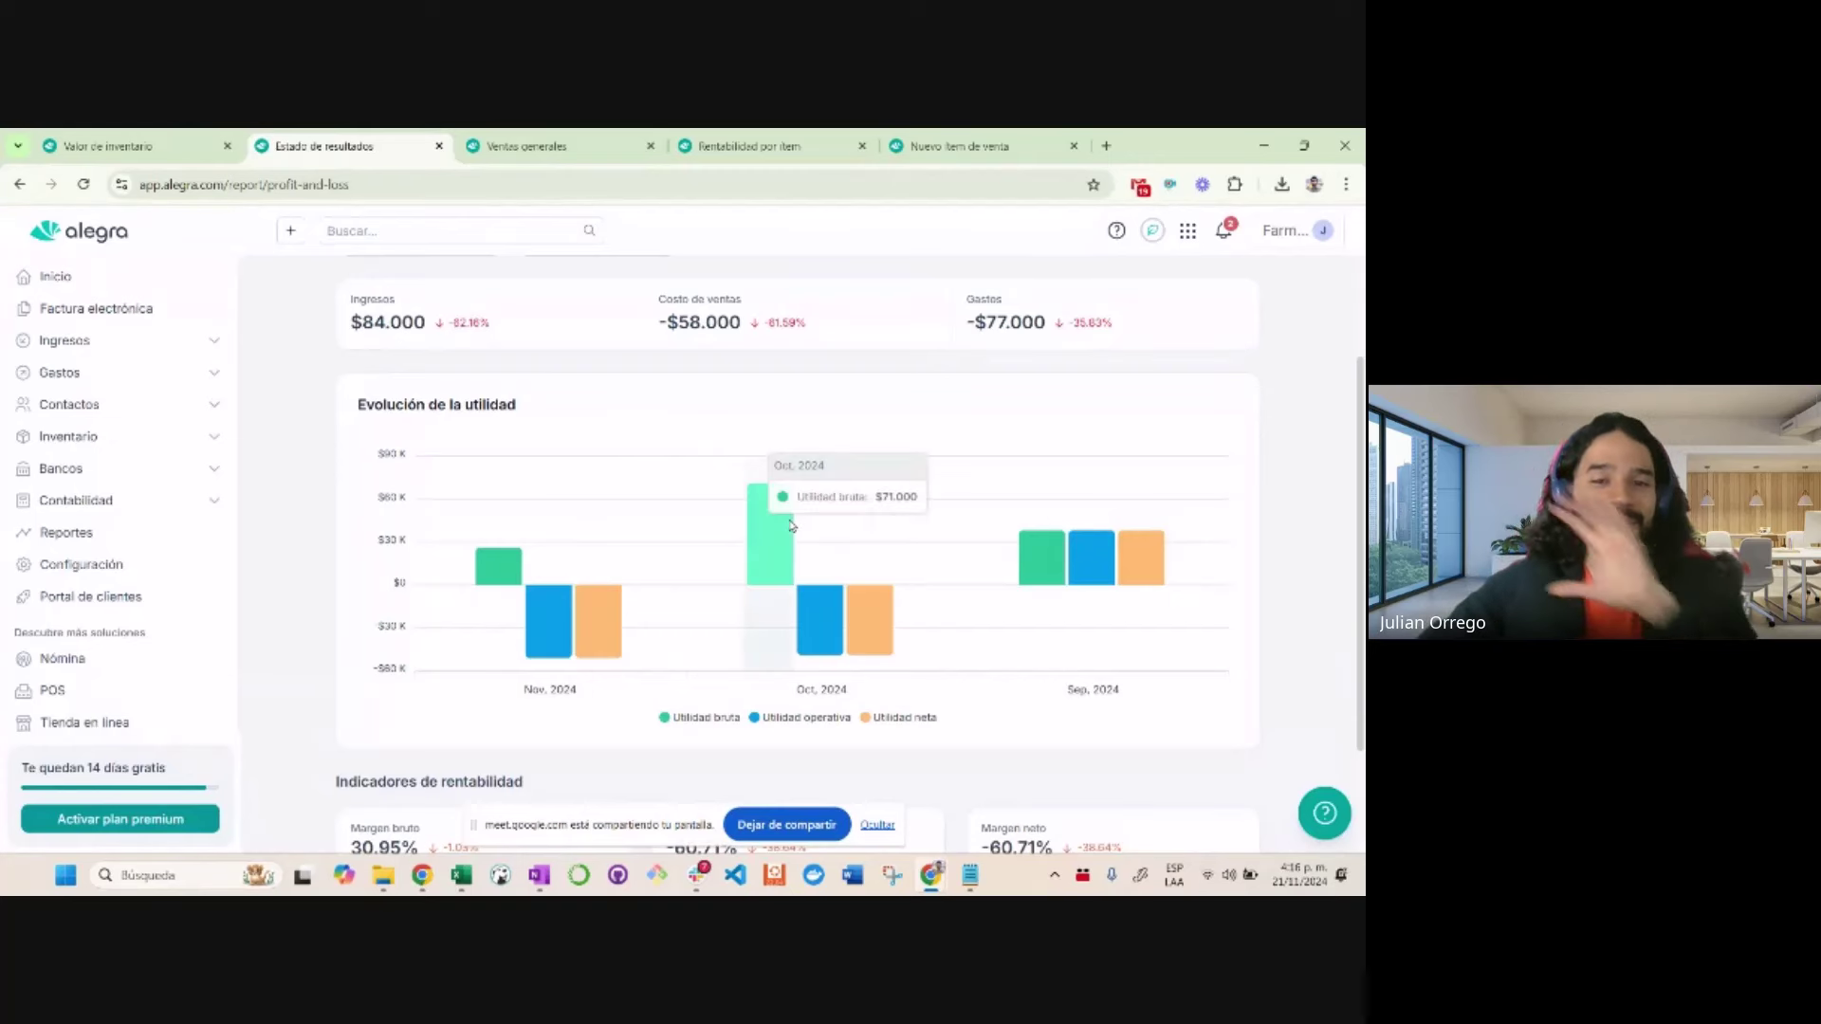
{"action": "mouse_move", "coordinate": [820, 609]}
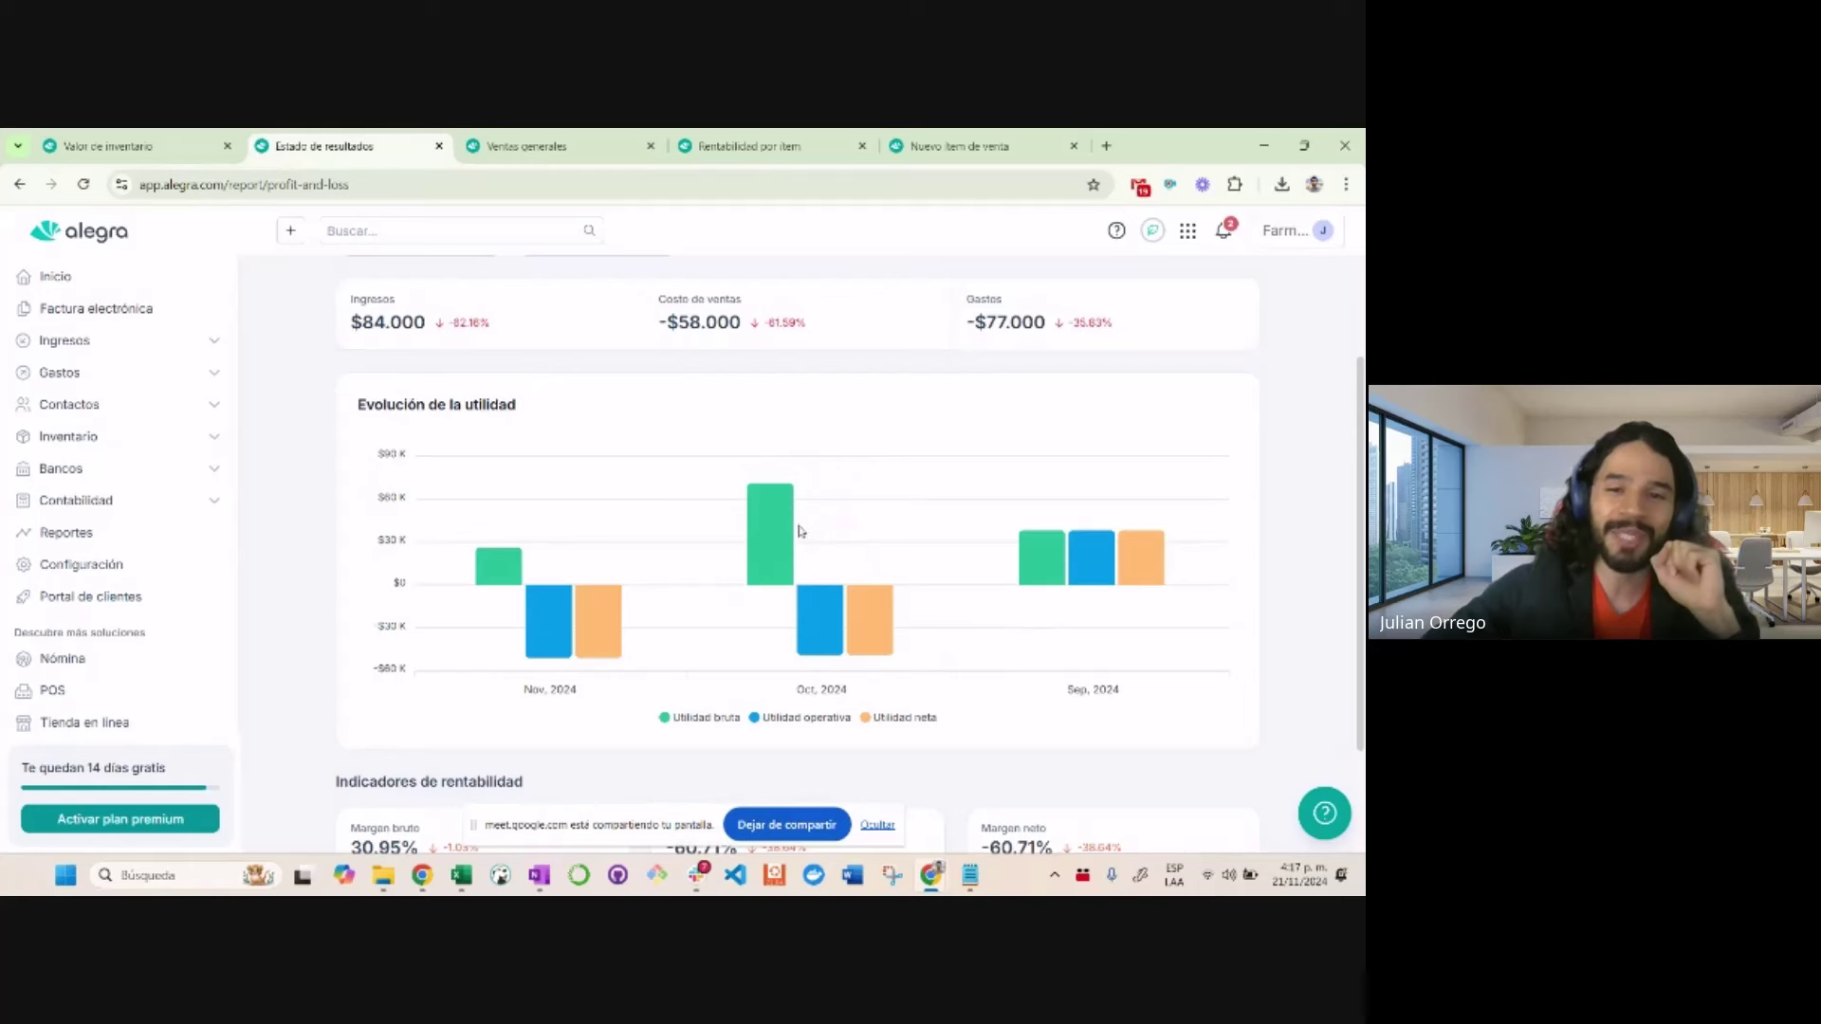
{"action": "mouse_move", "coordinate": [768, 544]}
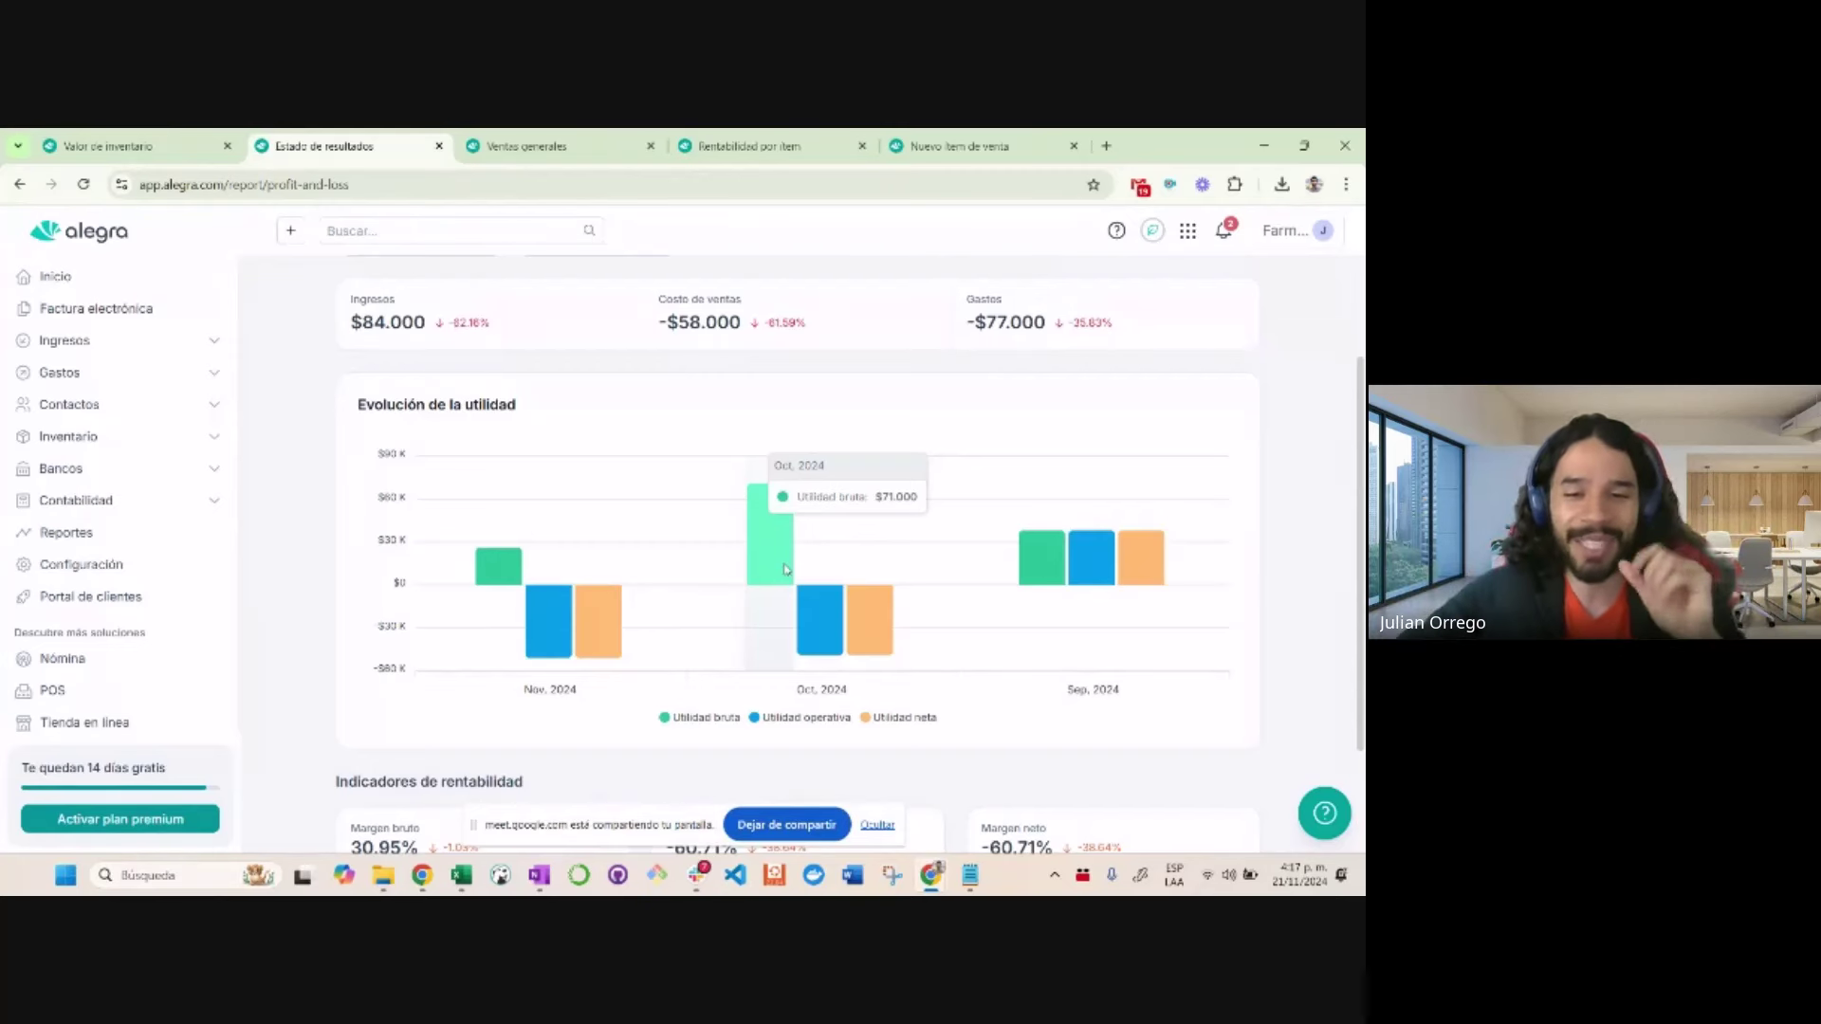
{"action": "scroll", "coordinate": [1290, 669], "scroll_direction": "down", "scroll_amount": 2}
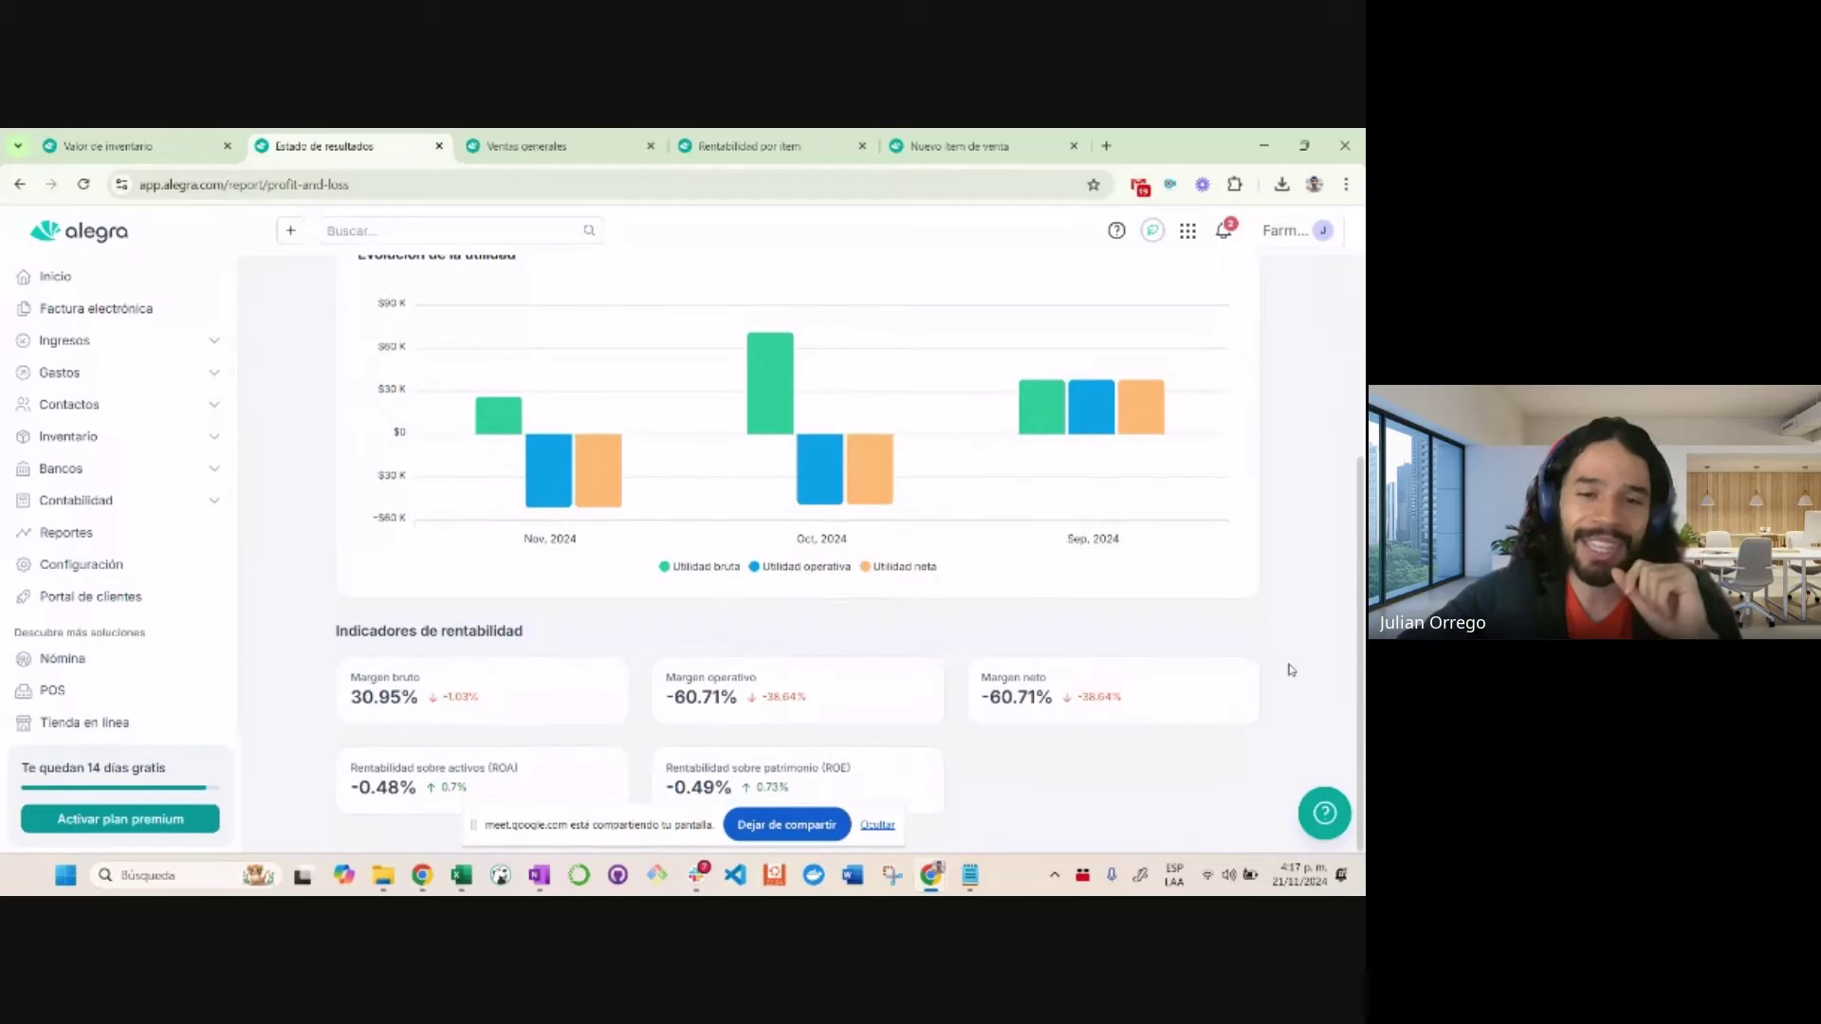